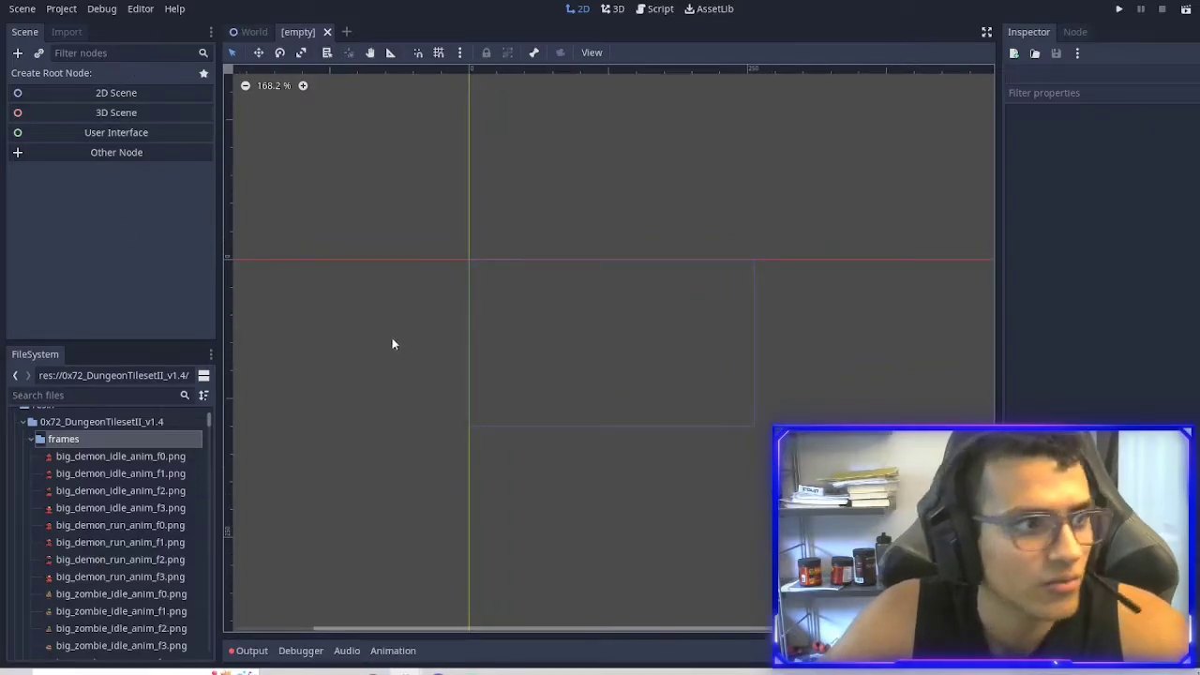
# Create a new scene with a 2D root node and save it as TileReference.tscn.
pyautogui.click(114, 95)
pyautogui.hotkey('ctrl', 's')
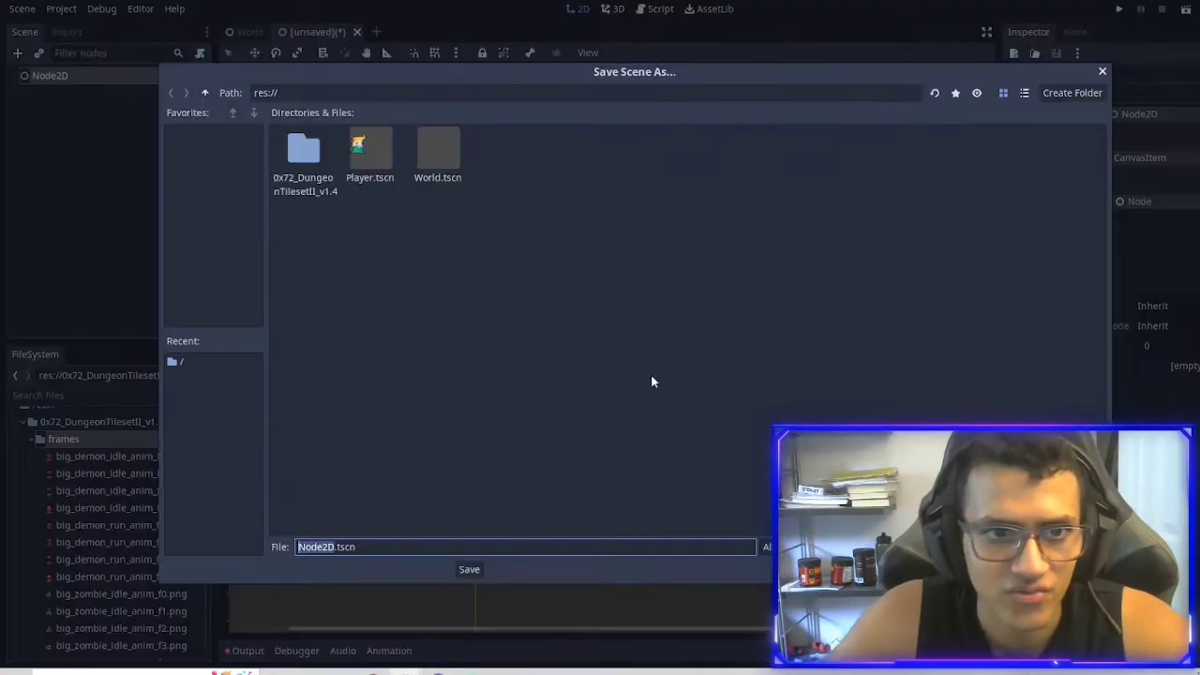
pyautogui.write('TileRefe')
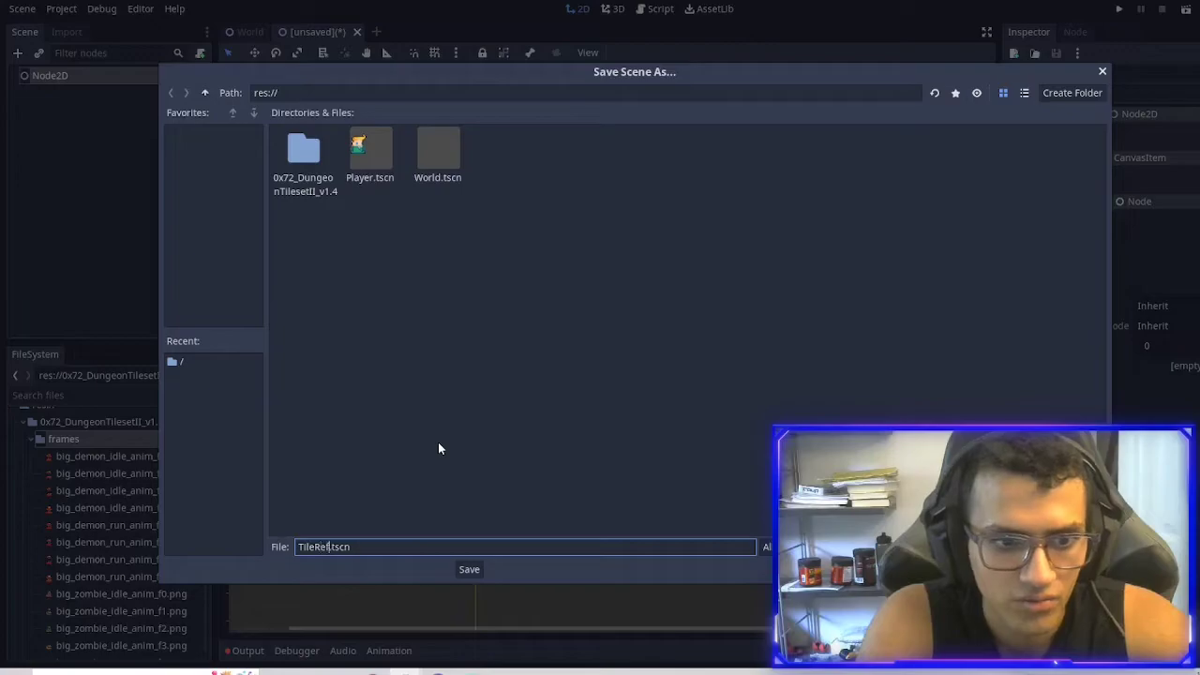
pyautogui.write('rence')
pyautogui.press('Return')
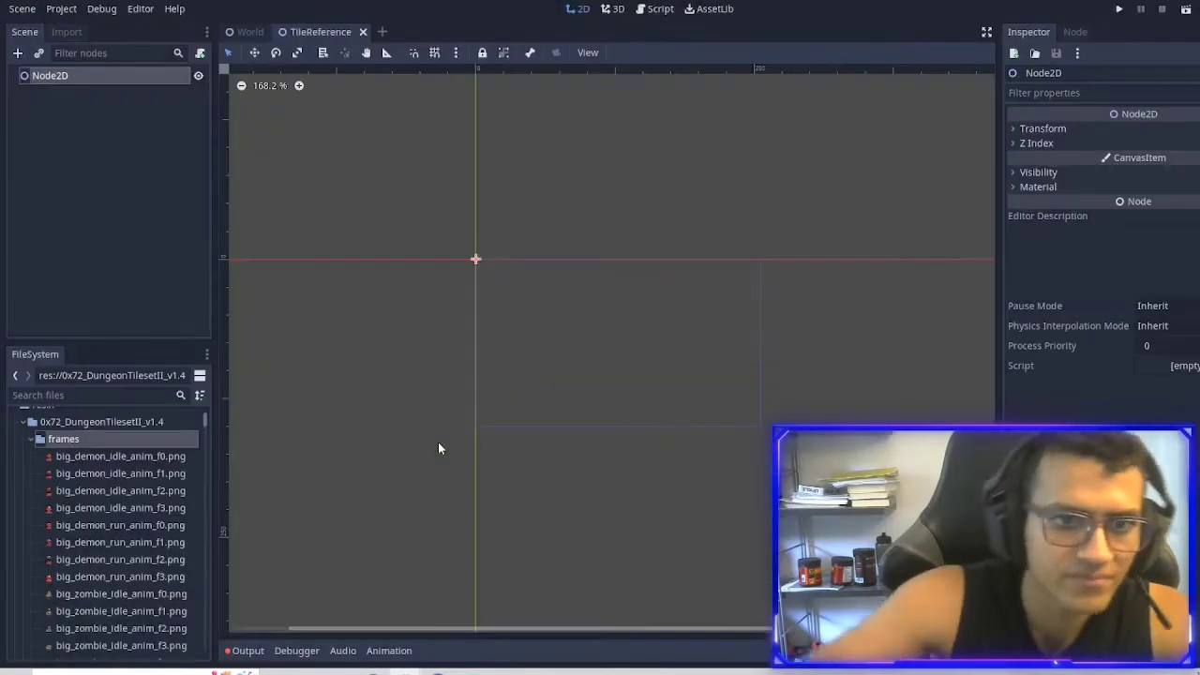
# Enable grid snapping for the TileReference scene.
pyautogui.scroll(3, 704, 351)
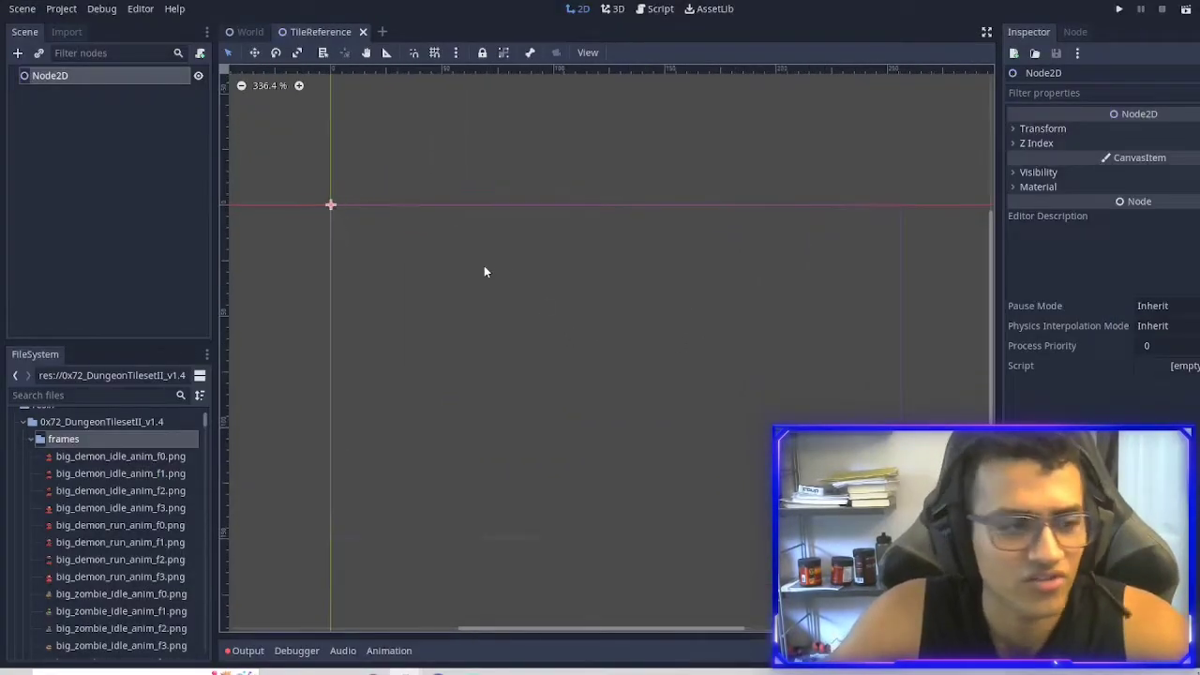
pyautogui.click(434, 52)
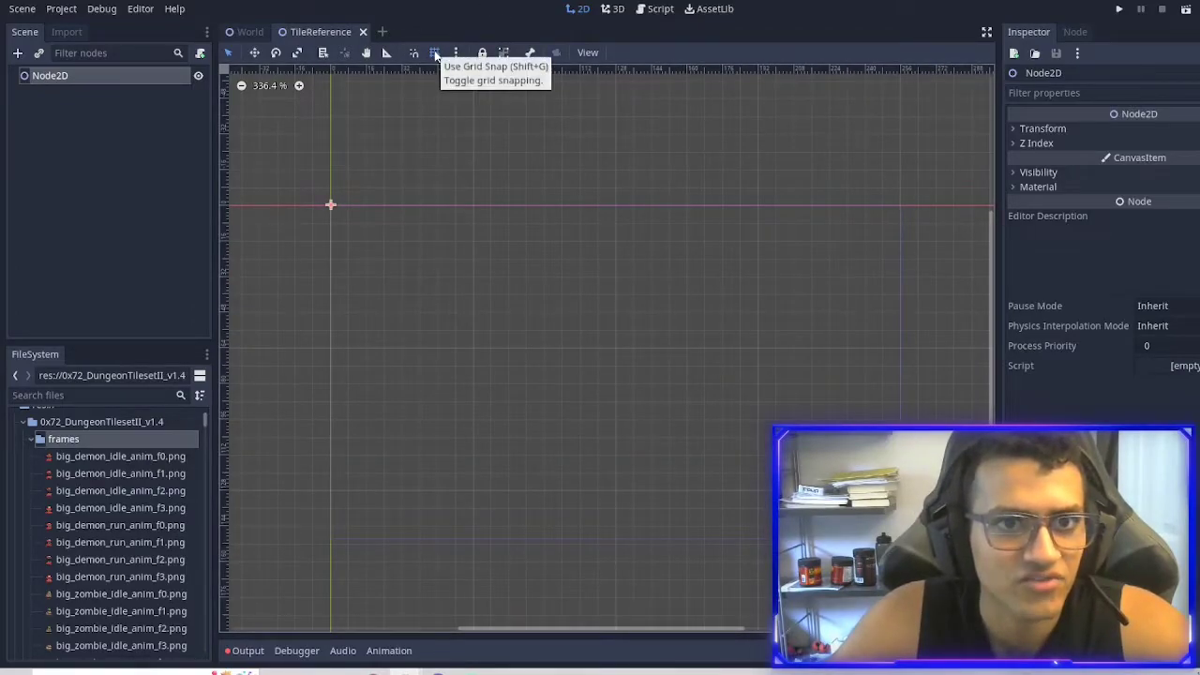
pyautogui.scroll(2, 437, 259)
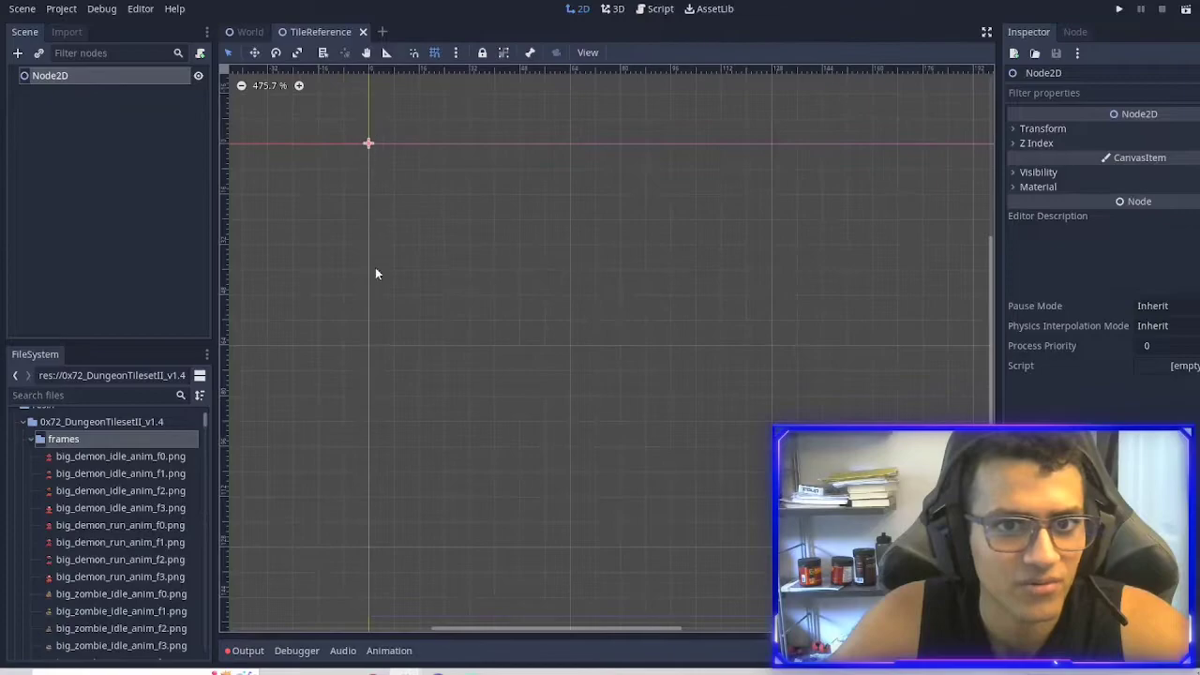
pyautogui.scroll(1, 445, 282)
# Add floor_1.png from the tileset frames as a sprite in the grid cell at the origin.
pyautogui.scroll(-10, 145, 478)
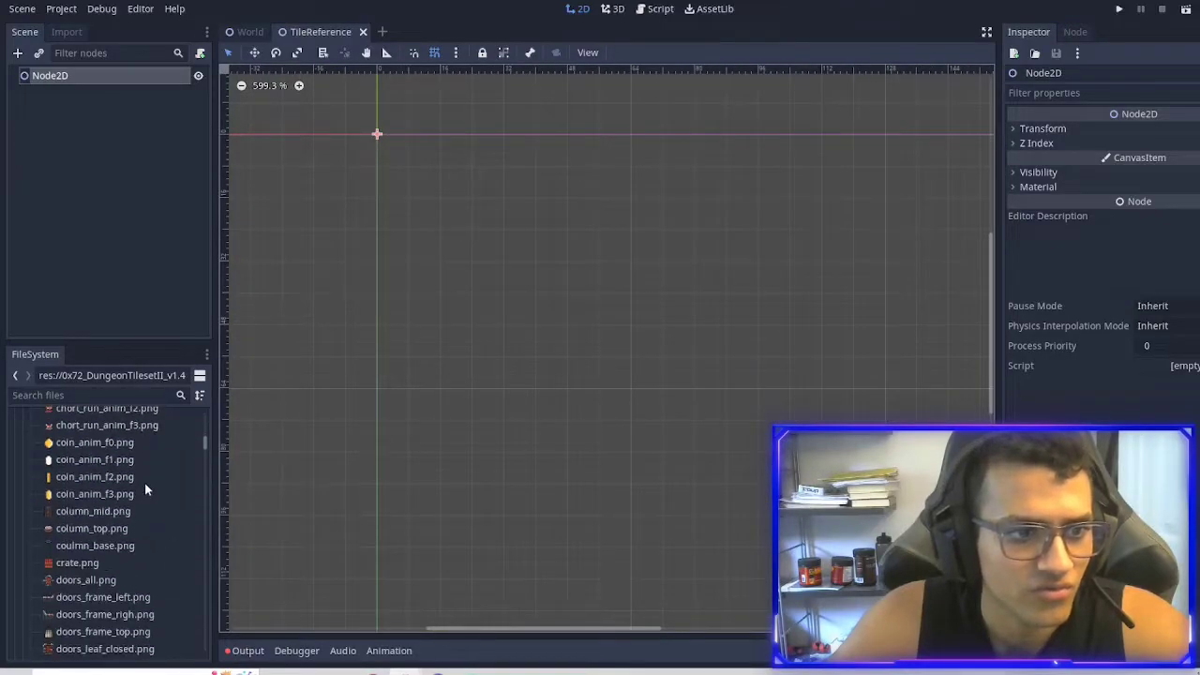
pyautogui.scroll(-5, 142, 487)
pyautogui.scroll(6, 136, 495)
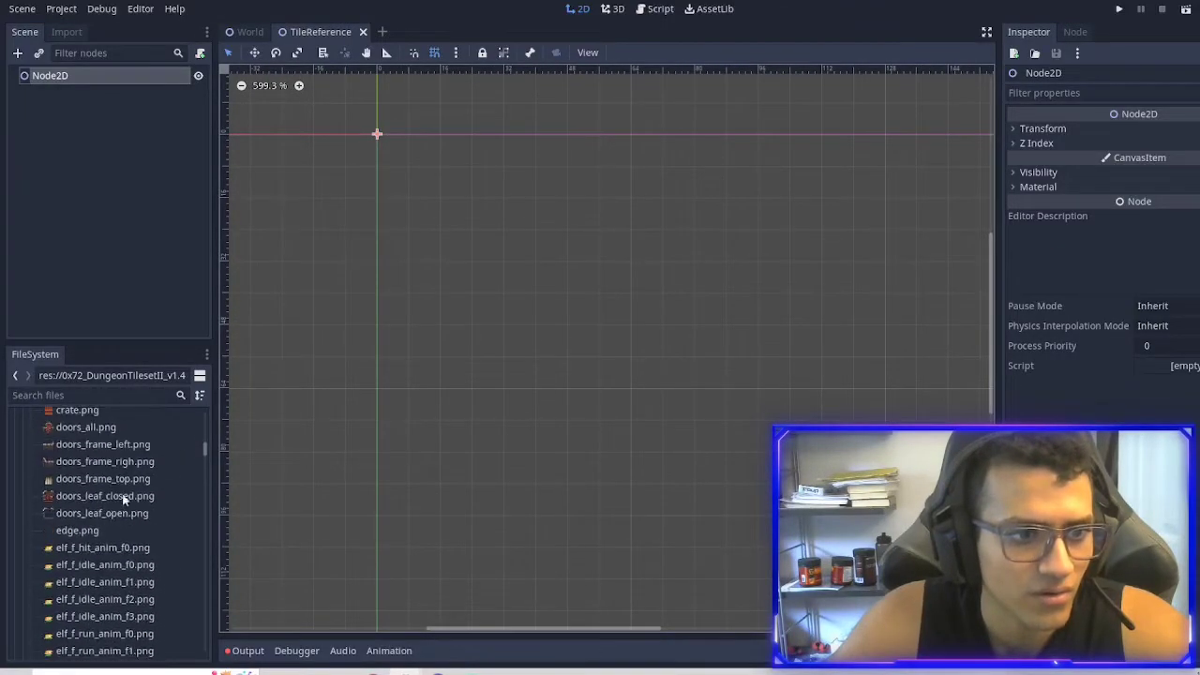
pyautogui.scroll(-9, 112, 506)
pyautogui.moveTo(76, 446); pyautogui.dragTo(411, 191)
pyautogui.click(78, 92)
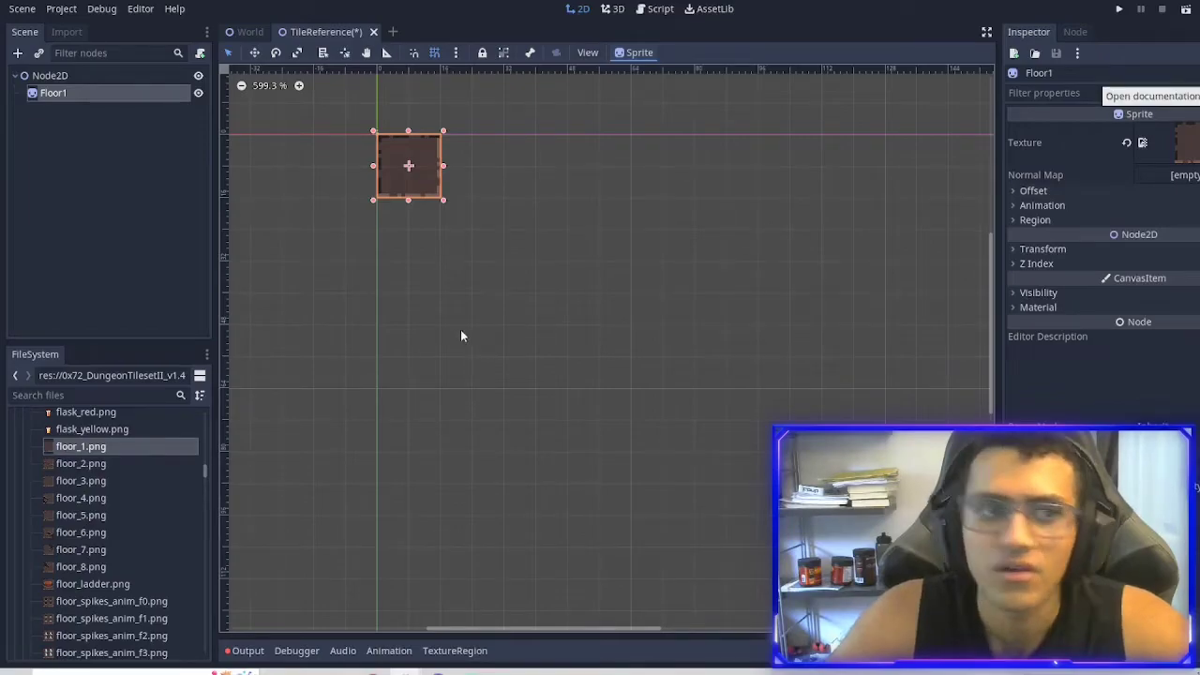
# Filter the project files for "wall", place wall_side_mid_left.png directly below the floor tile, and make it a child of the root node.
pyautogui.click(128, 393)
pyautogui.write('wall')
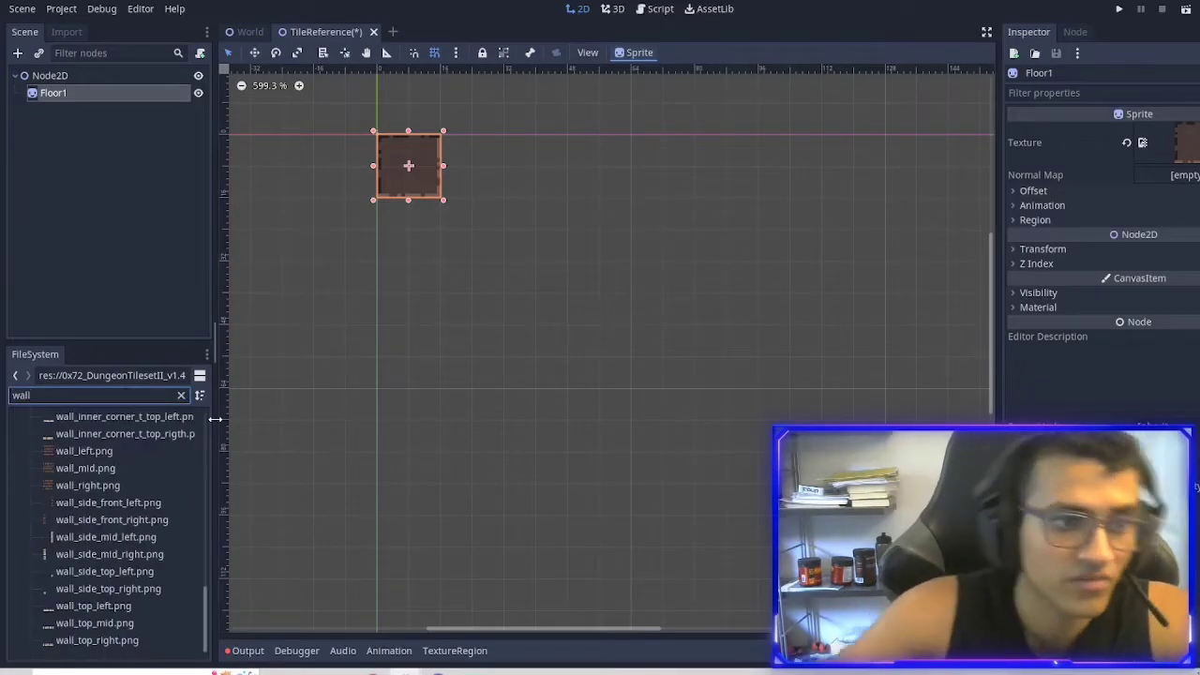
pyautogui.scroll(2, 130, 502)
pyautogui.scroll(-3, 130, 497)
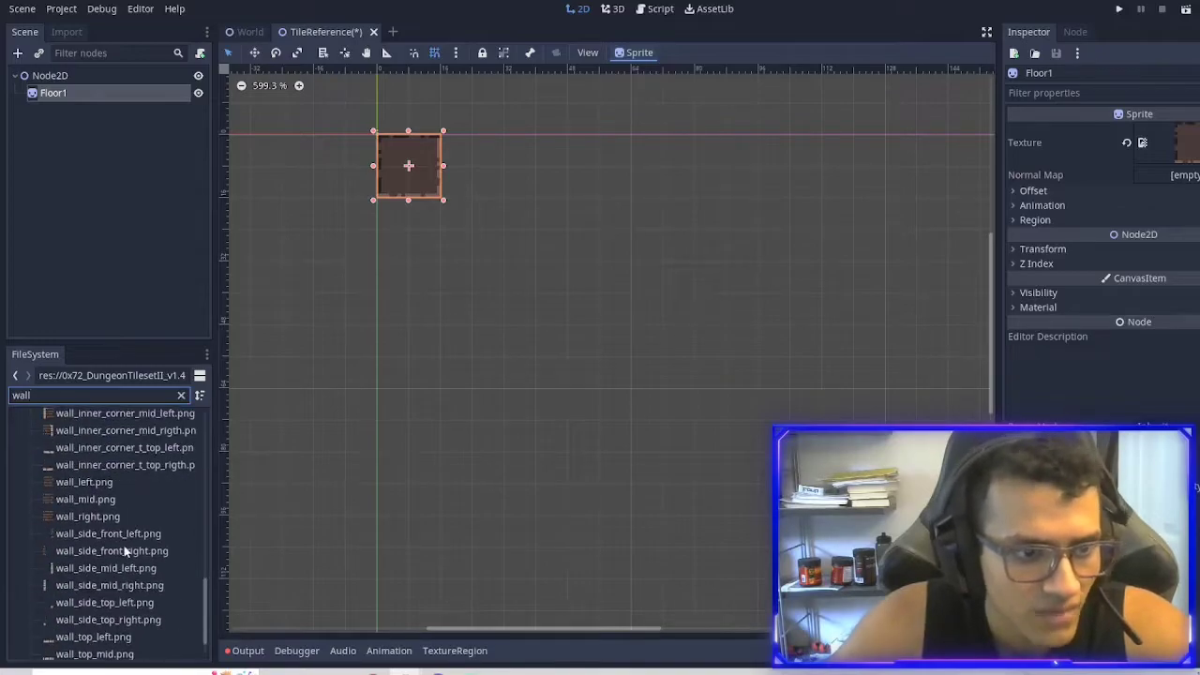
pyautogui.moveTo(94, 536); pyautogui.dragTo(412, 237)
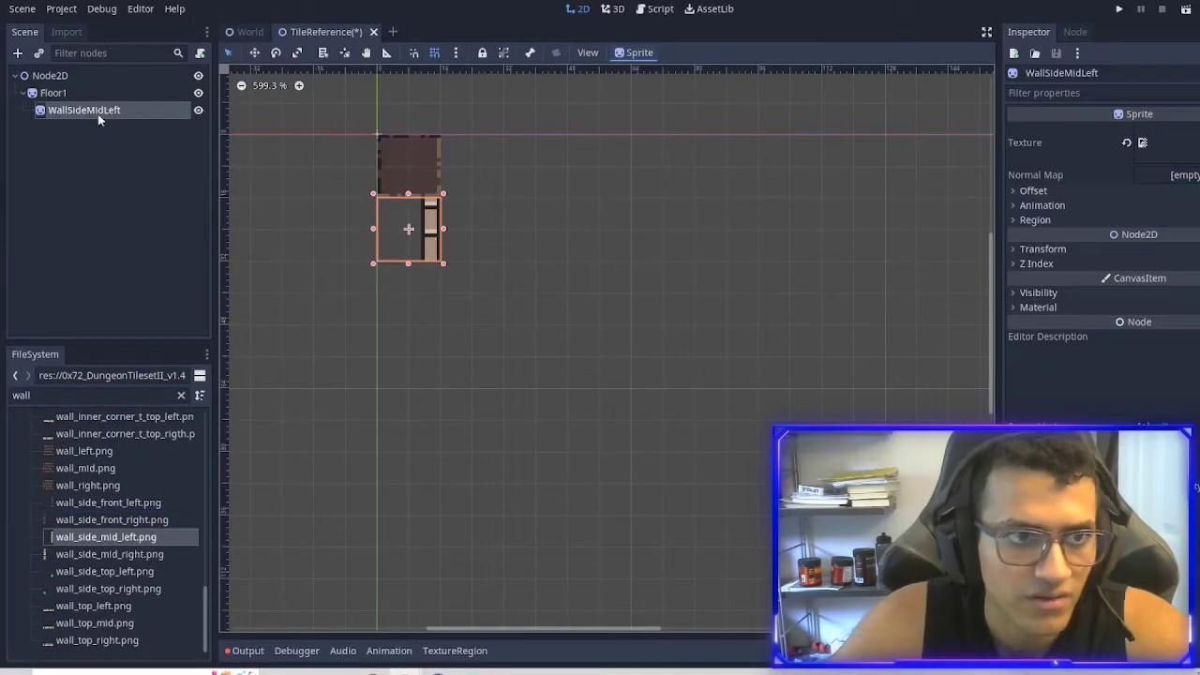
pyautogui.moveTo(101, 111); pyautogui.dragTo(66, 79)
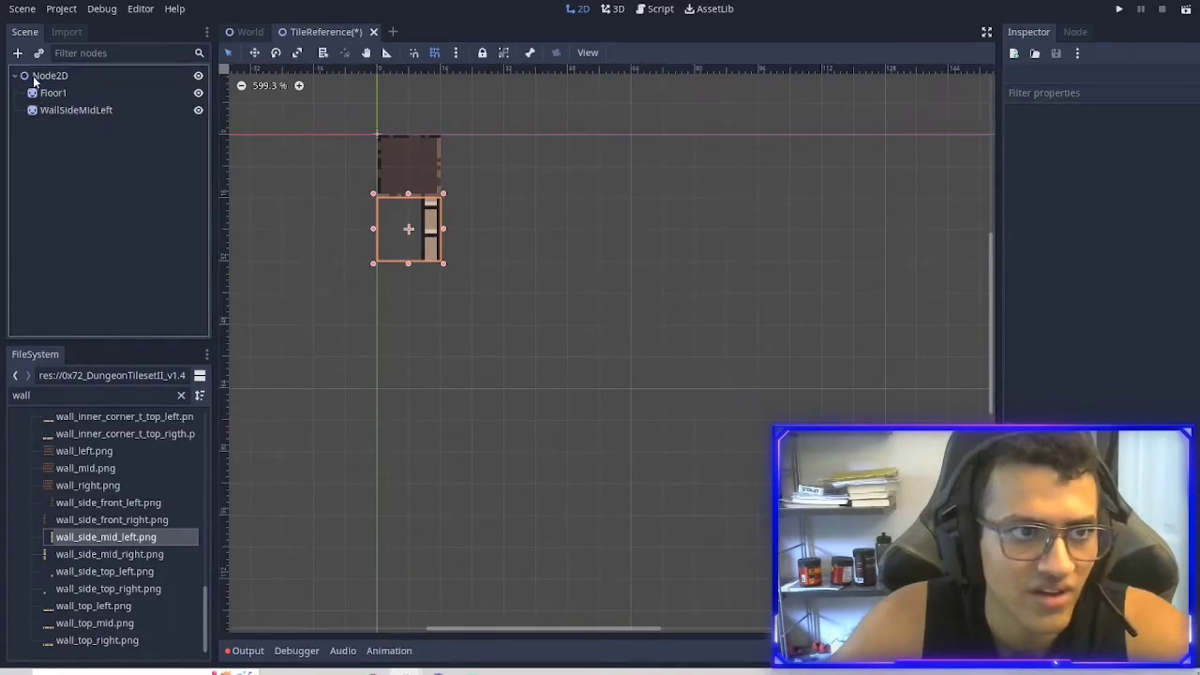
# Rename the root node to TileReference.
pyautogui.doubleClick(50, 75)
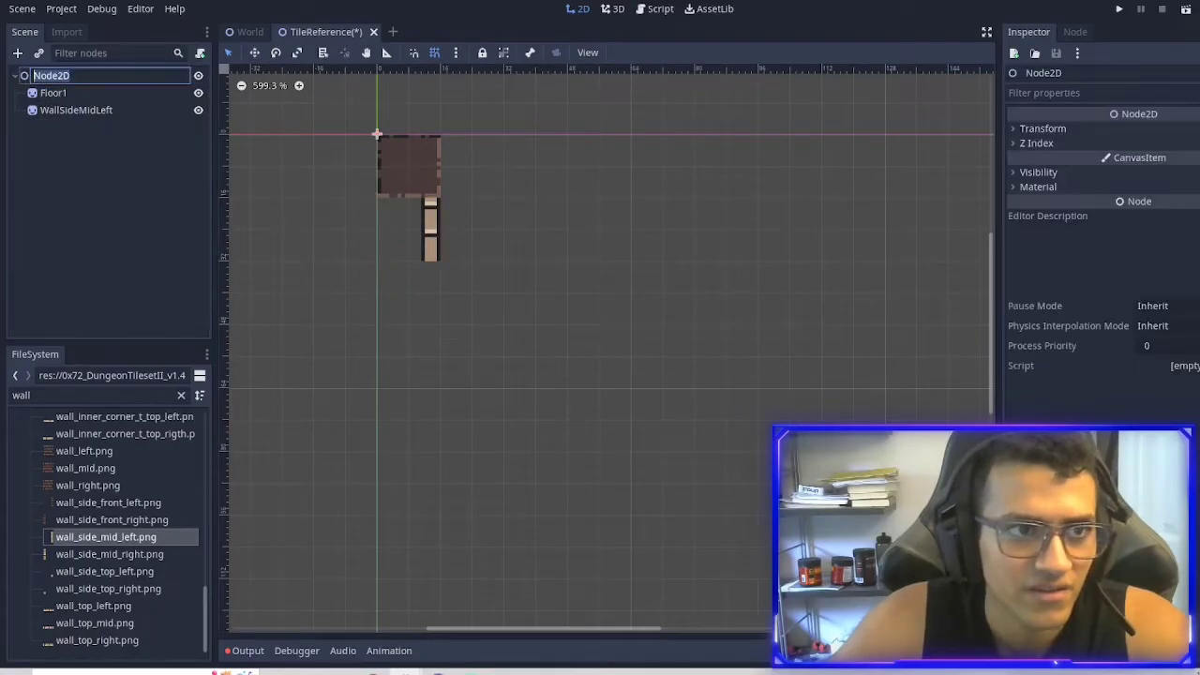
pyautogui.write('Tile')
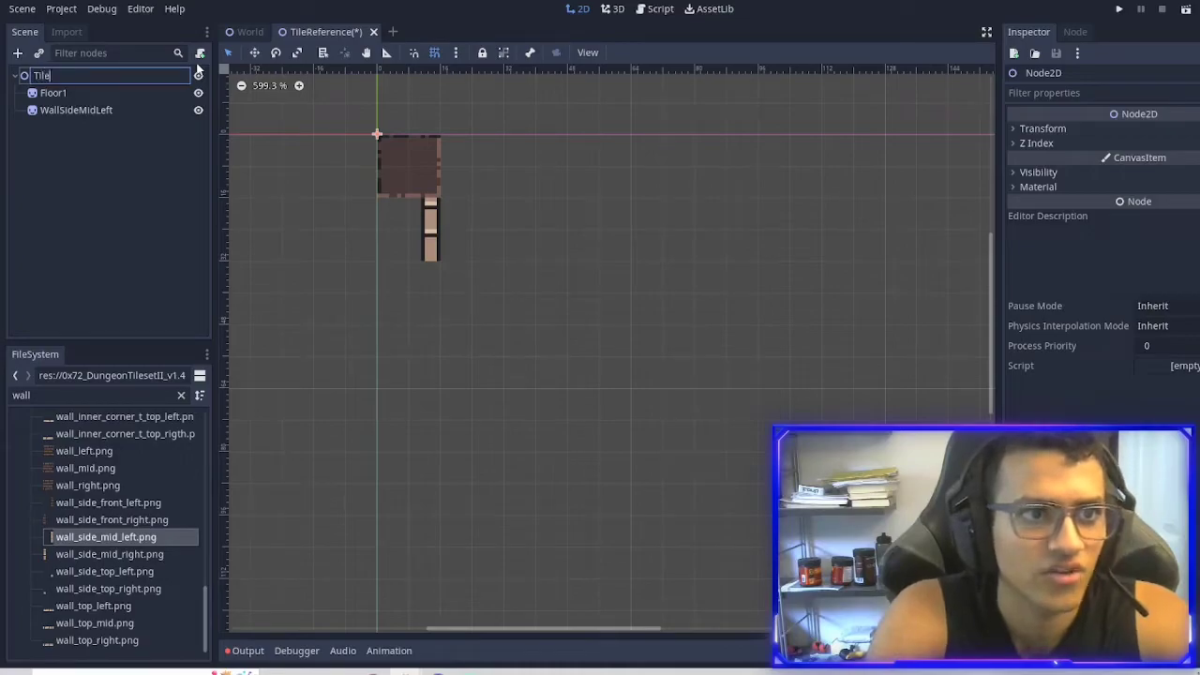
pyautogui.write('Reference')
pyautogui.press('Return')
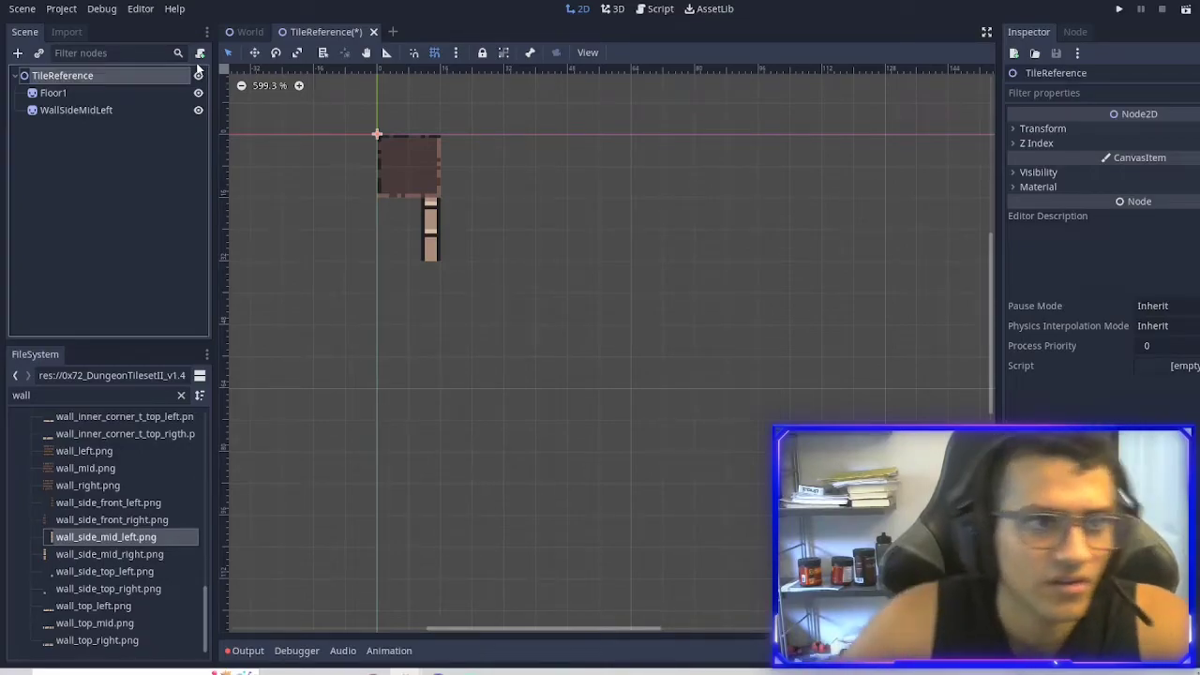
# Place wall_side_mid_right.png beside the left side wall, and the right and left wall_inner_corner_l_top sprites in the row beneath them.
pyautogui.moveTo(108, 554); pyautogui.dragTo(471, 228)
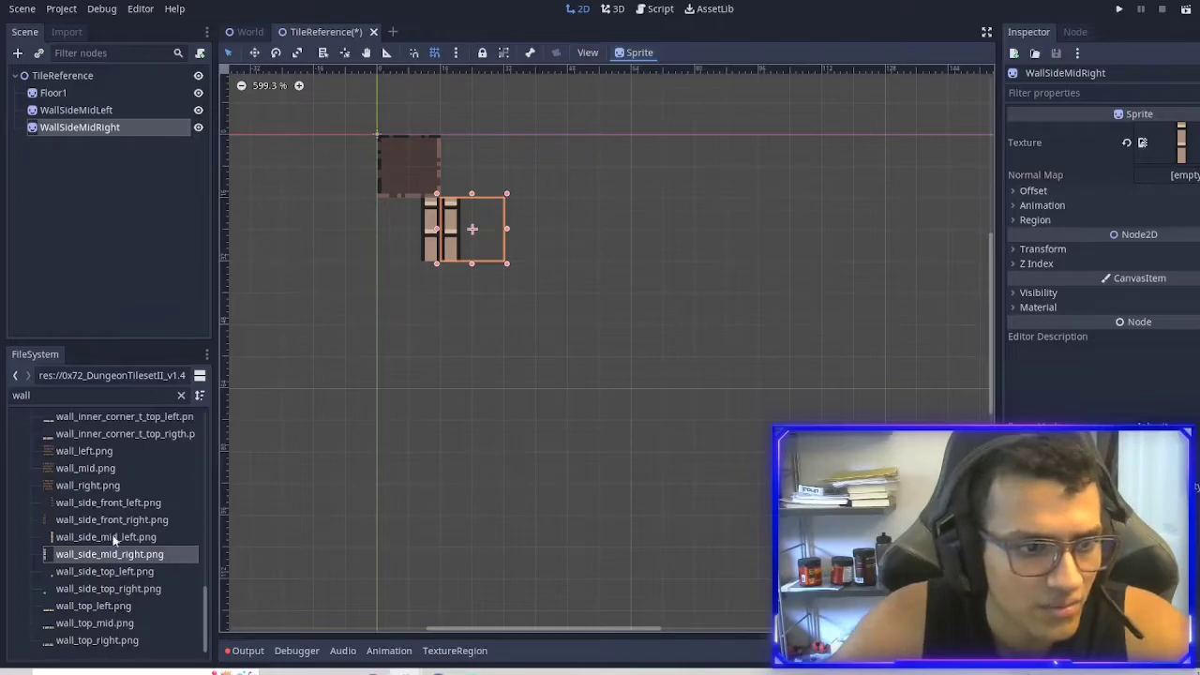
pyautogui.scroll(3, 113, 536)
pyautogui.moveTo(115, 487); pyautogui.dragTo(472, 293)
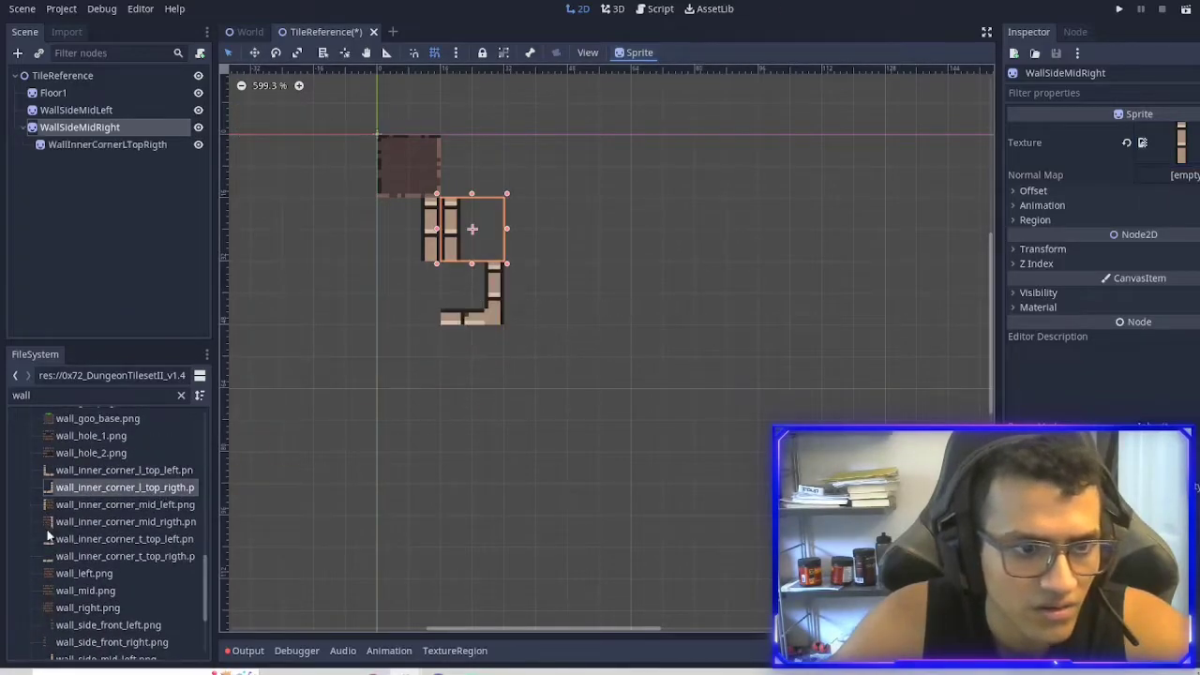
pyautogui.moveTo(103, 471); pyautogui.dragTo(415, 312)
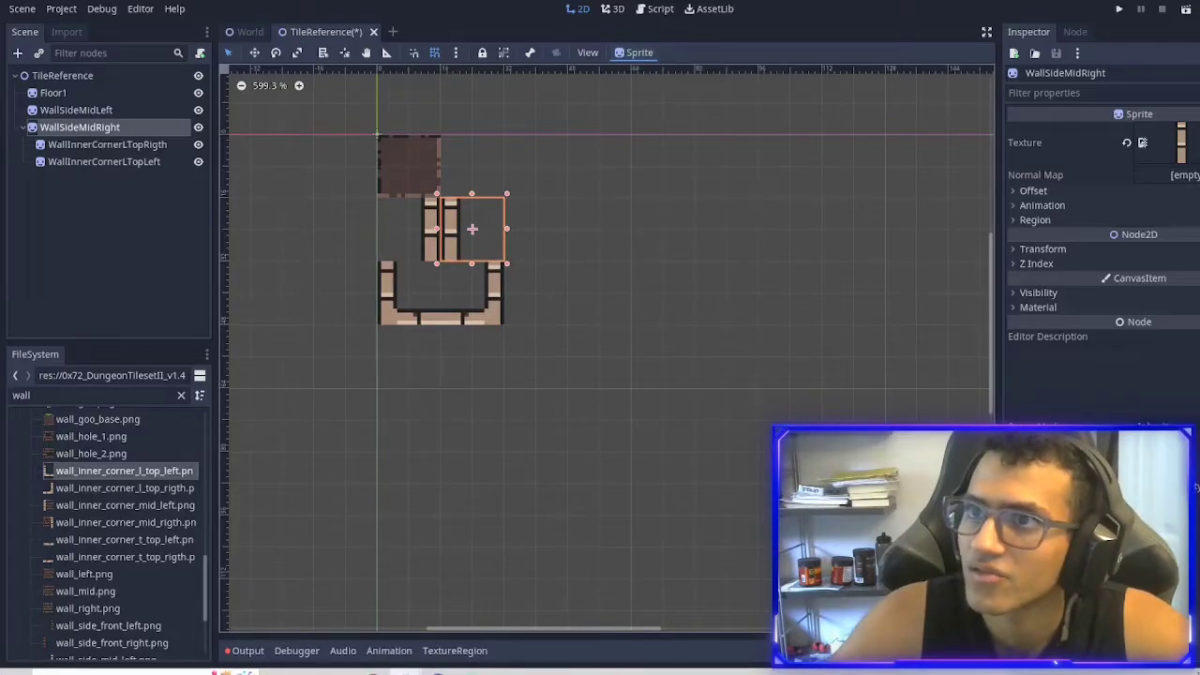
# Place wall_top_left.png, wall_top_mid.png and wall_top_right.png in a continuous row to the right of the side walls.
pyautogui.click(115, 397)
pyautogui.write('t')
pyautogui.press('BackSpace')
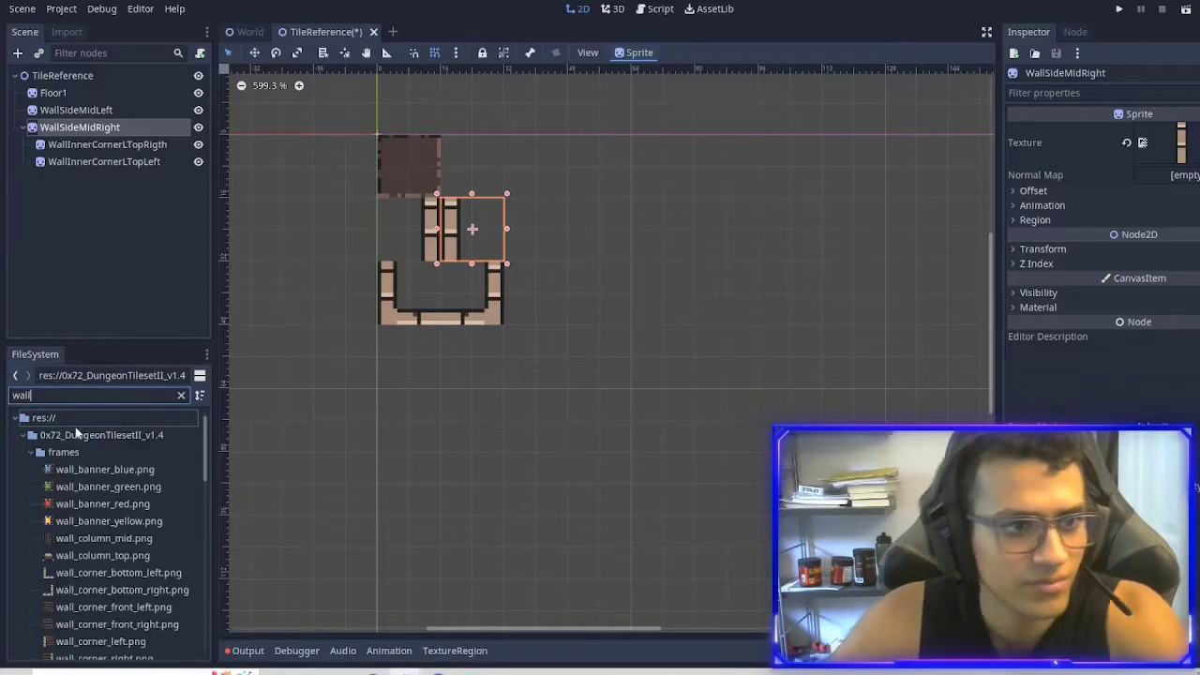
pyautogui.scroll(-10, 99, 531)
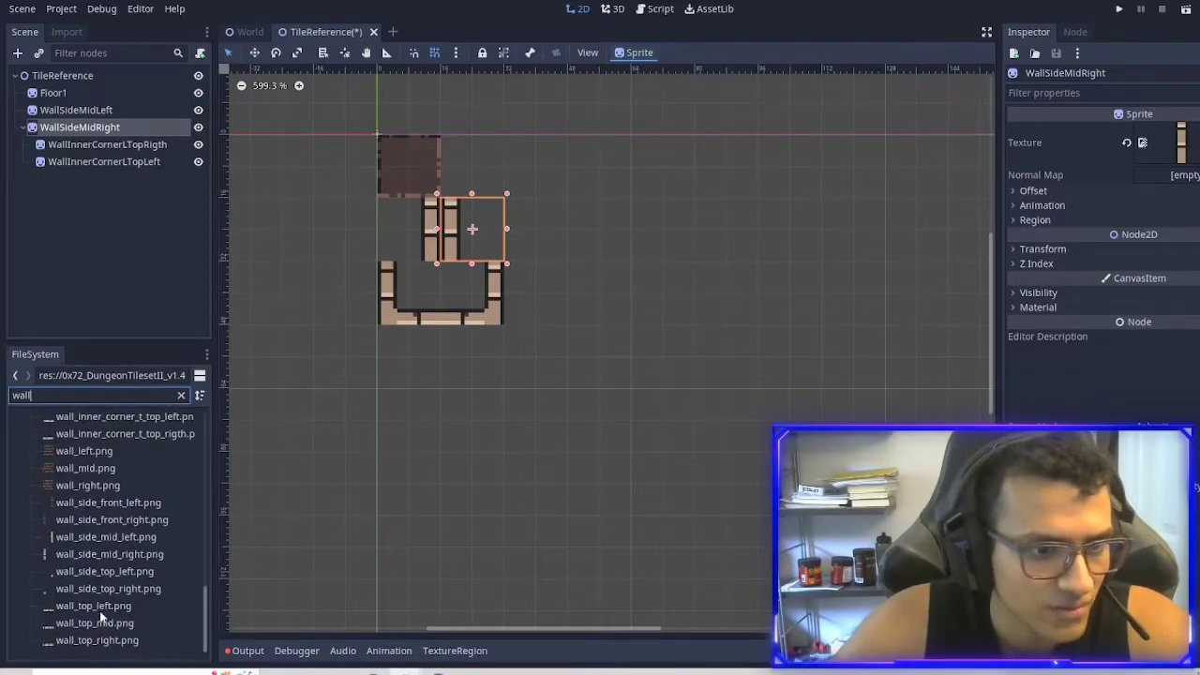
pyautogui.moveTo(106, 612); pyautogui.dragTo(537, 253)
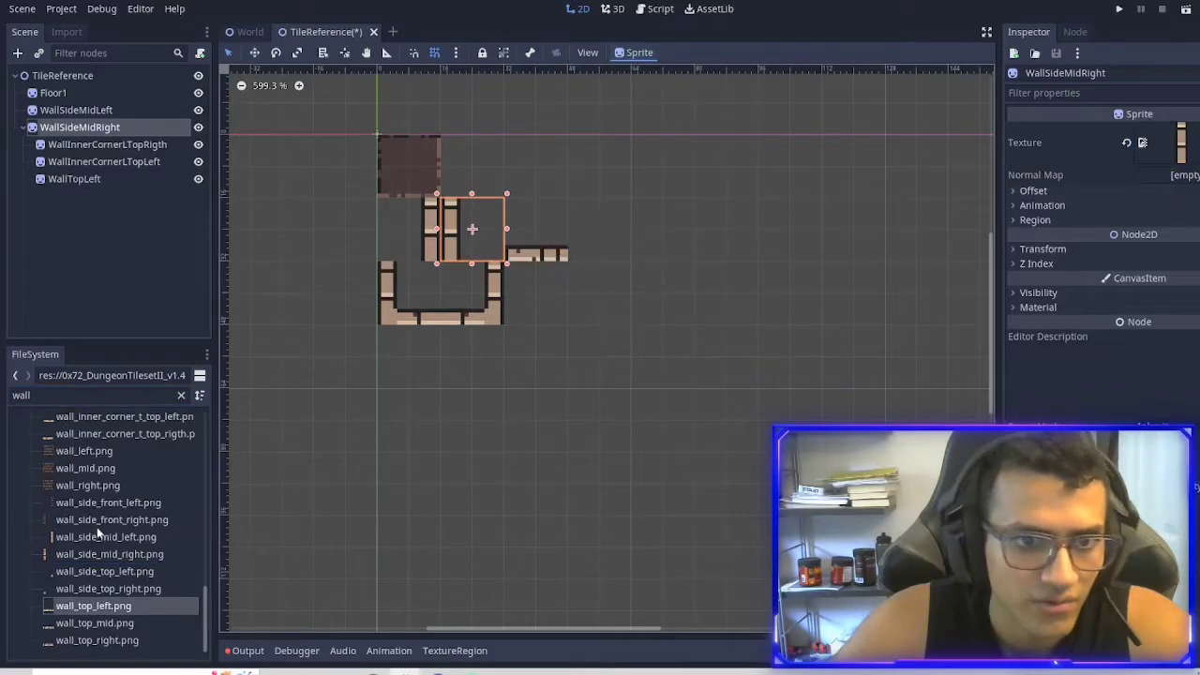
pyautogui.moveTo(103, 624); pyautogui.dragTo(600, 254)
pyautogui.moveTo(136, 641); pyautogui.dragTo(665, 250)
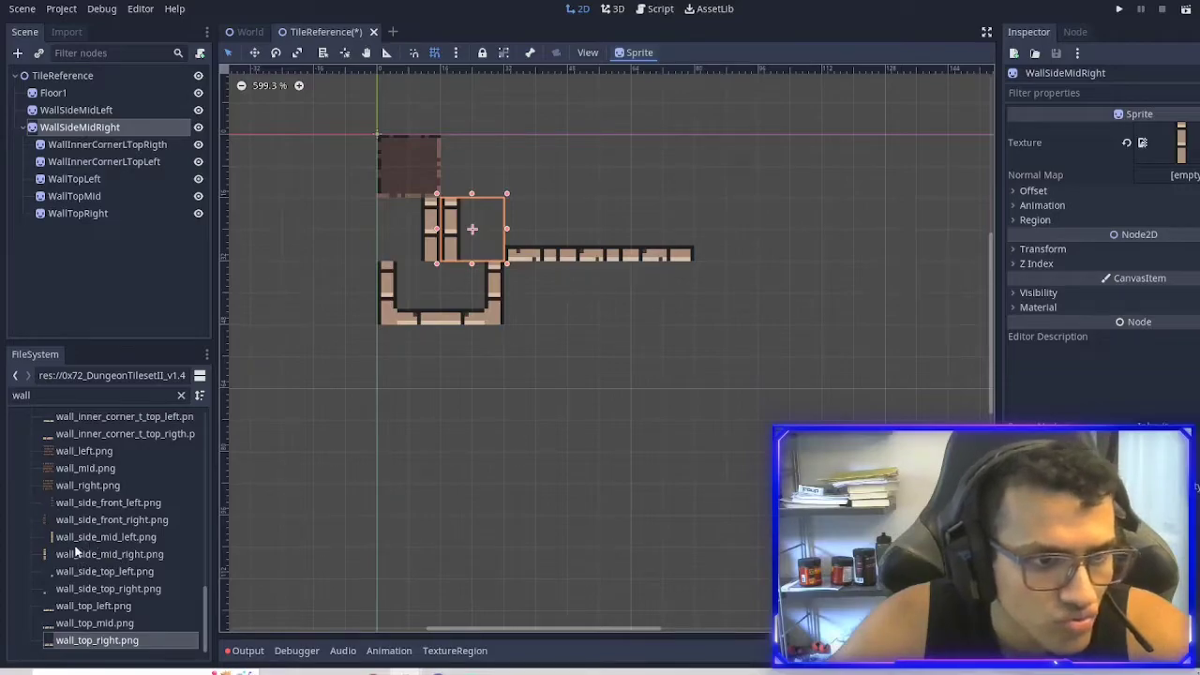
# Build a brick row beneath the inner corners from wall_left.png, wall_mid.png and wall_right.png in adjacent grid cells.
pyautogui.moveTo(427, 411); pyautogui.dragTo(397, 446, button='middle')
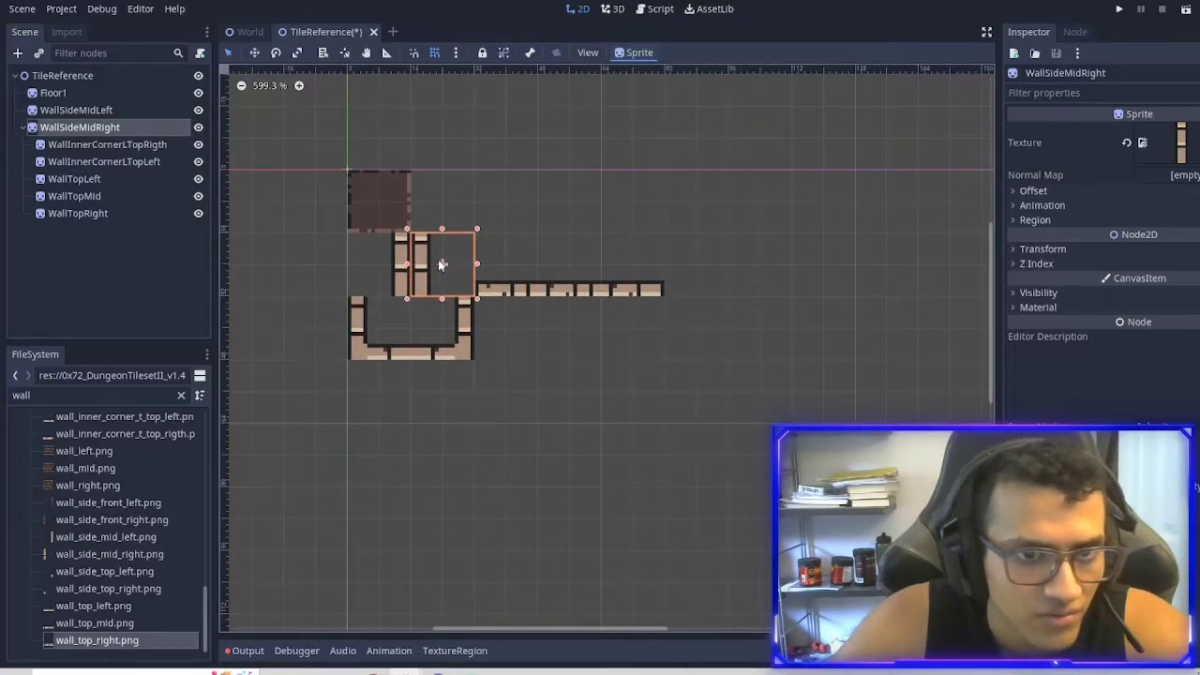
pyautogui.moveTo(94, 451); pyautogui.dragTo(385, 400)
pyautogui.moveTo(89, 485); pyautogui.dragTo(441, 391)
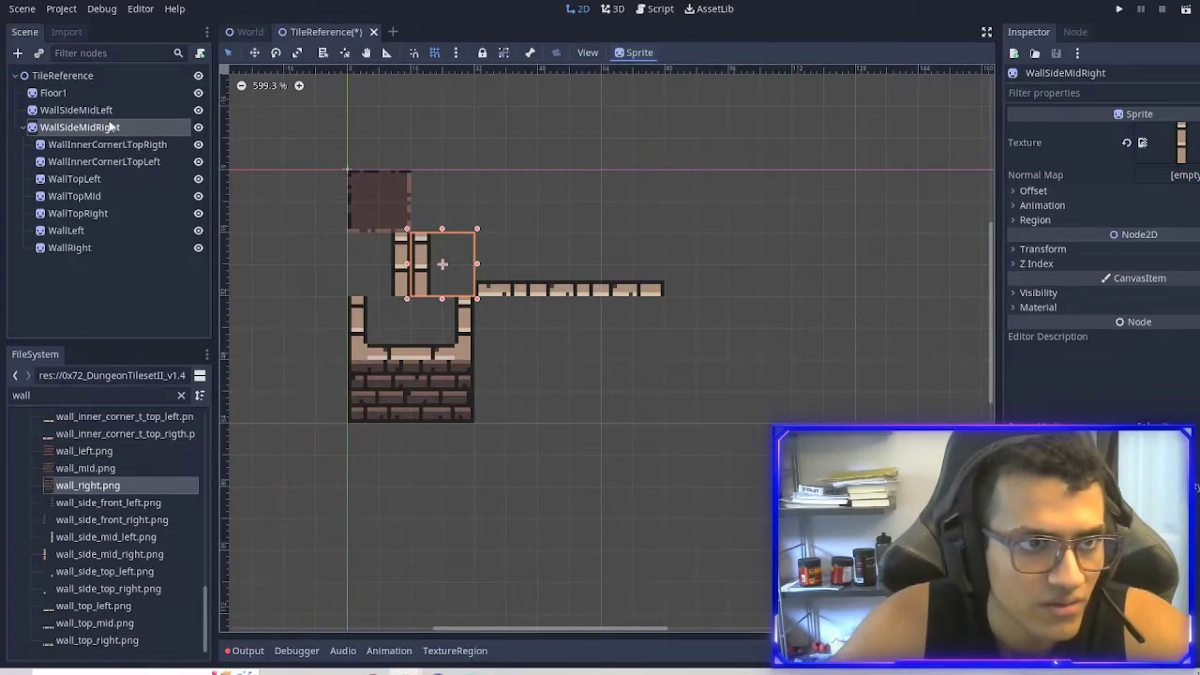
pyautogui.click(449, 409)
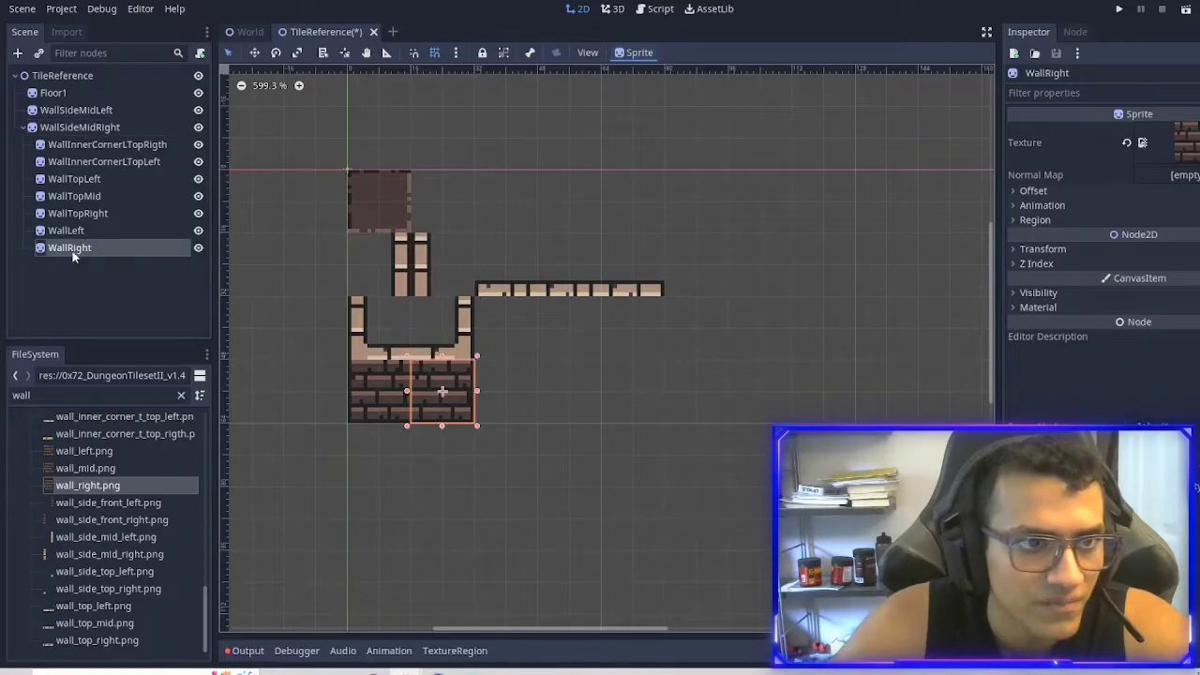
pyautogui.moveTo(463, 391); pyautogui.dragTo(526, 390)
pyautogui.moveTo(102, 470); pyautogui.dragTo(441, 391)
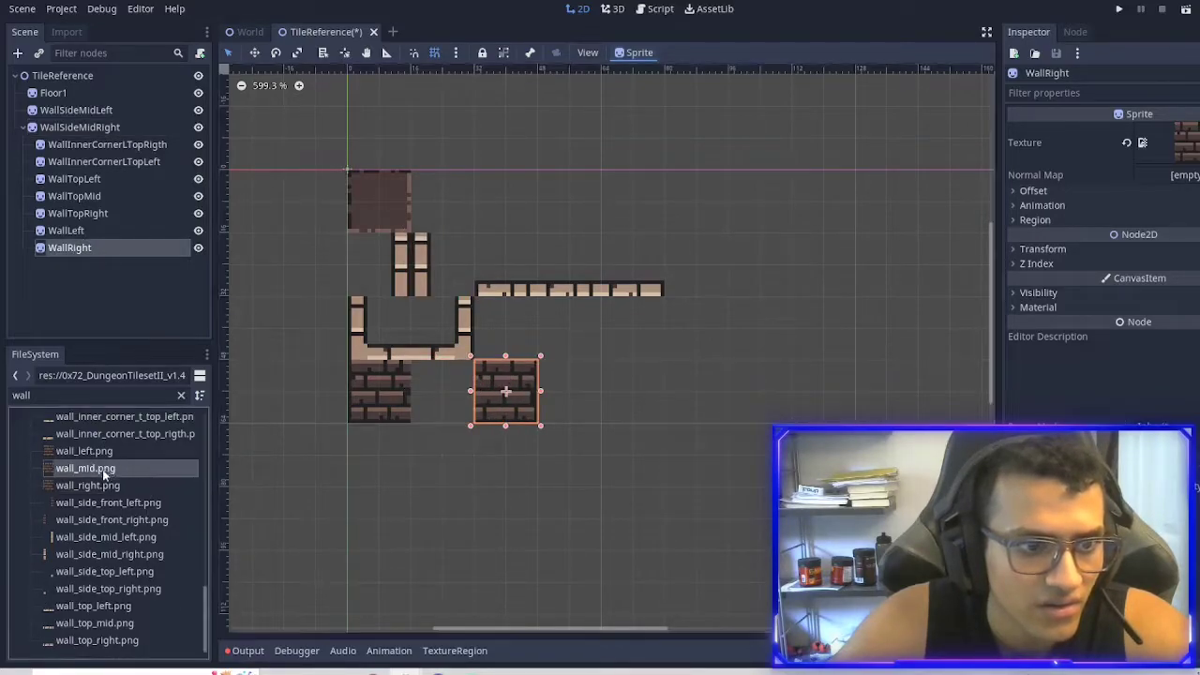
# Move all sprites nested under WallSideMidRight directly under the TileReference root node and save the scene.
pyautogui.moveTo(75, 264); pyautogui.dragTo(83, 279)
pyautogui.keyDown('shift'); pyautogui.click(94, 149); pyautogui.keyUp('shift')
pyautogui.moveTo(93, 149); pyautogui.dragTo(76, 79)
pyautogui.moveTo(63, 265); pyautogui.dragTo(57, 76)
pyautogui.click(60, 300)
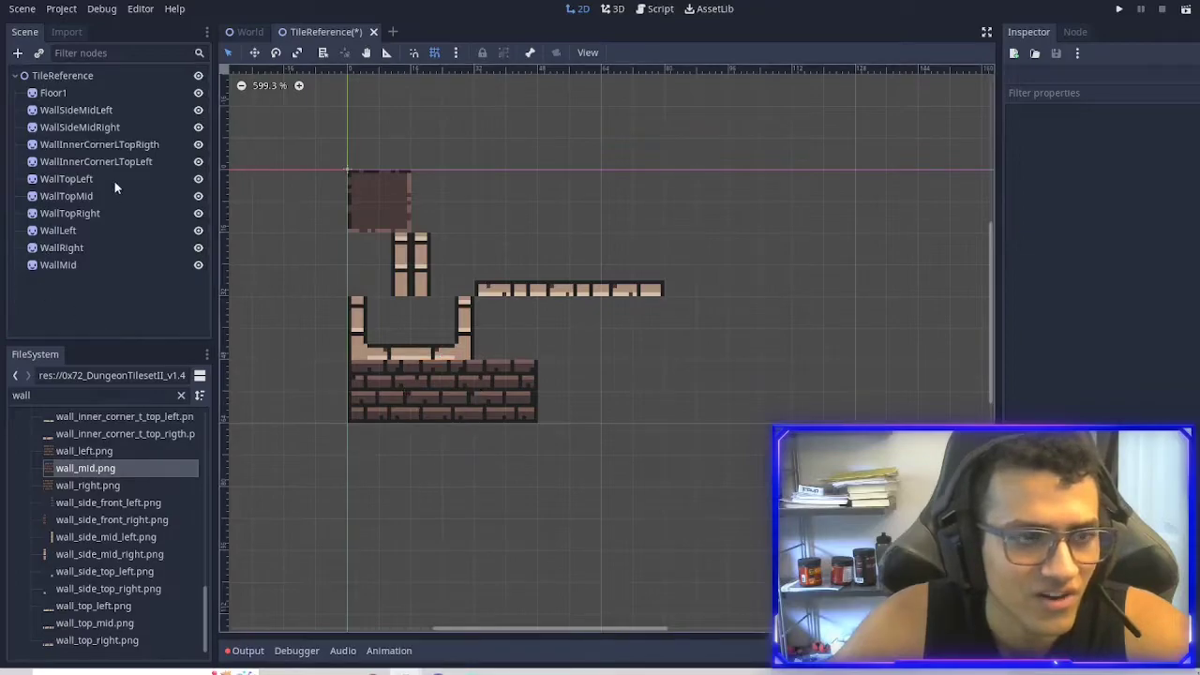
pyautogui.moveTo(512, 401); pyautogui.dragTo(497, 390, button='middle')
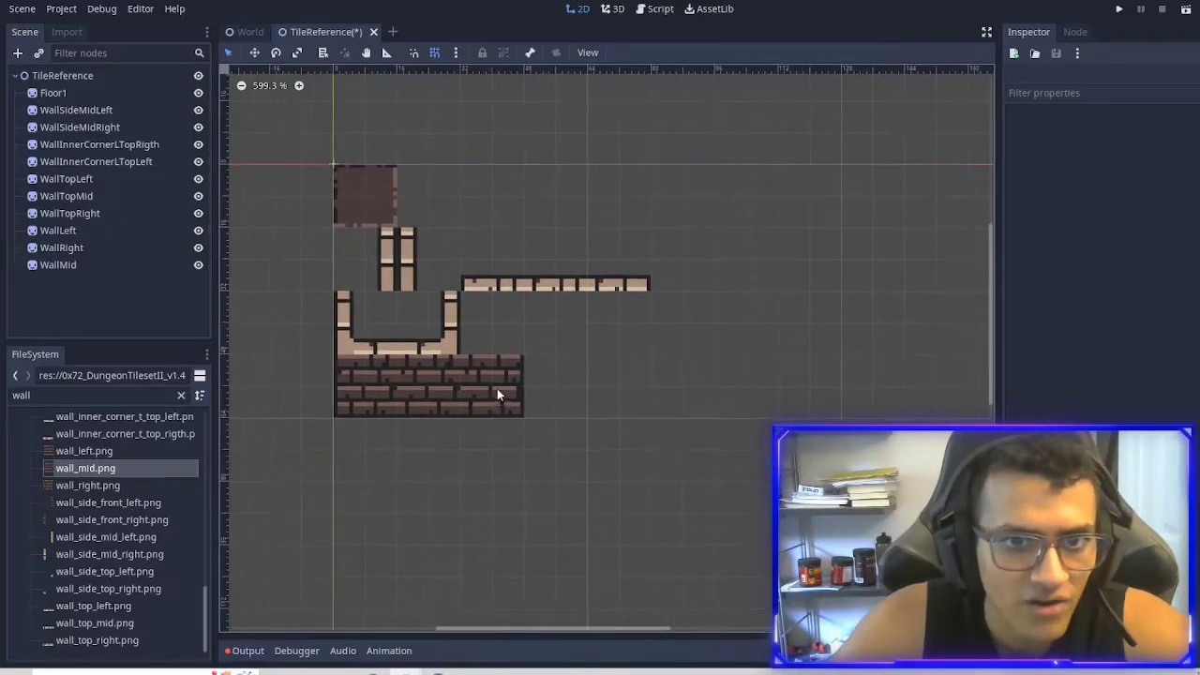
pyautogui.hotkey('ctrl', 's')
pyautogui.moveTo(543, 316); pyautogui.dragTo(563, 305, button='middle')
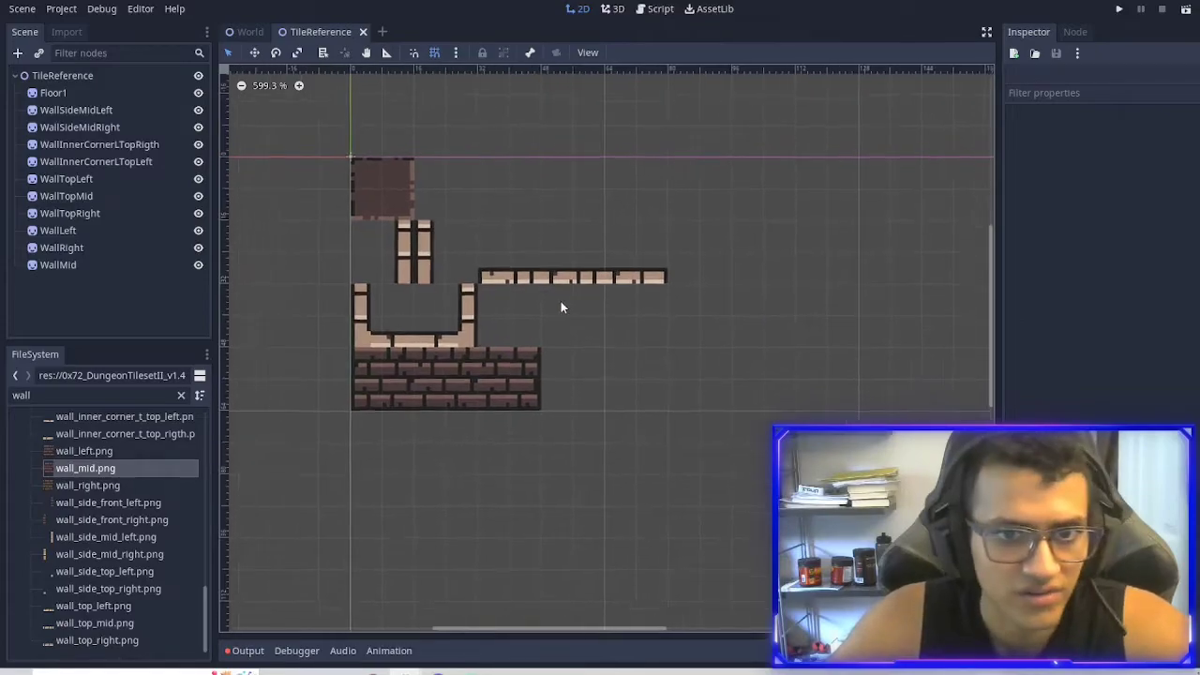
pyautogui.click(515, 369)
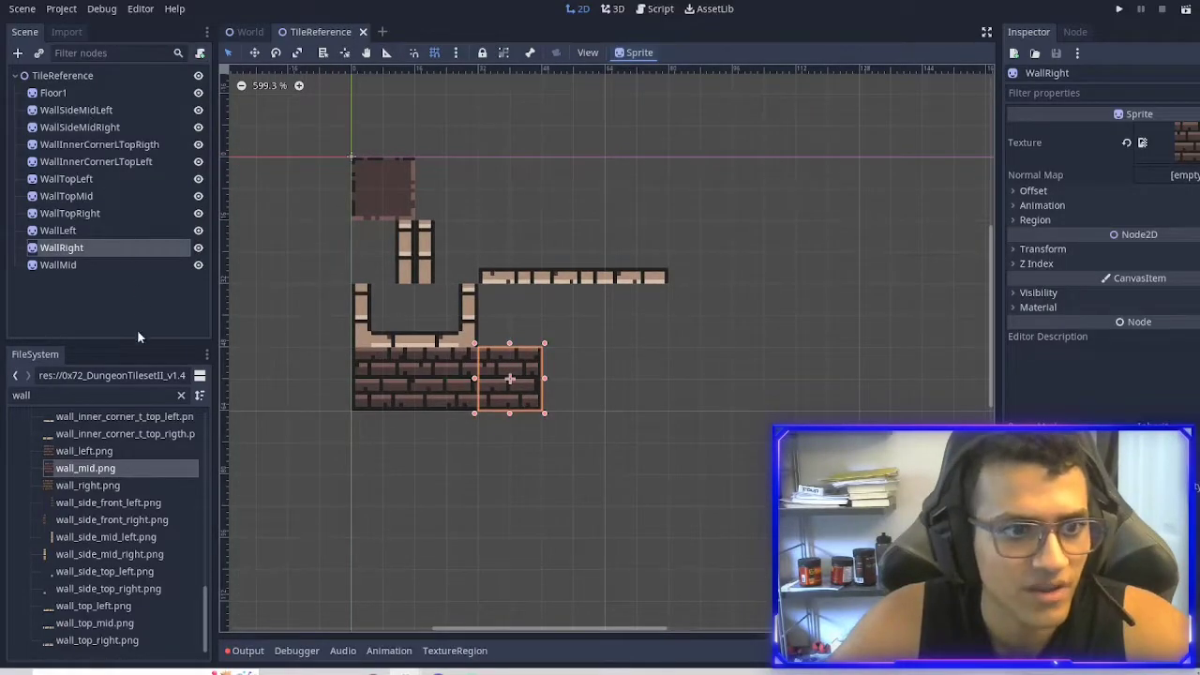
pyautogui.scroll(15, 137, 520)
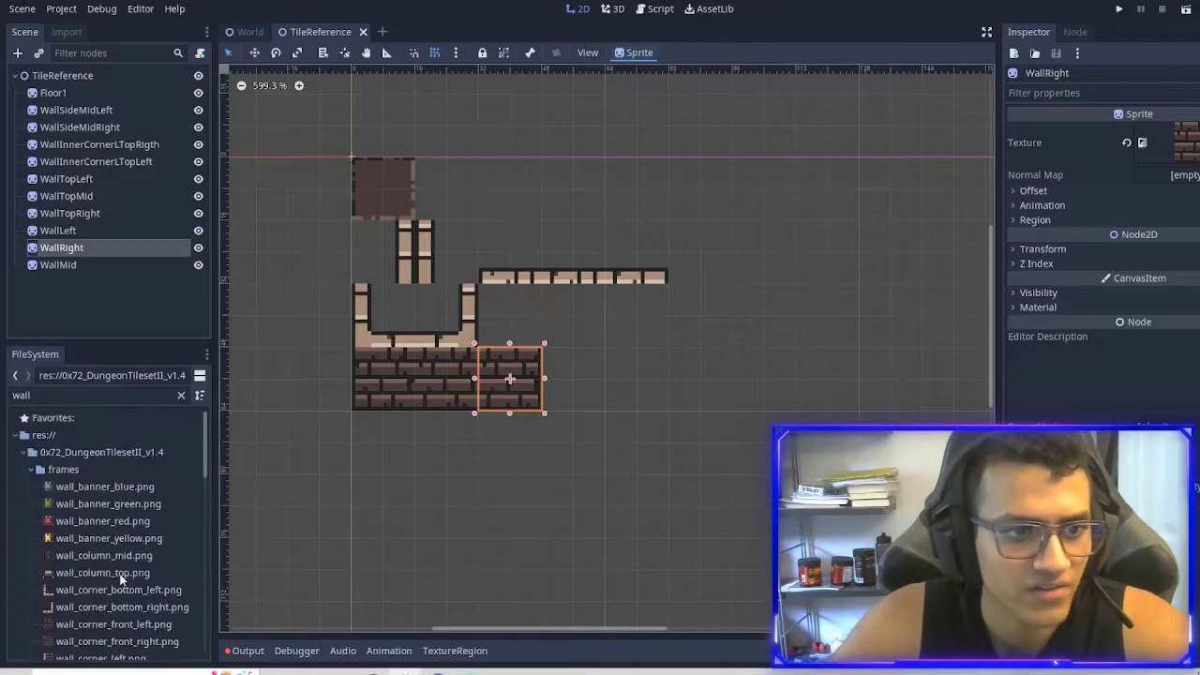
pyautogui.scroll(-10, 74, 475)
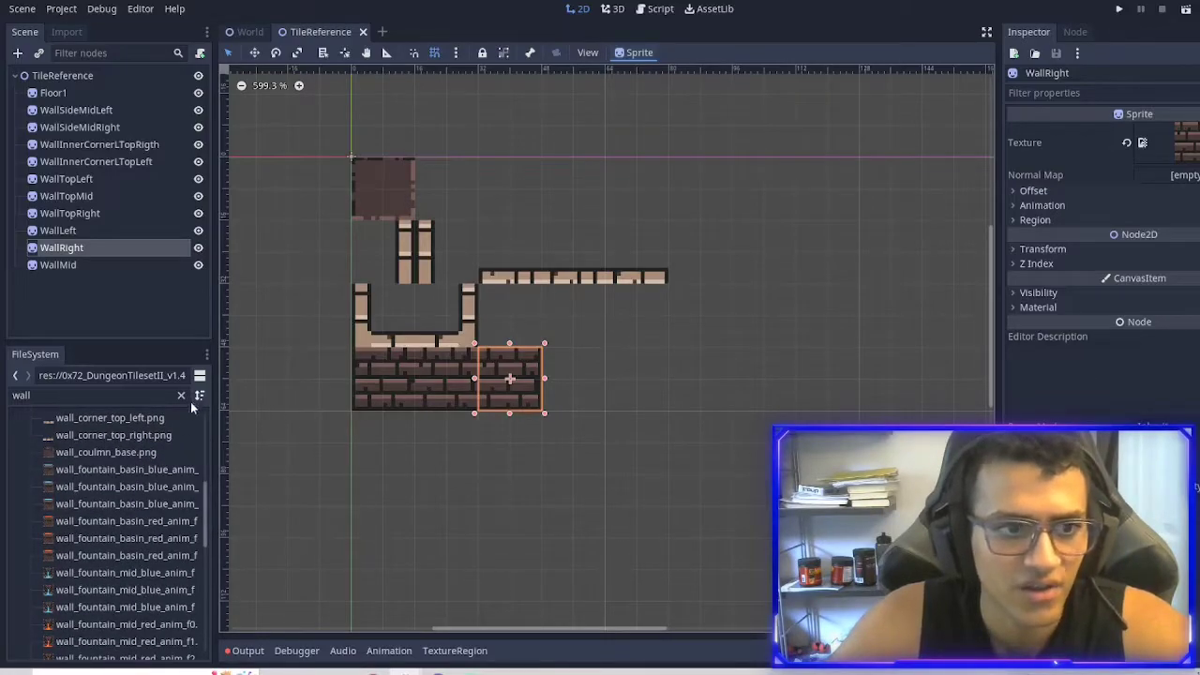
pyautogui.click(72, 488)
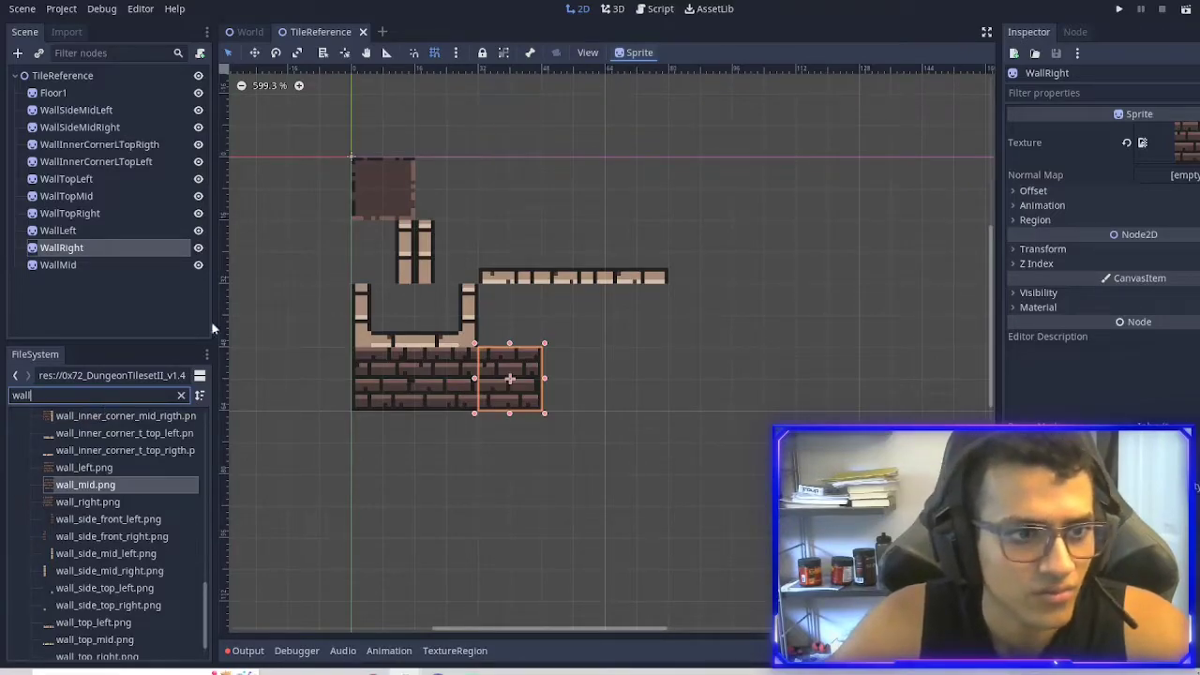
# Add a StaticBody2D under WallLeft and give it a child CollisionShape2D.
pyautogui.click(57, 94)
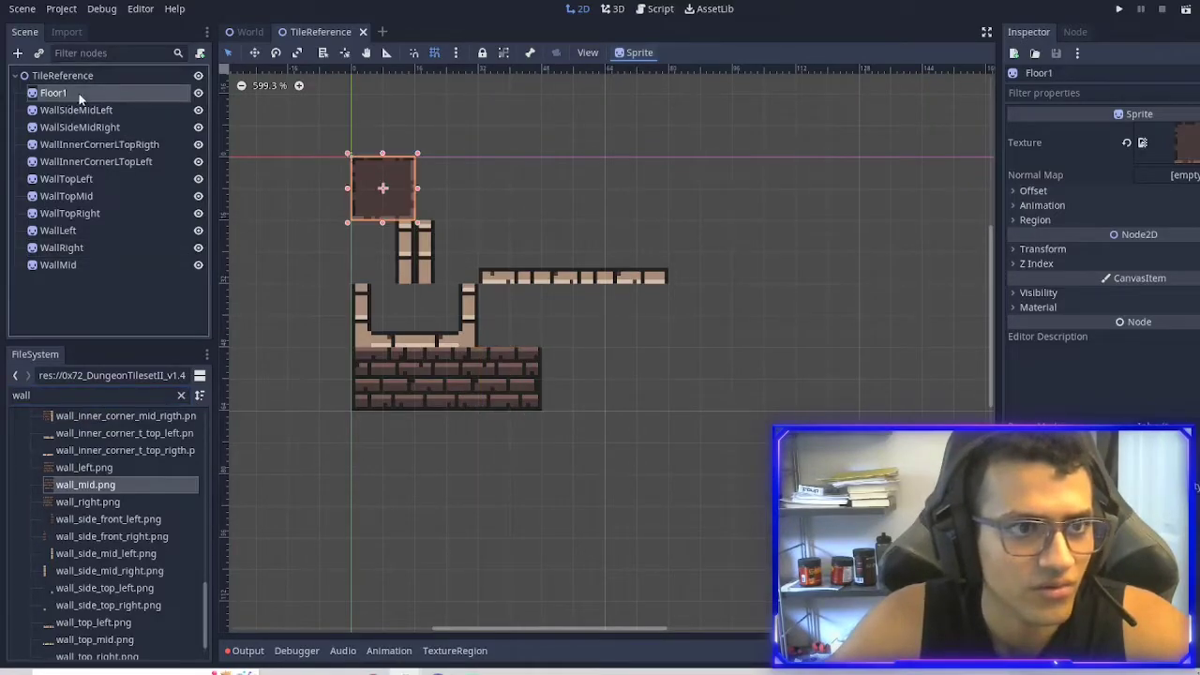
pyautogui.click(399, 249)
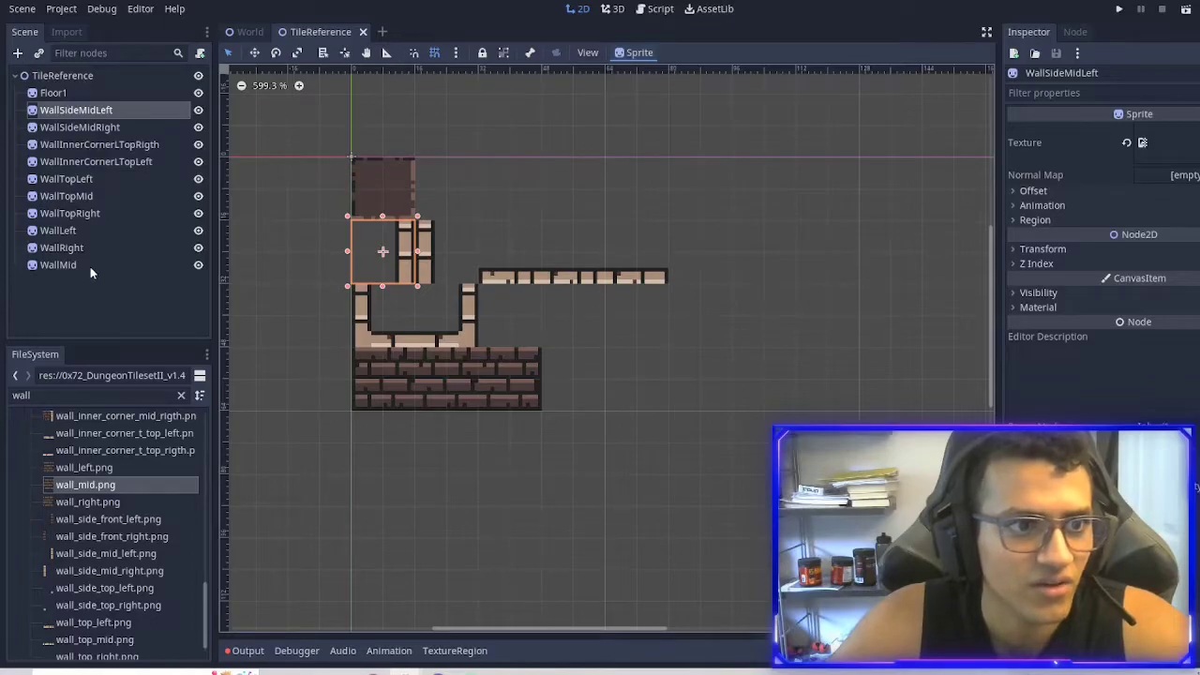
pyautogui.click(368, 384)
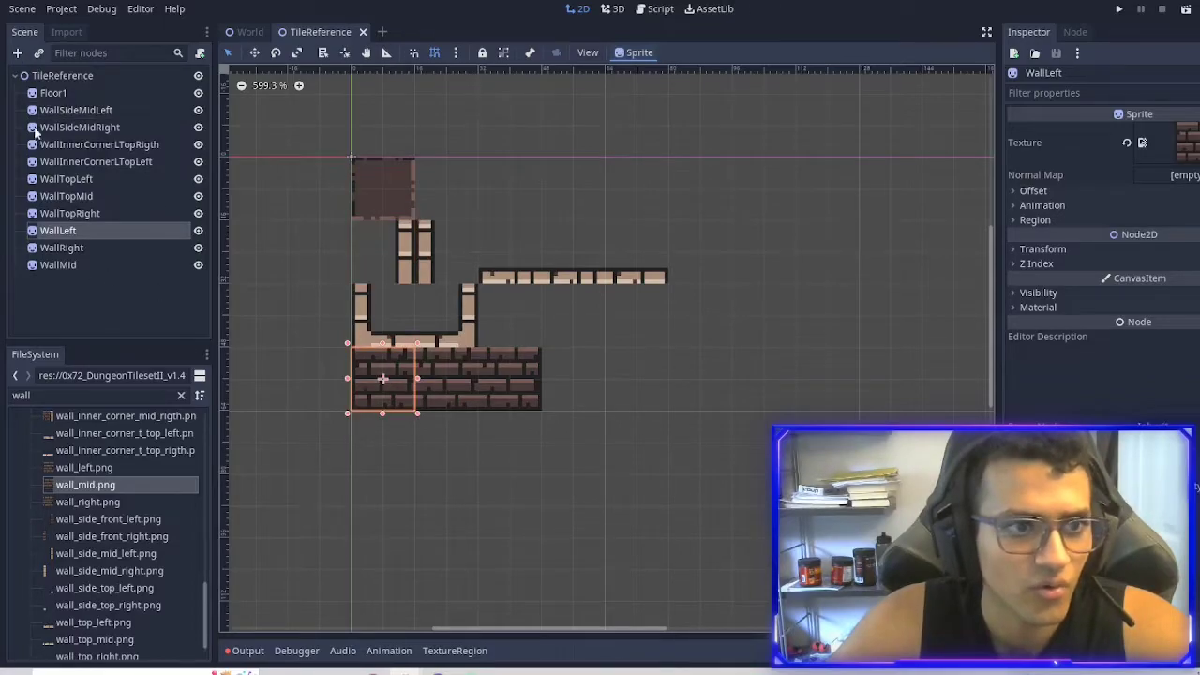
pyautogui.click(21, 53)
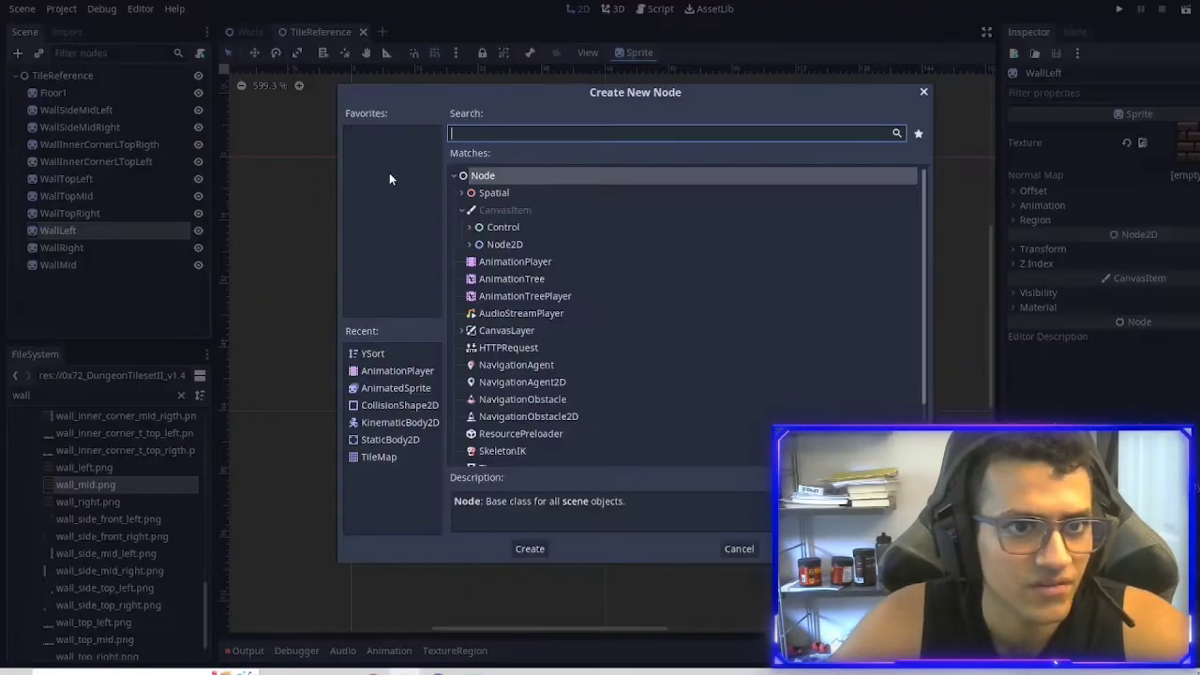
pyautogui.click(398, 441)
pyautogui.click(530, 549)
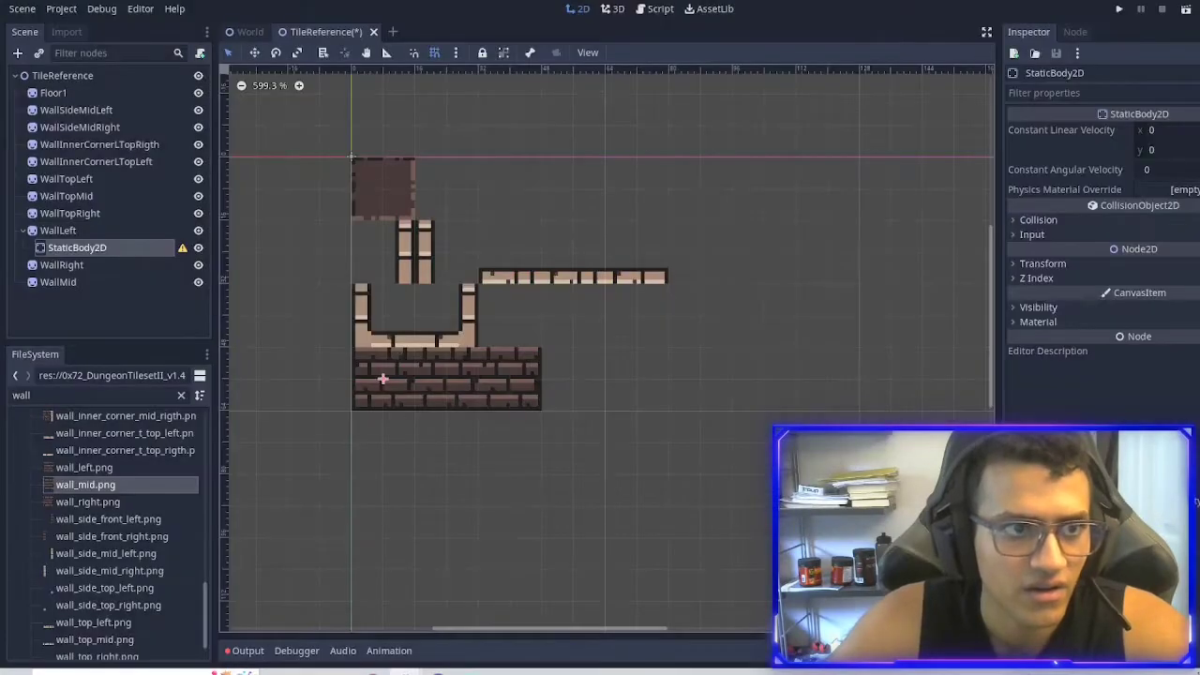
pyautogui.click(16, 54)
pyautogui.click(406, 429)
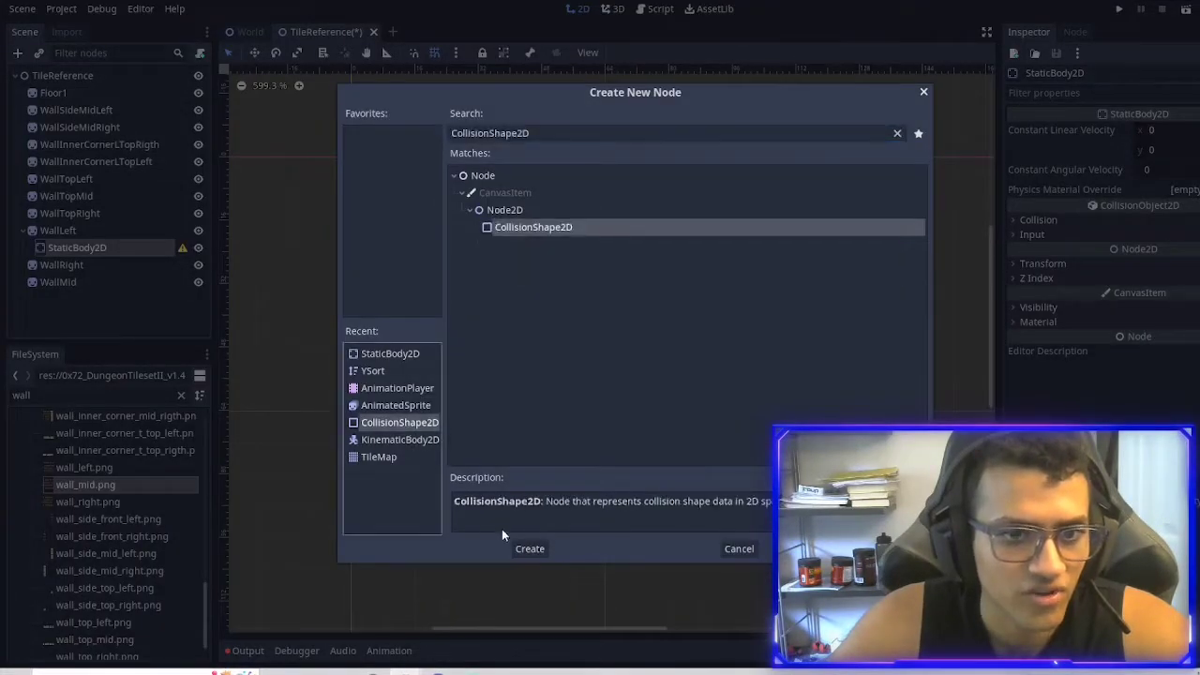
pyautogui.click(533, 549)
# Give WallLeft's collision shape a new RectangleShape2D, fit it exactly over the left brick tile, and save the scene.
pyautogui.click(1178, 134)
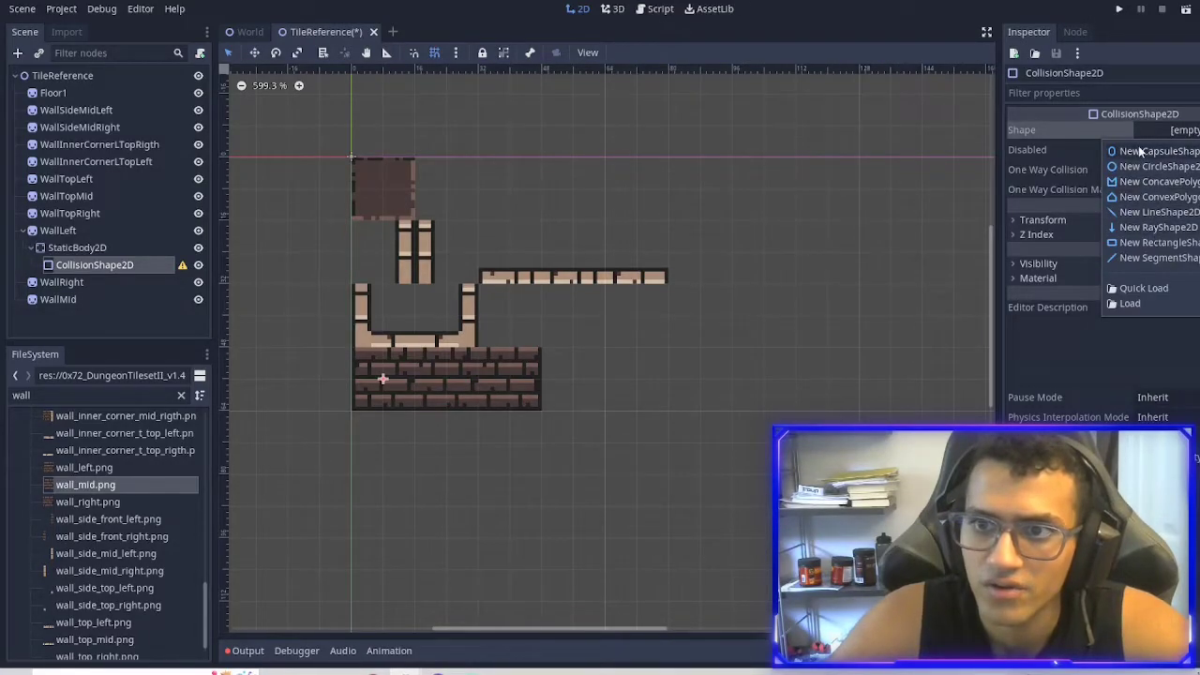
pyautogui.click(1154, 242)
pyautogui.scroll(1, 395, 383)
pyautogui.scroll(2, 385, 377)
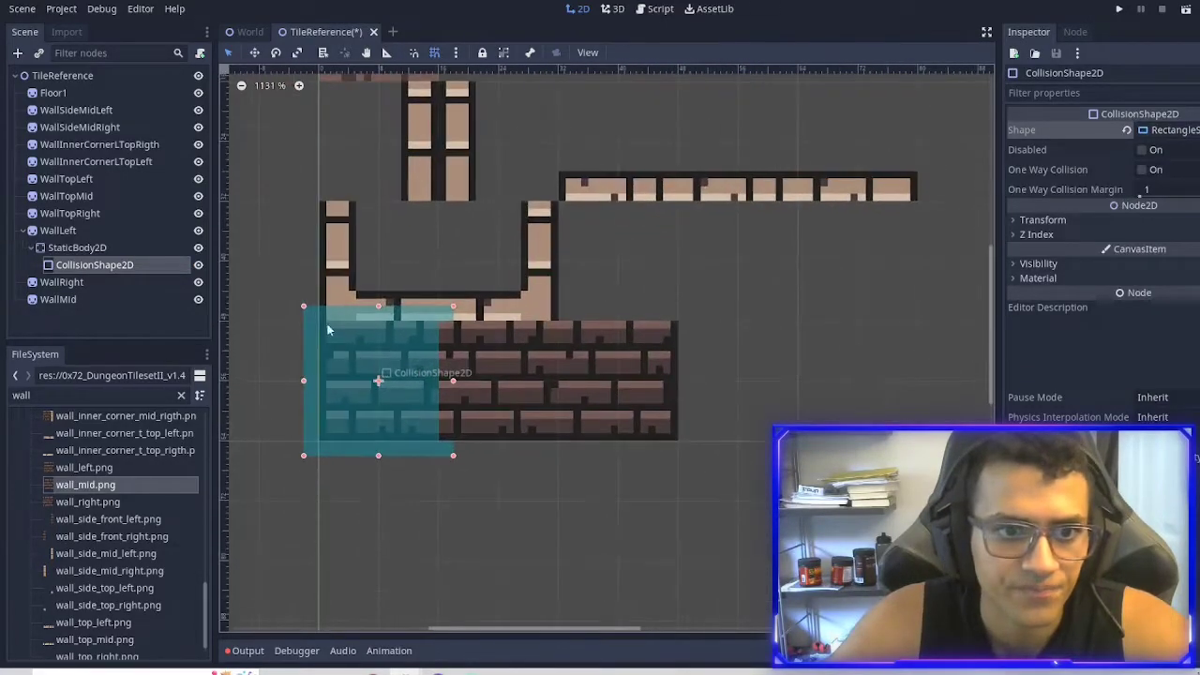
pyautogui.moveTo(303, 304); pyautogui.dragTo(323, 318)
pyautogui.moveTo(459, 463); pyautogui.dragTo(441, 438)
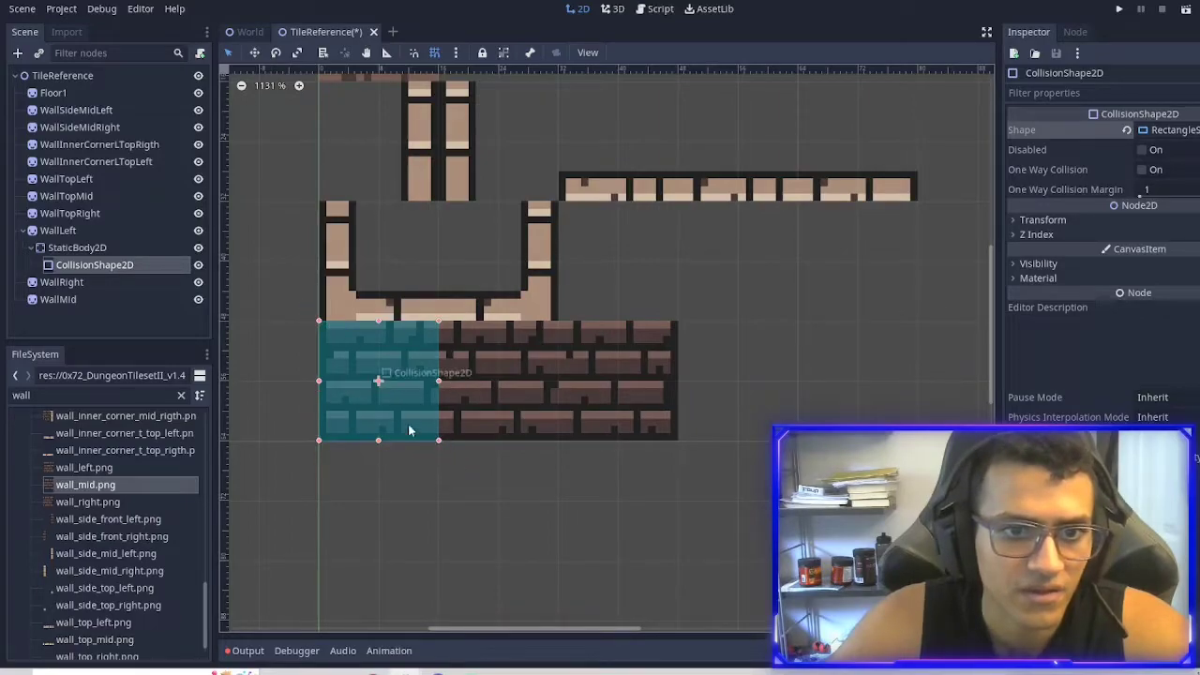
pyautogui.scroll(-2, 469, 319)
pyautogui.scroll(-2, 691, 396)
pyautogui.hotkey('ctrl', 's')
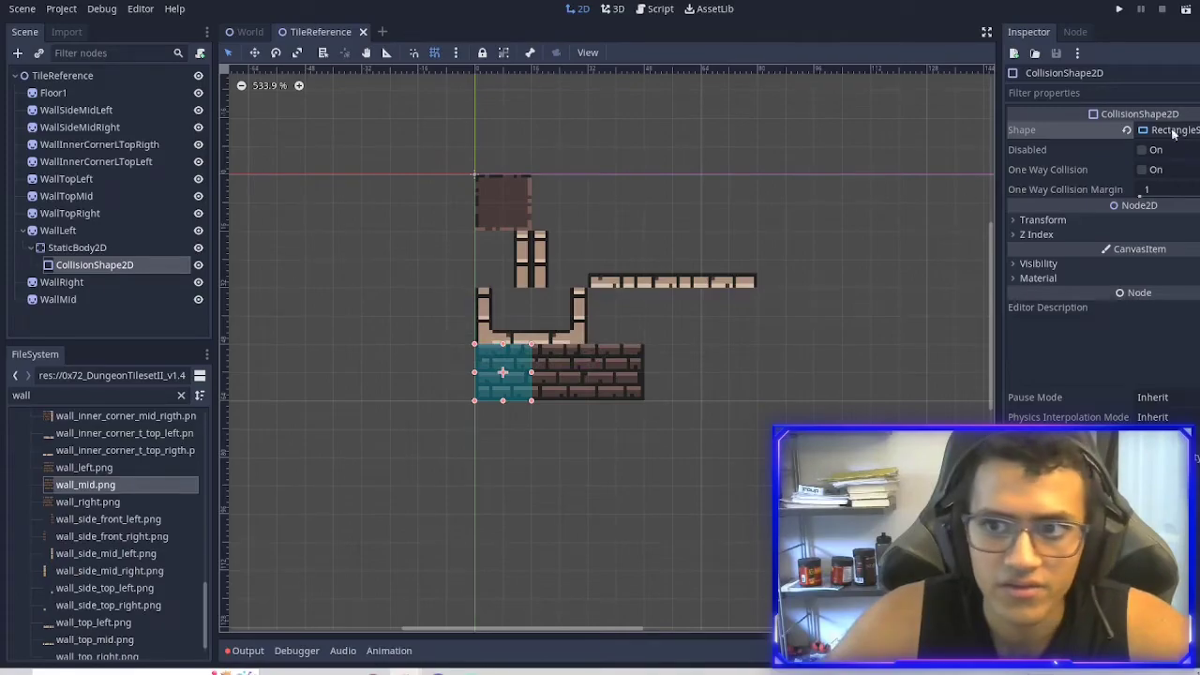
# Add a StaticBody2D with a child CollisionShape2D under WallMid.
pyautogui.click(99, 247)
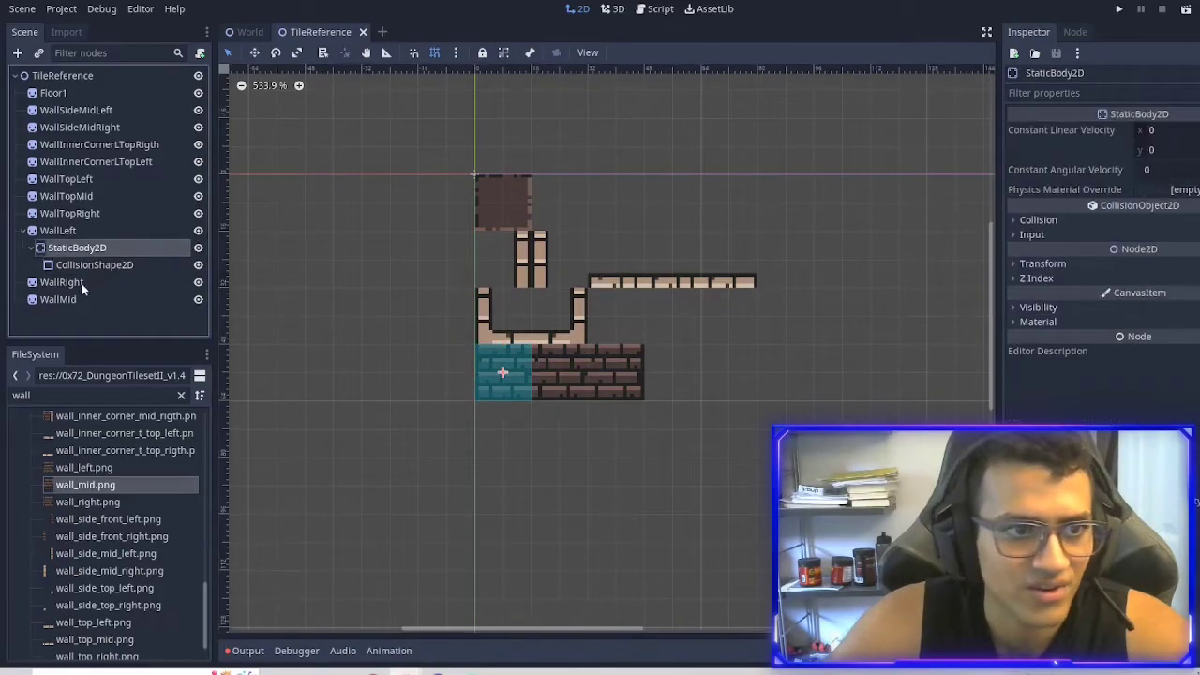
pyautogui.click(75, 299)
pyautogui.hotkey('ctrl', 'a')
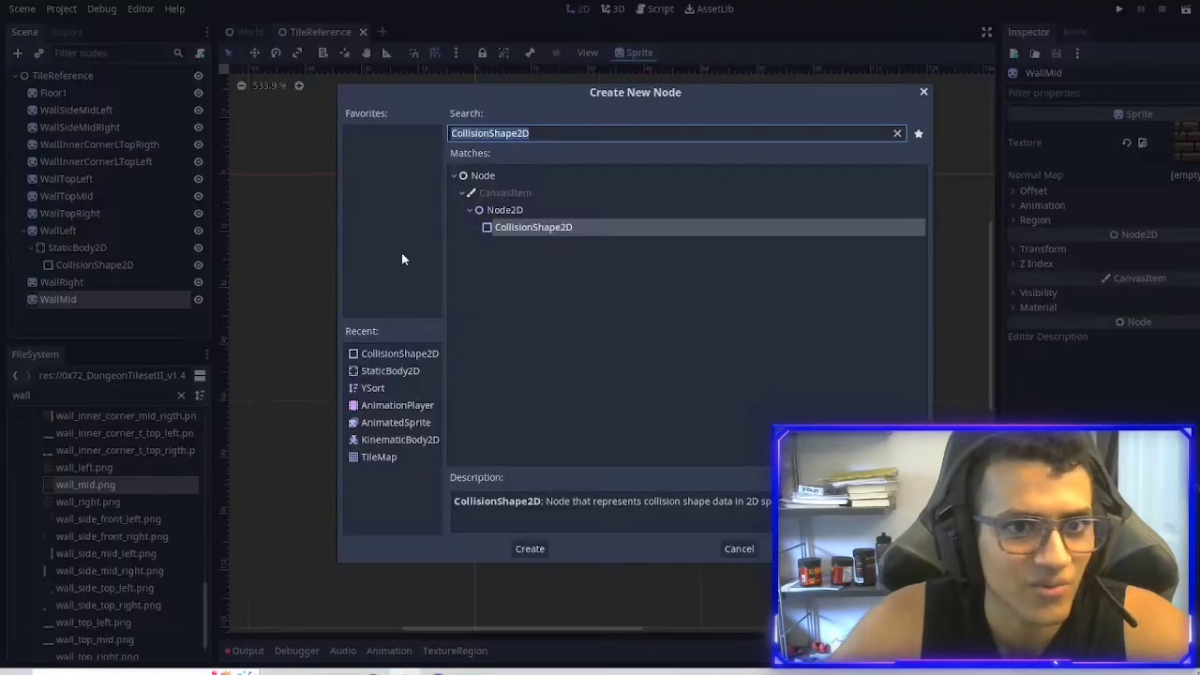
pyautogui.click(390, 371)
pyautogui.click(528, 546)
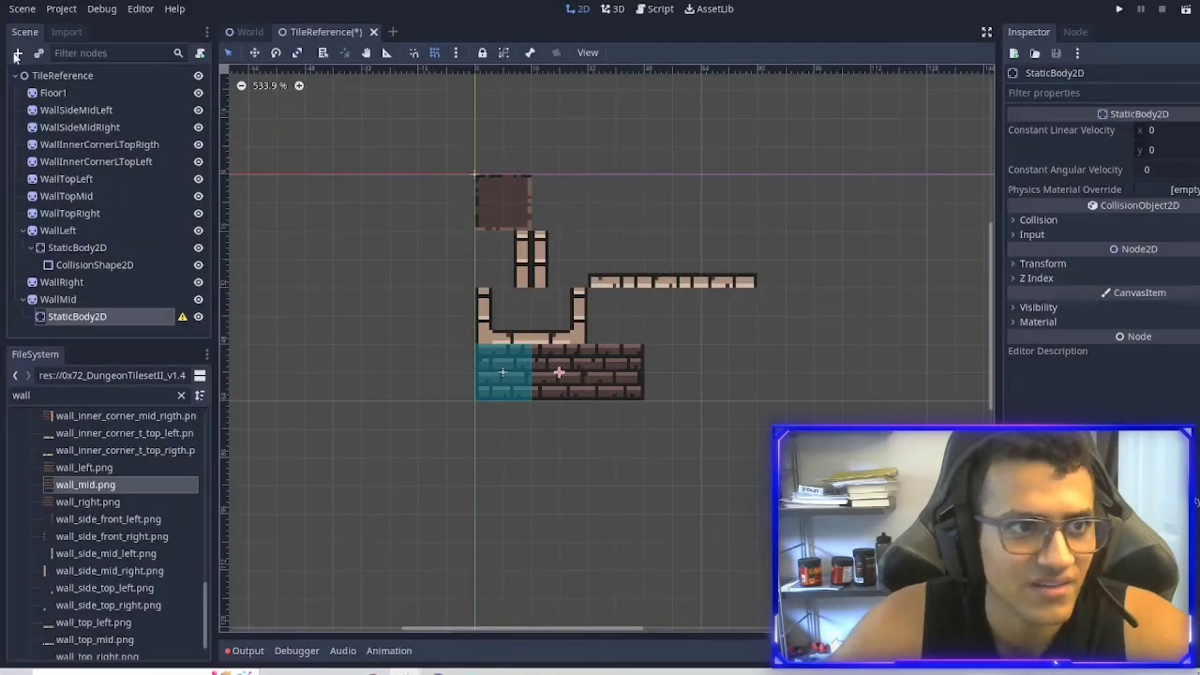
pyautogui.hotkey('ctrl', 'a')
pyautogui.click(392, 370)
pyautogui.click(545, 550)
pyautogui.click(545, 553)
# Duplicate WallMid's StaticBody2D and its collision shape six times.
pyautogui.click(80, 300)
pyautogui.hotkey('ctrl', 'd')
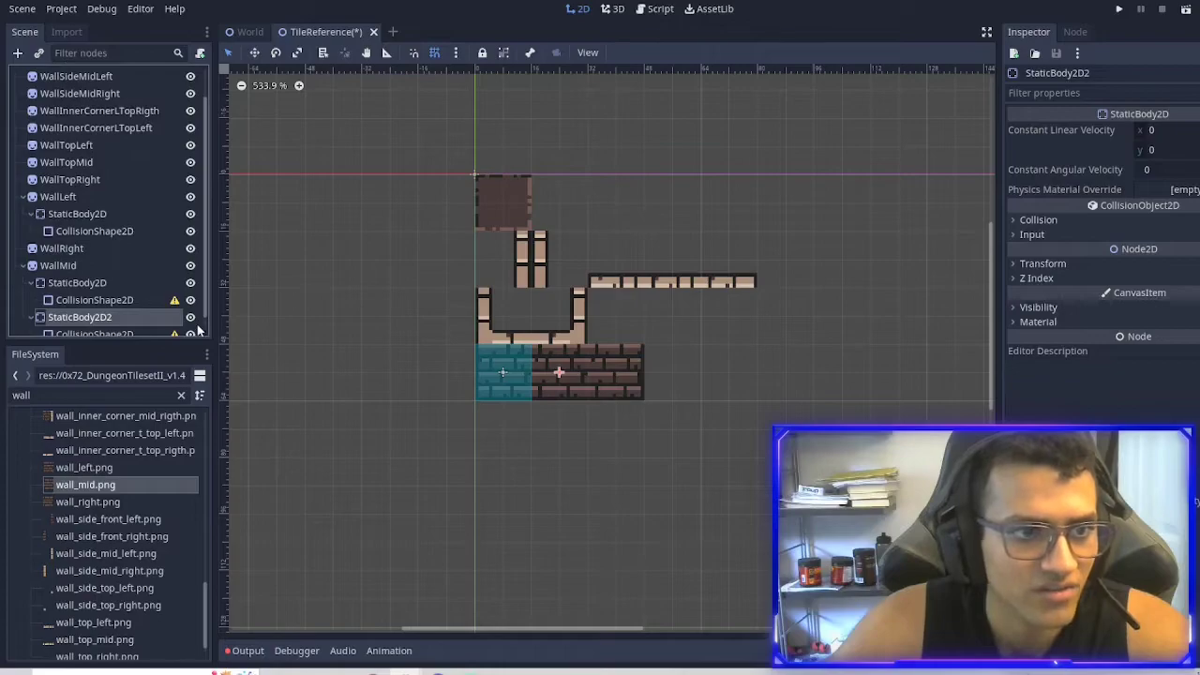
pyautogui.hotkey('ctrl', 'd')
pyautogui.hotkey('ctrl', 'd')
pyautogui.hotkey('ctrl', 'd')
pyautogui.hotkey('ctrl', 'd')
pyautogui.hotkey('ctrl', 'd')
# Move three of the duplicated static bodies under WallTopRight, WallTopMid and WallTopLeft.
pyautogui.scroll(5, 144, 270)
pyautogui.scroll(2, 144, 270)
pyautogui.moveTo(79, 315); pyautogui.dragTo(87, 151)
pyautogui.scroll(-2, 83, 323)
pyautogui.moveTo(91, 323); pyautogui.dragTo(89, 131)
pyautogui.scroll(-2, 94, 232)
pyautogui.moveTo(97, 296); pyautogui.dragTo(94, 131)
pyautogui.click(94, 129)
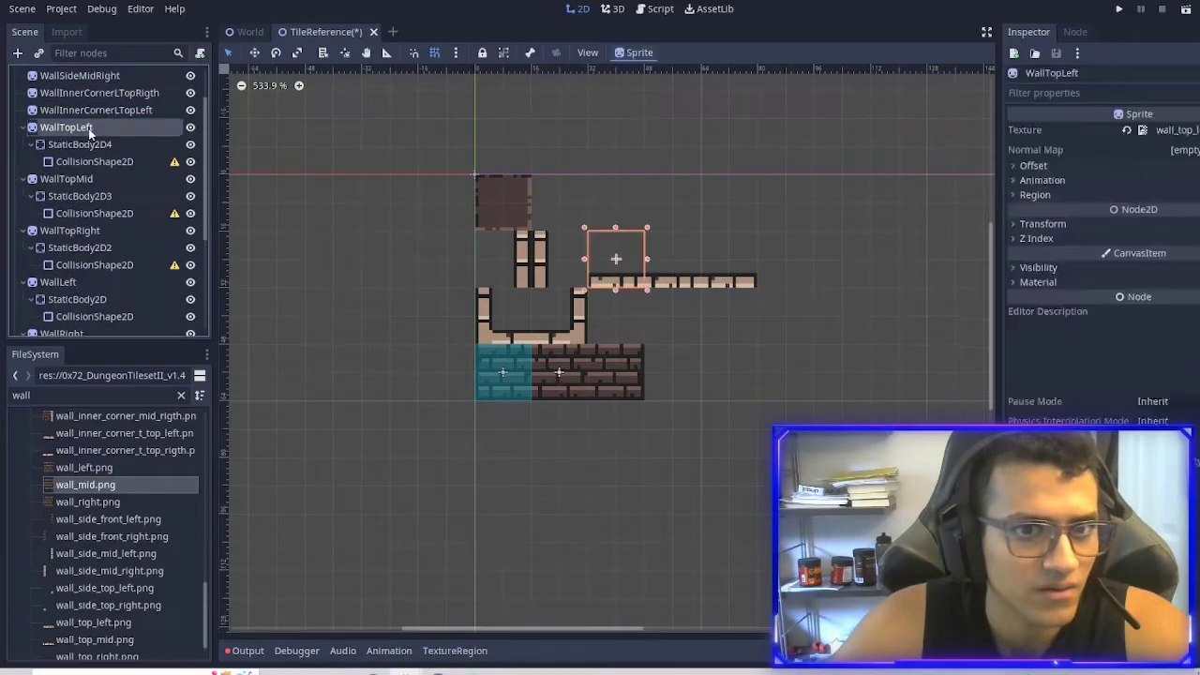
# Nest static body copies under both WallInnerCornerLTop sprites, and duplicate two more for WallSideMidLeft and WallSideMidRight.
pyautogui.scroll(-2, 104, 173)
pyautogui.moveTo(97, 303); pyautogui.dragTo(99, 119)
pyautogui.moveTo(91, 309); pyautogui.dragTo(98, 110)
pyautogui.click(105, 163)
pyautogui.hotkey('ctrl', 'd')
pyautogui.click(97, 143)
pyautogui.hotkey('ctrl', 'd')
pyautogui.click(100, 146)
# Set the position of the static bodies under all wall sprites to x 0, y 0 in one multi-node edit.
pyautogui.click(94, 127)
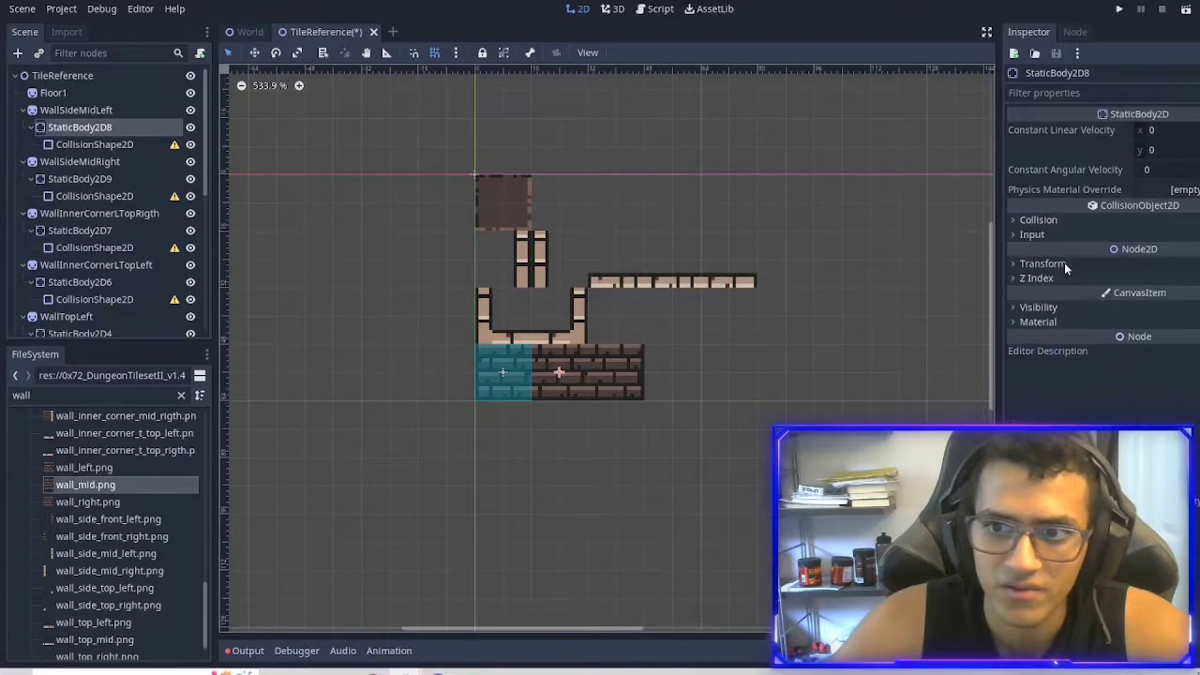
pyautogui.click(84, 179)
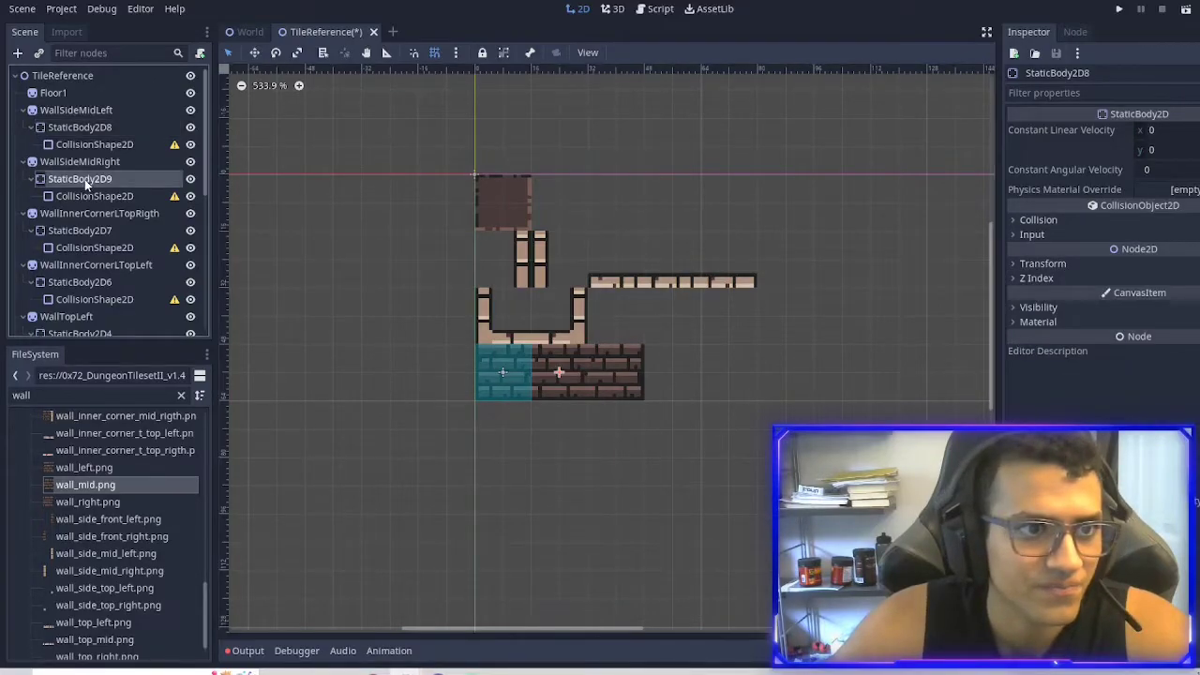
pyautogui.click(89, 126)
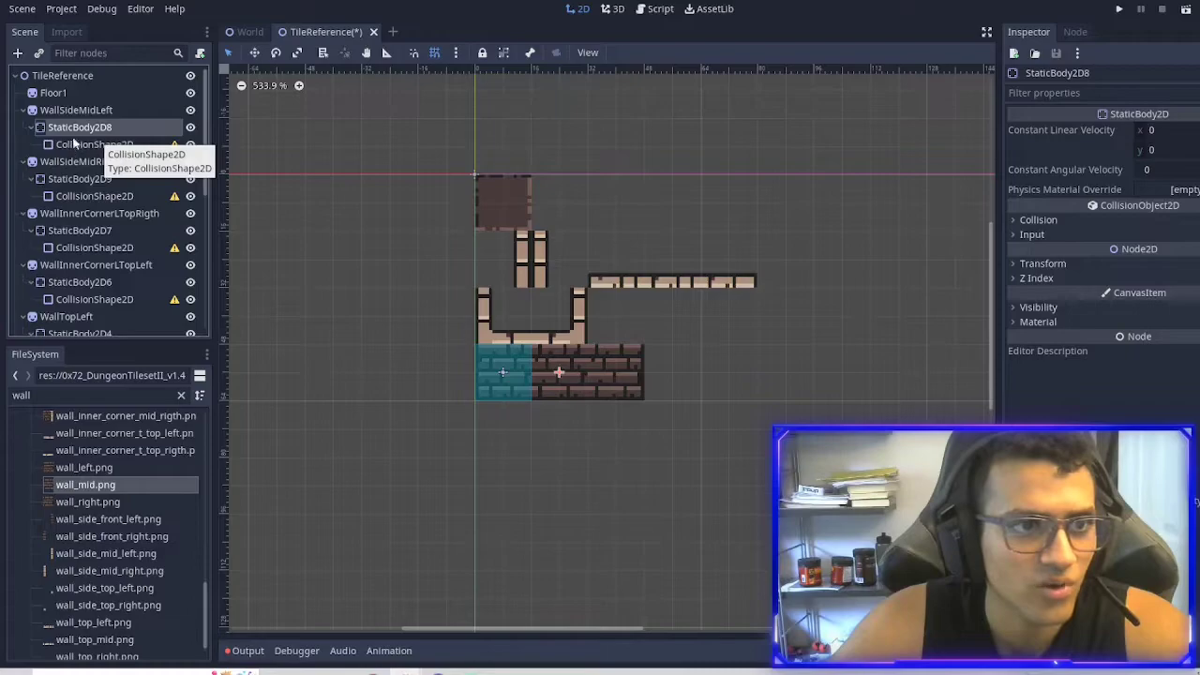
pyautogui.keyDown('ctrl'); pyautogui.click(87, 179); pyautogui.keyUp('ctrl')
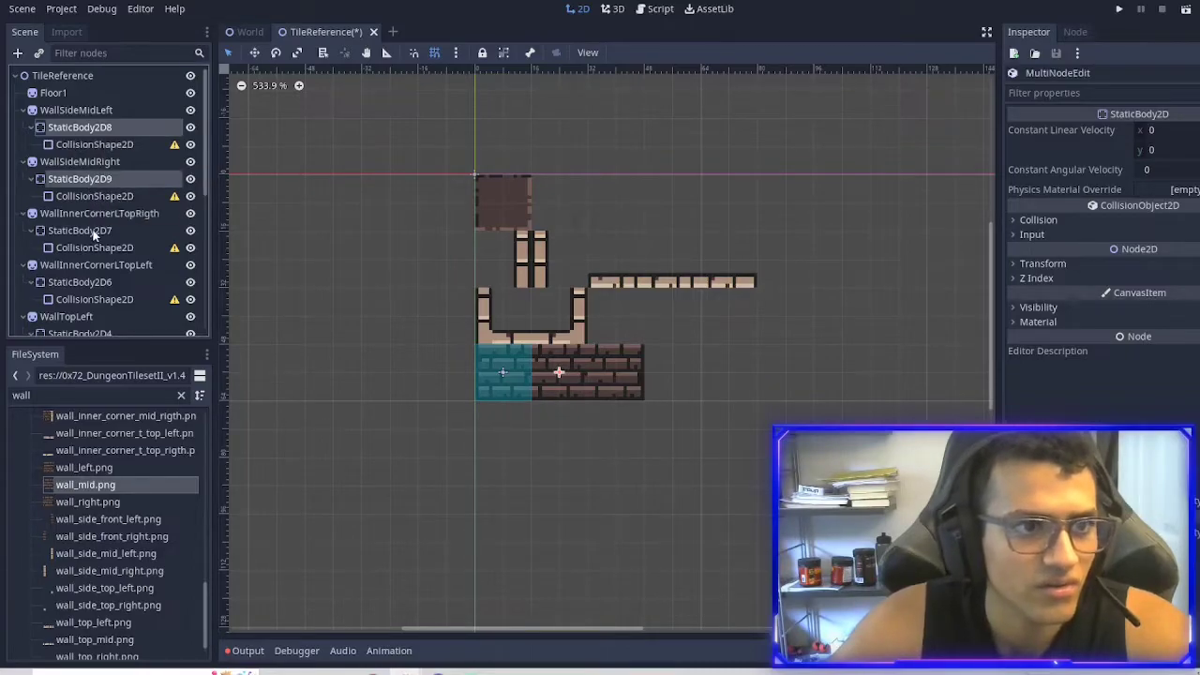
pyautogui.keyDown('ctrl'); pyautogui.click(94, 231); pyautogui.keyUp('ctrl')
pyautogui.keyDown('ctrl'); pyautogui.click(103, 282); pyautogui.keyUp('ctrl')
pyautogui.scroll(-2, 106, 286)
pyautogui.scroll(-2, 105, 289)
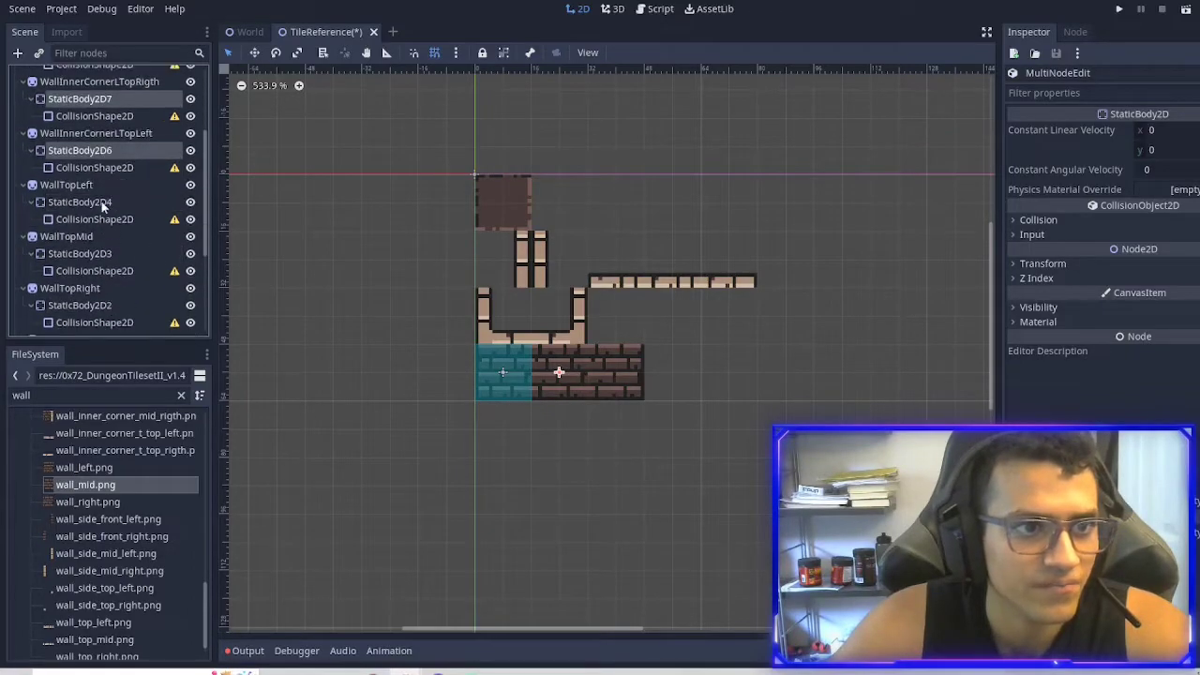
pyautogui.keyDown('ctrl'); pyautogui.click(89, 203); pyautogui.keyUp('ctrl')
pyautogui.keyDown('ctrl'); pyautogui.click(84, 254); pyautogui.keyUp('ctrl')
pyautogui.keyDown('ctrl'); pyautogui.click(94, 304); pyautogui.keyUp('ctrl')
pyautogui.scroll(-3, 92, 286)
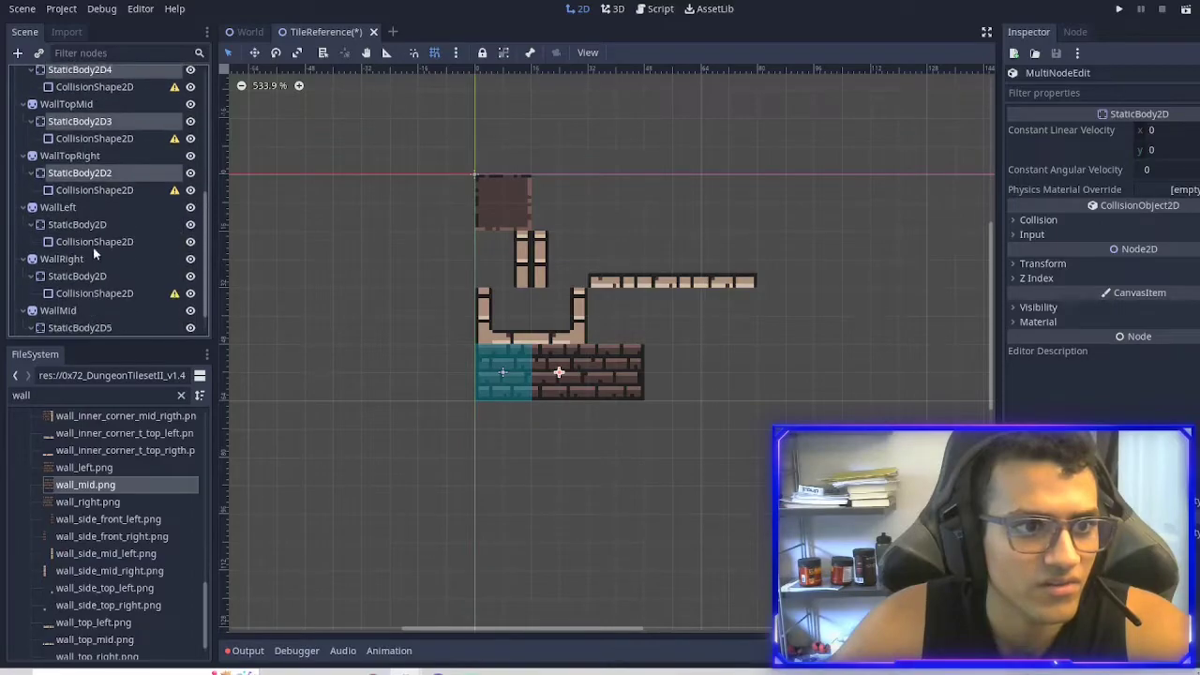
pyautogui.keyDown('ctrl'); pyautogui.click(92, 225); pyautogui.keyUp('ctrl')
pyautogui.keyDown('ctrl'); pyautogui.click(82, 277); pyautogui.keyUp('ctrl')
pyautogui.scroll(-1, 80, 314)
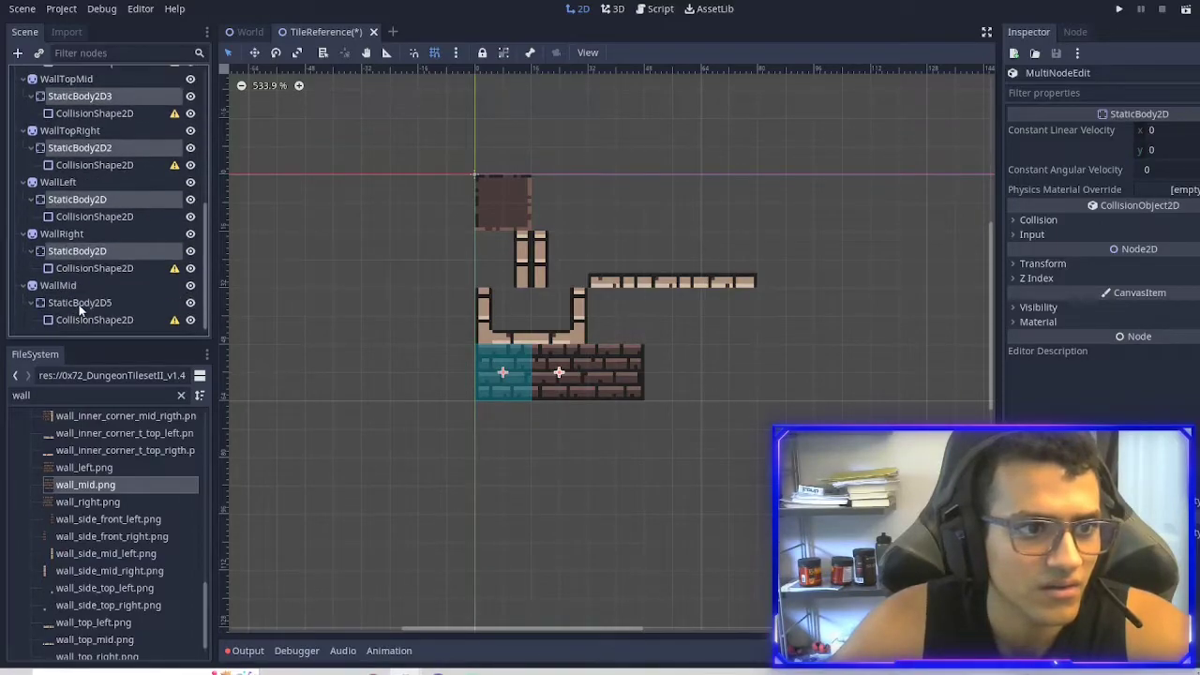
pyautogui.keyDown('ctrl'); pyautogui.click(89, 302); pyautogui.keyUp('ctrl')
pyautogui.click(1050, 263)
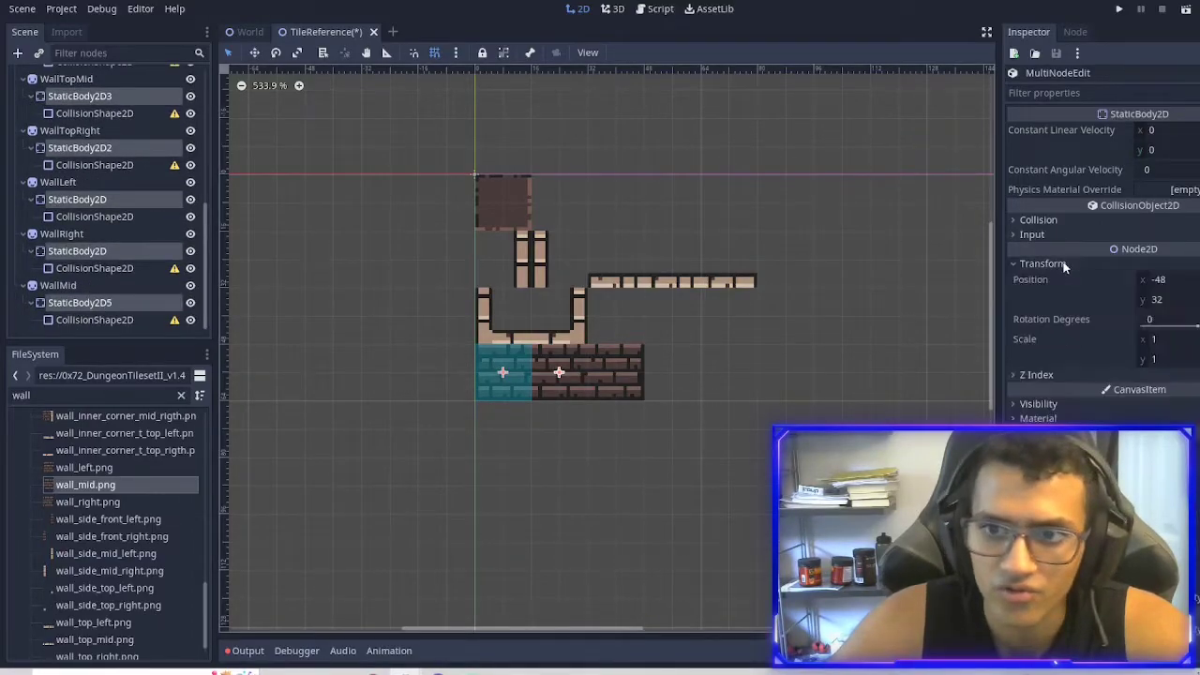
pyautogui.click(1171, 286)
pyautogui.write('0')
pyautogui.click(1187, 302)
pyautogui.write('0')
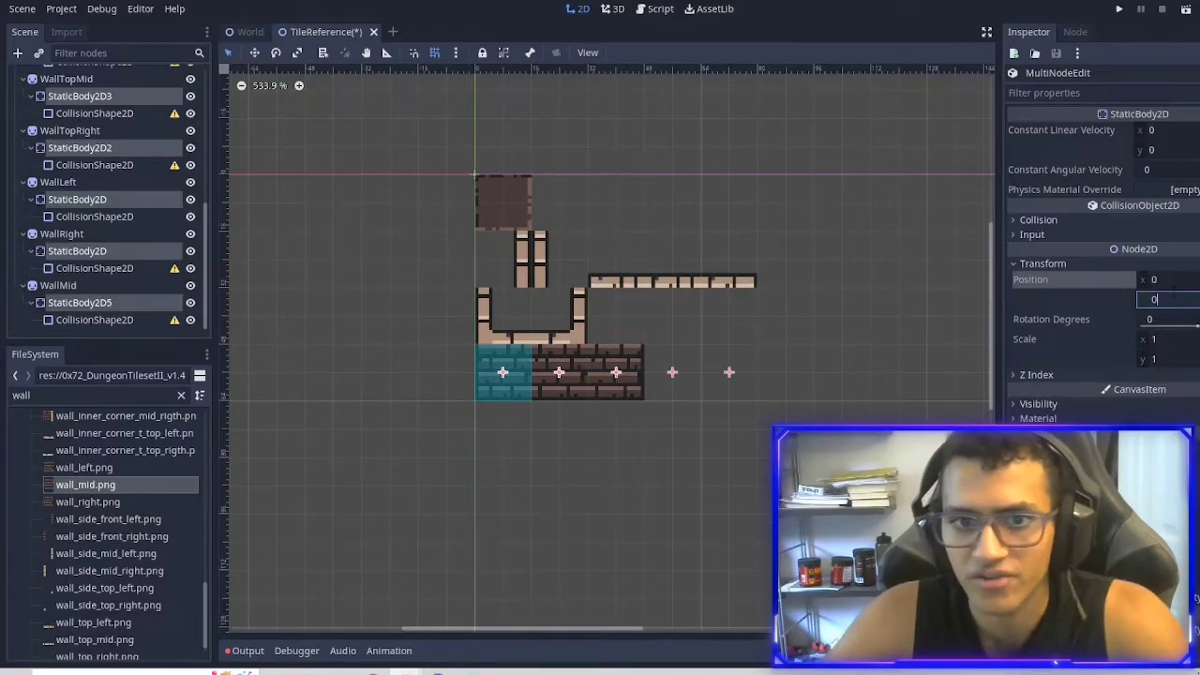
pyautogui.press('Return')
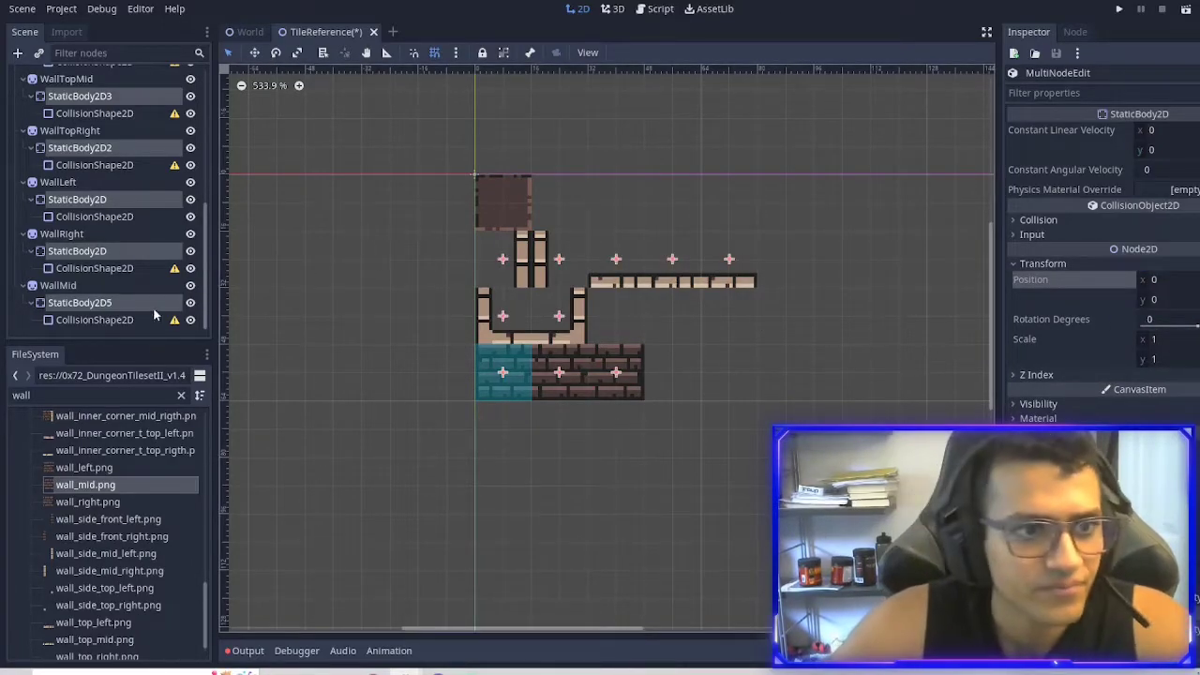
# Try to assign one new RectangleShape2D to all the wall sprites' empty CollisionShape2D nodes at once.
pyautogui.click(199, 322)
pyautogui.keyDown('ctrl'); pyautogui.click(109, 269); pyautogui.keyUp('ctrl')
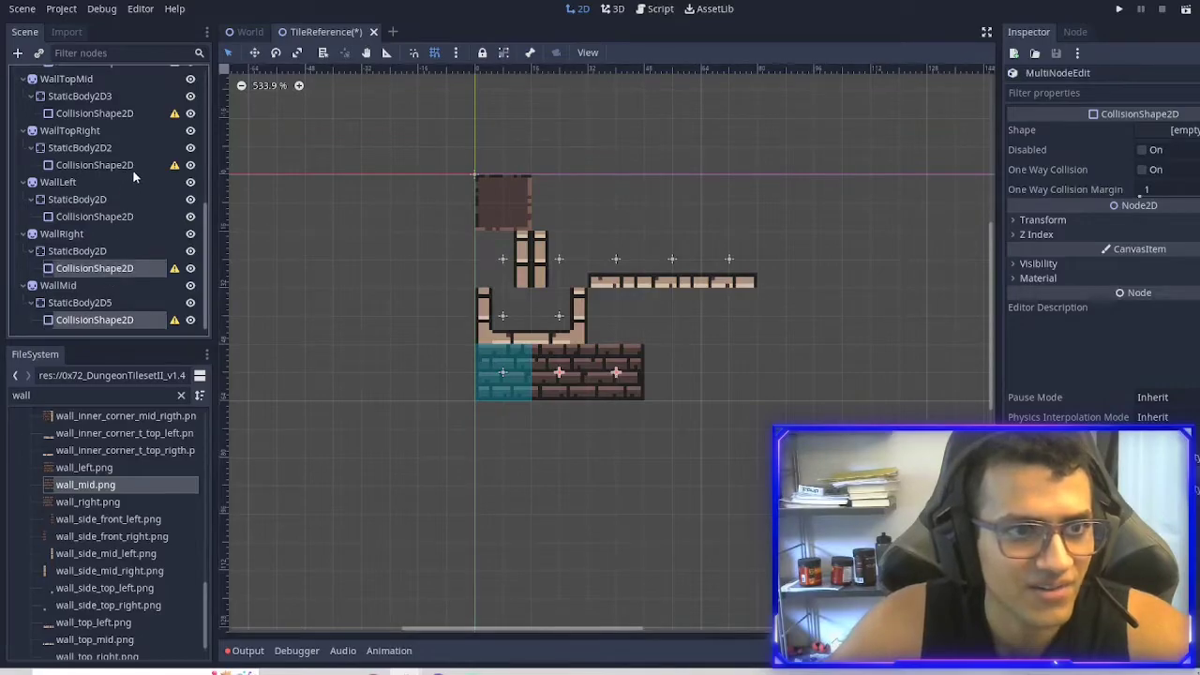
pyautogui.keyDown('ctrl'); pyautogui.click(133, 166); pyautogui.keyUp('ctrl')
pyautogui.scroll(3, 131, 178)
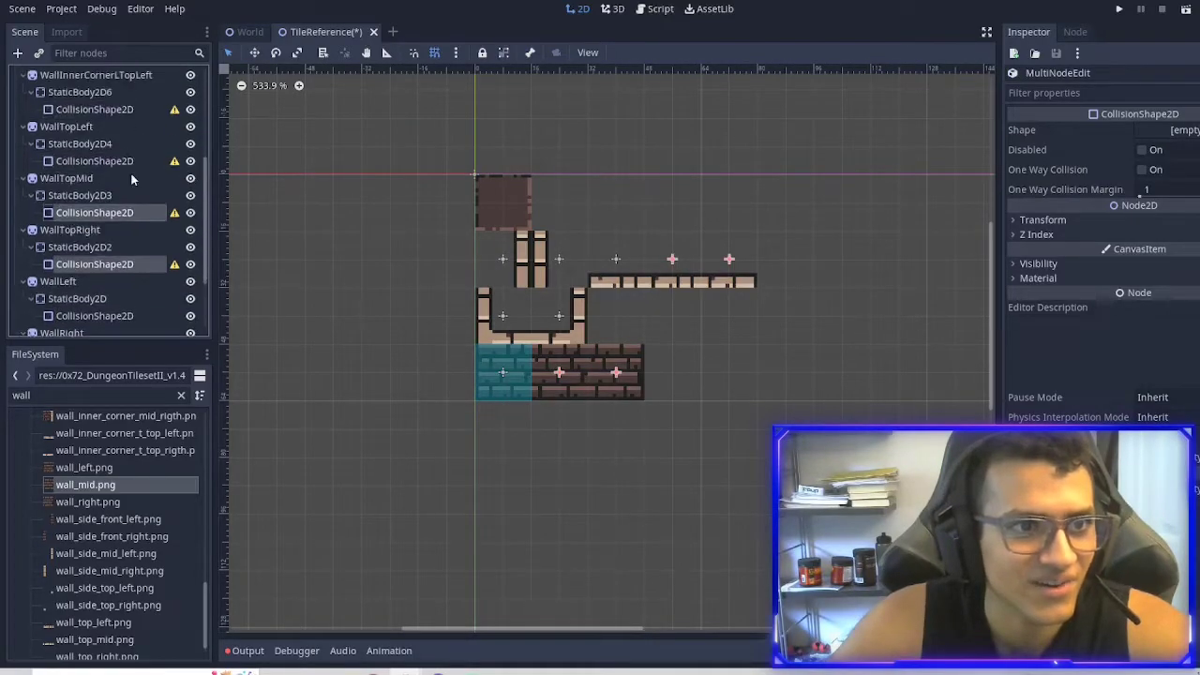
pyautogui.keyDown('ctrl'); pyautogui.click(129, 164); pyautogui.keyUp('ctrl')
pyautogui.keyDown('ctrl'); pyautogui.click(131, 110); pyautogui.keyUp('ctrl')
pyautogui.scroll(3, 131, 109)
pyautogui.keyDown('ctrl'); pyautogui.click(132, 158); pyautogui.keyUp('ctrl')
pyautogui.keyDown('ctrl'); pyautogui.click(134, 107); pyautogui.keyUp('ctrl')
pyautogui.scroll(3, 134, 107)
pyautogui.keyDown('ctrl'); pyautogui.click(132, 148); pyautogui.keyUp('ctrl')
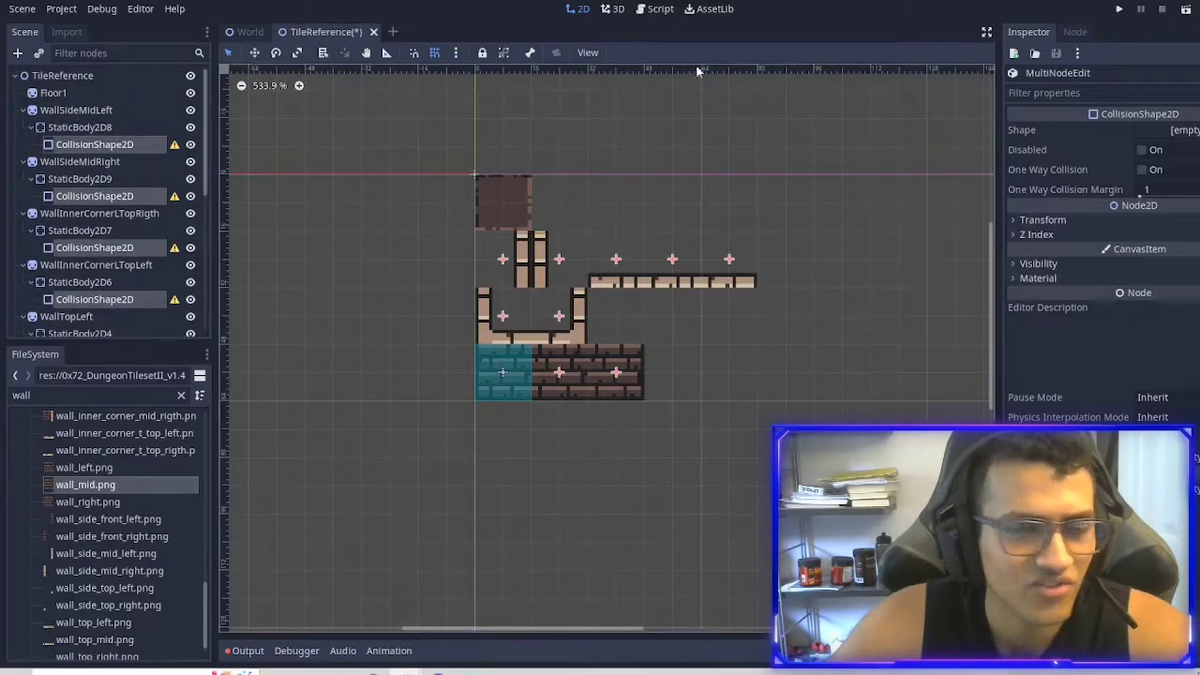
pyautogui.click(1162, 131)
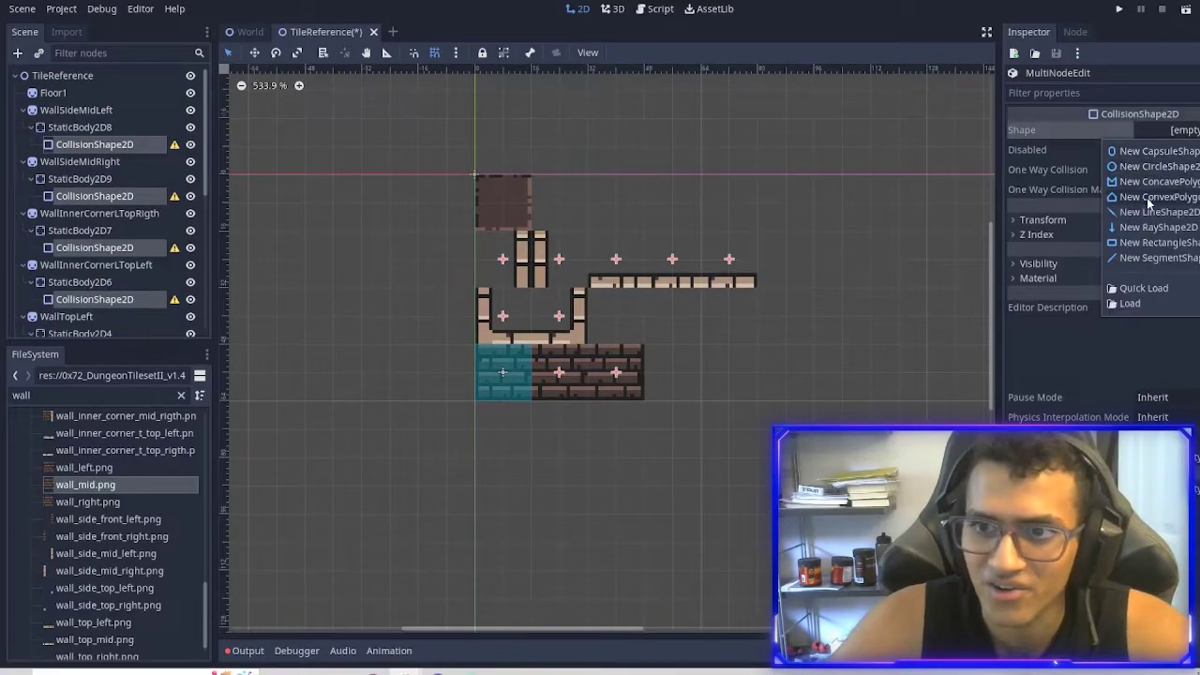
pyautogui.click(1134, 244)
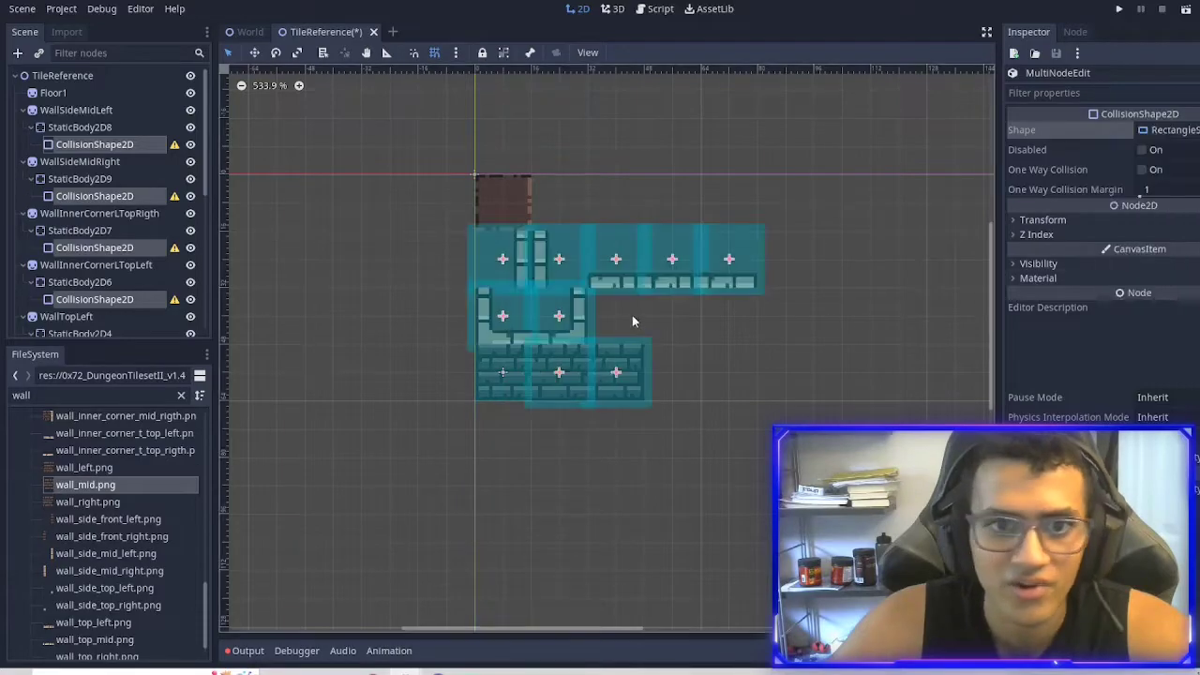
# Try to shrink WallMid's collision rectangle onto its tile, and undo both the resize and the group shape assignment.
pyautogui.click(581, 463)
pyautogui.scroll(5, 565, 407)
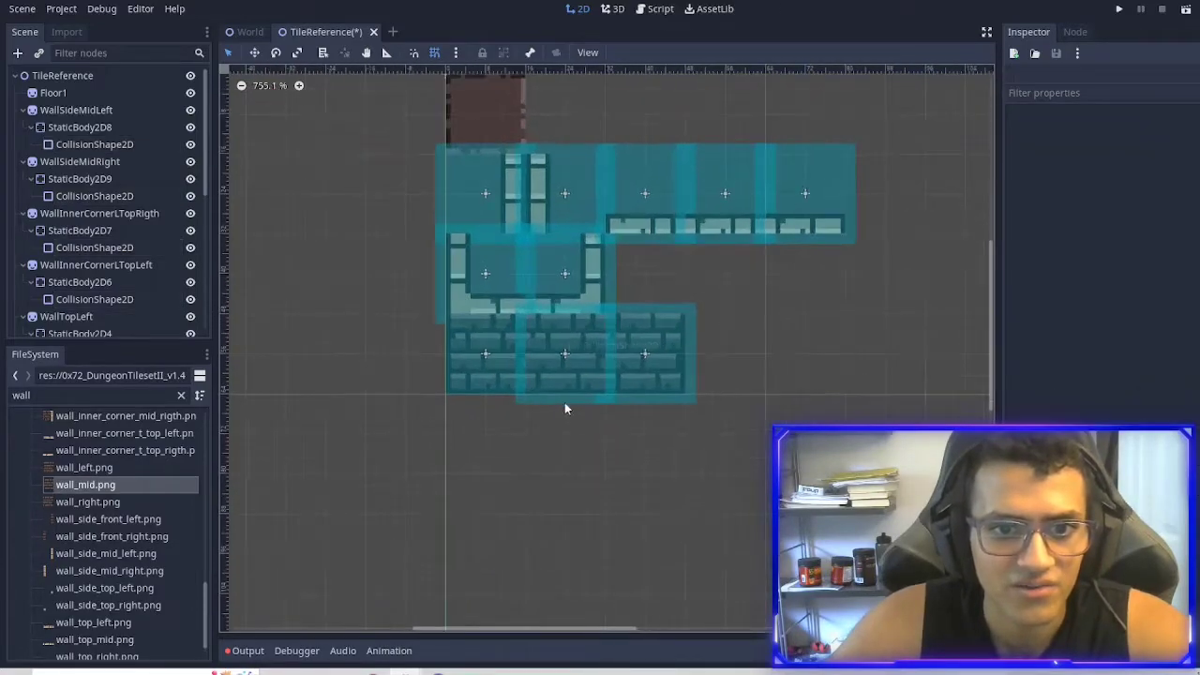
pyautogui.click(565, 396)
pyautogui.moveTo(501, 408); pyautogui.dragTo(513, 395)
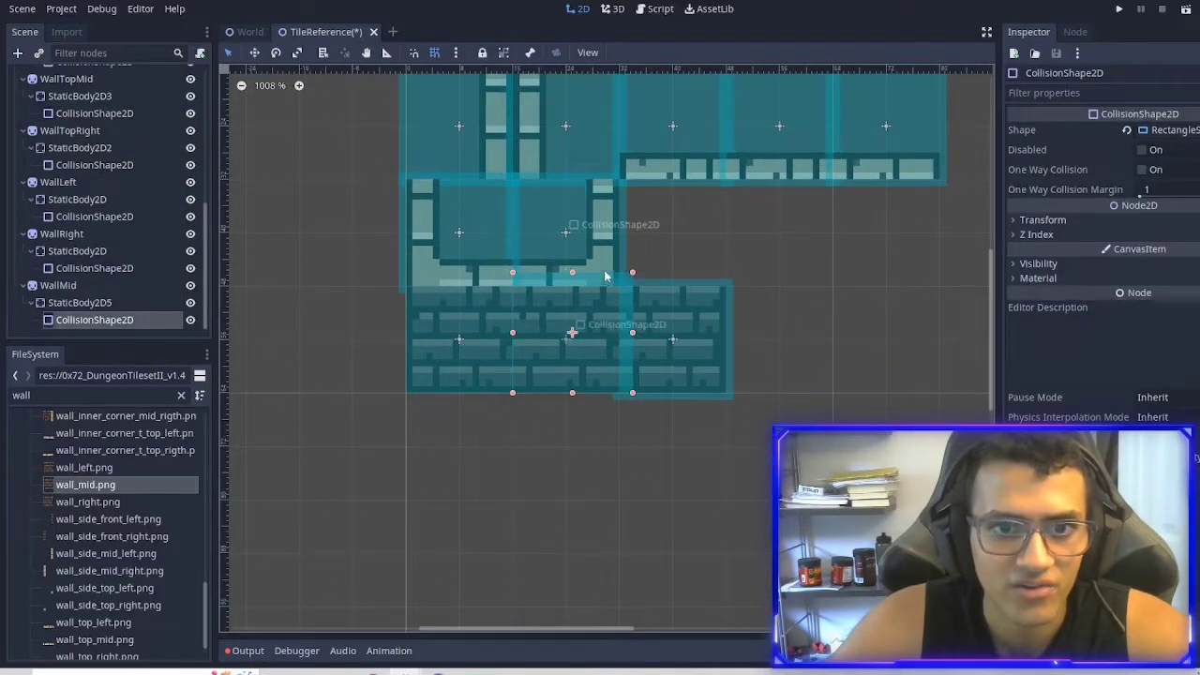
pyautogui.hotkey('ctrl', 'z')
pyautogui.hotkey('ctrl', 'z')
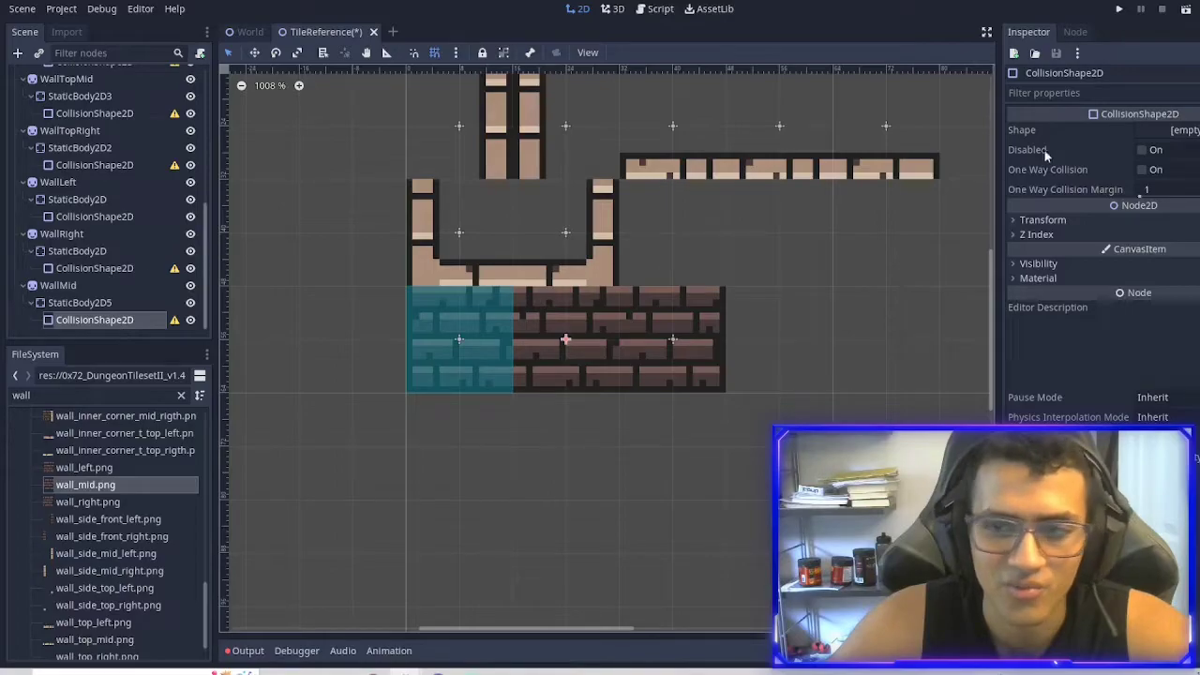
# Give the WallMid, WallRight and WallLeft collision nodes a new RectangleShape2D each, fitted to cover their brick tiles.
pyautogui.click(1192, 132)
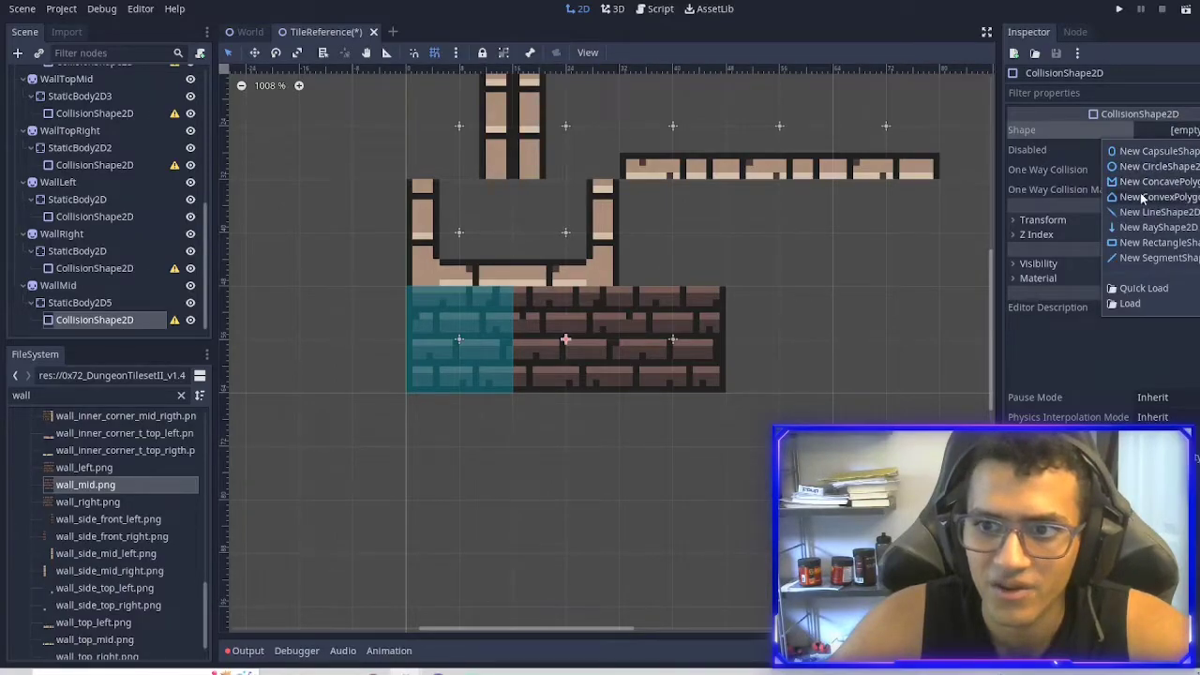
pyautogui.click(1157, 242)
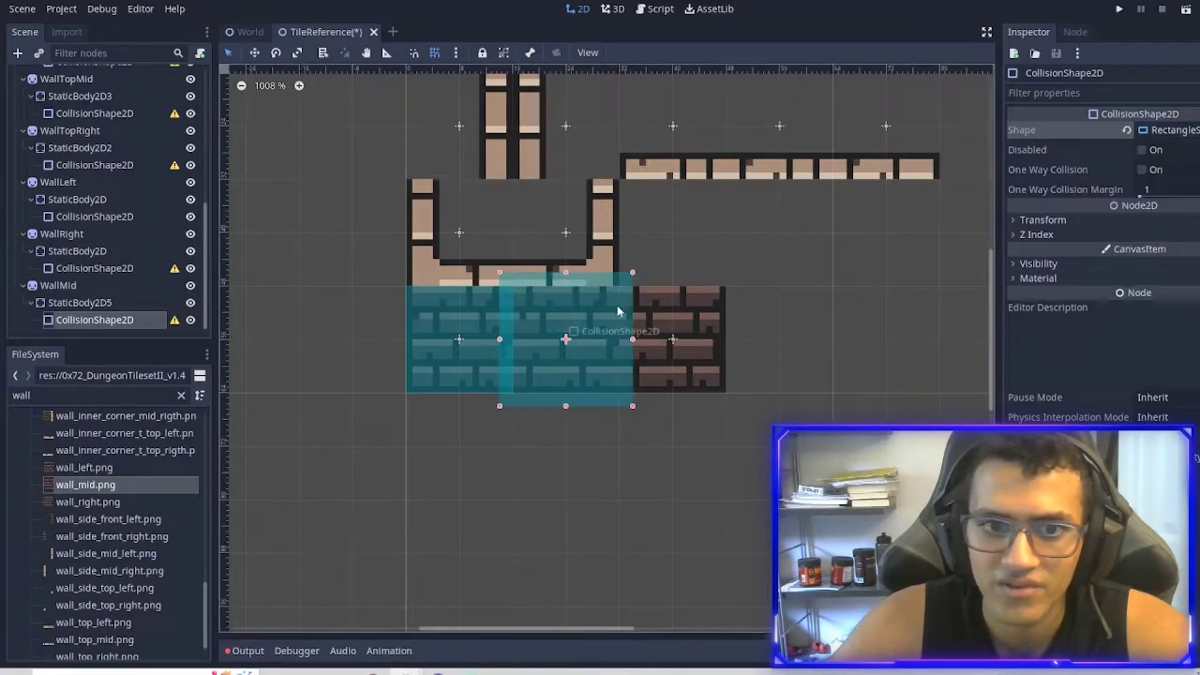
pyautogui.click(162, 270)
pyautogui.moveTo(740, 273); pyautogui.dragTo(621, 341)
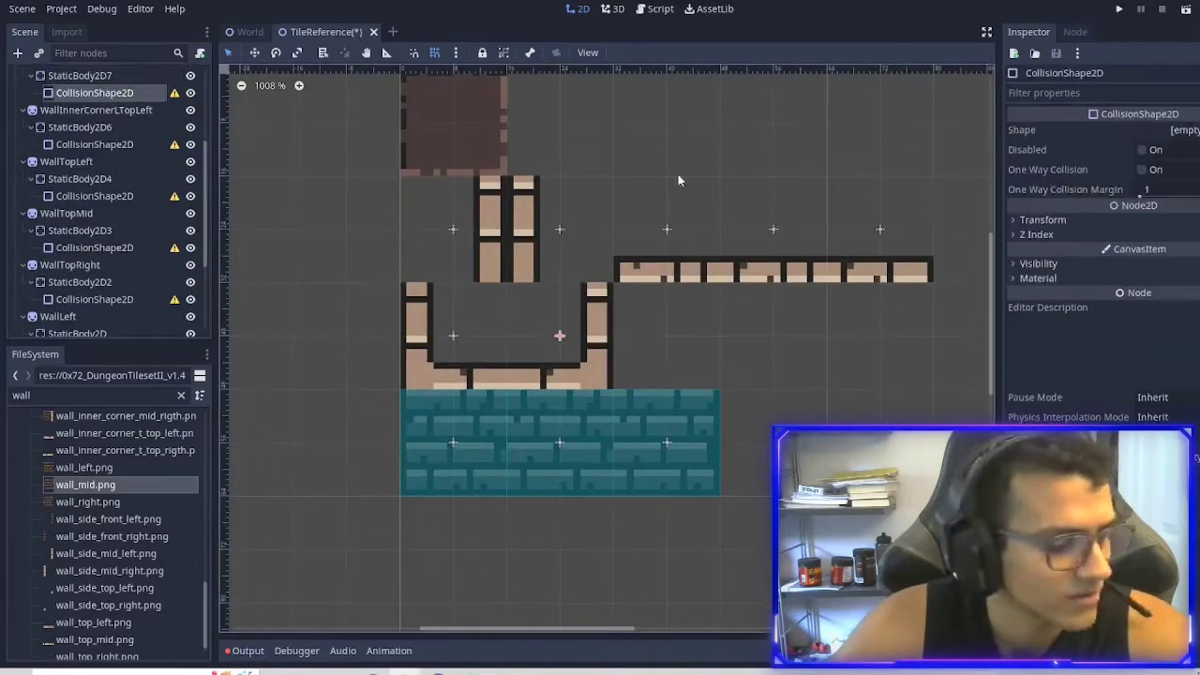
# Give WallInnerCornerLTopRigth's collision node a new RectangleShape2D and fit it over the corner's vertical wall strip.
pyautogui.click(436, 56)
pyautogui.scroll(20, 601, 353)
pyautogui.moveTo(684, 321); pyautogui.dragTo(641, 322)
pyautogui.moveTo(472, 324); pyautogui.dragTo(535, 322)
pyautogui.moveTo(587, 512); pyautogui.dragTo(591, 477)
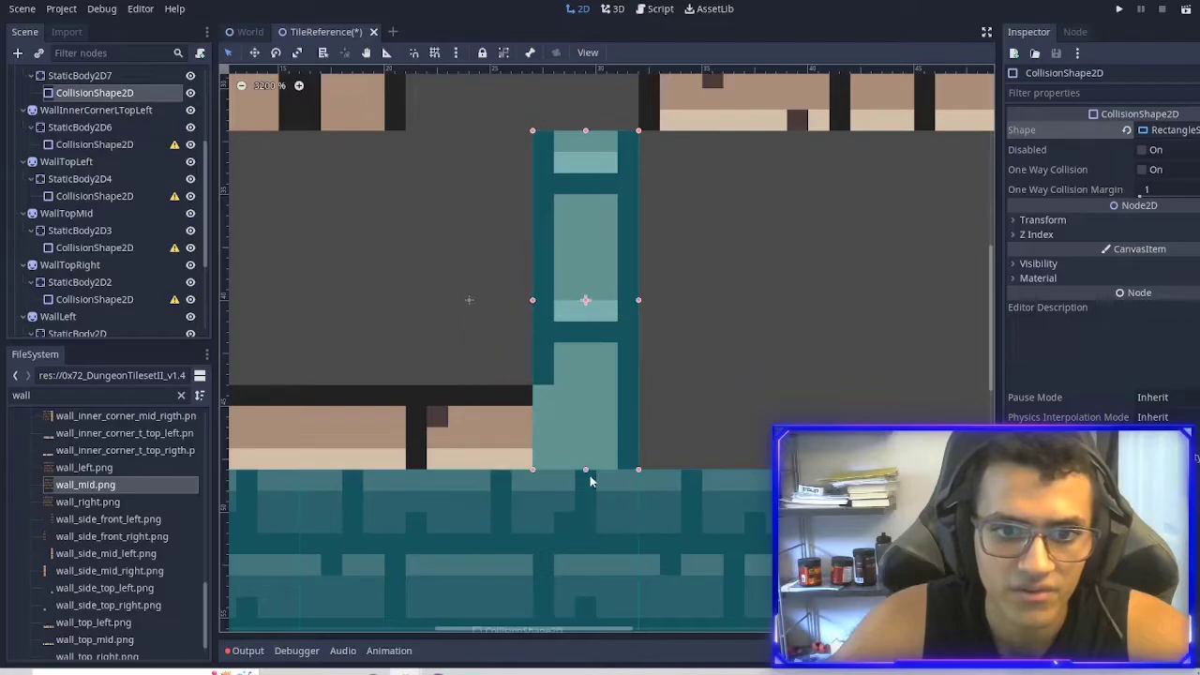
# Duplicate WallInnerCornerLTopRigth's collision node and reshape the copy to cover the corner's lower horizontal wall strip.
pyautogui.scroll(-15, 517, 399)
pyautogui.click(80, 333)
pyautogui.click(95, 76)
pyautogui.scroll(2, 72, 134)
pyautogui.hotkey('ctrl', 'd')
pyautogui.moveTo(524, 357); pyautogui.dragTo(431, 357)
pyautogui.moveTo(499, 286); pyautogui.dragTo(499, 393)
# Assign a new RectangleShape2D to WallSideMidRight's collision node and fit it to the narrow vertical wall.
pyautogui.click(94, 123)
pyautogui.click(1164, 130)
pyautogui.click(1159, 243)
pyautogui.moveTo(440, 171); pyautogui.dragTo(457, 188)
pyautogui.moveTo(617, 348); pyautogui.dragTo(501, 329)
# Assign a new RectangleShape2D to WallSideMidLeft's collision node and fit it to the narrow vertical wall.
pyautogui.click(94, 105)
pyautogui.click(1165, 130)
pyautogui.click(1159, 242)
pyautogui.moveTo(297, 171); pyautogui.dragTo(413, 189)
pyautogui.moveTo(476, 349); pyautogui.dragTo(372, 330)
# Assign a new RectangleShape2D to WallInnerCornerLTopLeft's collision node and fit it over the corner's vertical wall strip.
pyautogui.click(95, 276)
pyautogui.click(1164, 130)
pyautogui.click(1158, 258)
pyautogui.hotkey('ctrl', 'z')
pyautogui.click(1164, 130)
pyautogui.click(1159, 243)
pyautogui.moveTo(297, 410); pyautogui.dragTo(360, 410)
pyautogui.moveTo(337, 491); pyautogui.dragTo(338, 473)
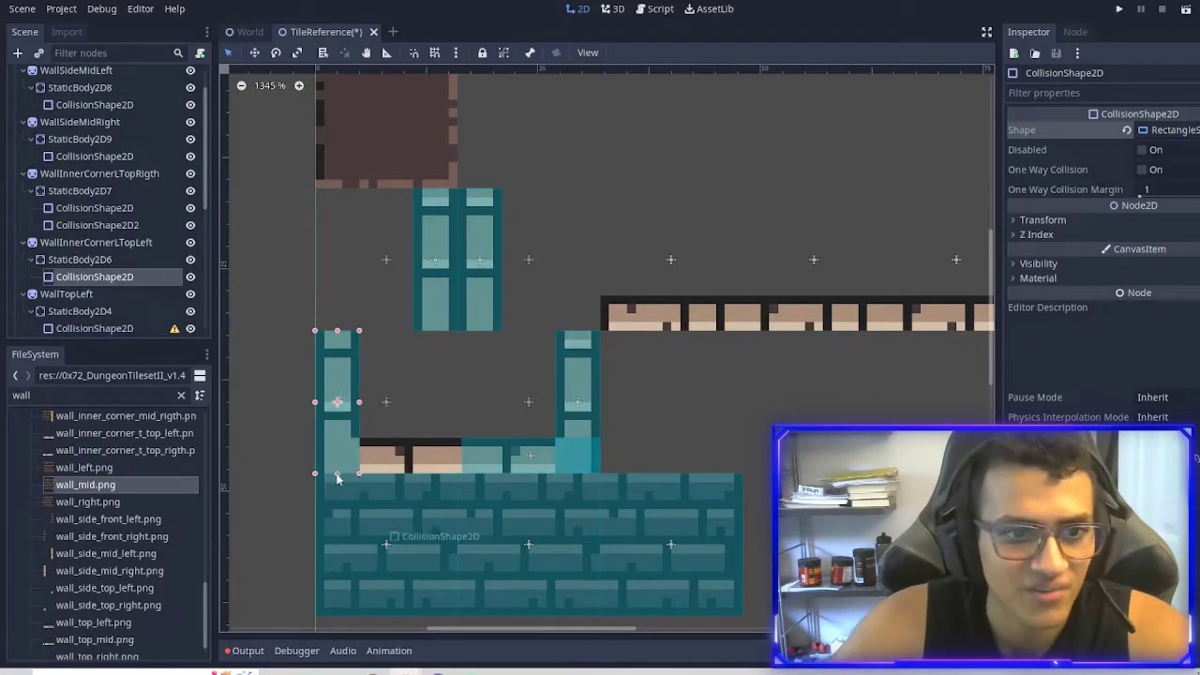
# Duplicate WallInnerCornerLTopLeft's collision node and reshape the copy over the corner's lower horizontal wall strip.
pyautogui.hotkey('ctrl', 'd')
pyautogui.click(1165, 130)
pyautogui.click(1144, 347)
pyautogui.moveTo(360, 342); pyautogui.dragTo(328, 344, button='middle')
pyautogui.moveTo(328, 332); pyautogui.dragTo(449, 475)
# Fine-tune the width of the corner's horizontal collision rectangle so that it ends at the tile boundary.
pyautogui.scroll(15, 425, 445)
pyautogui.moveTo(469, 472); pyautogui.dragTo(830, 331, button='middle')
pyautogui.click(831, 332)
pyautogui.moveTo(762, 338); pyautogui.dragTo(773, 338)
pyautogui.scroll(-10, 773, 338)
pyautogui.click(126, 176)
pyautogui.click(405, 328)
pyautogui.scroll(15, 309, 286)
pyautogui.moveTo(767, 384); pyautogui.dragTo(741, 385)
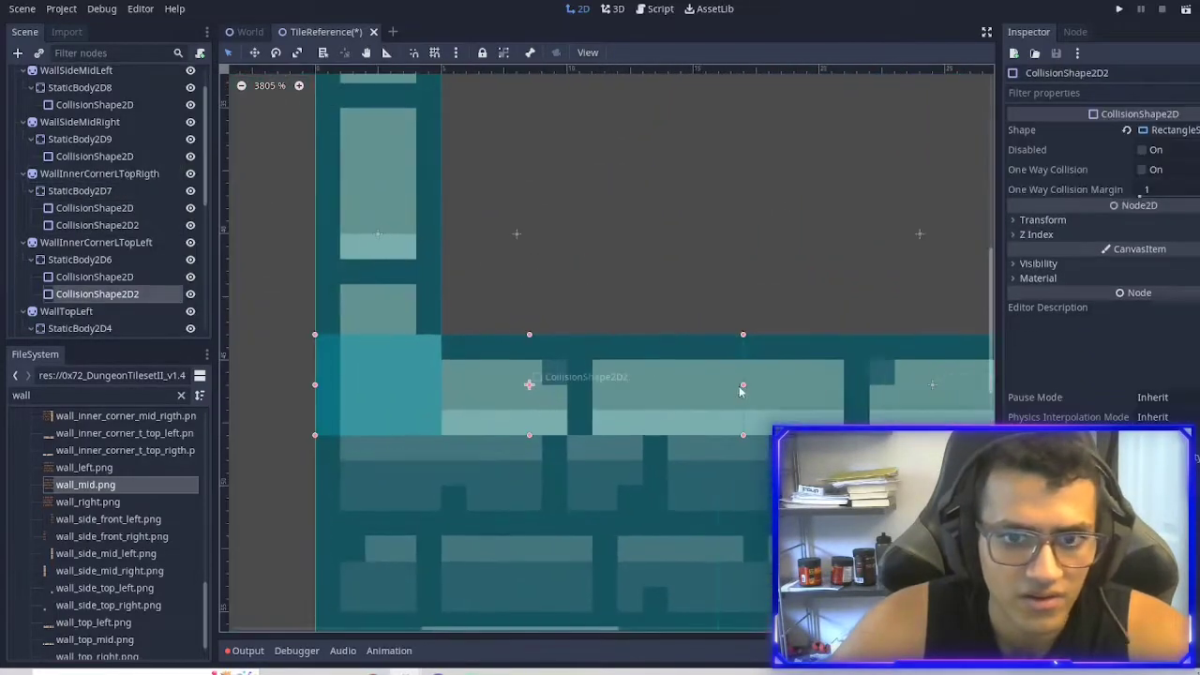
pyautogui.click(797, 384)
# Assign a new RectangleShape2D to WallTopLeft's collision node and fit it over the thin top wall strip.
pyautogui.scroll(-16, 741, 381)
pyautogui.scroll(-5, 113, 215)
pyautogui.click(101, 154)
pyautogui.click(95, 170)
pyautogui.click(1174, 130)
pyautogui.click(1172, 243)
pyautogui.moveTo(737, 275); pyautogui.dragTo(721, 396)
# Give the WallTopRight and WallTopMid collision nodes a new RectangleShape2D each, fitted to their thin wall strips.
pyautogui.click(95, 272)
pyautogui.click(1176, 130)
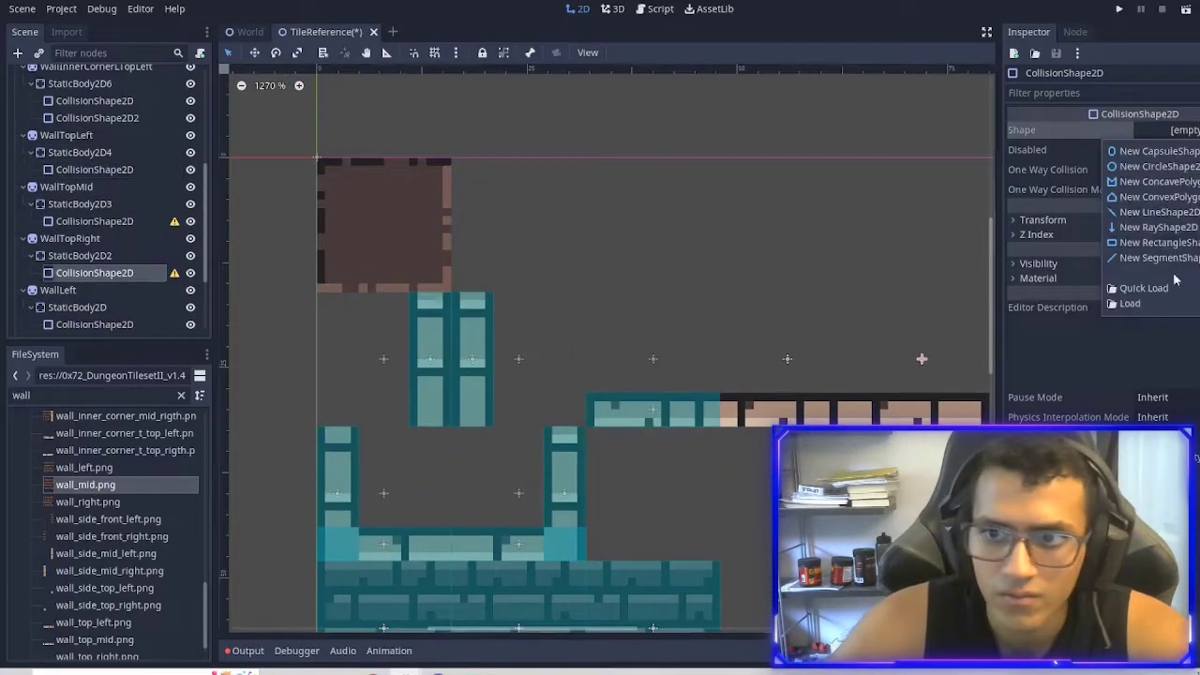
pyautogui.click(1178, 244)
pyautogui.click(95, 222)
pyautogui.click(1175, 131)
pyautogui.click(1175, 243)
pyautogui.moveTo(628, 185); pyautogui.dragTo(580, 353)
pyautogui.moveTo(390, 423); pyautogui.dragTo(414, 400)
pyautogui.moveTo(414, 409); pyautogui.dragTo(532, 404, button='middle')
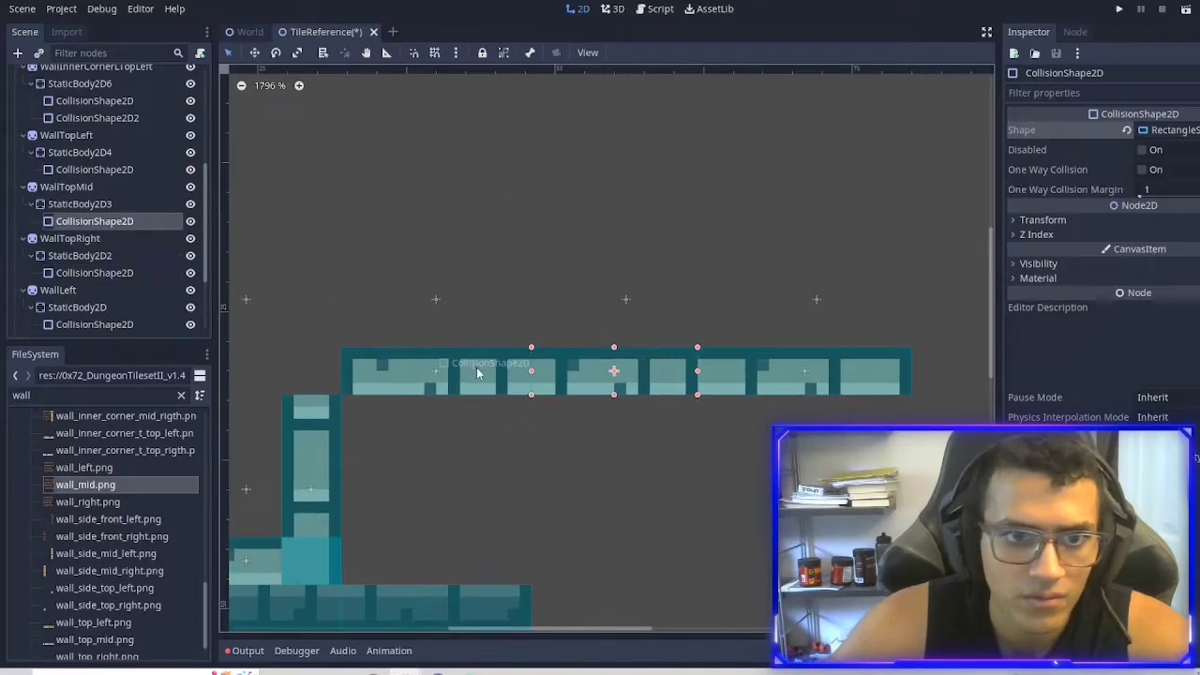
# Save the TileReference scene and clear the node selection.
pyautogui.click(70, 188)
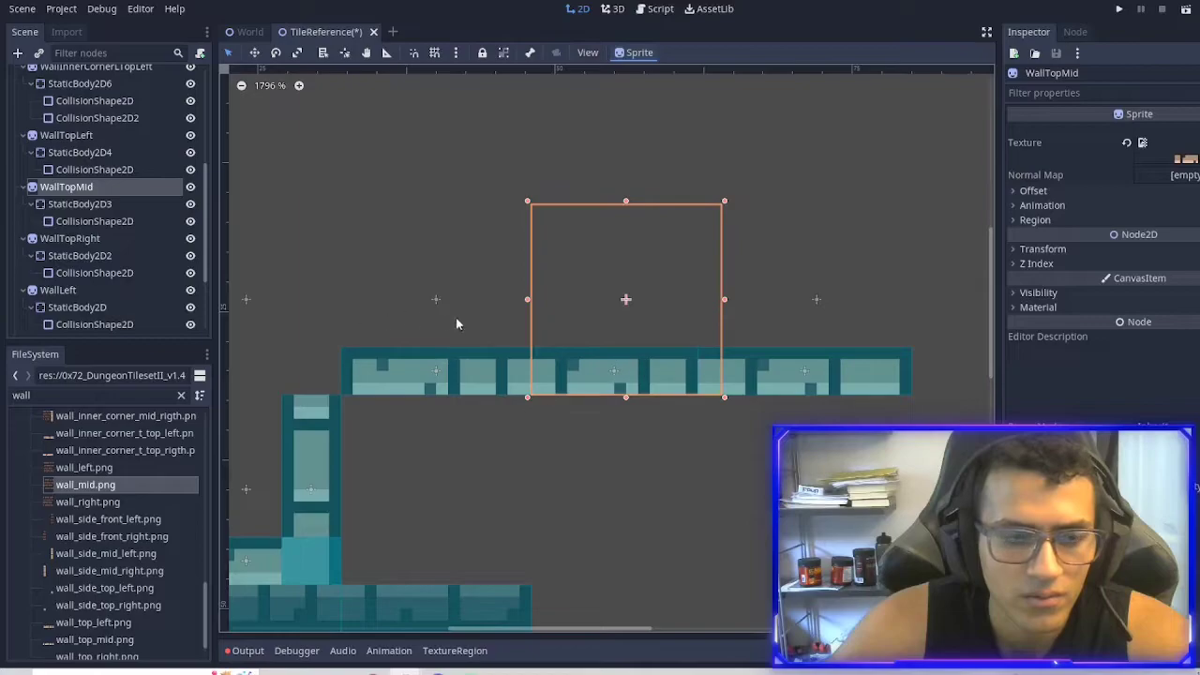
pyautogui.scroll(-4, 466, 329)
pyautogui.moveTo(471, 359); pyautogui.dragTo(618, 330, button='middle')
pyautogui.hotkey('ctrl', 's')
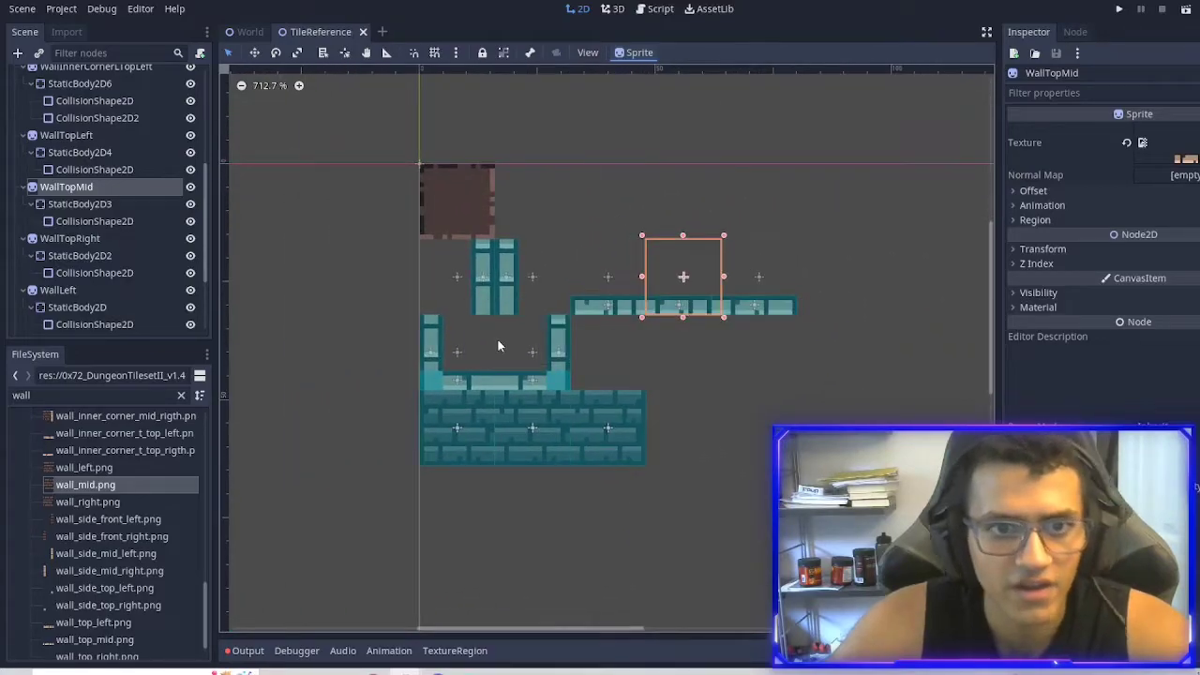
pyautogui.click(423, 293)
pyautogui.scroll(-1, 492, 228)
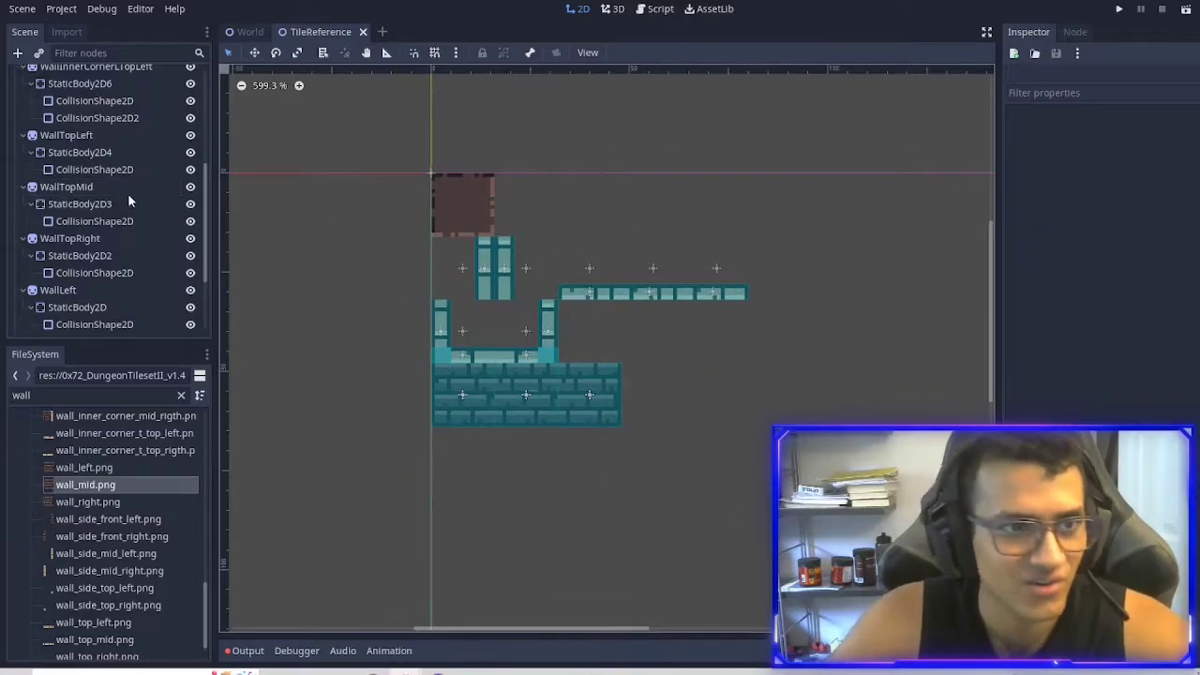
# Convert the TileReference scene to a tile set and export it to res:// under the name TileSet.
pyautogui.scroll(5, 130, 230)
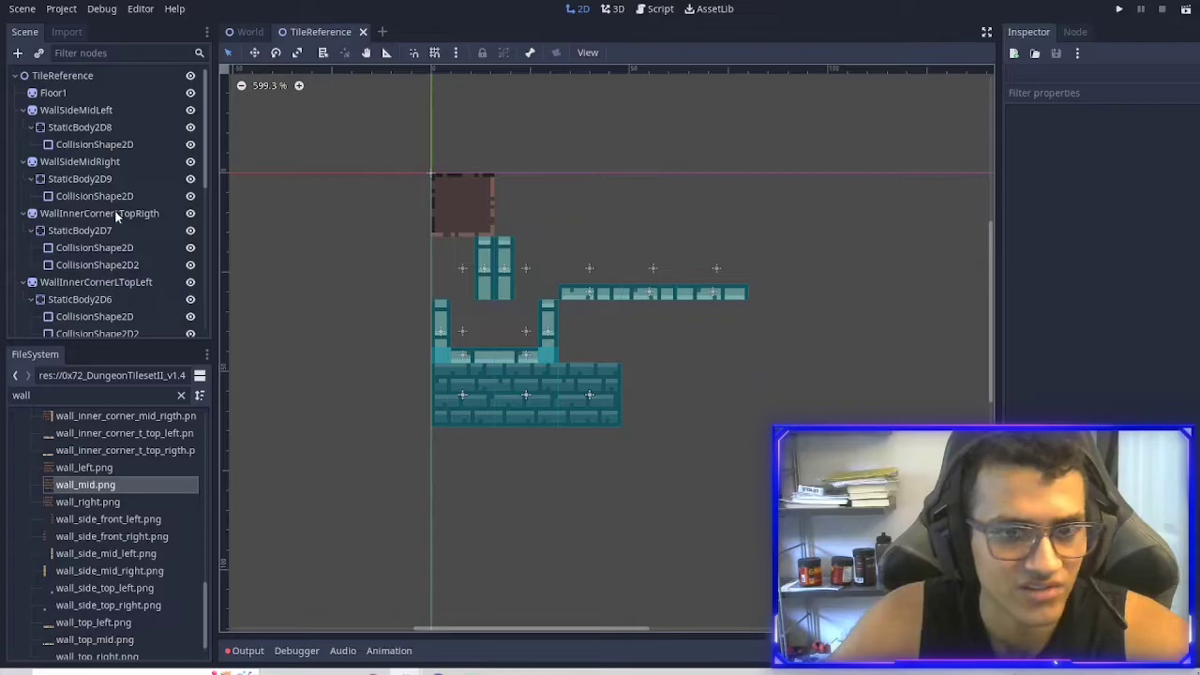
pyautogui.click(22, 9)
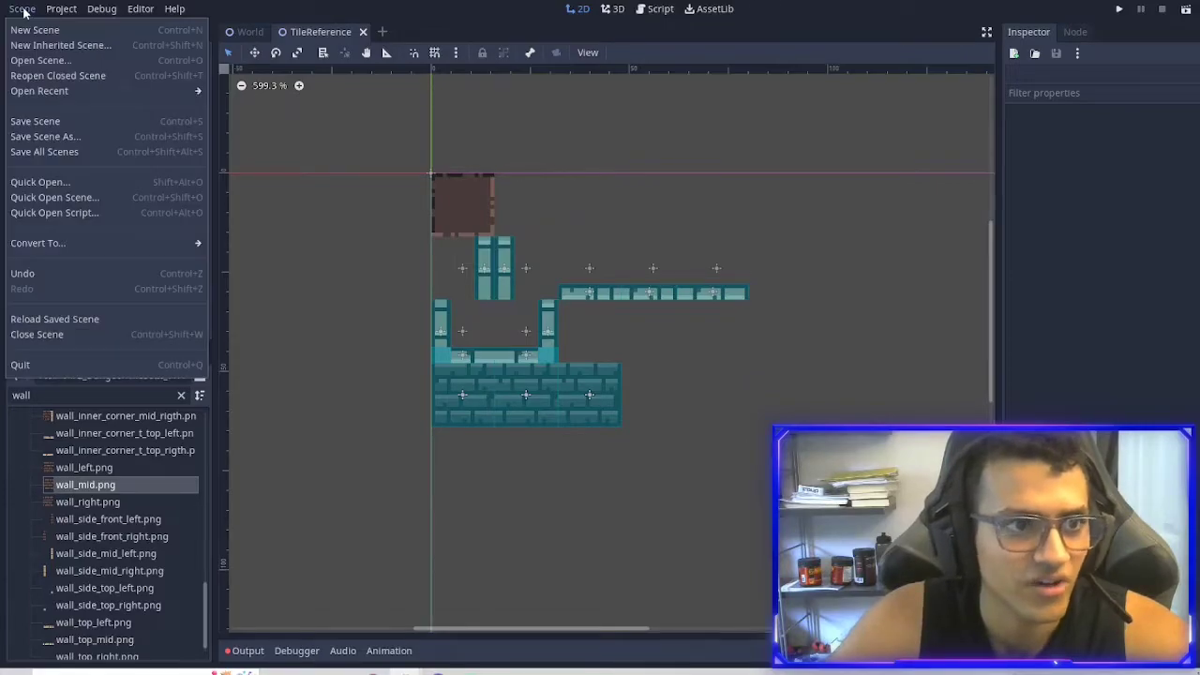
pyautogui.moveTo(54, 243)
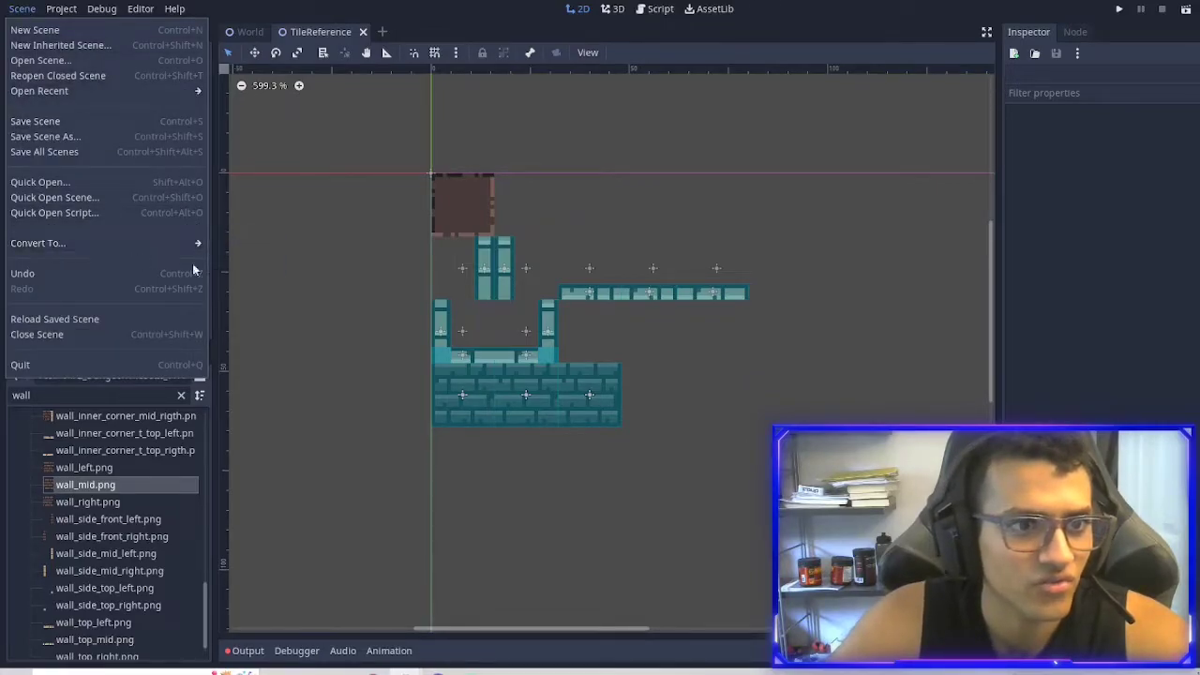
pyautogui.moveTo(184, 249)
pyautogui.click(251, 263)
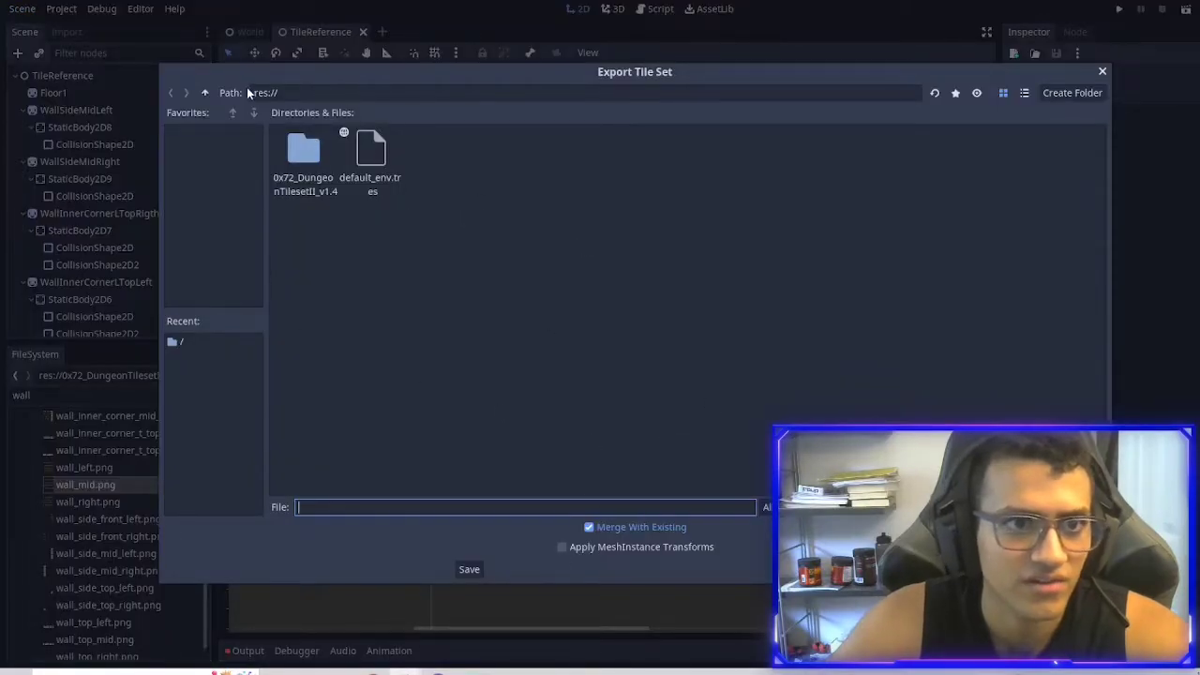
pyautogui.write('TileSet')
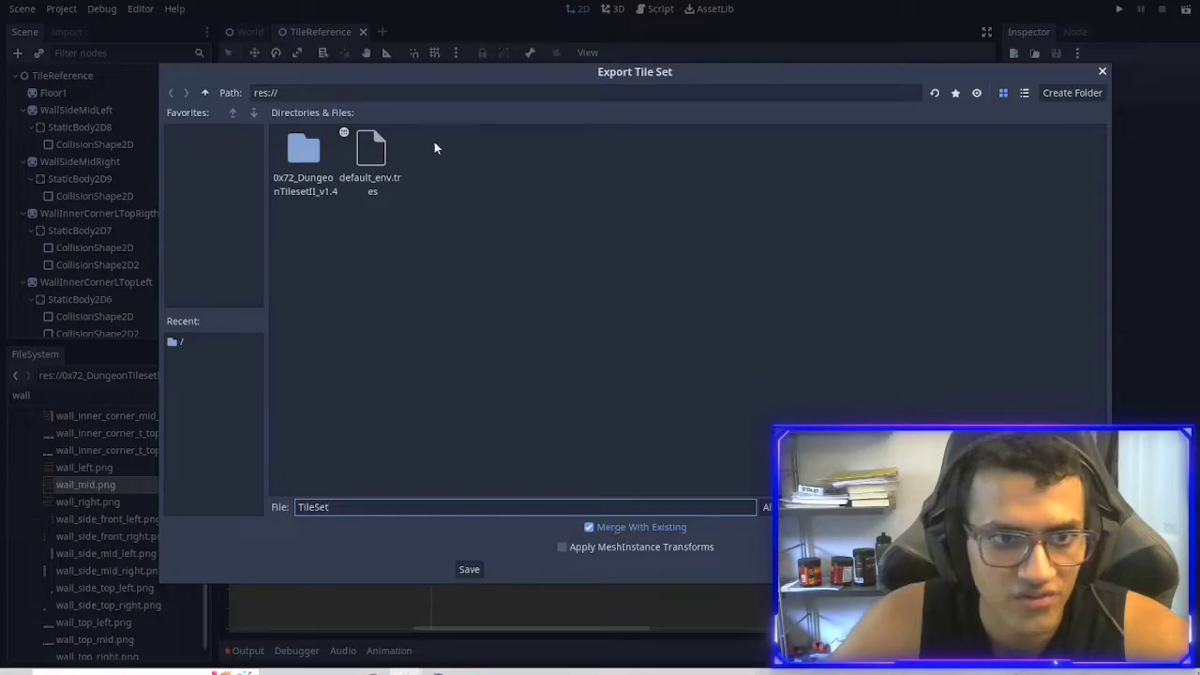
pyautogui.click(470, 569)
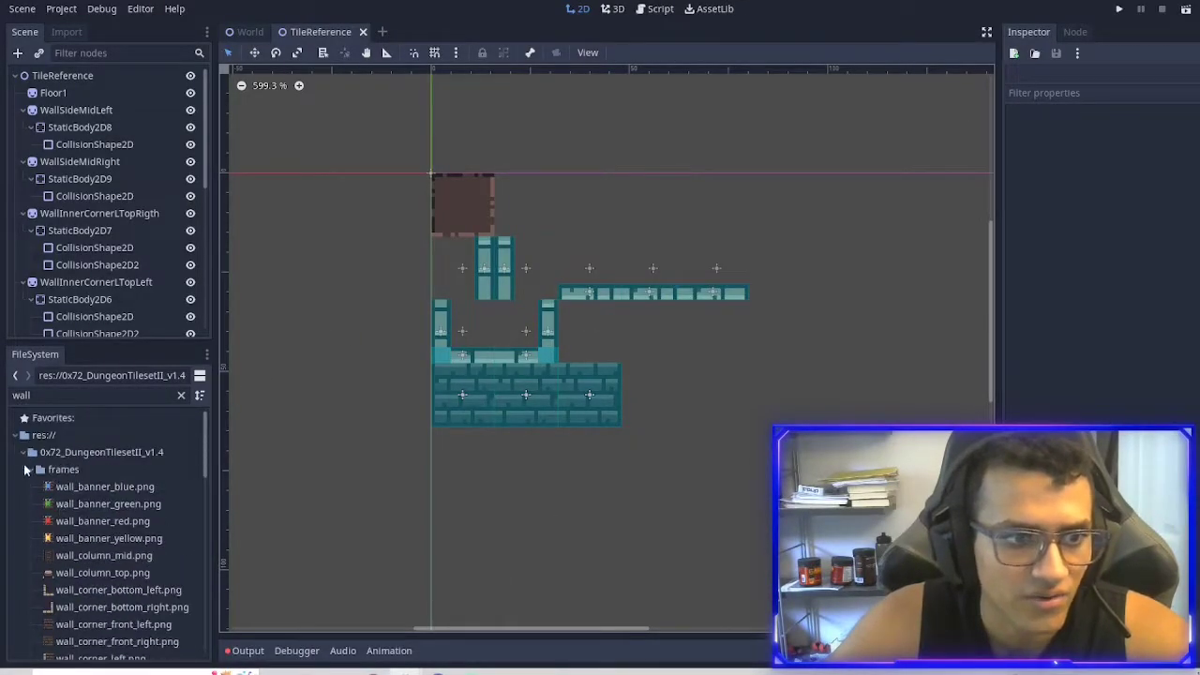
# Clear the "wall" file filter and collapse the 0x72_DungeonTilesetII_v1.4 folder in the project files.
pyautogui.click(31, 471)
pyautogui.click(182, 395)
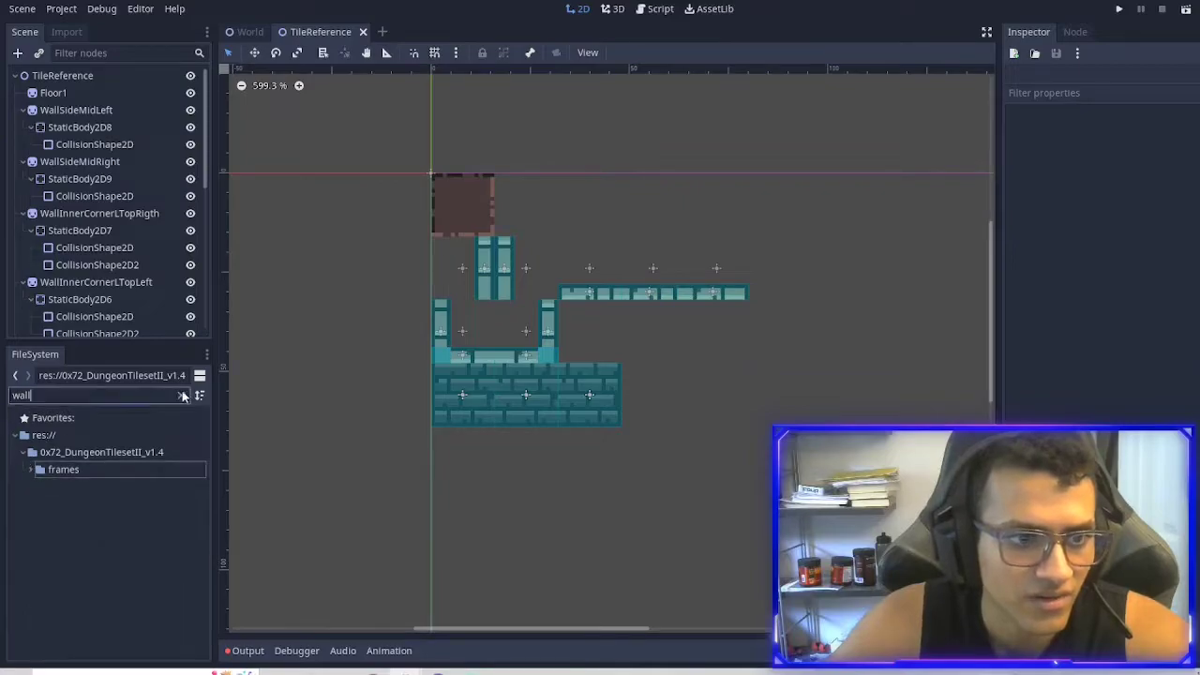
pyautogui.scroll(20, 73, 495)
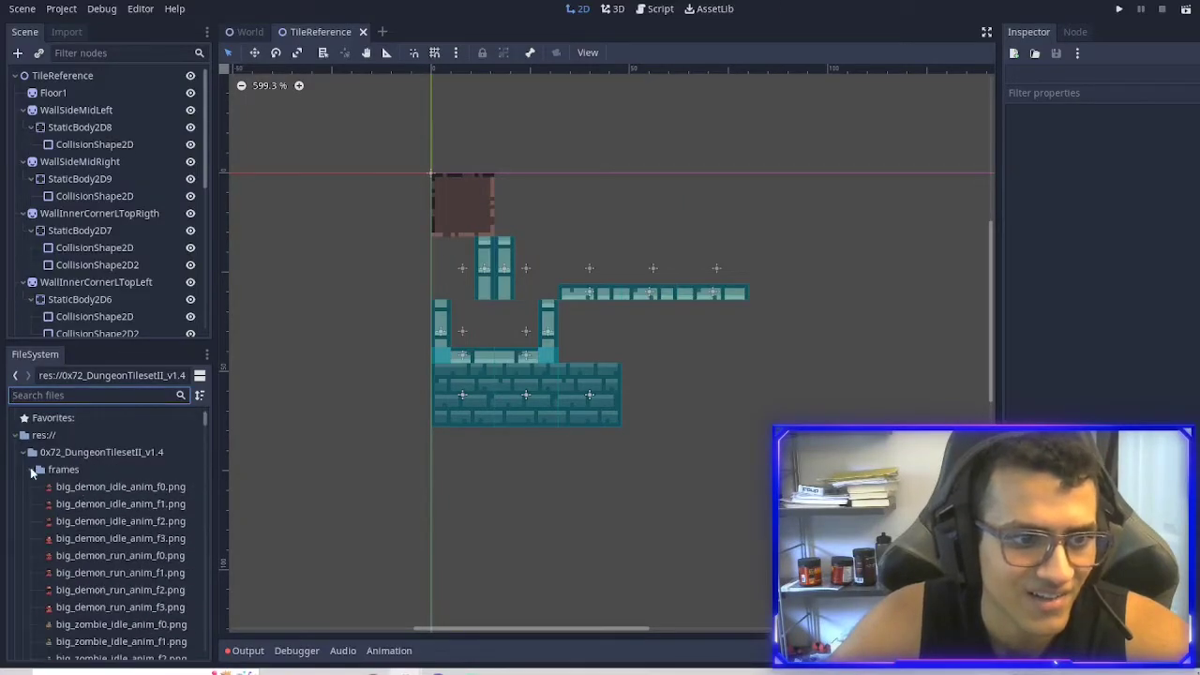
pyautogui.click(31, 469)
pyautogui.click(25, 453)
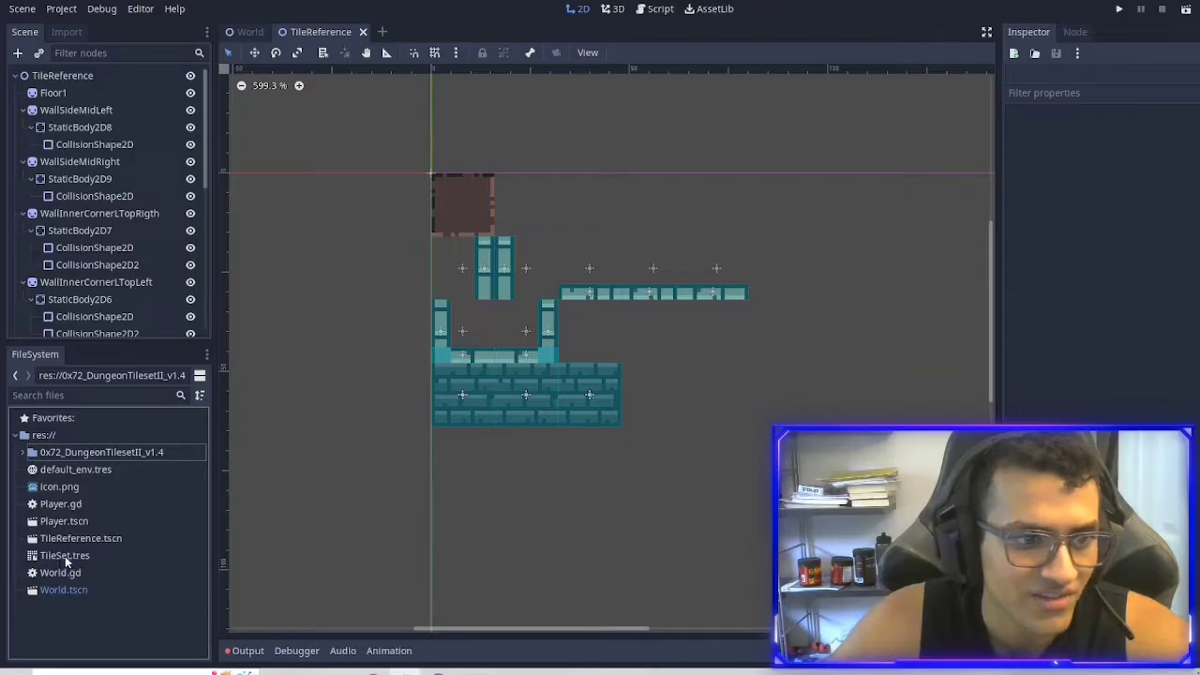
# Open TileSet.tres and enlarge its editor to examine the list of exported tile textures.
pyautogui.doubleClick(64, 556)
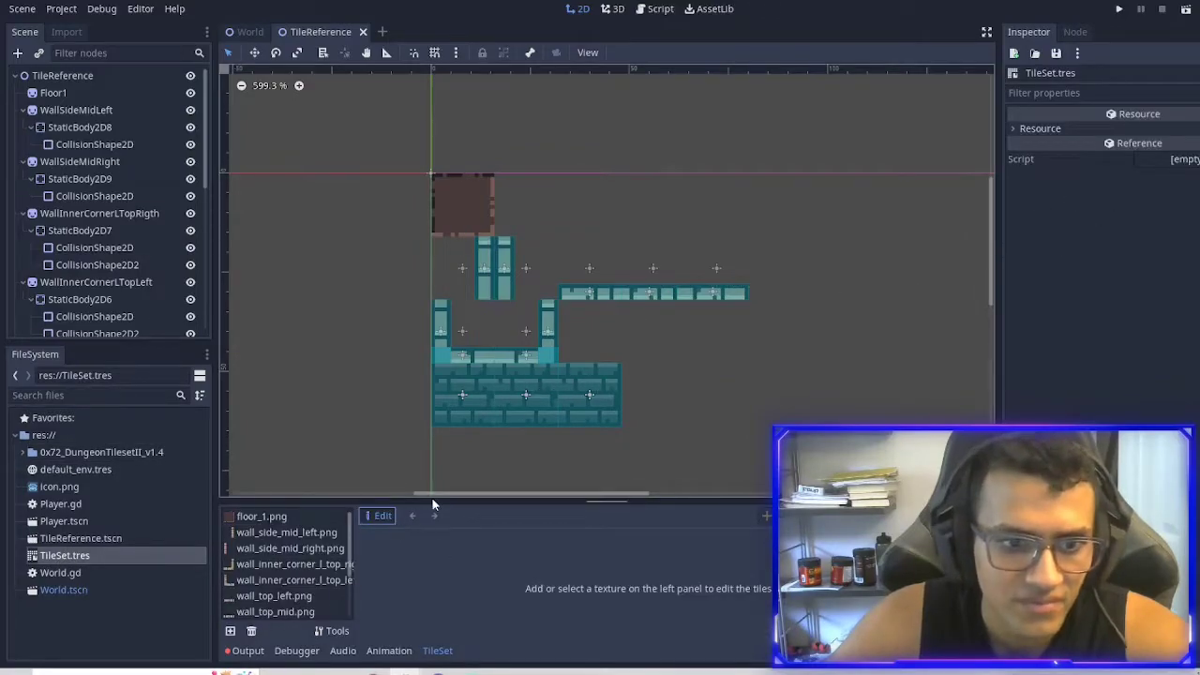
pyautogui.moveTo(434, 503); pyautogui.dragTo(470, 397)
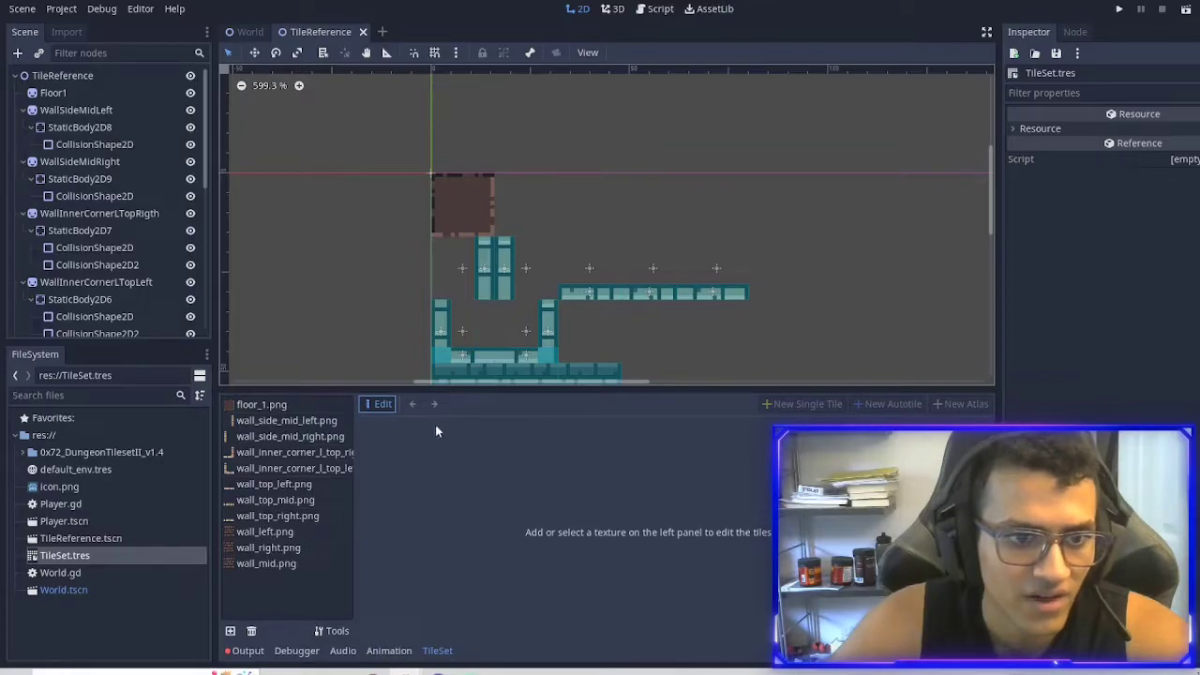
pyautogui.moveTo(447, 393); pyautogui.dragTo(459, 404)
pyautogui.moveTo(576, 351); pyautogui.dragTo(553, 263, button='middle')
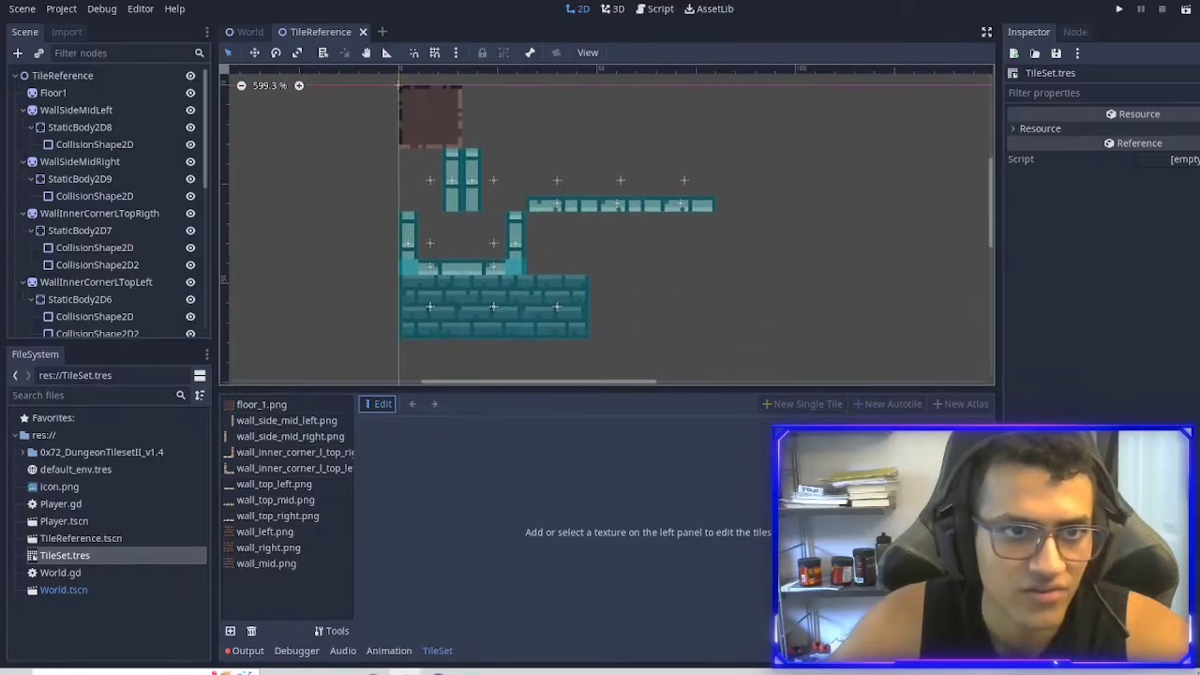
# Create a new scene with a TileMap node as its root.
pyautogui.click(381, 31)
pyautogui.click(122, 152)
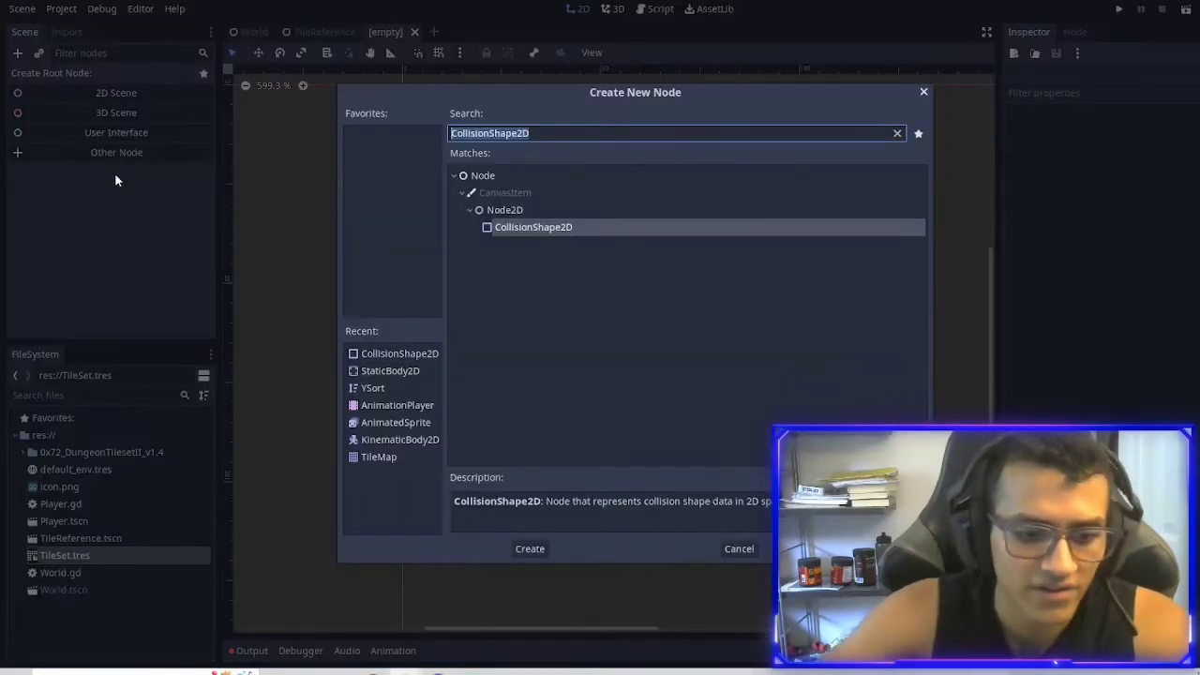
pyautogui.write('tile')
pyautogui.press('Return')
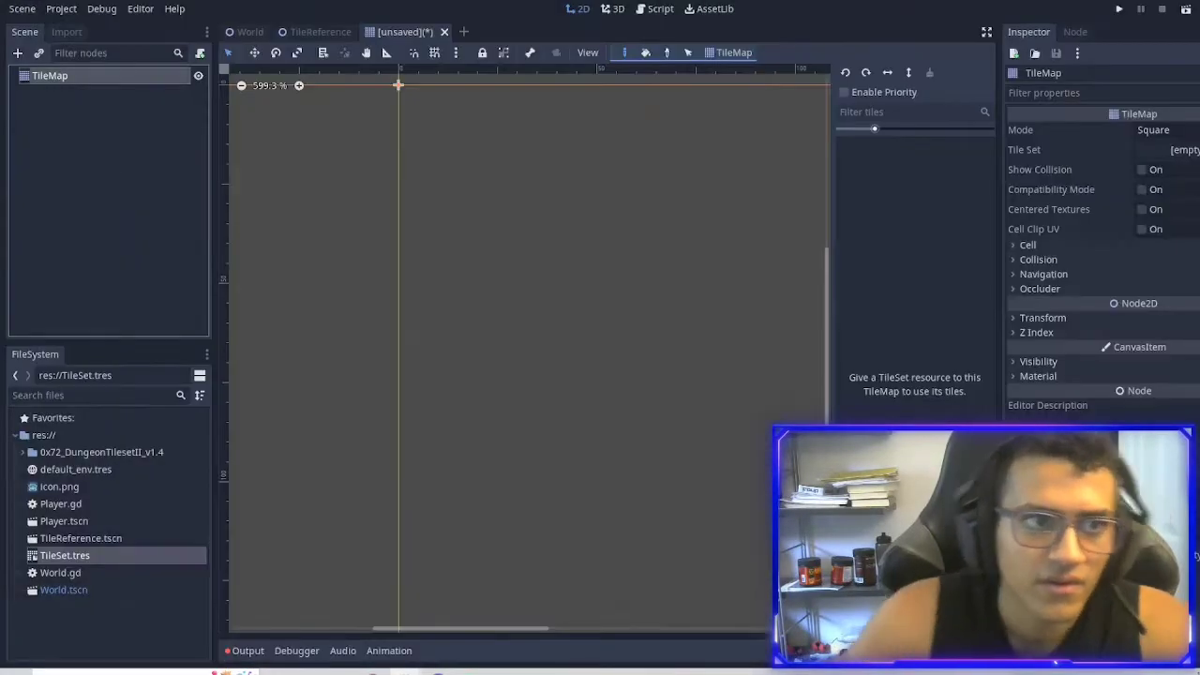
# Name the root node TileMap and save the scene as TileMap.tscn in res://.
pyautogui.doubleClick(56, 75)
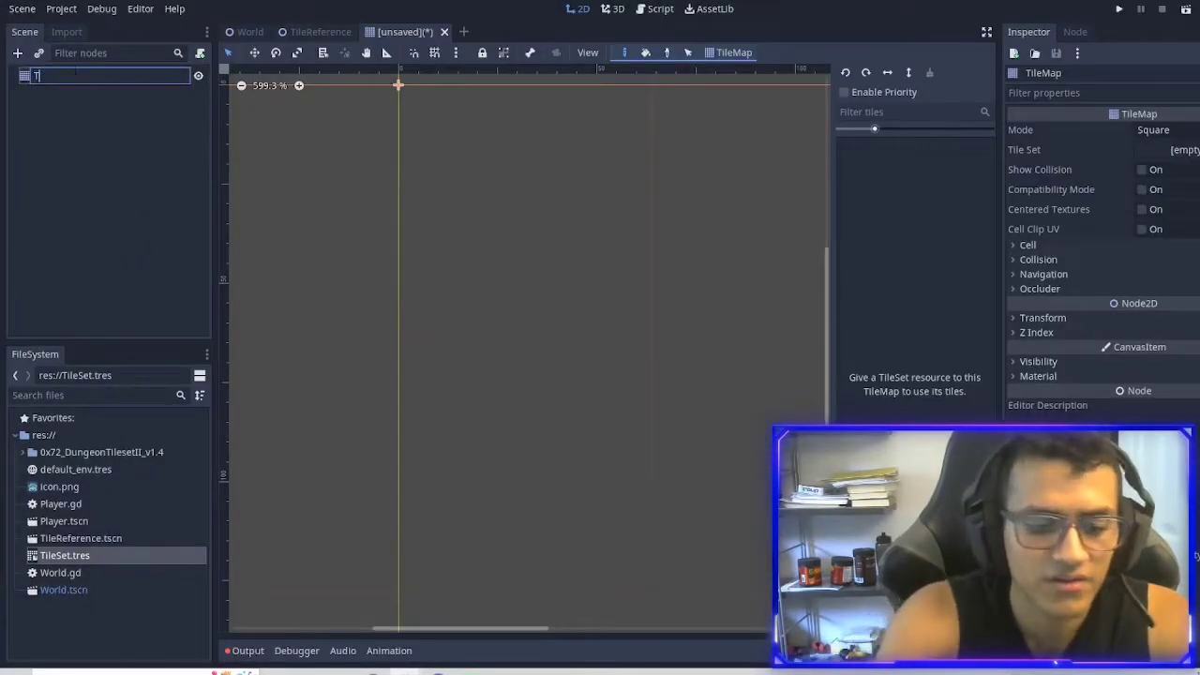
pyautogui.write('TileMap')
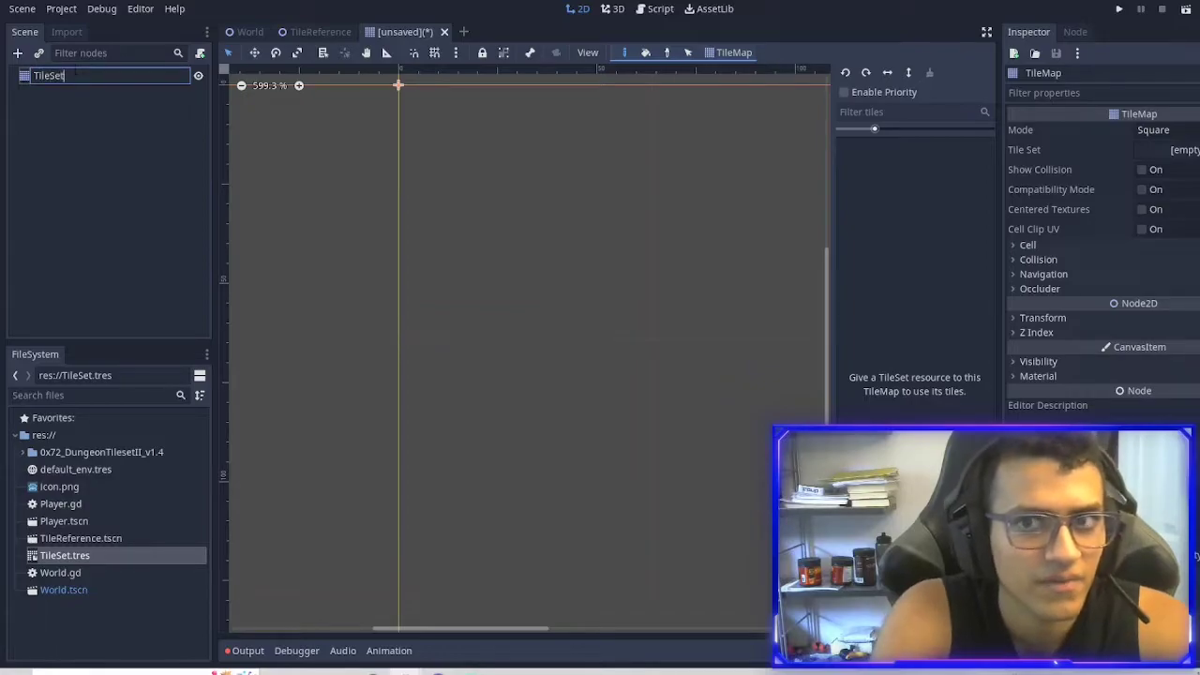
pyautogui.press('Return')
pyautogui.hotkey('ctrl', 's')
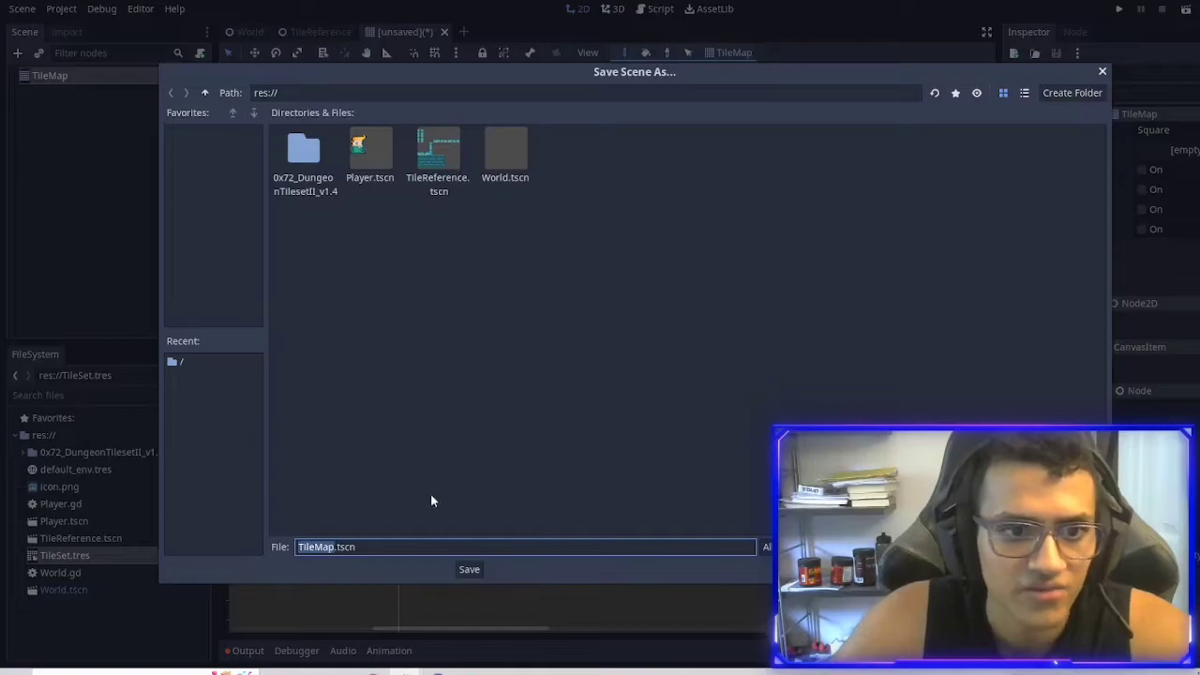
pyautogui.click(469, 570)
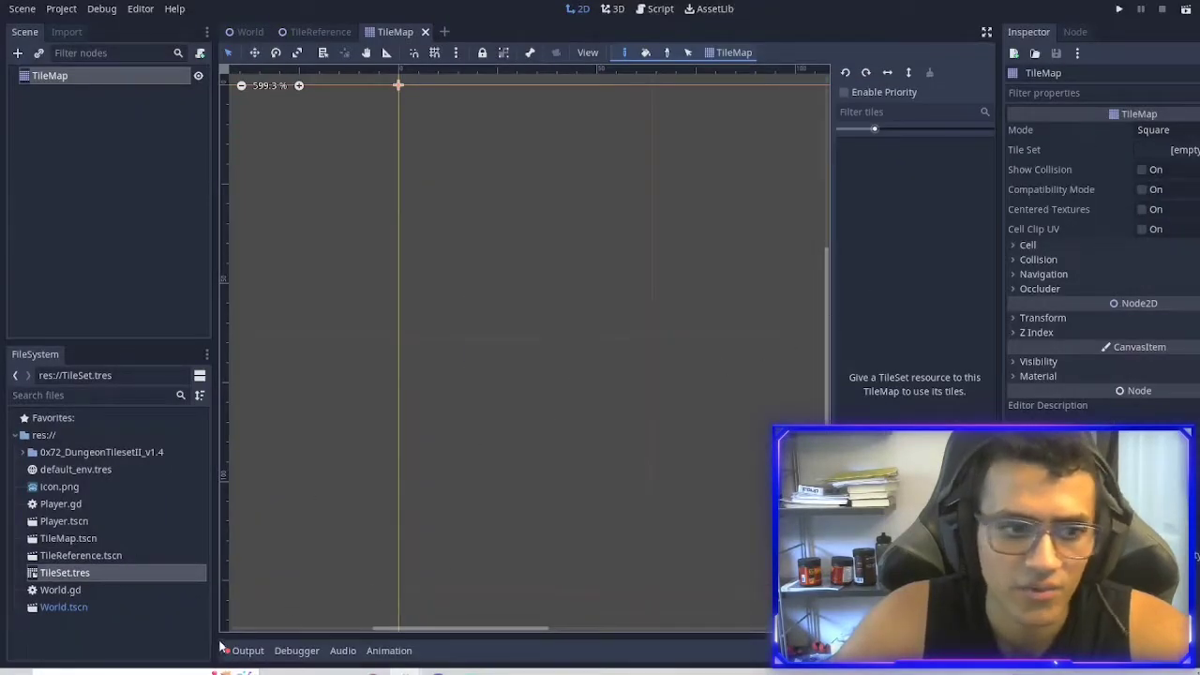
# Assign TileSet.tres as the TileMap's tile set and set its cell size to 16 by 16.
pyautogui.moveTo(82, 583); pyautogui.dragTo(1162, 152)
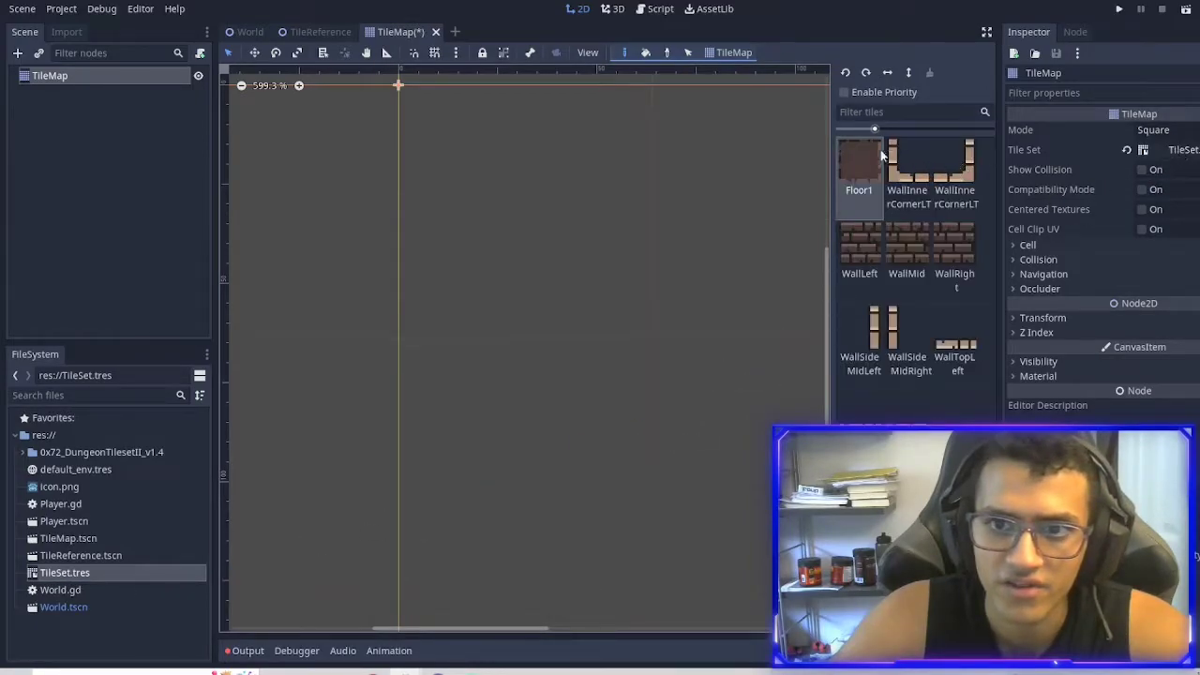
pyautogui.scroll(-8, 750, 196)
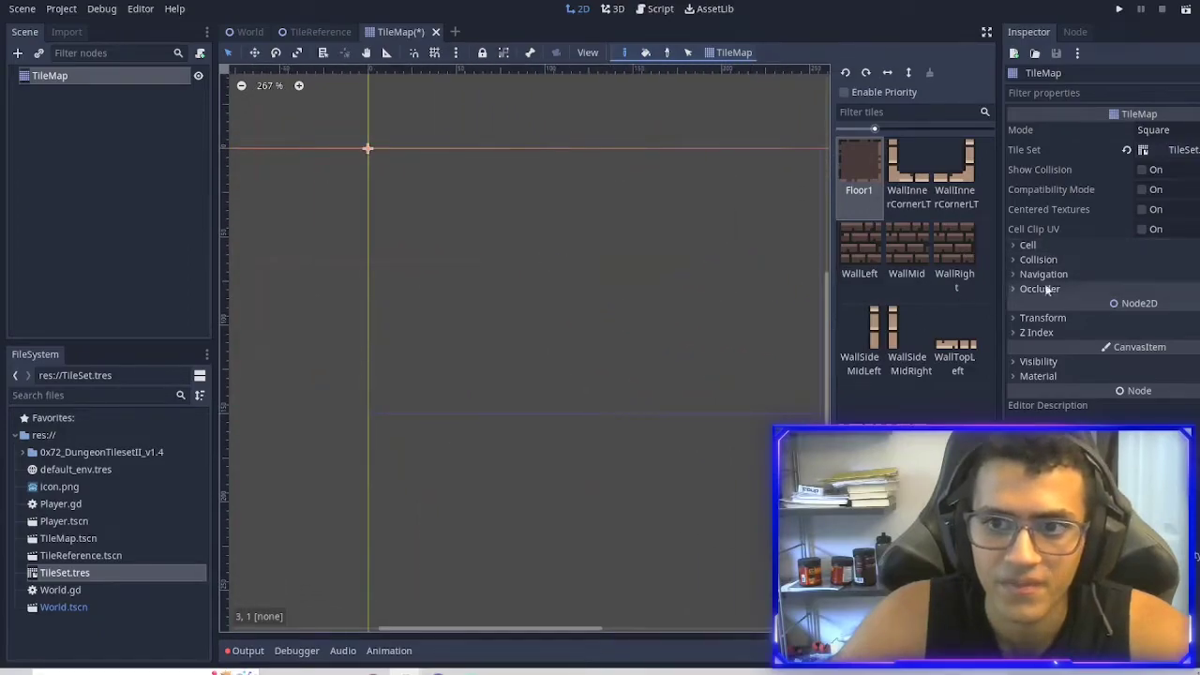
pyautogui.click(1057, 247)
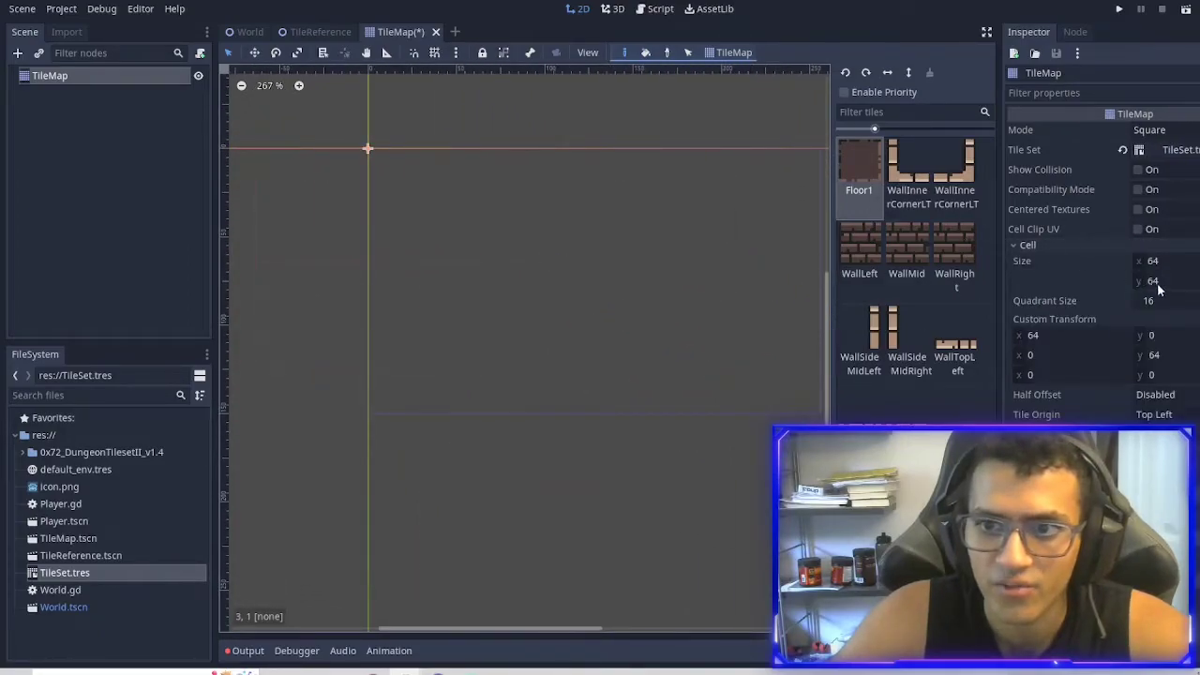
pyautogui.click(1154, 262)
pyautogui.write('16')
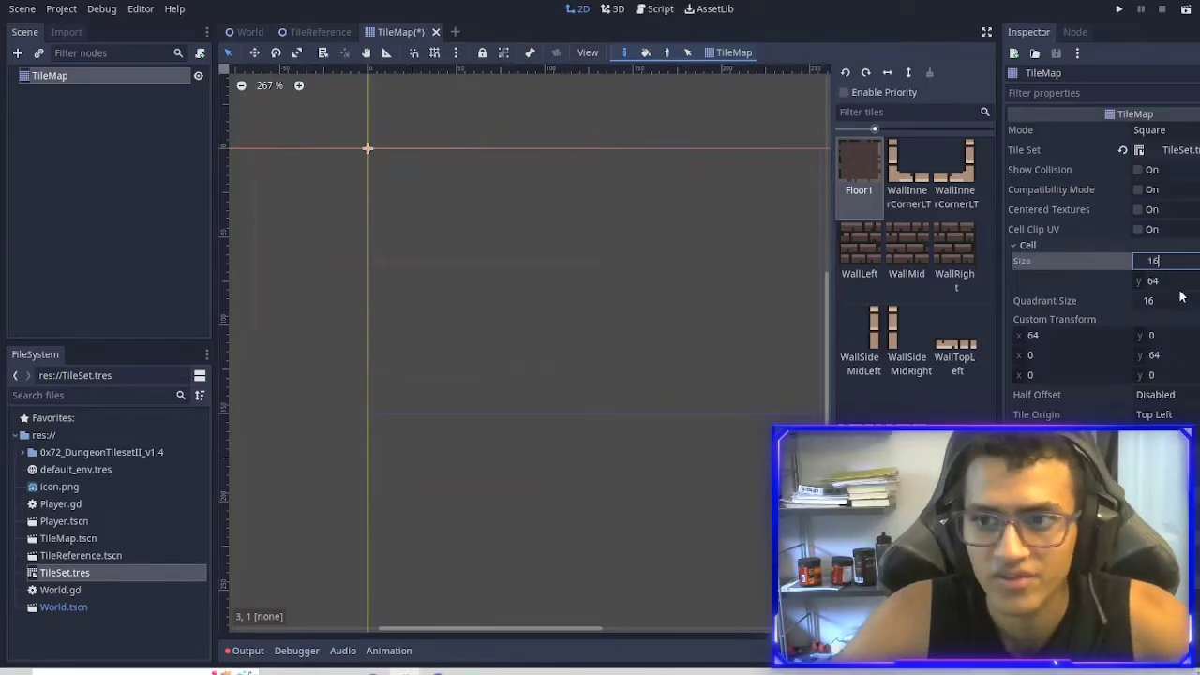
pyautogui.press('Tab')
# Set the cell's custom transform to 16 for the first row's x and 16 for the second row's y.
pyautogui.click(1045, 336)
pyautogui.write('16')
pyautogui.click(1162, 356)
pyautogui.write('16')
pyautogui.press('Return')
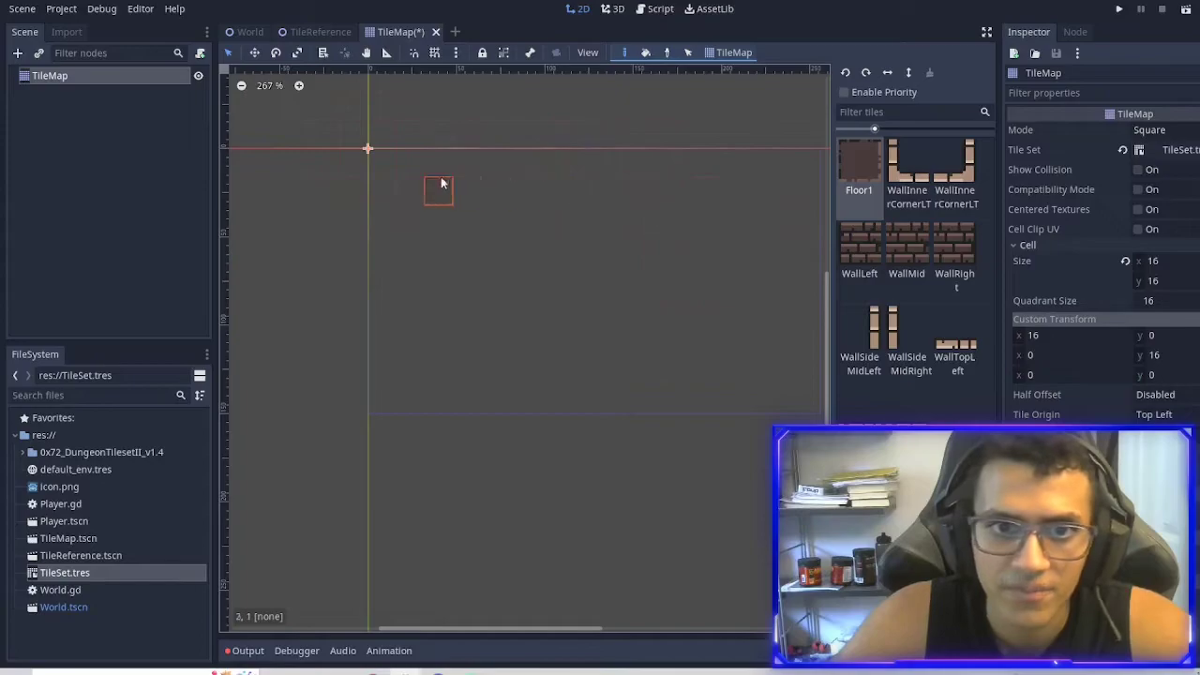
# Paint a trial stroke of Floor1 tiles on the grid, undo it and save the TileMap scene.
pyautogui.moveTo(383, 171)
pyautogui.mouseDown()
pyautogui.moveTo(605, 182)
pyautogui.moveTo(587, 190)
pyautogui.moveTo(467, 136)
pyautogui.mouseUp()
pyautogui.hotkey('ctrl', 'z')
pyautogui.hotkey('ctrl', 's')
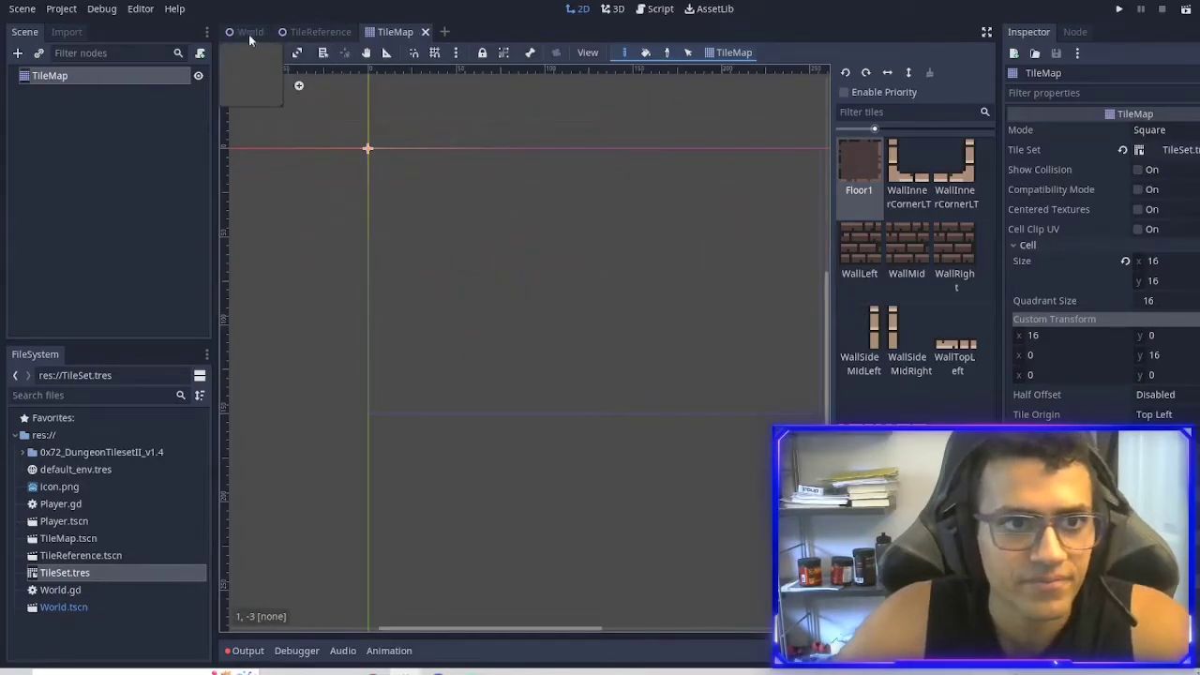
# Close the TileMap and TileReference scenes and return to the World scene.
pyautogui.click(425, 32)
pyautogui.click(362, 32)
pyautogui.scroll(5, 610, 345)
# Add a YSort node as a child of the World root node.
pyautogui.click(103, 79)
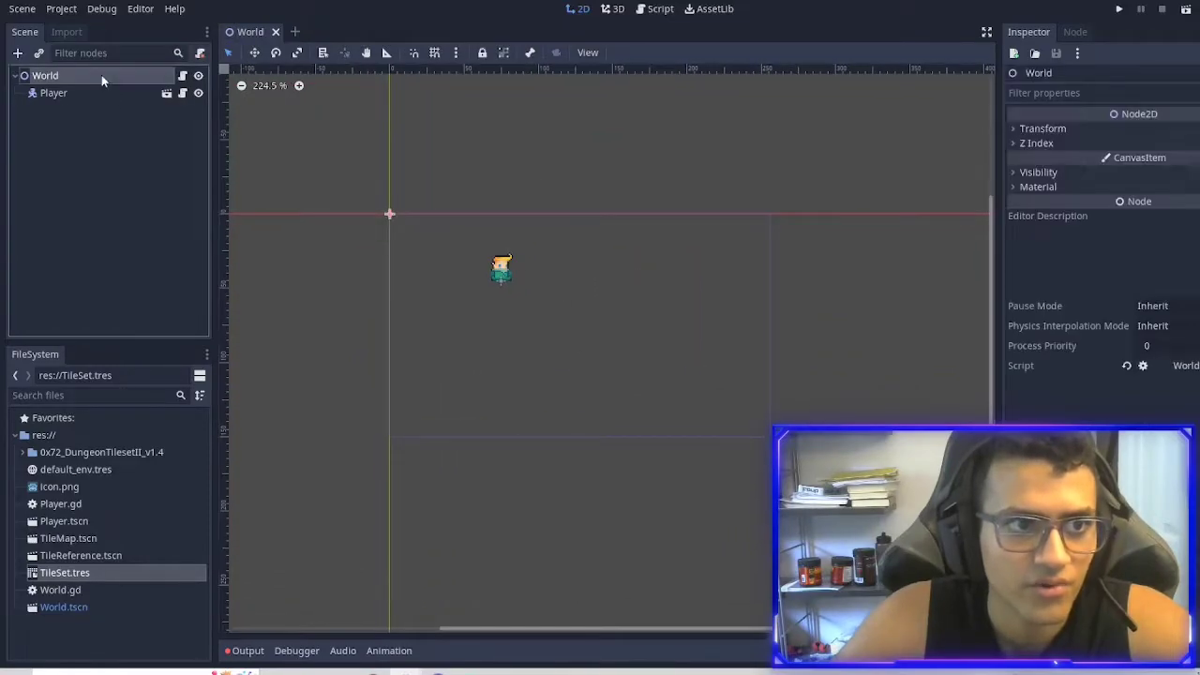
pyautogui.click(21, 55)
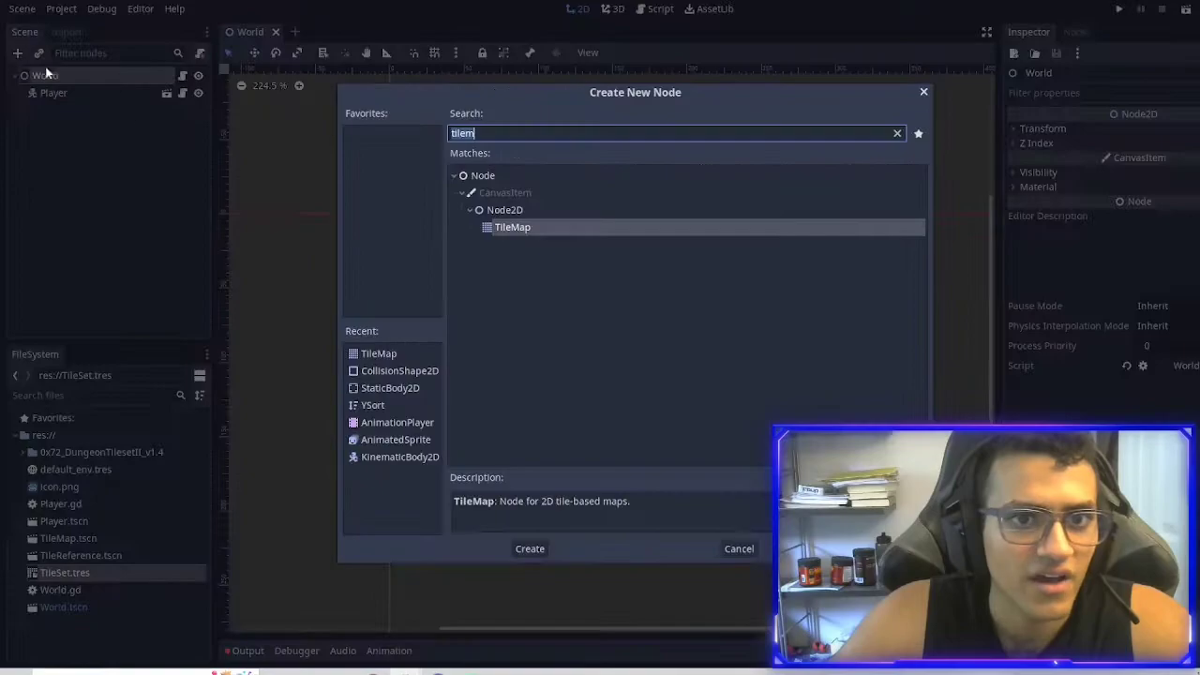
pyautogui.click(374, 404)
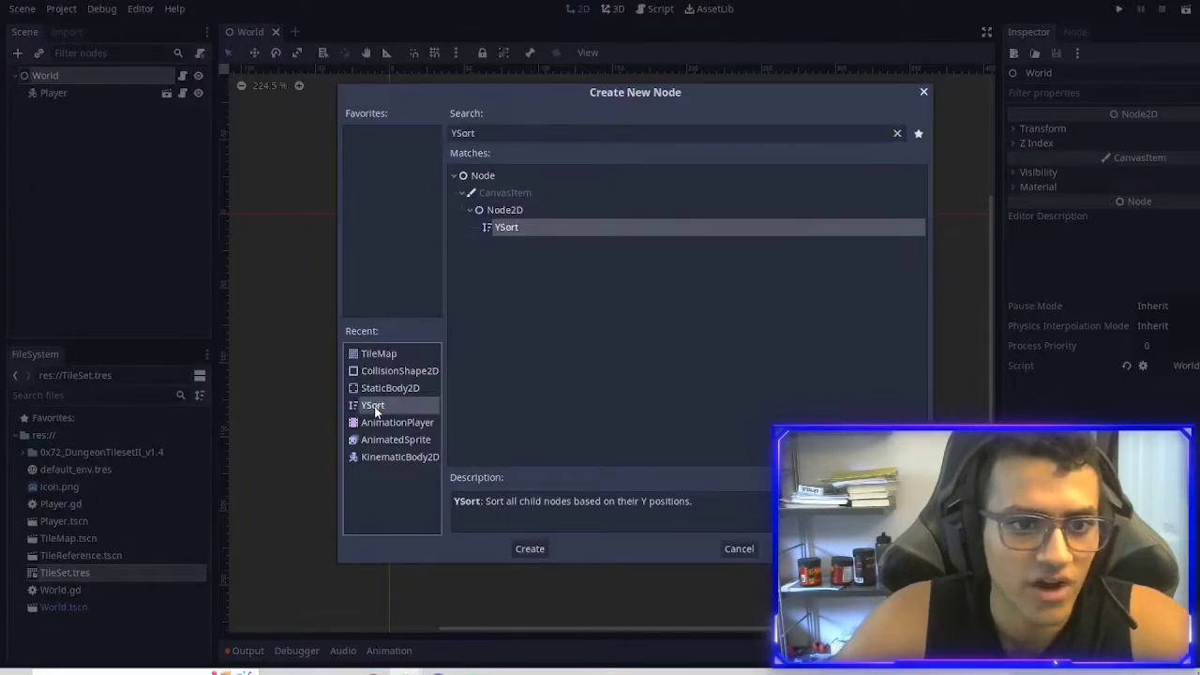
pyautogui.click(531, 550)
# Nest the Player instance under the YSort node, rename that YSort to Player and save the World scene.
pyautogui.moveTo(49, 94); pyautogui.dragTo(58, 110)
pyautogui.doubleClick(52, 93)
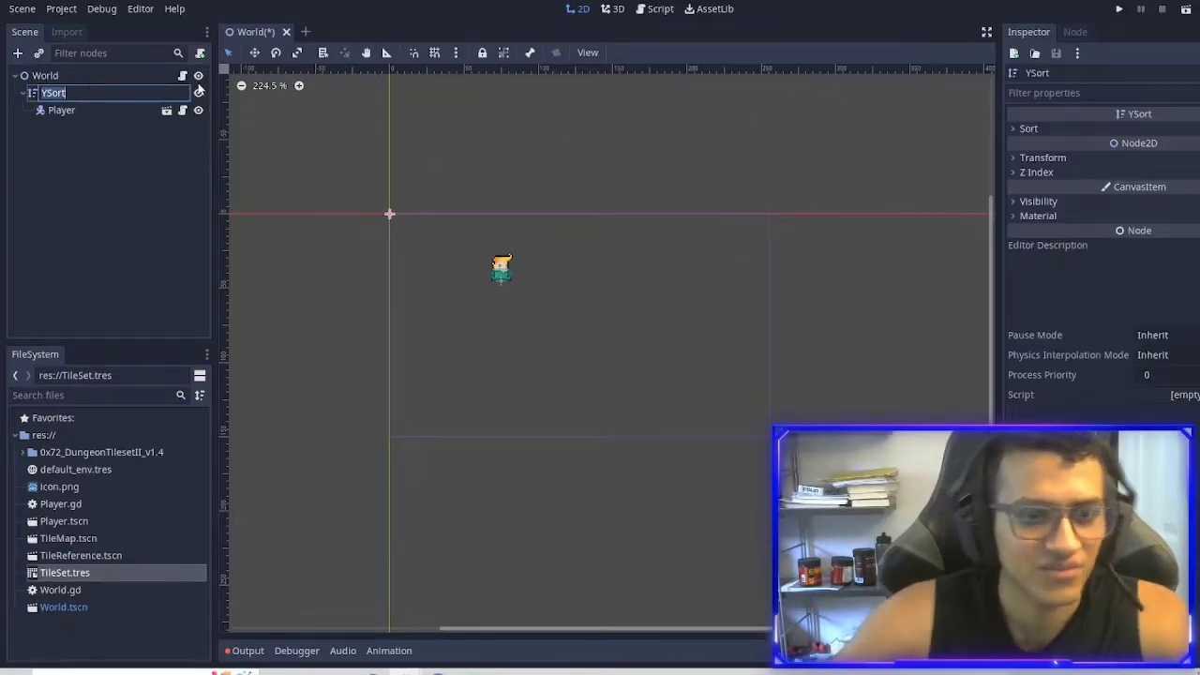
pyautogui.write('Player')
pyautogui.press('Return')
pyautogui.hotkey('ctrl', 's')
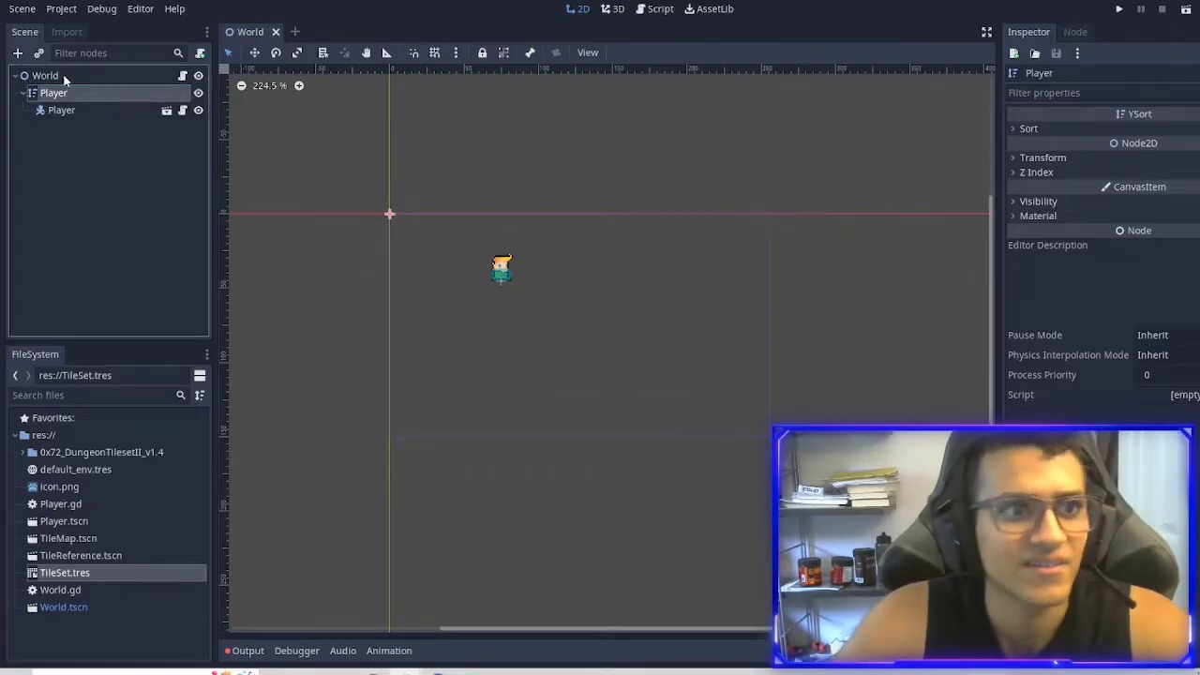
# Instance TileMap.tscn under World and place it above the Player YSort in the node tree.
pyautogui.click(77, 79)
pyautogui.click(24, 94)
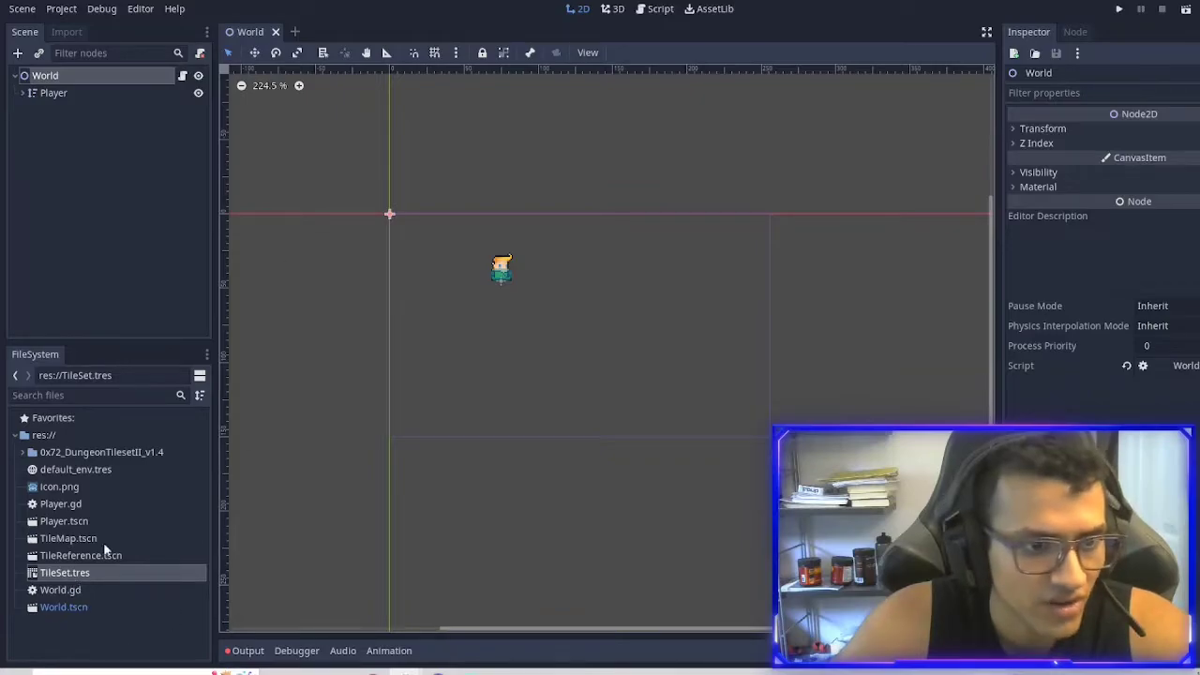
pyautogui.moveTo(73, 538); pyautogui.dragTo(536, 335)
pyautogui.moveTo(61, 111); pyautogui.dragTo(65, 97)
pyautogui.click(58, 93)
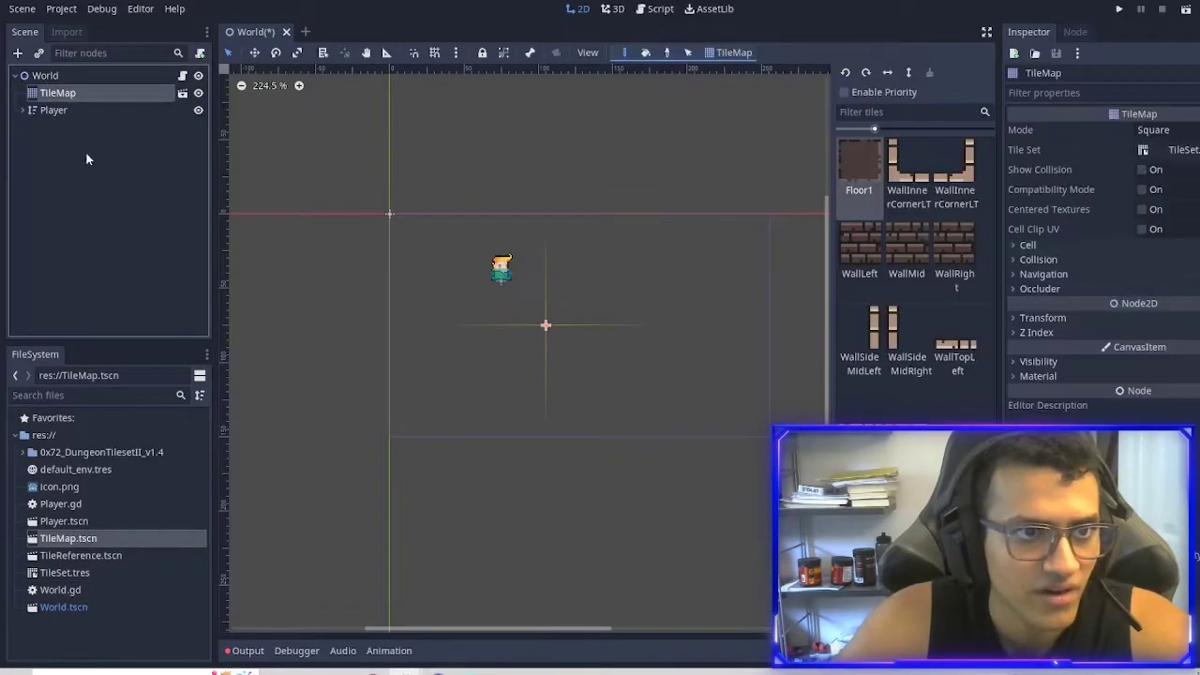
# Instance TileMap.tscn a second time between the first TileMap and Player, and rename this copy Walls_Side.
pyautogui.moveTo(82, 540); pyautogui.dragTo(551, 344)
pyautogui.moveTo(78, 110); pyautogui.dragTo(72, 75)
pyautogui.moveTo(60, 126); pyautogui.dragTo(62, 99)
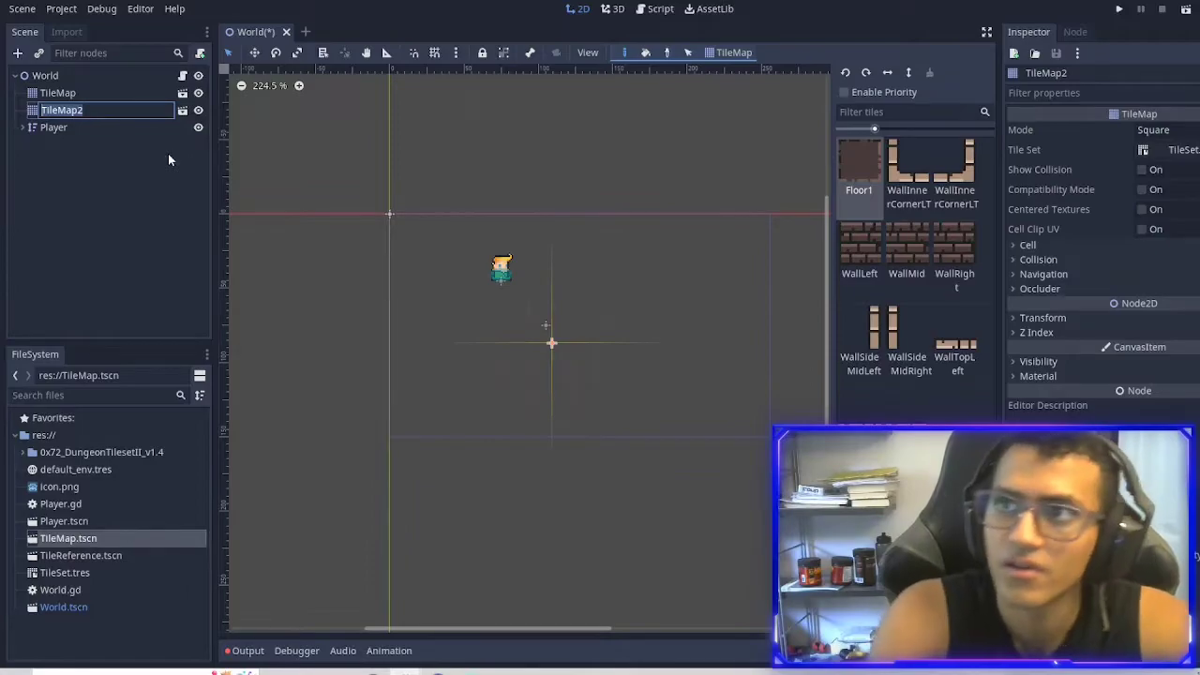
pyautogui.write('Walls_Side')
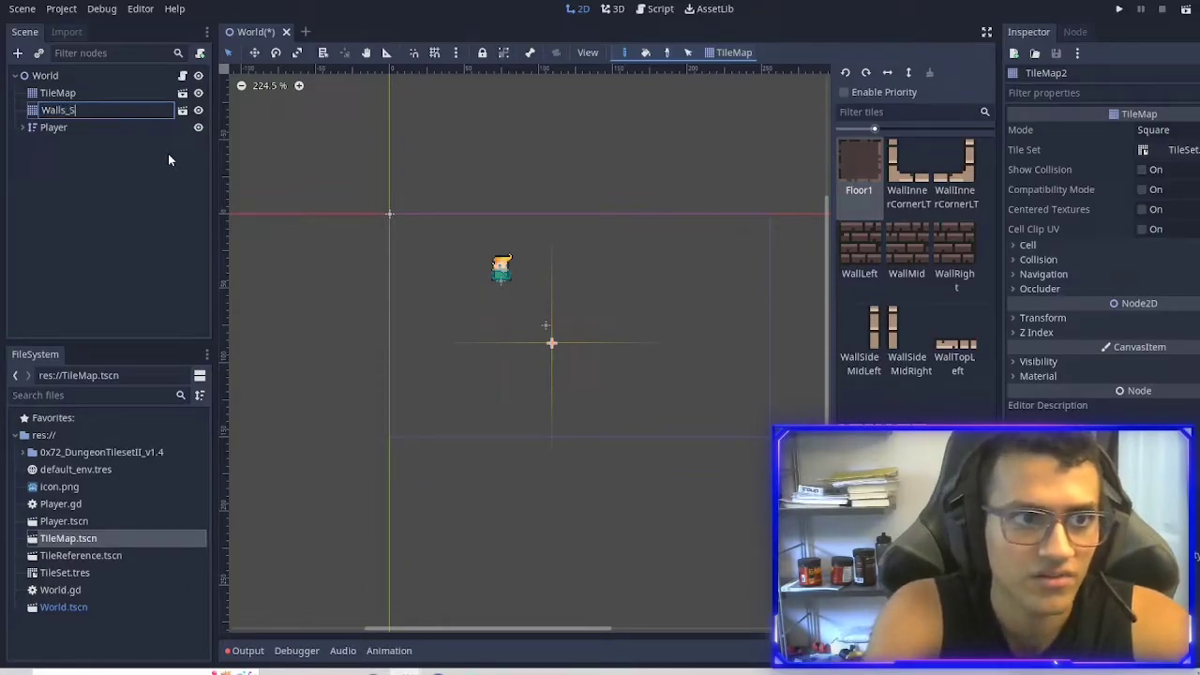
pyautogui.press('Return')
# Set the position of both the TileMap and Walls_Side nodes to x 0, y 0.
pyautogui.click(106, 94)
pyautogui.doubleClick(106, 93)
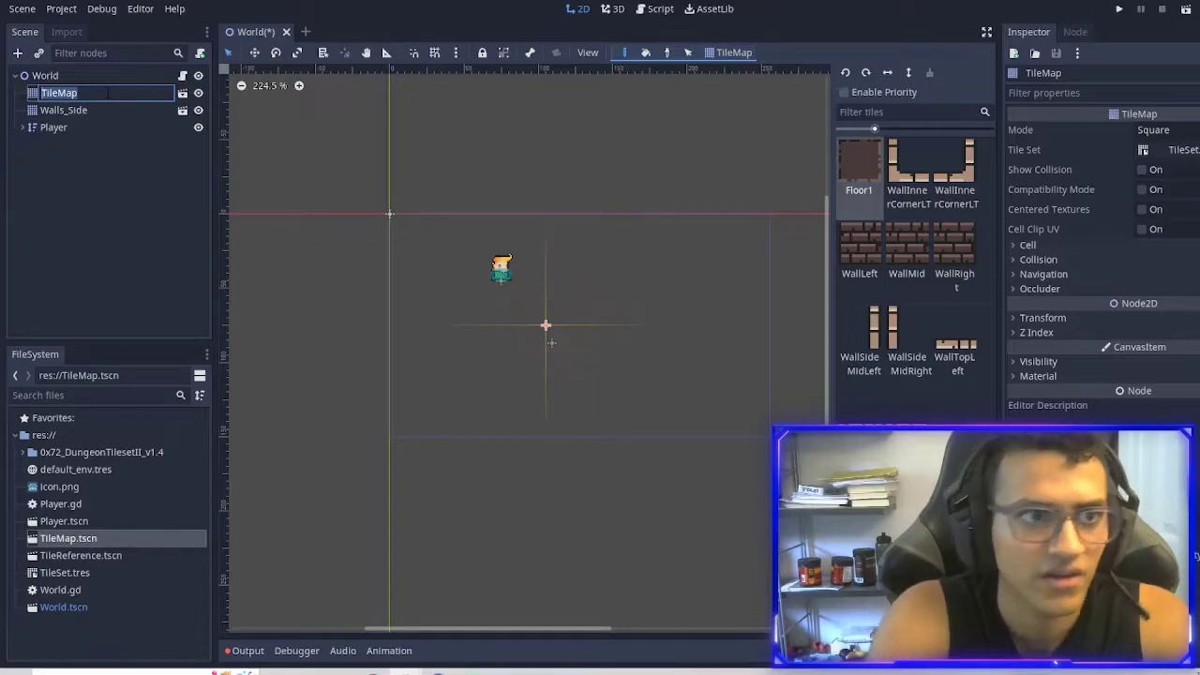
pyautogui.press('Escape')
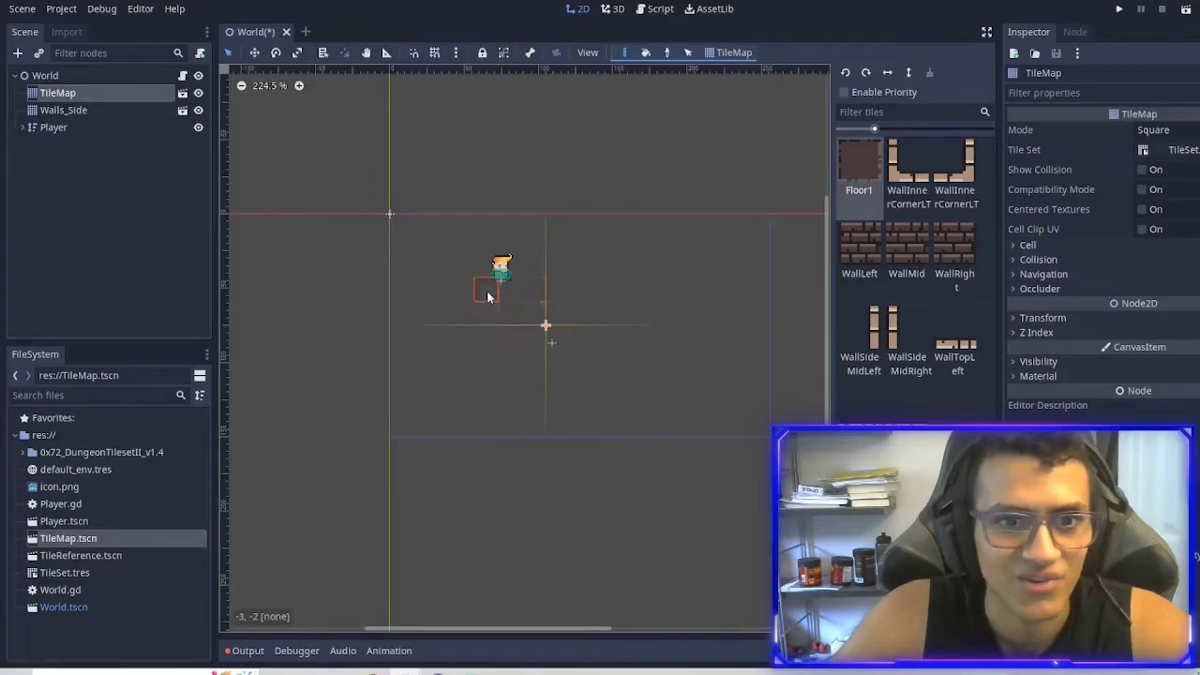
pyautogui.scroll(2, 497, 272)
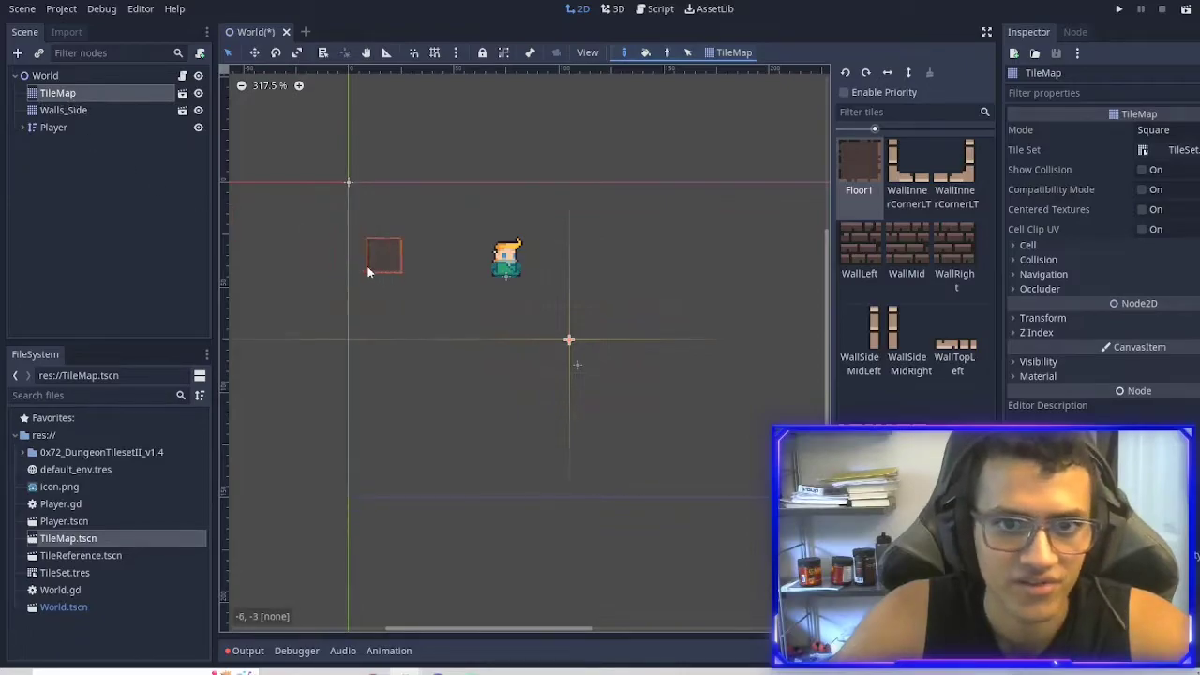
pyautogui.moveTo(359, 206); pyautogui.dragTo(302, 175, button='middle')
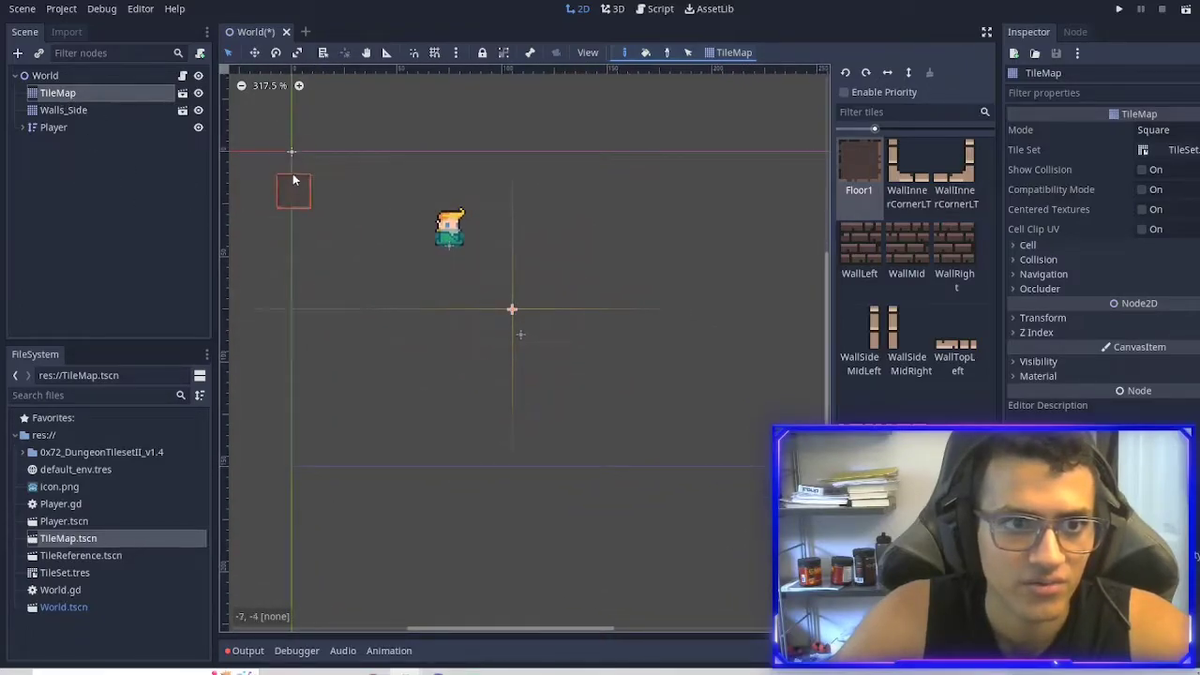
pyautogui.keyDown('ctrl'); pyautogui.click(98, 109); pyautogui.keyUp('ctrl')
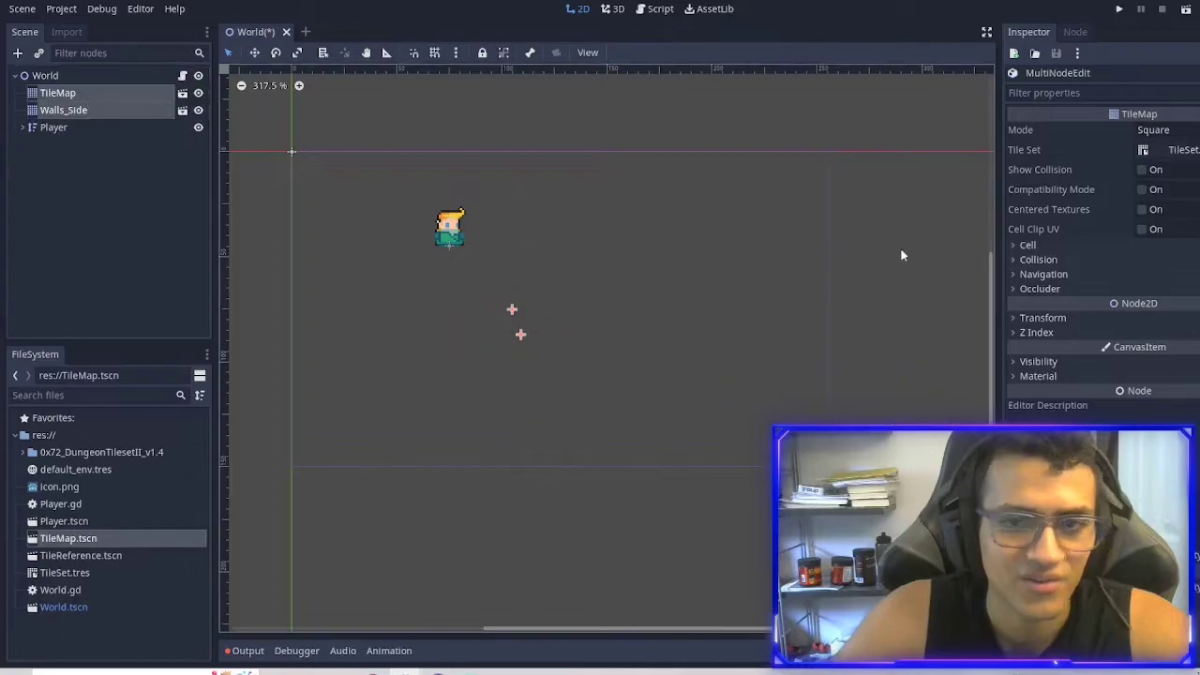
pyautogui.click(1042, 318)
pyautogui.click(1076, 331)
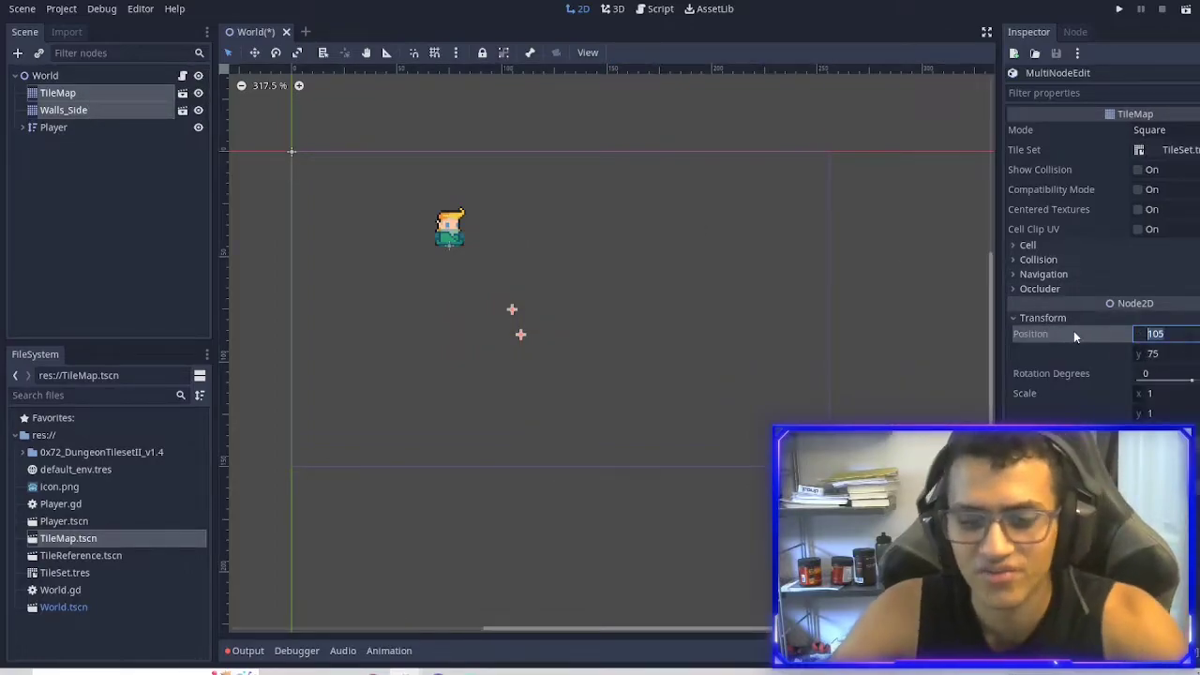
pyautogui.write('0')
pyautogui.press('Tab')
pyautogui.write('0')
pyautogui.press('Return')
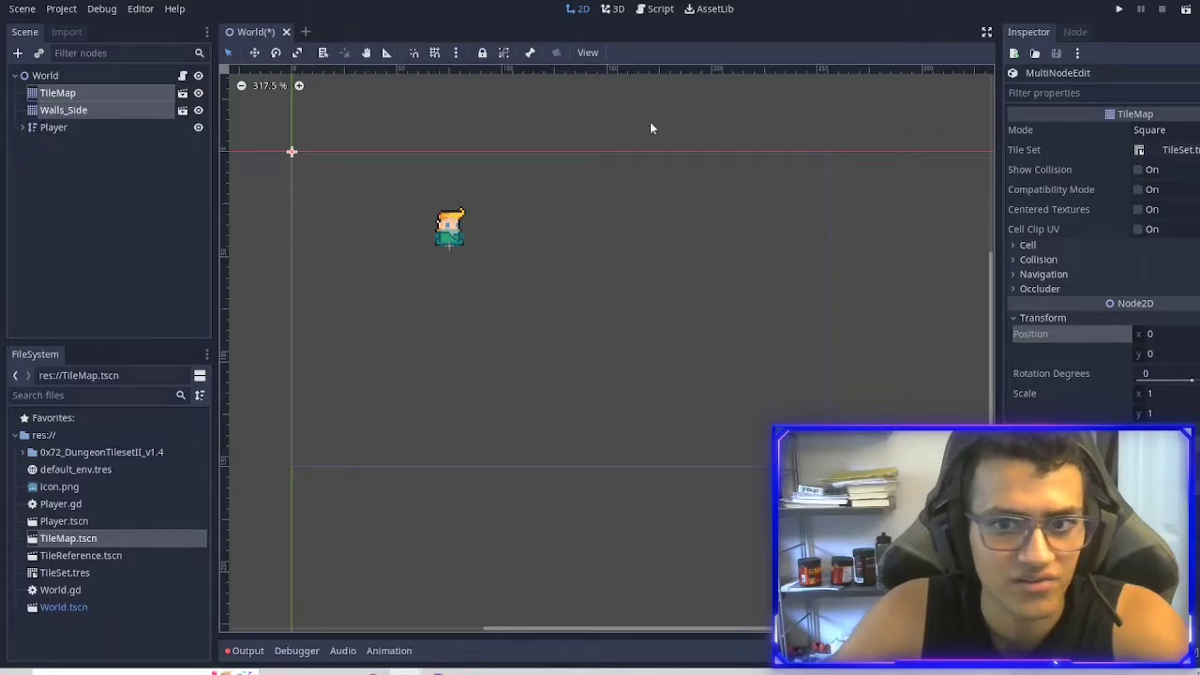
# Paint a horizontal row of WallMid tiles on the TileMap node, from the origin along the top edge of the viewport frame.
pyautogui.click(117, 89)
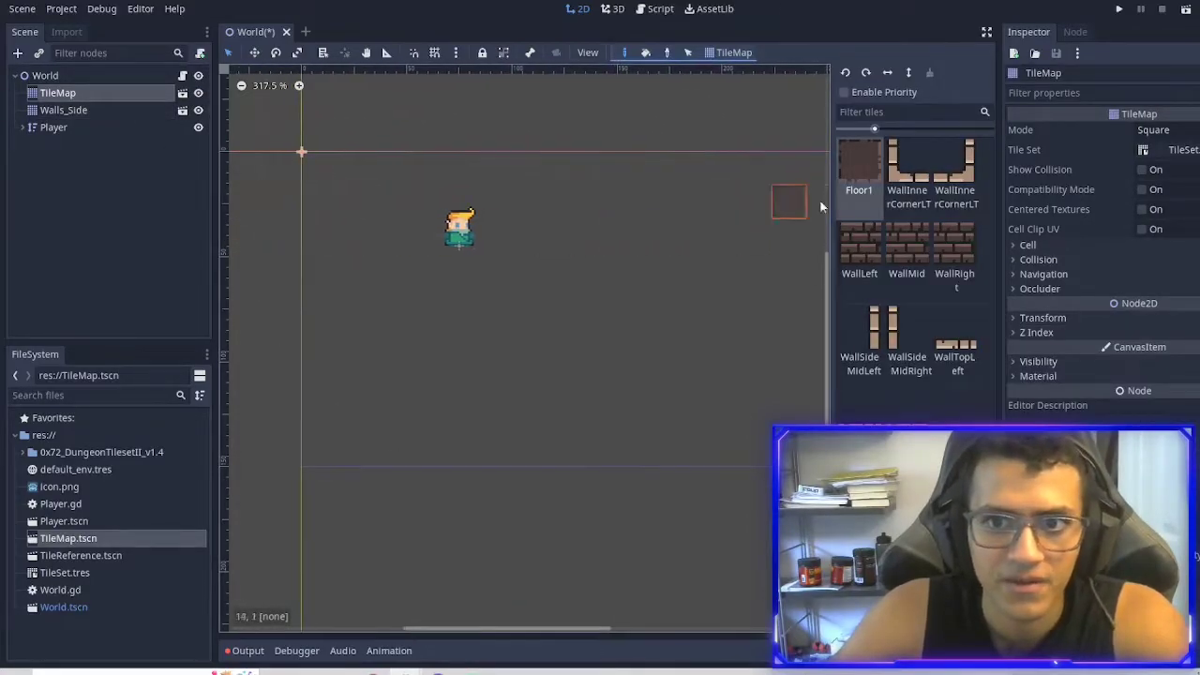
pyautogui.click(907, 247)
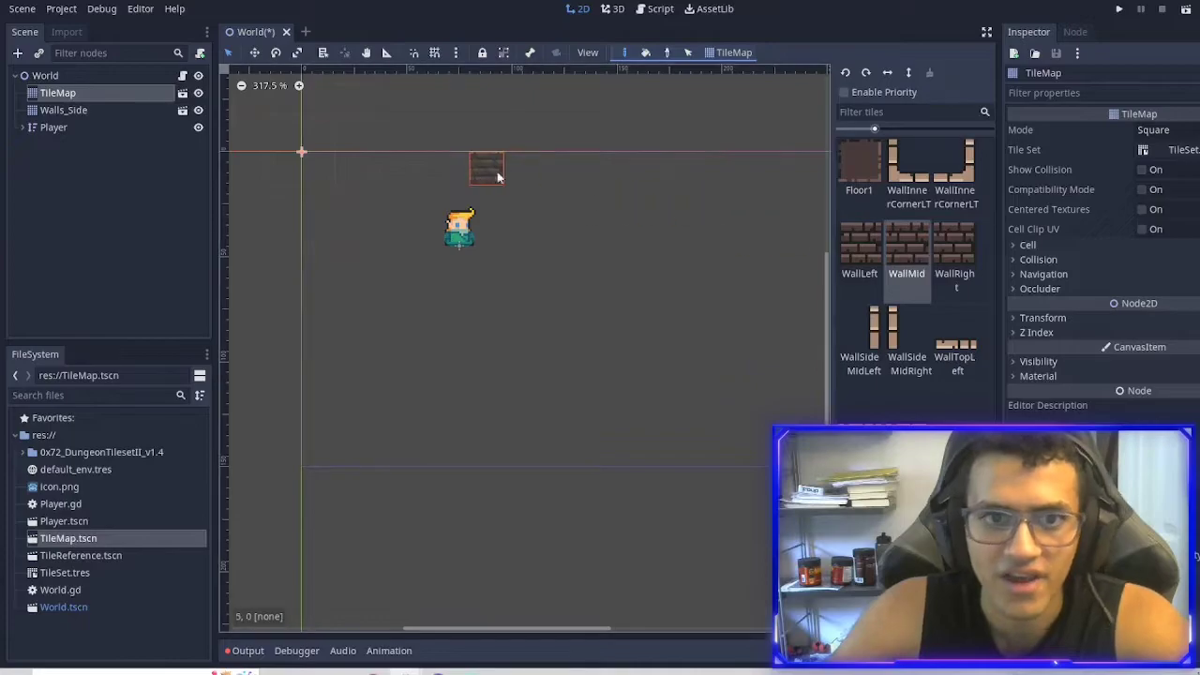
pyautogui.click(347, 177)
pyautogui.moveTo(391, 175); pyautogui.dragTo(753, 174)
pyautogui.moveTo(753, 178); pyautogui.dragTo(526, 198, button='middle')
pyautogui.moveTo(531, 183); pyautogui.dragTo(562, 185)
pyautogui.moveTo(463, 253)
pyautogui.mouseDown(button='middle')
pyautogui.moveTo(713, 241)
pyautogui.moveTo(592, 256)
pyautogui.mouseUp(button='middle')
pyautogui.click(274, 173)
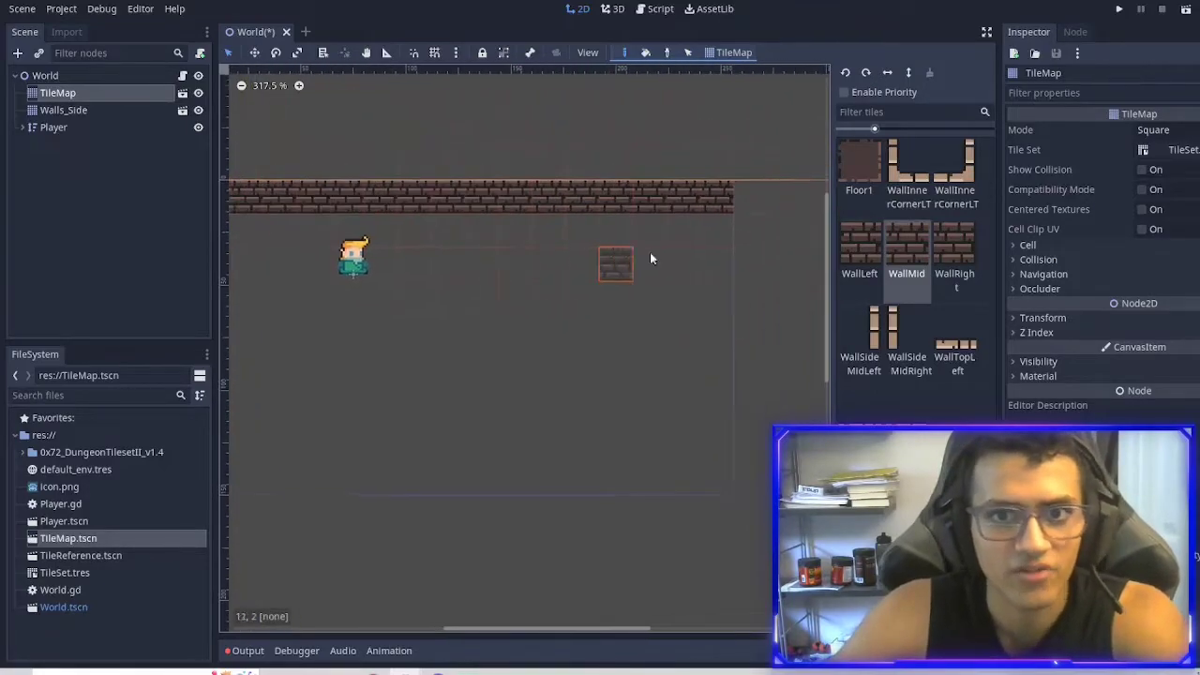
# Extend the WallMid row on the TileMap node past the frame's far edge to about x 390.
pyautogui.scroll(-2, 736, 257)
pyautogui.moveTo(746, 298); pyautogui.dragTo(656, 276, button='middle')
pyautogui.moveTo(656, 188); pyautogui.dragTo(775, 187)
pyautogui.hscroll(-1, 783, 232)
pyautogui.moveTo(732, 258); pyautogui.dragTo(669, 249, button='middle')
pyautogui.moveTo(795, 188); pyautogui.dragTo(750, 186)
pyautogui.scroll(-1, 683, 275)
pyautogui.scroll(-1, 683, 278)
pyautogui.click(812, 186)
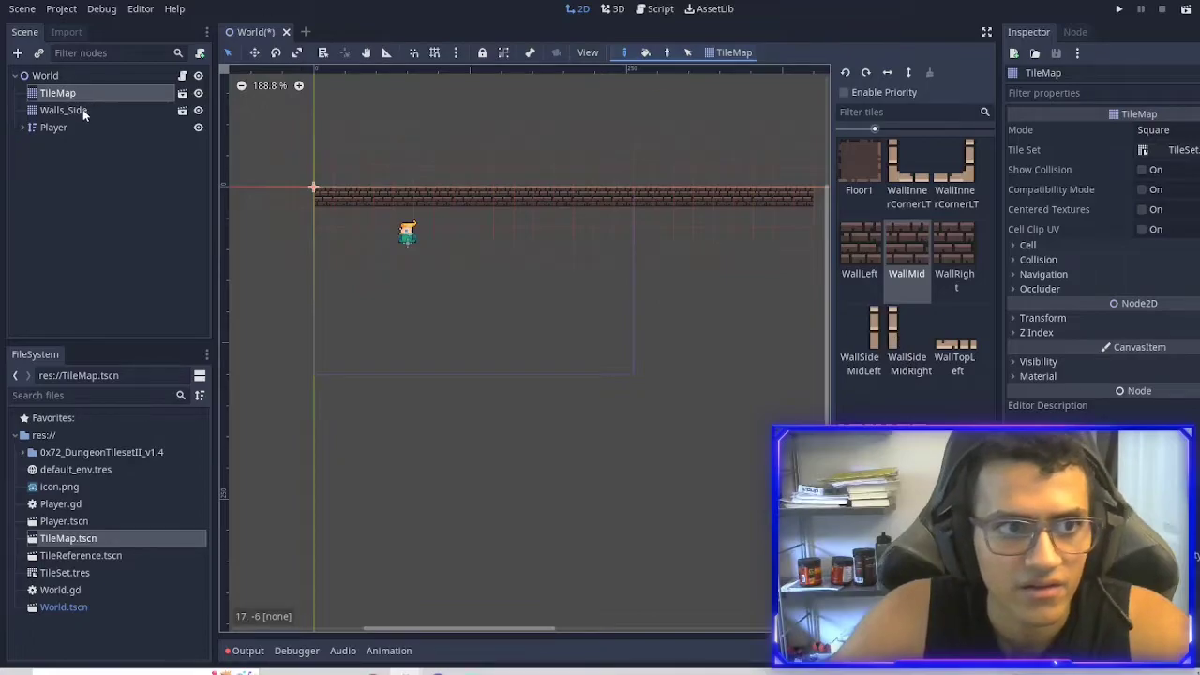
# Place a WallSideMidRight tile at cell 0, 0 on the Walls_Side node, overlapping the start of the brick wall.
pyautogui.scroll(3, 301, 224)
pyautogui.scroll(1, 301, 224)
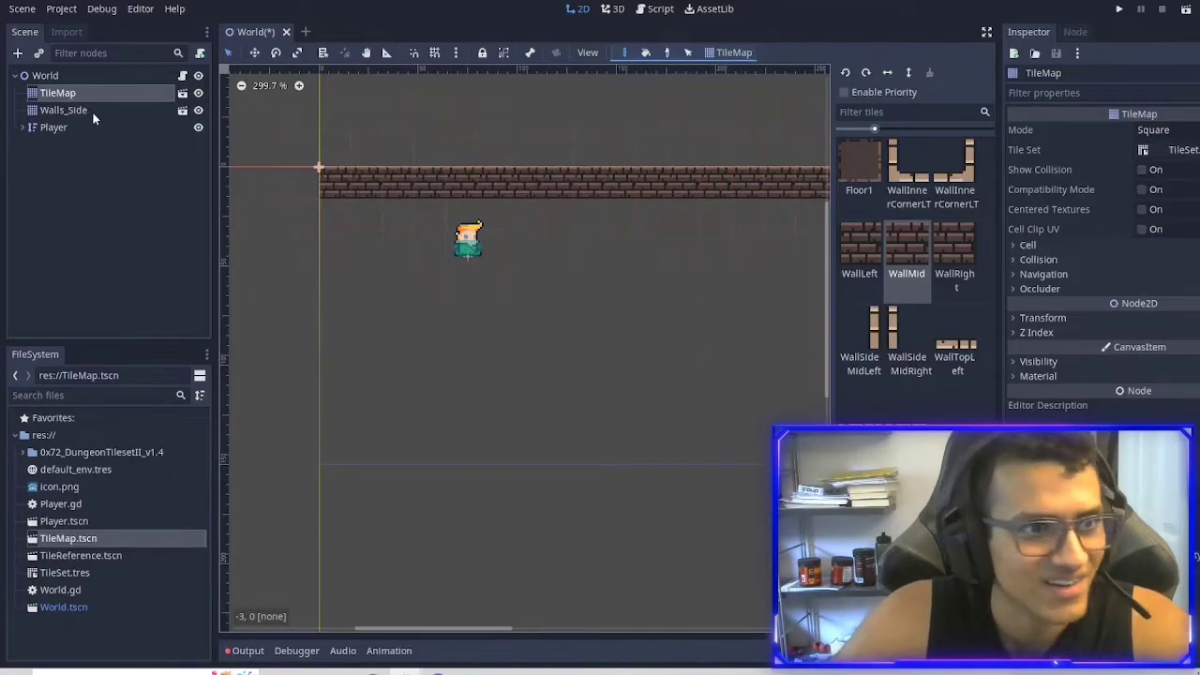
pyautogui.click(64, 110)
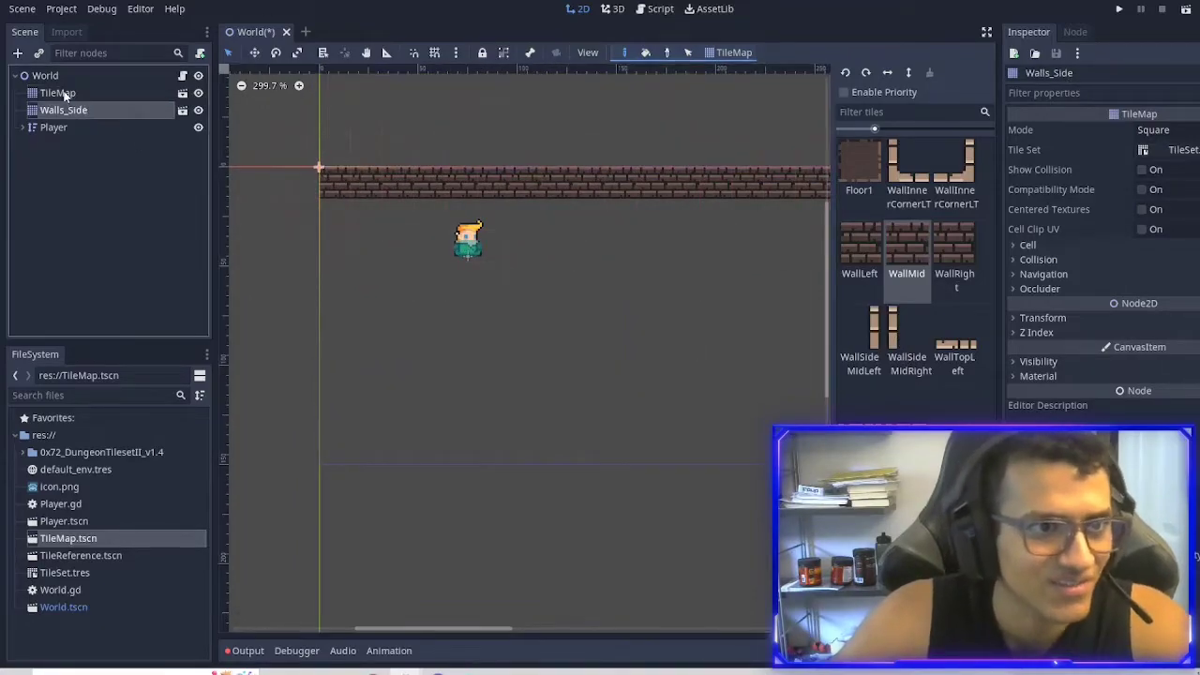
pyautogui.click(907, 354)
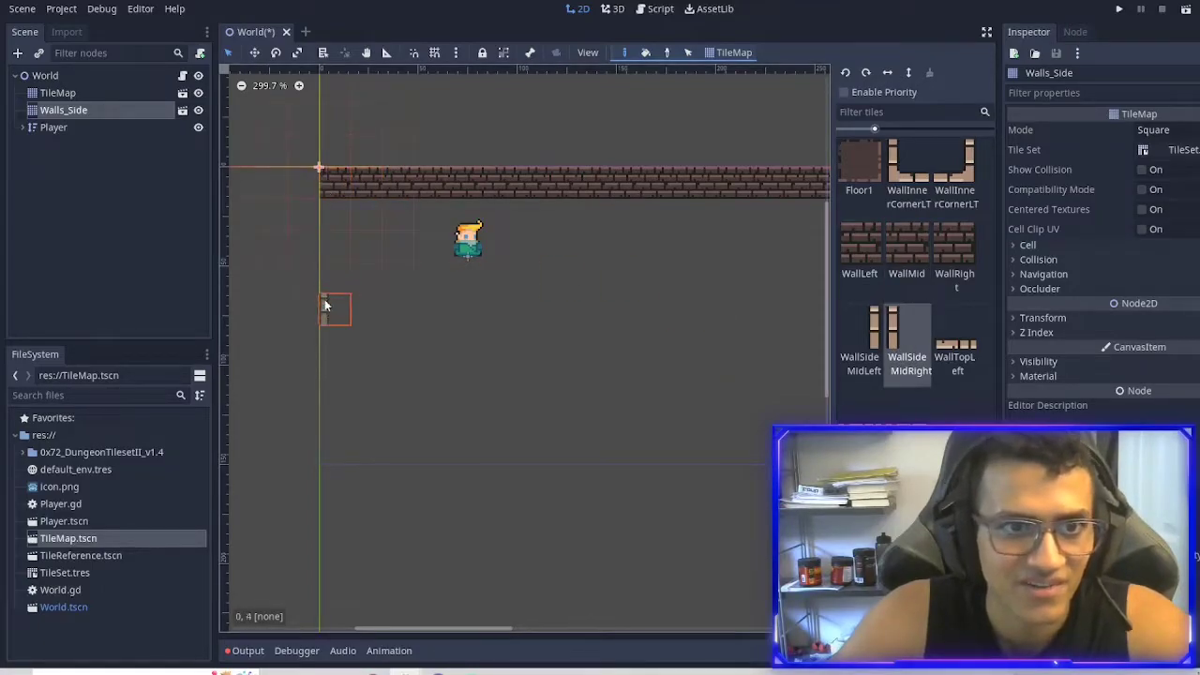
pyautogui.scroll(3, 318, 185)
pyautogui.scroll(3, 318, 185)
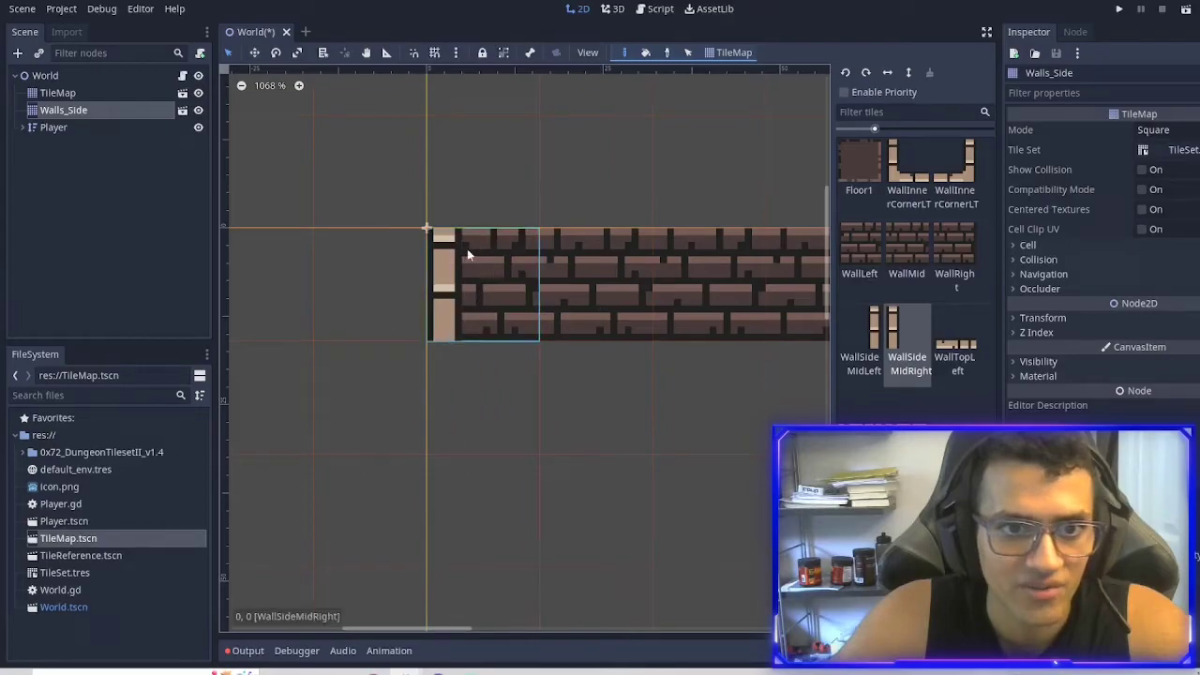
# Try placing a WallSideMidRight tile over the brick wall on the TileMap node, and undo it.
pyautogui.click(68, 91)
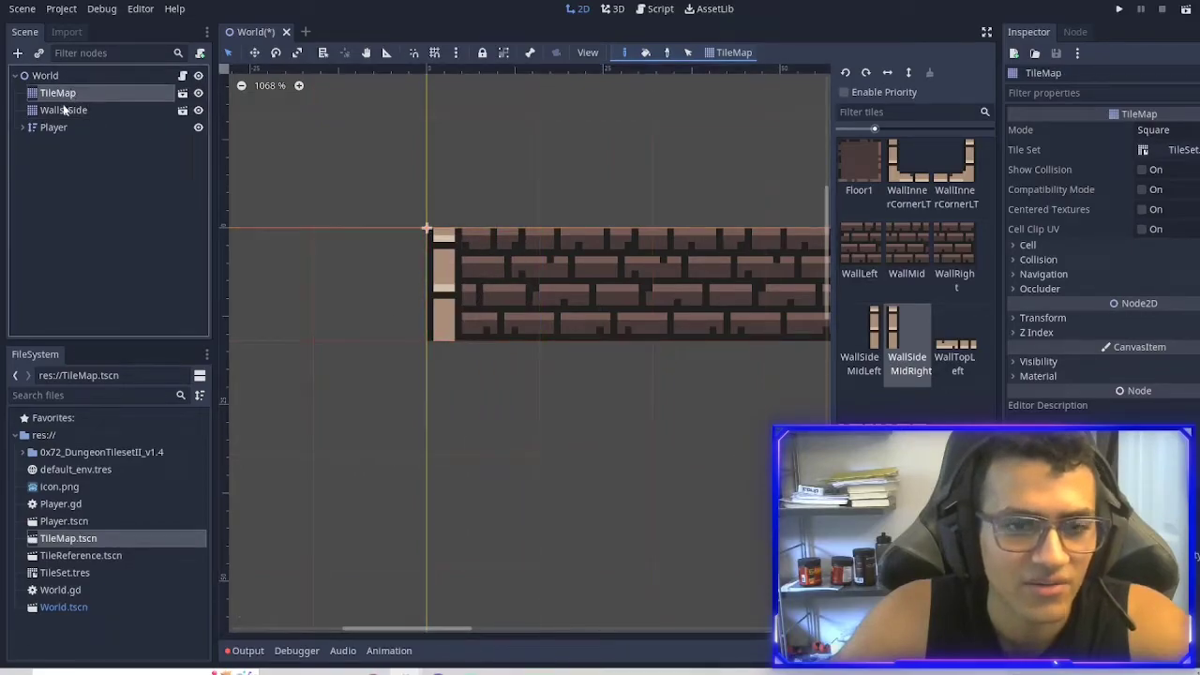
pyautogui.click(513, 293)
pyautogui.hotkey('ctrl', 'z')
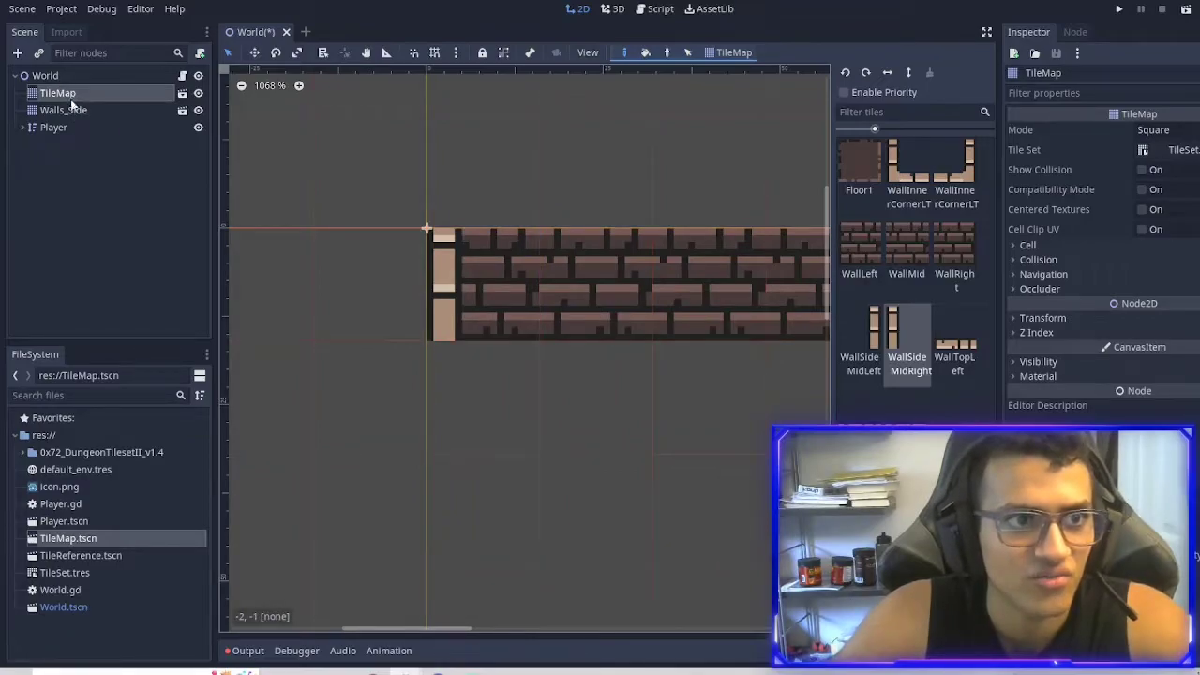
# Paint a vertical column of WallSideMidRight tiles on Walls_Side, running down column 0 from row 1 past the frame's lower edge.
pyautogui.click(77, 109)
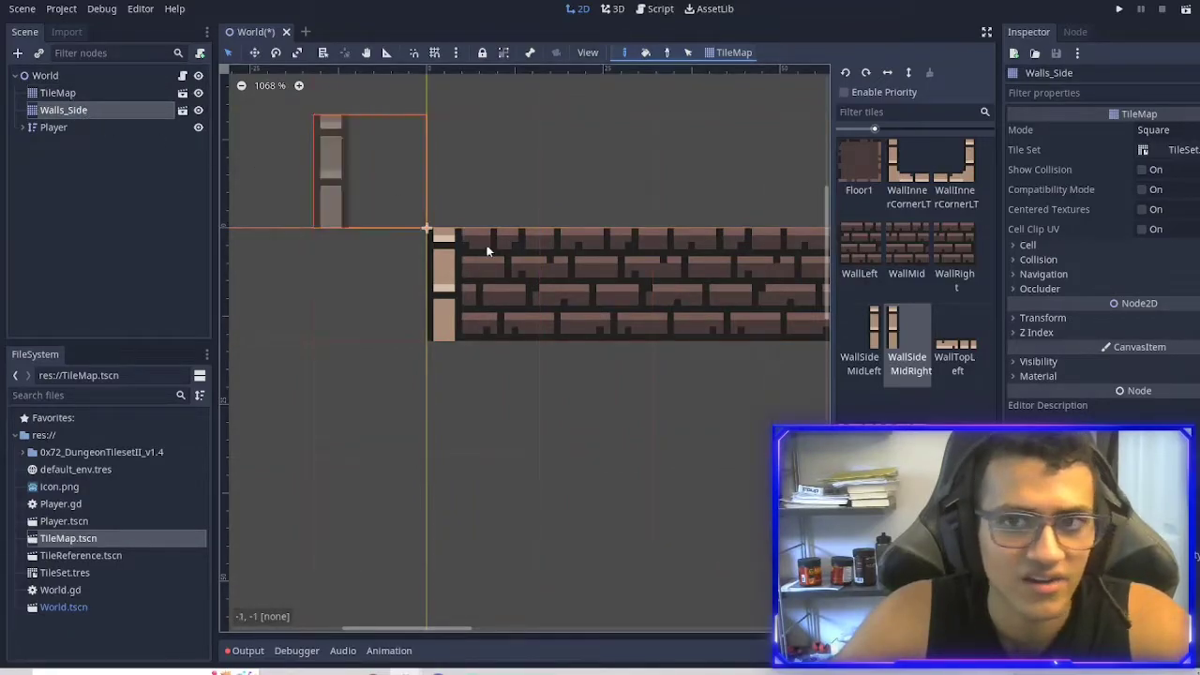
pyautogui.scroll(-4, 441, 281)
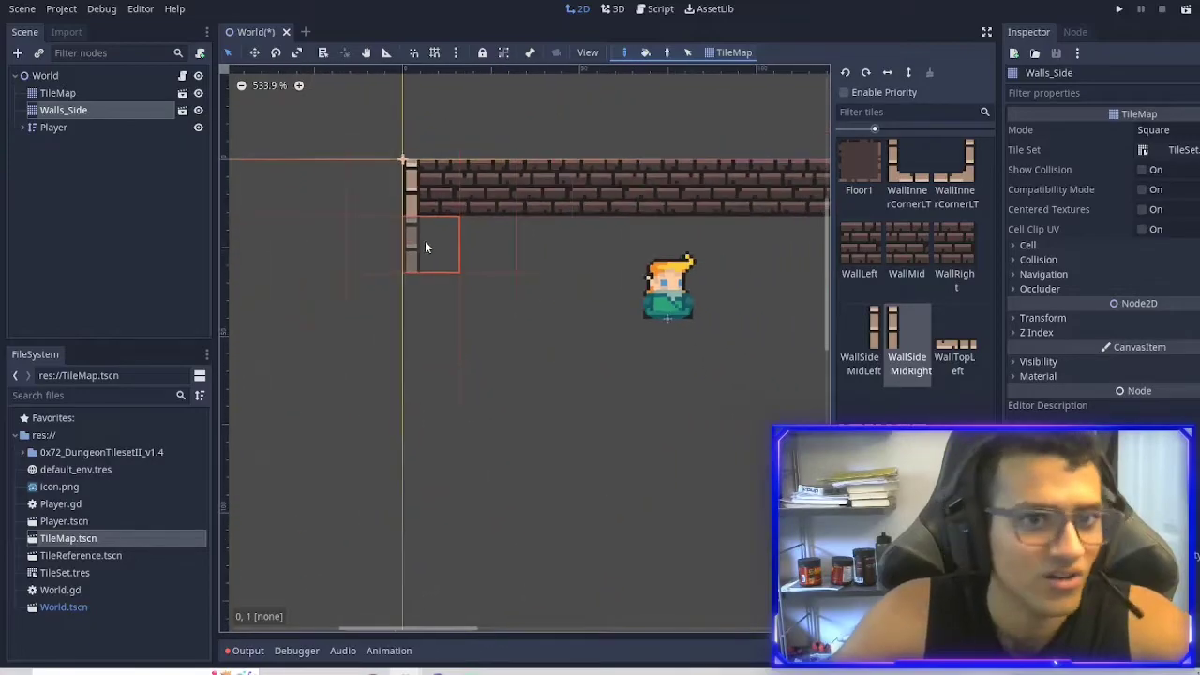
pyautogui.moveTo(425, 242); pyautogui.dragTo(433, 549)
pyautogui.scroll(-1, 434, 506)
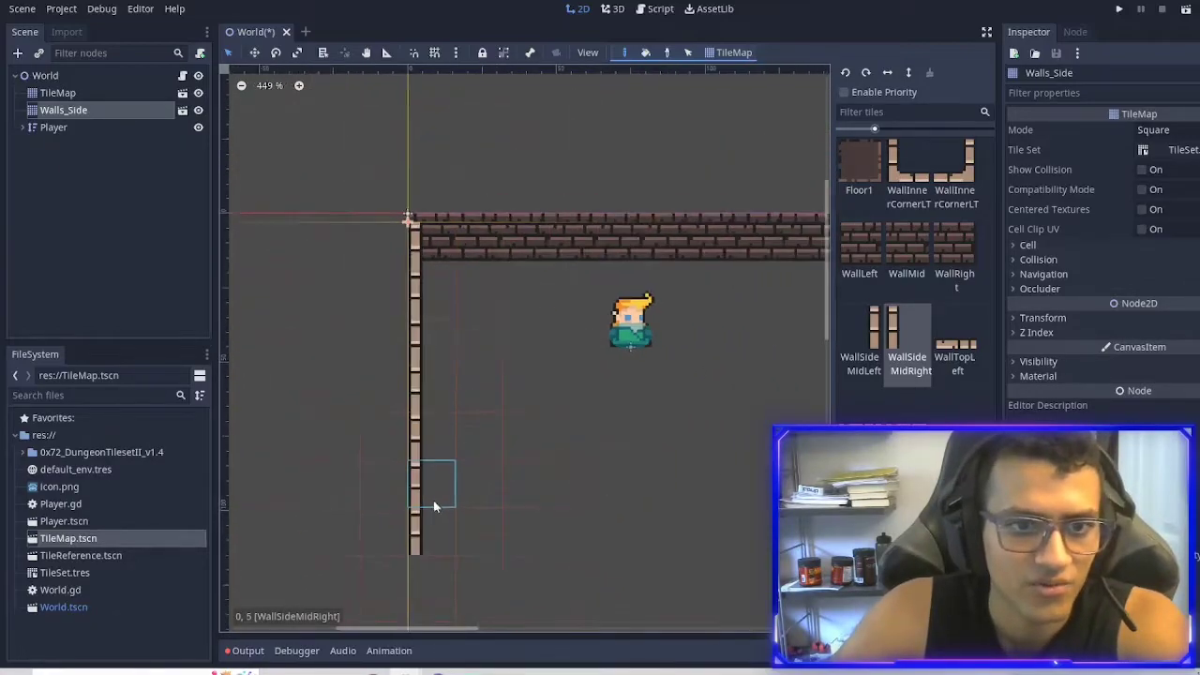
pyautogui.scroll(-3, 434, 505)
pyautogui.moveTo(434, 495); pyautogui.dragTo(440, 216, button='middle')
pyautogui.moveTo(440, 272); pyautogui.dragTo(440, 382)
pyautogui.moveTo(487, 264); pyautogui.dragTo(379, 440, button='middle')
pyautogui.moveTo(396, 341); pyautogui.dragTo(426, 303, button='middle')
# Run the project, delete the Zombie preload constant and the _input function from World.gd, and save the script.
pyautogui.click(1120, 13)
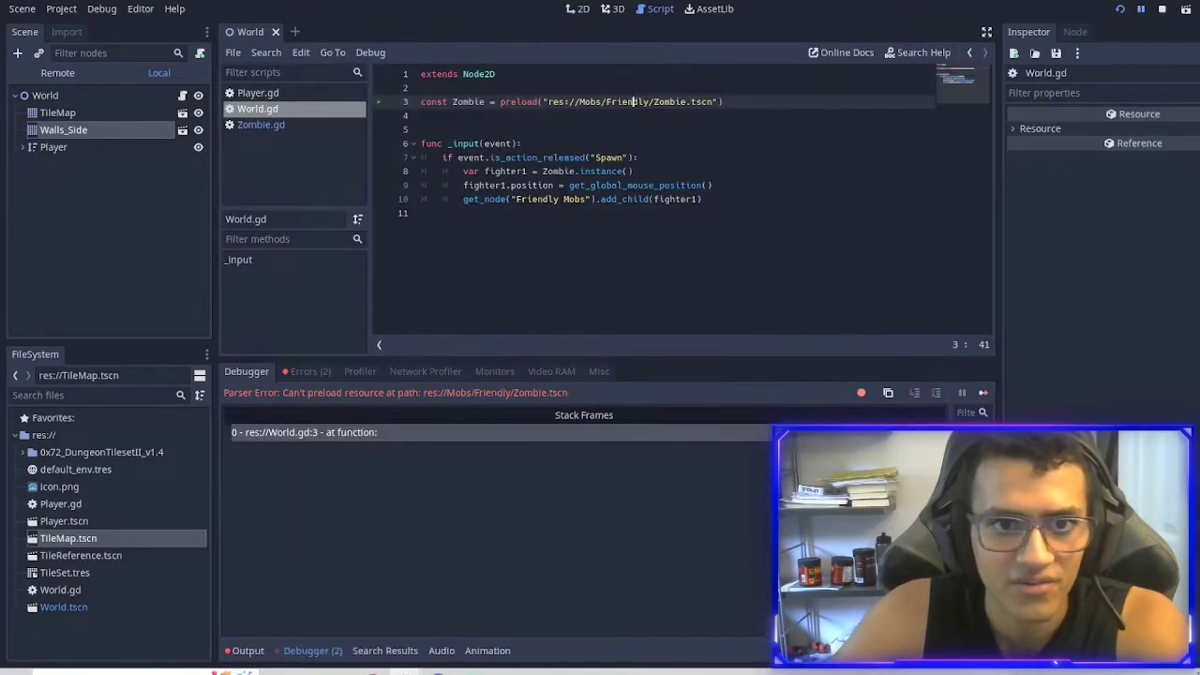
pyautogui.click(634, 172)
pyautogui.click(715, 185)
pyautogui.moveTo(725, 101); pyautogui.dragTo(398, 100)
pyautogui.press('BackSpace')
pyautogui.moveTo(431, 214); pyautogui.dragTo(324, 140)
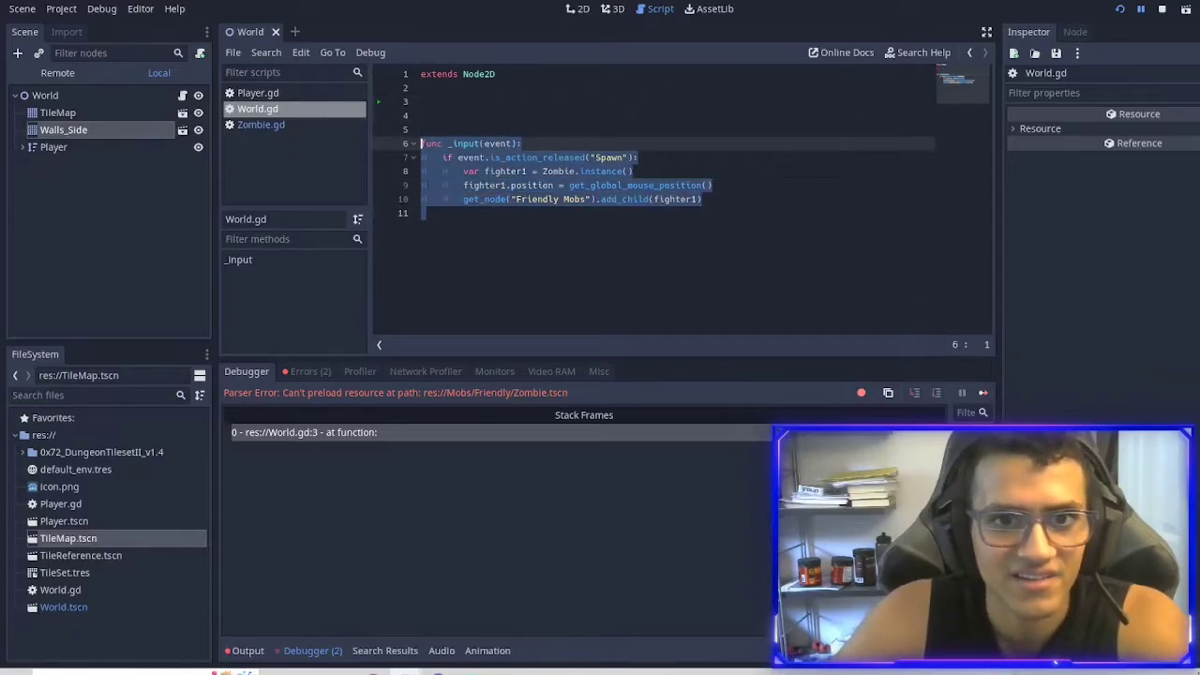
pyautogui.press('BackSpace')
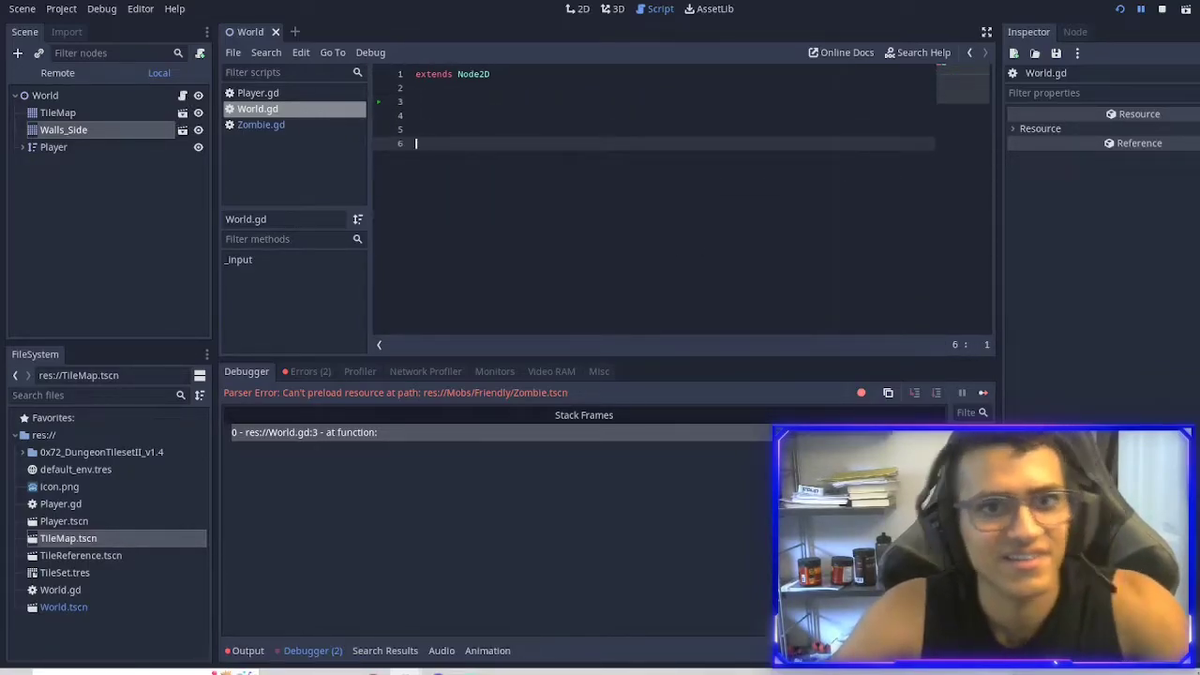
pyautogui.hotkey('ctrl', 's')
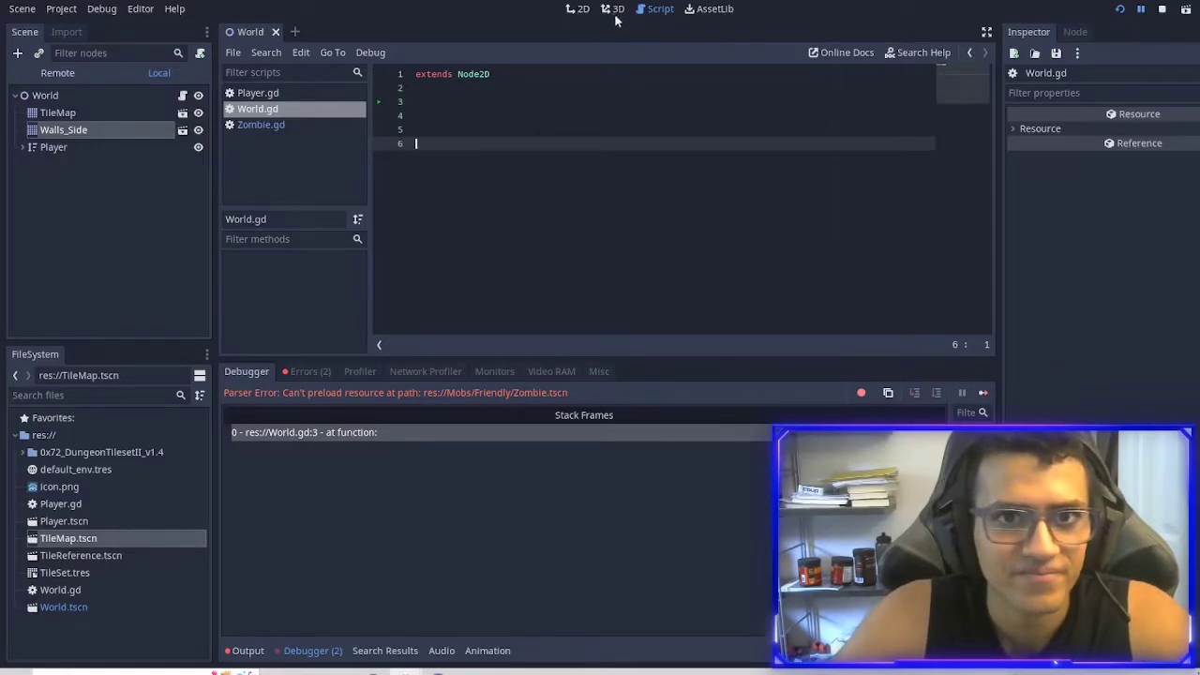
# Save the World scene, run the project and walk the player against the brick wall and side wall to test their collisions.
pyautogui.click(585, 13)
pyautogui.hotkey('ctrl', 's')
pyautogui.click(1063, 286)
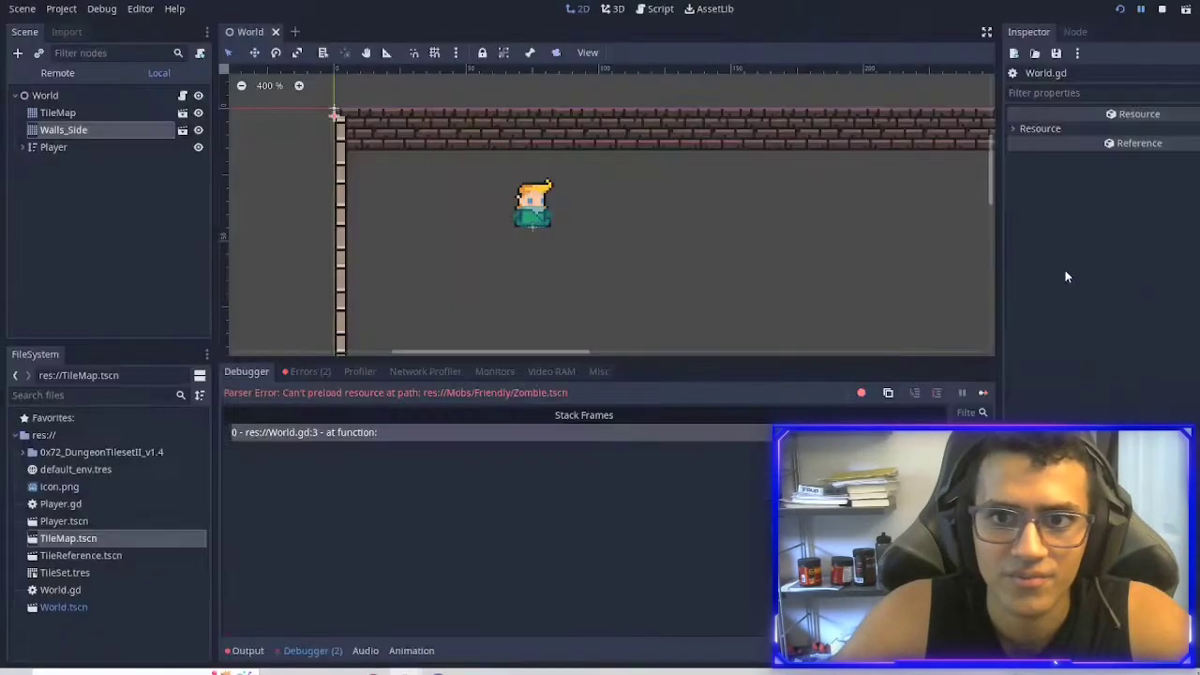
pyautogui.press('F5')
pyautogui.press('w')
pyautogui.press('a')
pyautogui.press('s')
pyautogui.press('Left')
pyautogui.press('Up')
pyautogui.press('Left')
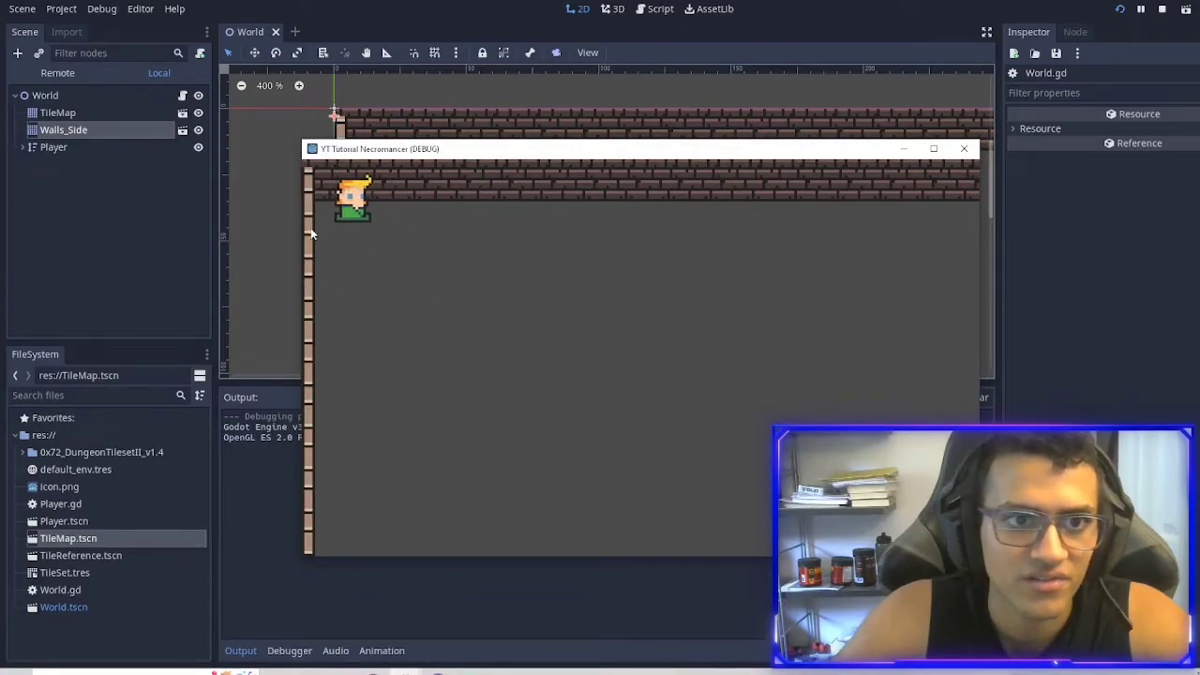
# Reset the Walls_Side node's position to 0, 0 and save the World scene.
pyautogui.press('s')
pyautogui.click(102, 130)
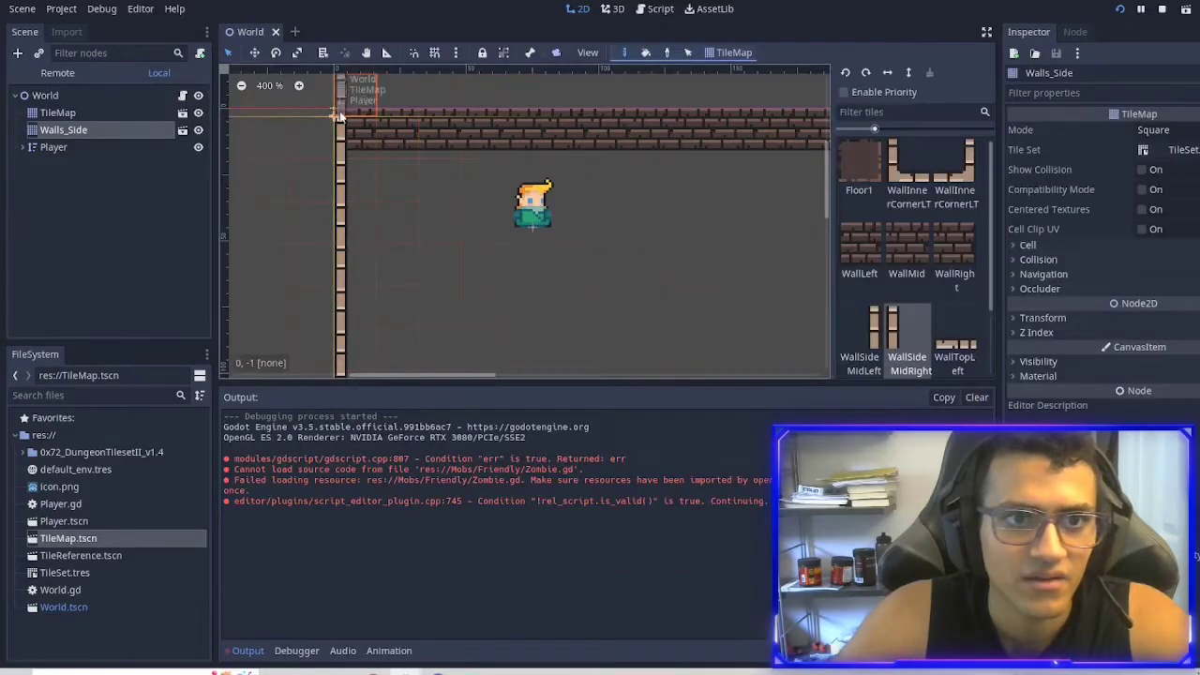
pyautogui.click(84, 114)
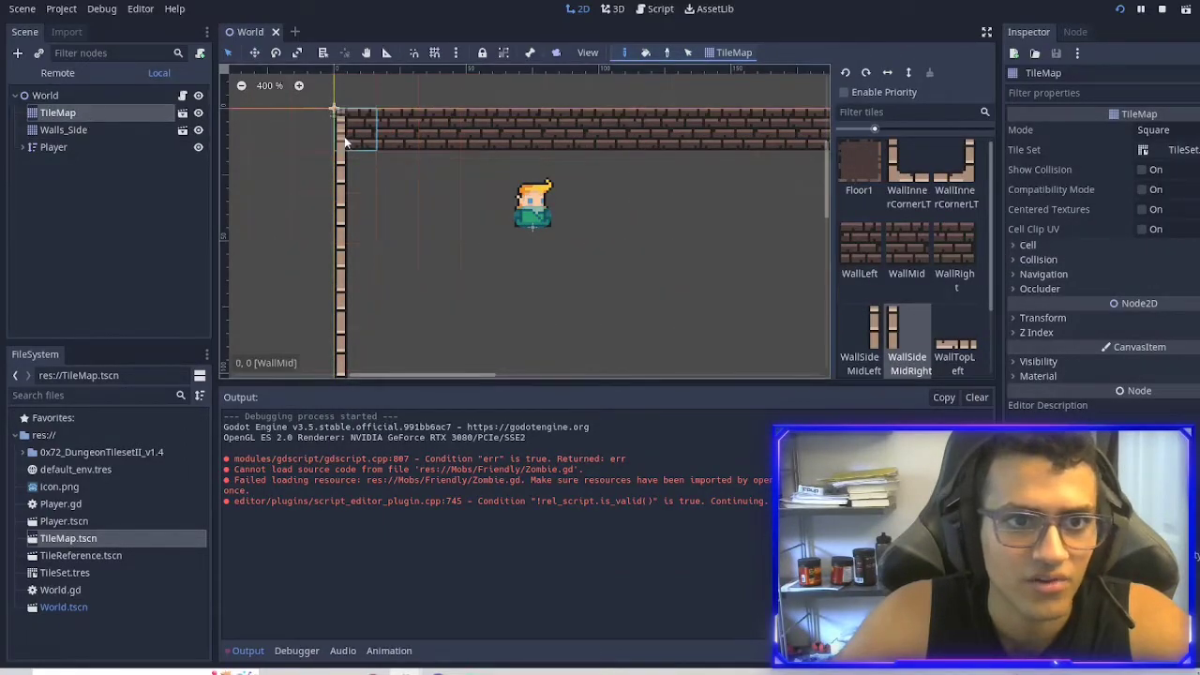
pyautogui.click(112, 129)
pyautogui.click(1088, 318)
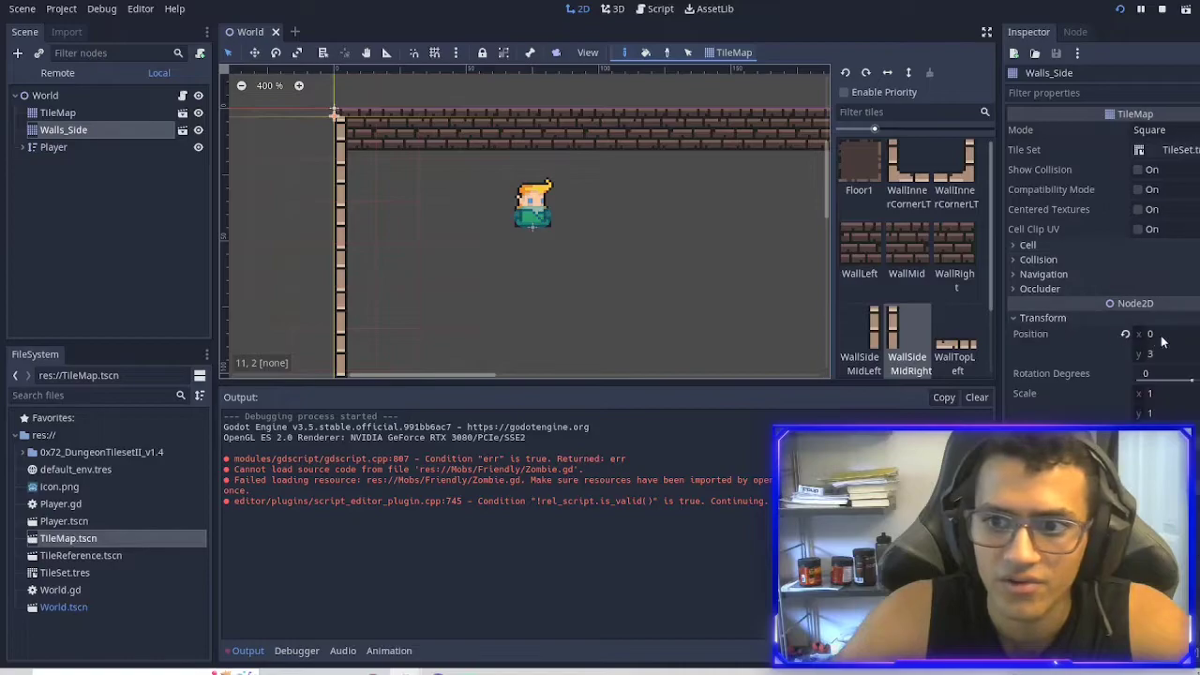
pyautogui.click(1126, 334)
pyautogui.moveTo(478, 295); pyautogui.dragTo(457, 198, button='middle')
pyautogui.scroll(-8, 433, 230)
pyautogui.hotkey('ctrl', 's')
# Place the left-hand WallInnerCorner tile at the lower end of the side wall on Walls_Side, in column 0.
pyautogui.moveTo(509, 261); pyautogui.dragTo(503, 275, button='middle')
pyautogui.scroll(-1, 511, 272)
pyautogui.moveTo(747, 161); pyautogui.dragTo(573, 205, button='middle')
pyautogui.moveTo(693, 236); pyautogui.dragTo(761, 184, button='middle')
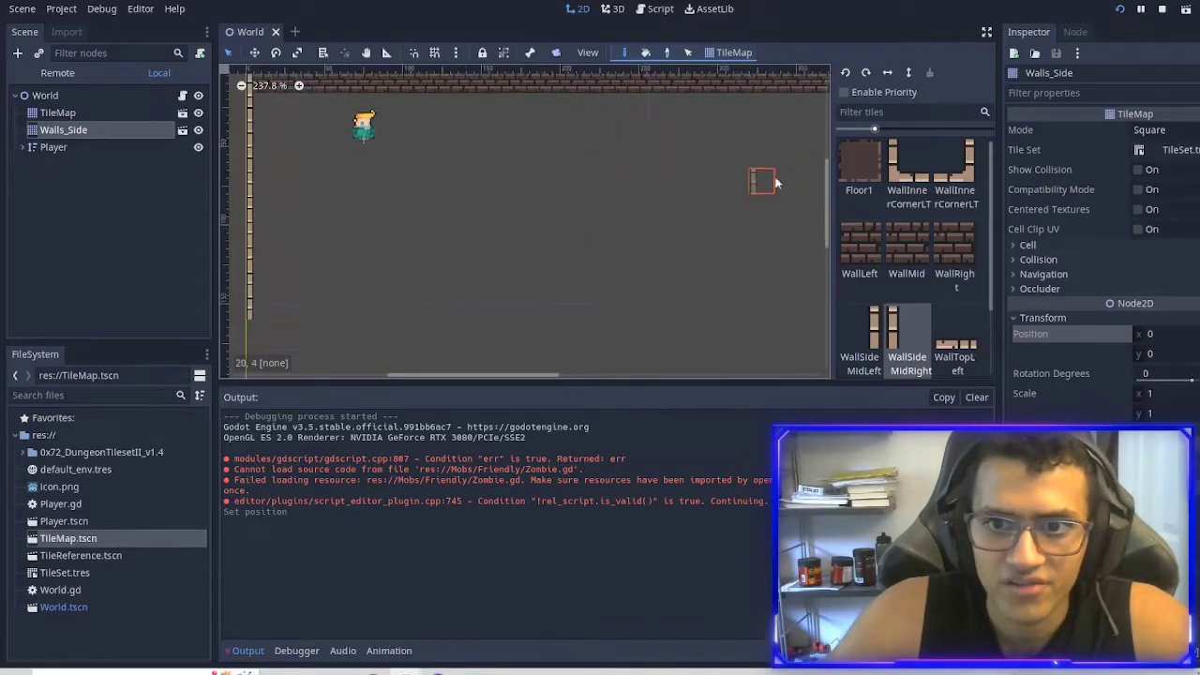
pyautogui.click(916, 181)
pyautogui.moveTo(338, 306); pyautogui.dragTo(408, 227, button='middle')
pyautogui.click(335, 257)
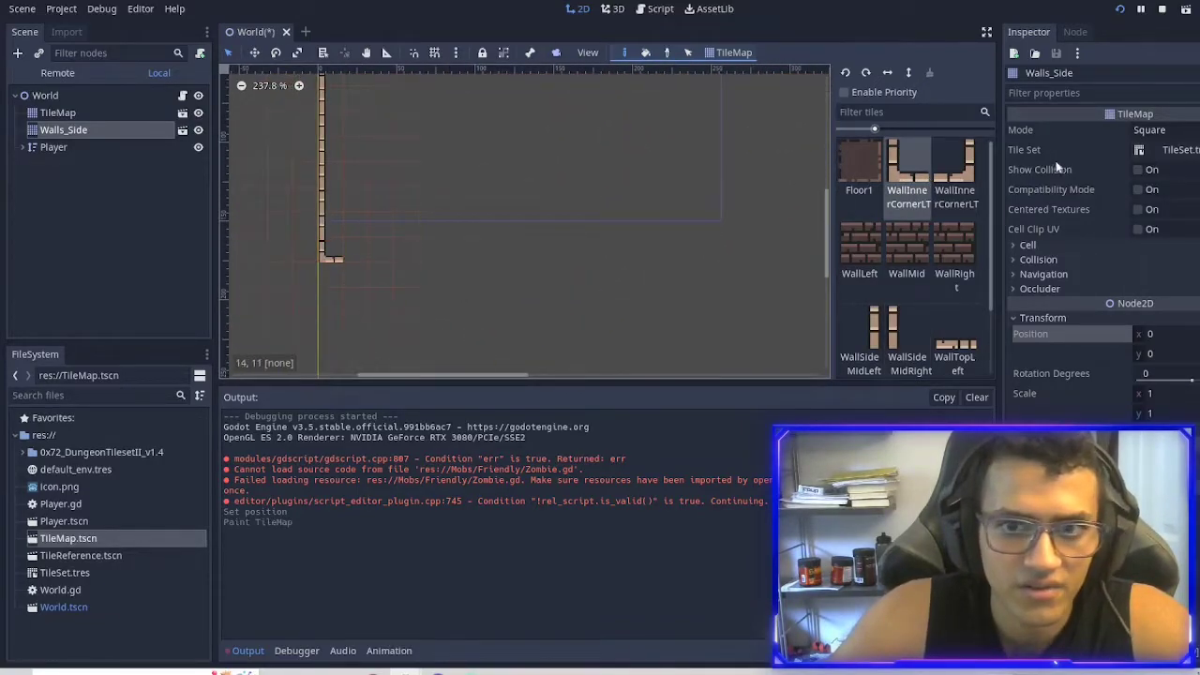
# Paint a row of WallMid tiles along row 11 below the corner tile, from column 0 to column 24.
pyautogui.click(907, 248)
pyautogui.click(354, 274)
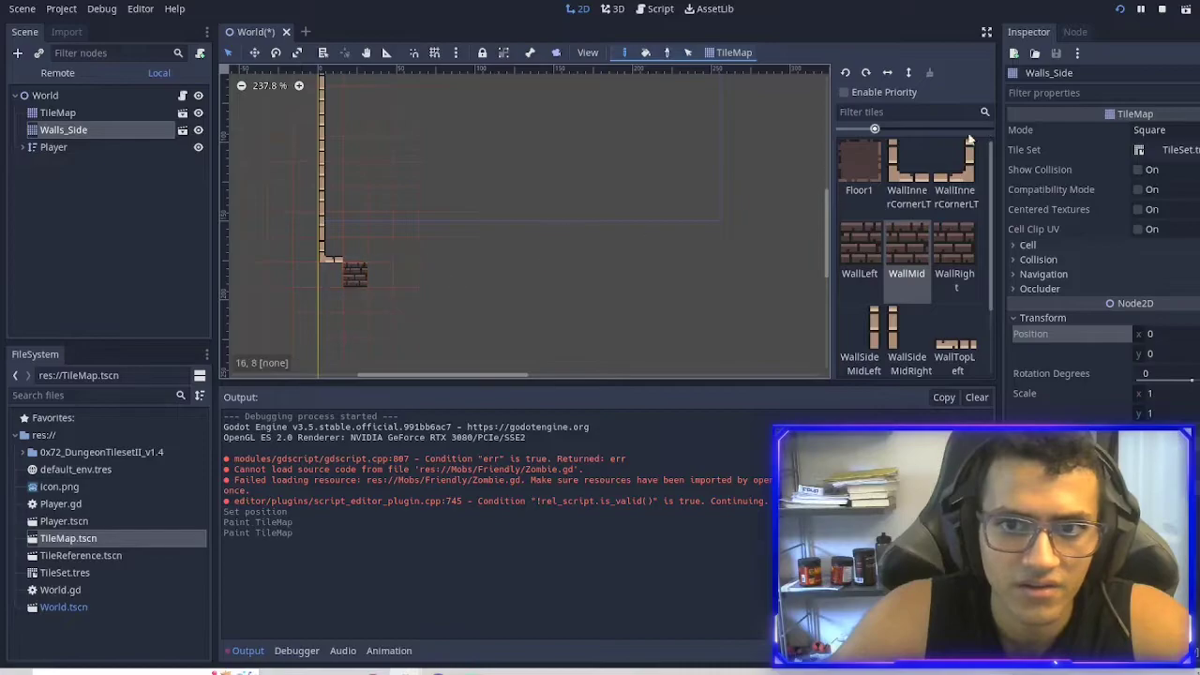
pyautogui.click(328, 275)
pyautogui.moveTo(370, 273); pyautogui.dragTo(784, 275)
pyautogui.moveTo(786, 275); pyautogui.dragTo(604, 358, button='middle')
pyautogui.scroll(-1, 620, 330)
pyautogui.moveTo(635, 351); pyautogui.dragTo(751, 356)
# Place the right-hand WallInnerCorner tile above the lower brick wall's far end and paint WallSideMidLeft tiles from it up to the upper wall.
pyautogui.click(968, 178)
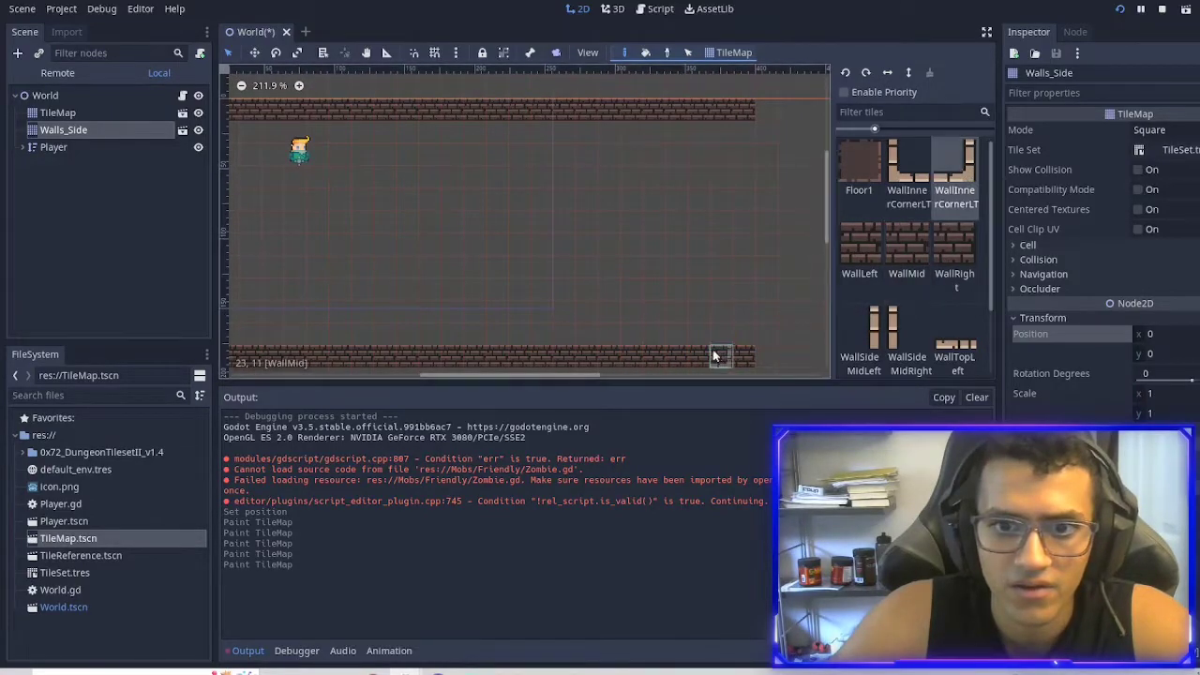
pyautogui.click(742, 347)
pyautogui.scroll(-1, 928, 305)
pyautogui.click(862, 310)
pyautogui.moveTo(742, 330); pyautogui.dragTo(744, 112)
# Paint WallTopLeft tiles between the two lower corner tiles and finish the lower brick wall's right end with a WallRight tile.
pyautogui.click(958, 311)
pyautogui.moveTo(655, 298); pyautogui.dragTo(696, 259, button='middle')
pyautogui.moveTo(747, 291); pyautogui.dragTo(266, 292)
pyautogui.moveTo(334, 127)
pyautogui.mouseDown(button='middle')
pyautogui.moveTo(364, 217)
pyautogui.moveTo(341, 166)
pyautogui.mouseUp(button='middle')
pyautogui.scroll(-1, 364, 217)
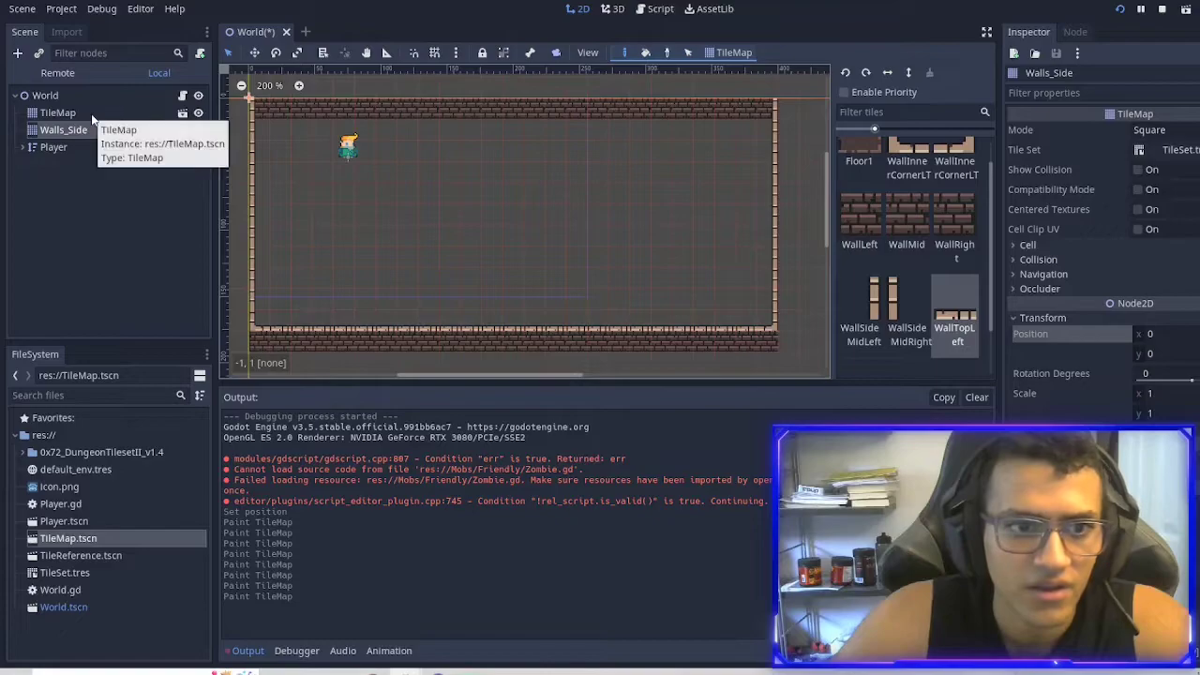
pyautogui.click(954, 220)
pyautogui.click(759, 340)
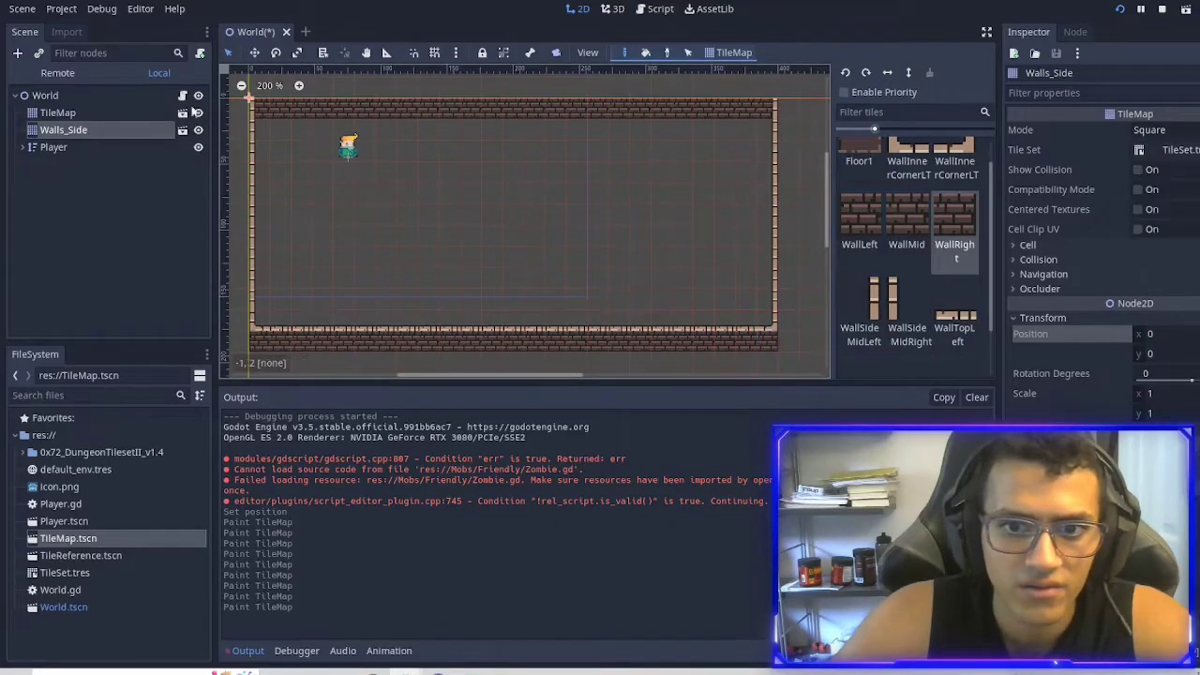
# Choose the Floor1 tile and the bucket fill tool for the TileMap node.
pyautogui.click(140, 112)
pyautogui.click(871, 156)
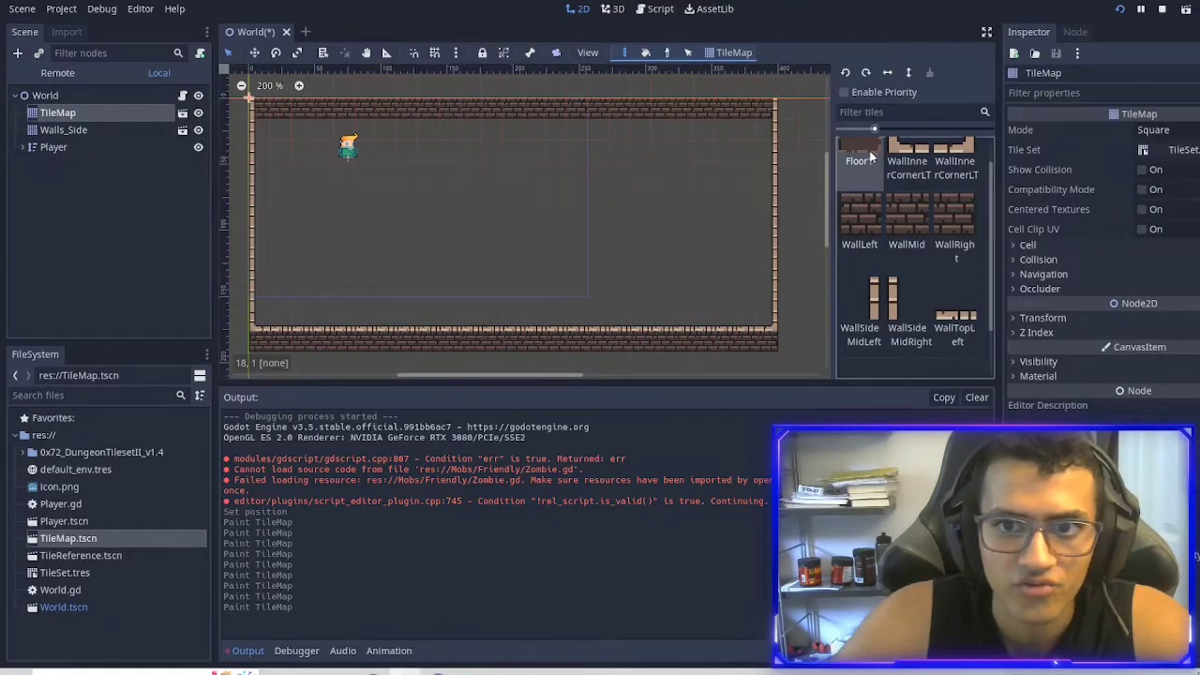
pyautogui.click(644, 55)
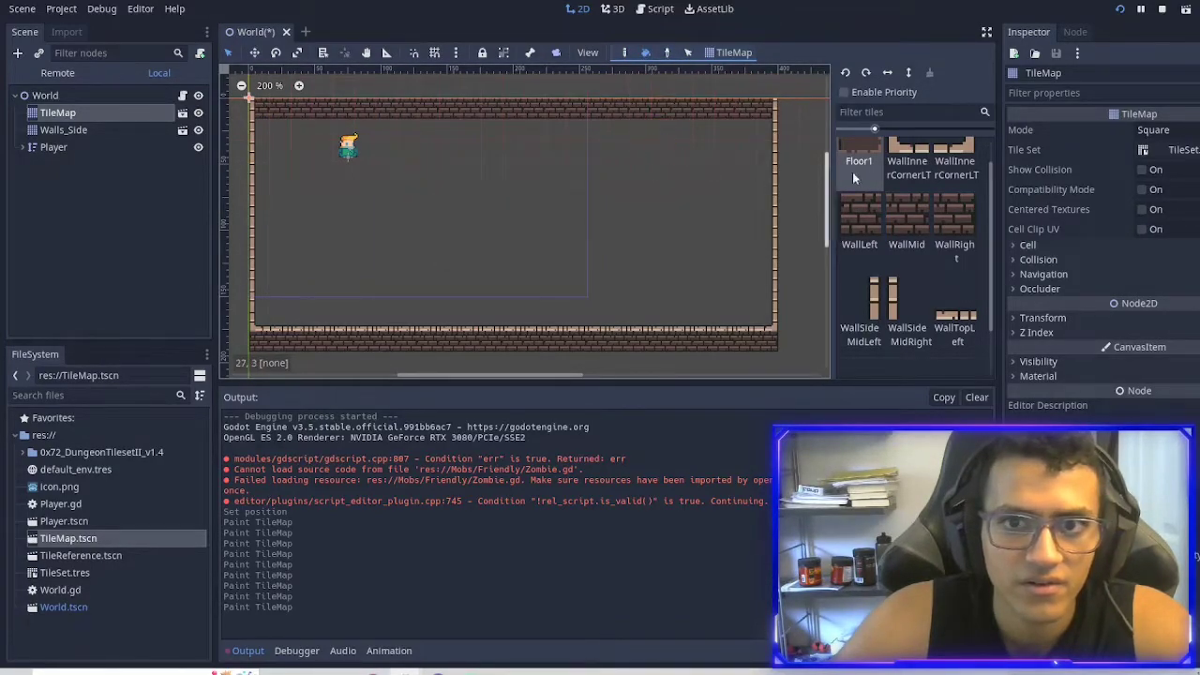
pyautogui.scroll(1, 885, 174)
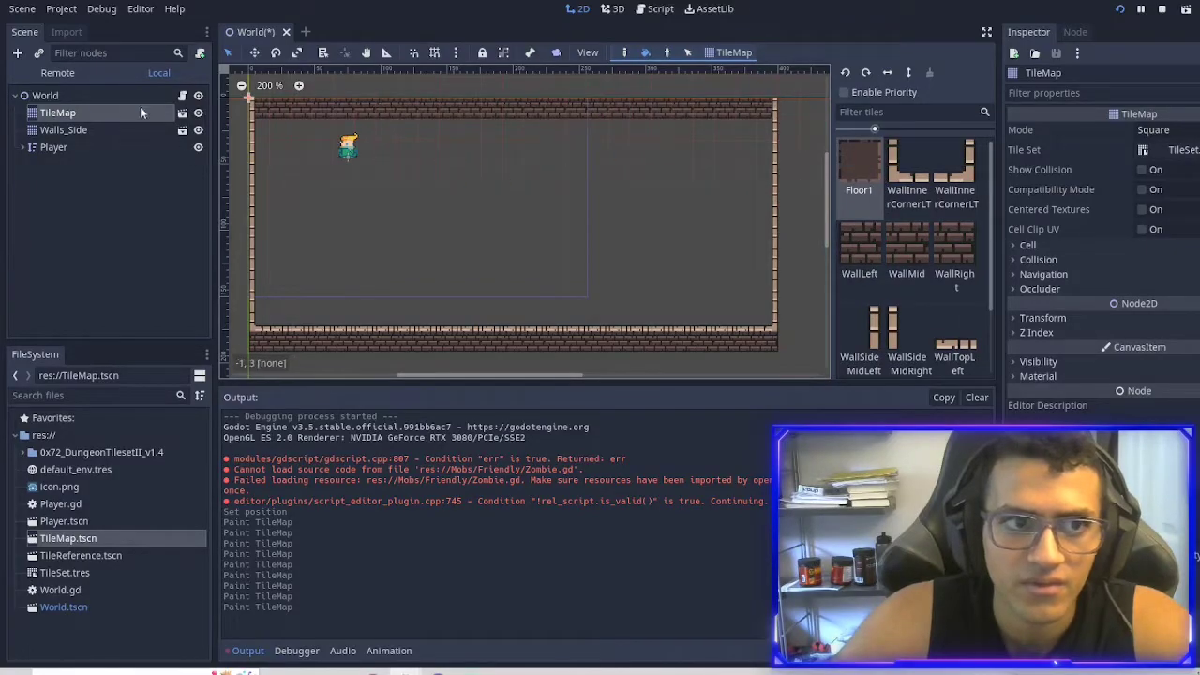
# Try bucket-filling the room interior with Floor1 tiles on Walls_Side, and undo the fill.
pyautogui.click(75, 130)
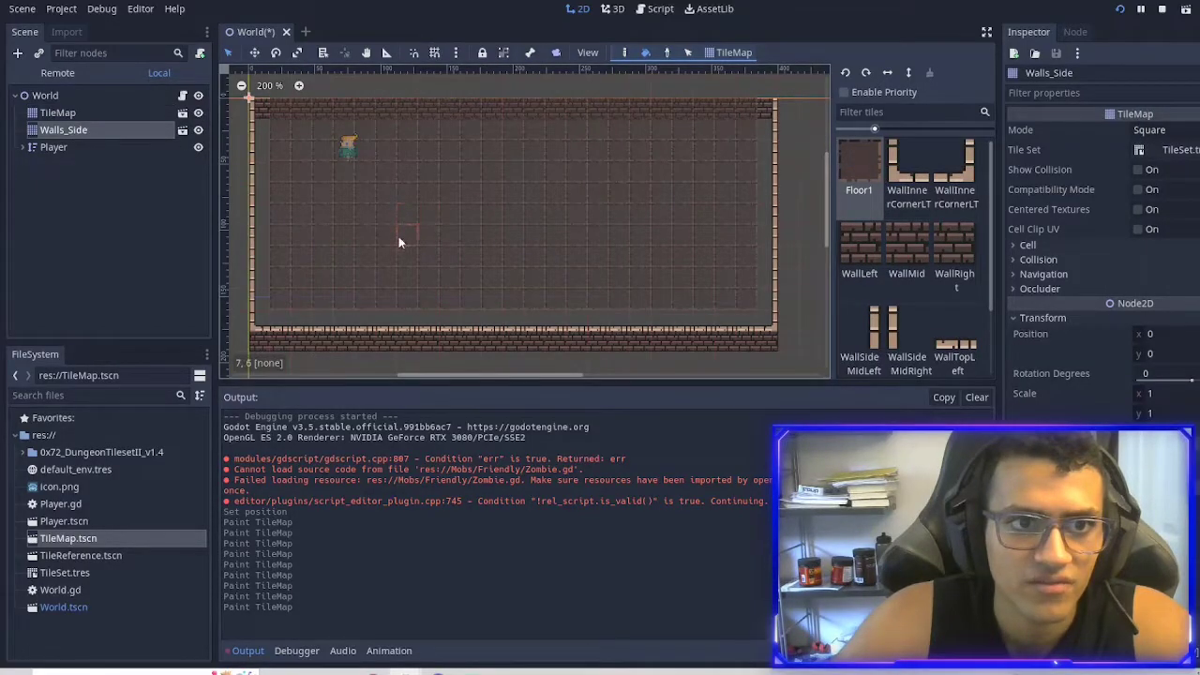
pyautogui.click(470, 254)
pyautogui.hotkey('ctrl', 'z')
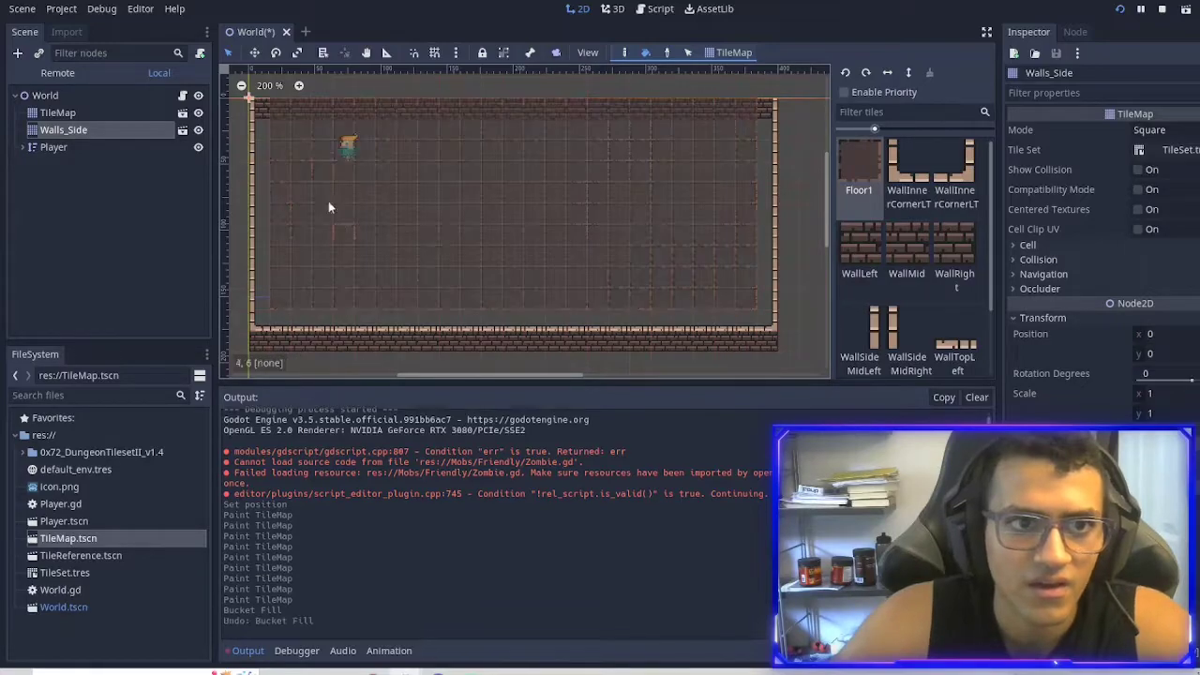
# Outline the room's inner edge with Floor1 tiles on the TileMap node and bucket-fill the interior with the same tile.
pyautogui.click(66, 113)
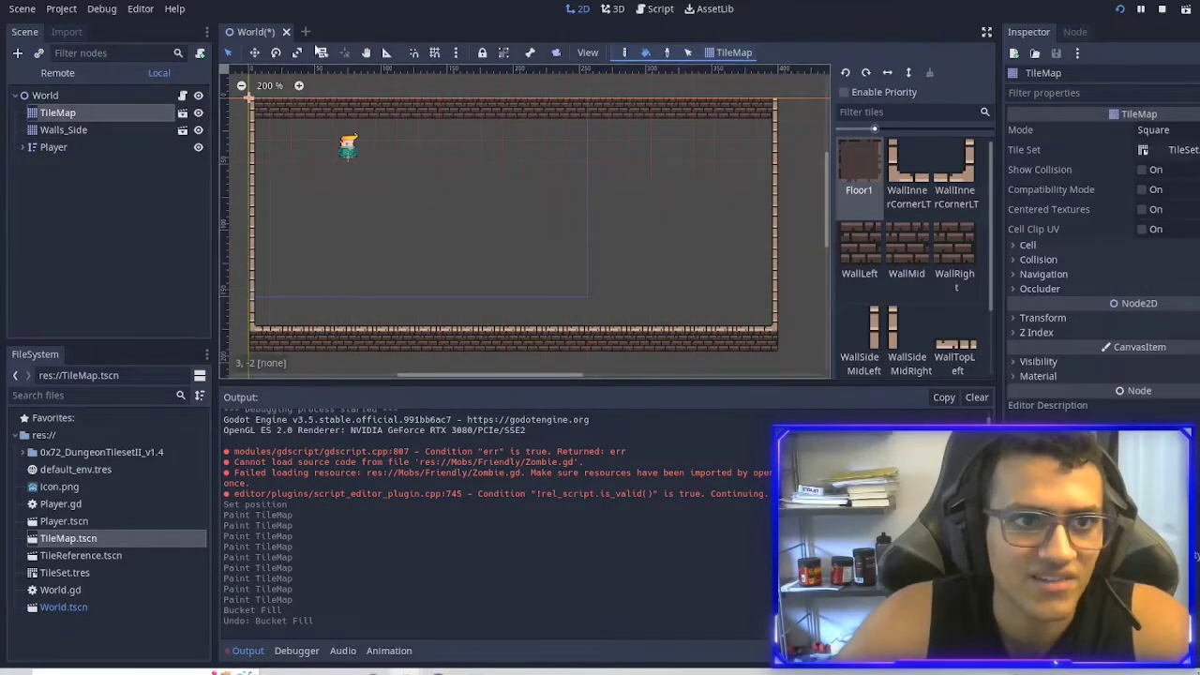
pyautogui.click(626, 53)
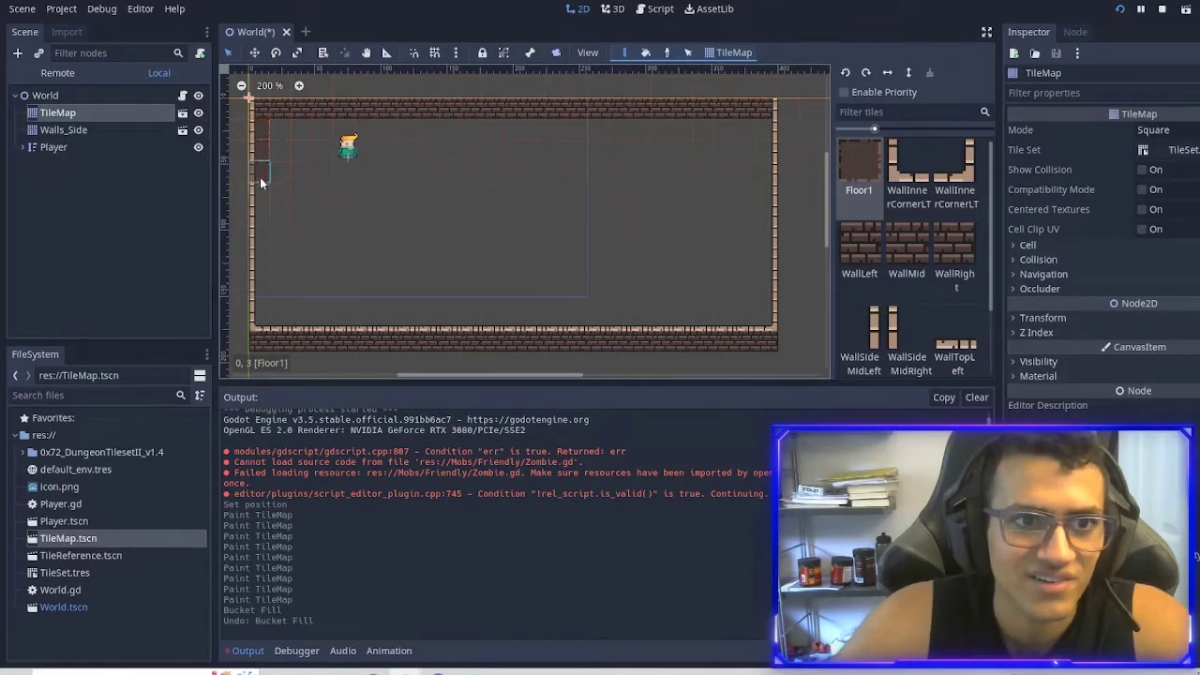
pyautogui.moveTo(267, 318)
pyautogui.mouseDown()
pyautogui.moveTo(750, 313)
pyautogui.moveTo(761, 267)
pyautogui.mouseUp()
pyautogui.moveTo(763, 141)
pyautogui.mouseDown()
pyautogui.moveTo(739, 130)
pyautogui.moveTo(285, 127)
pyautogui.mouseUp()
pyautogui.click(645, 52)
pyautogui.click(364, 120)
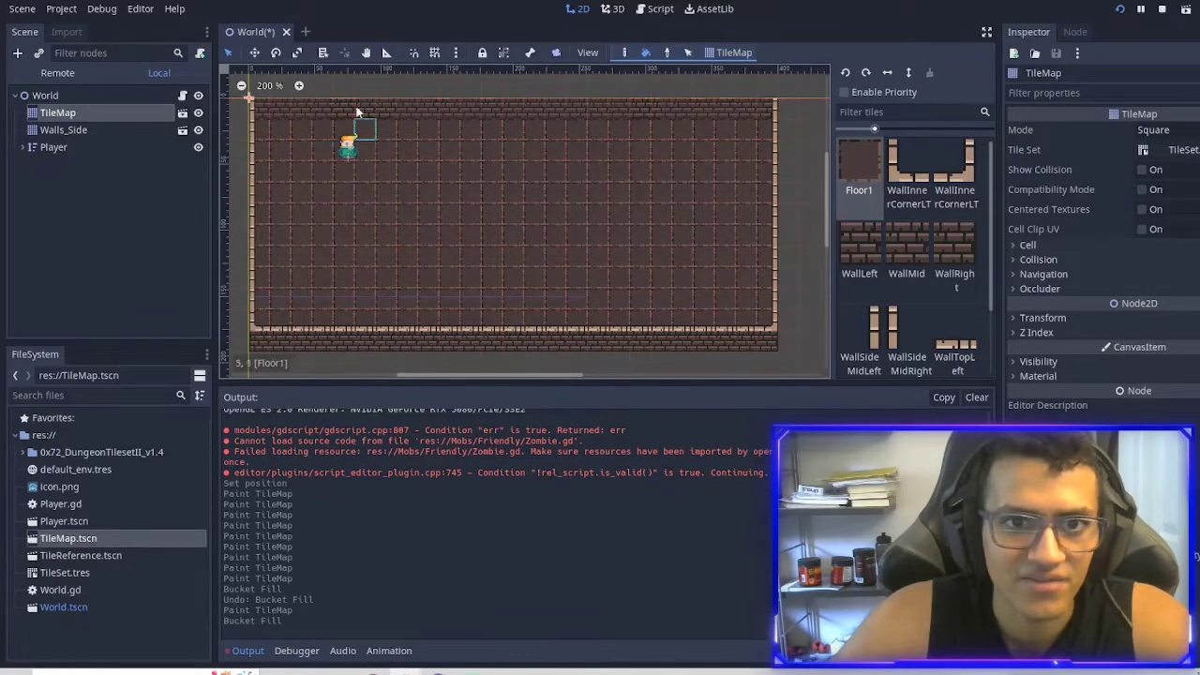
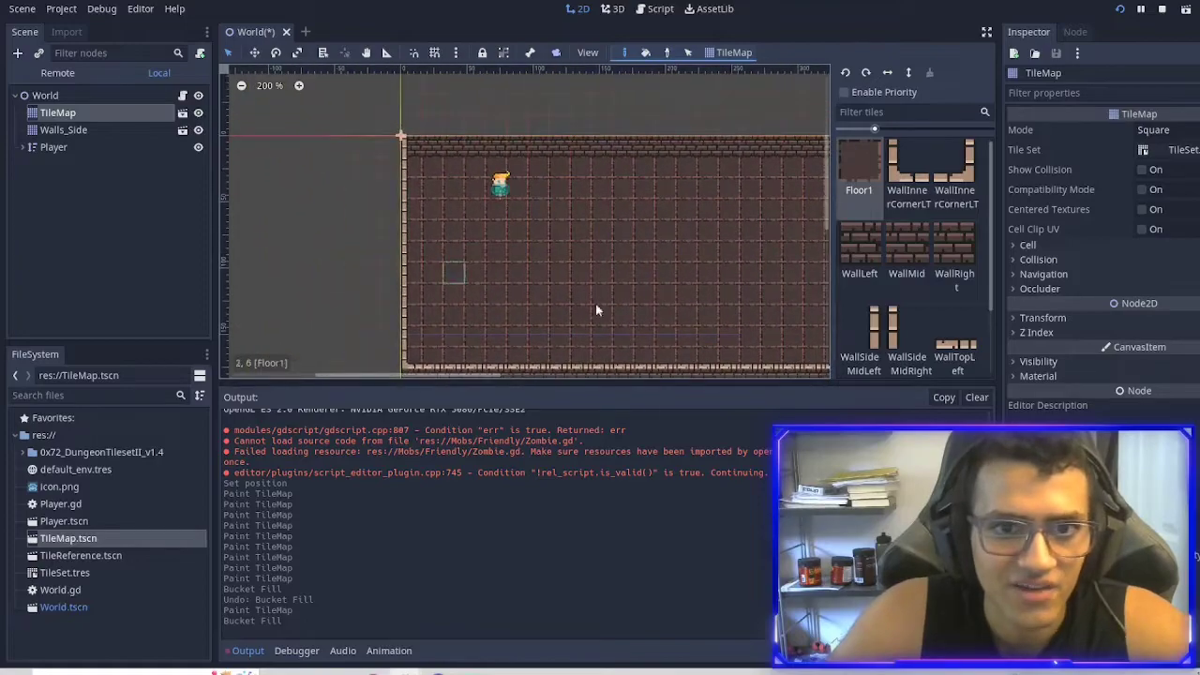
# Save and run the project, and walk the player around the floor and against the upper and left walls.
pyautogui.moveTo(597, 308); pyautogui.dragTo(475, 219, button='middle')
pyautogui.click(1121, 10)
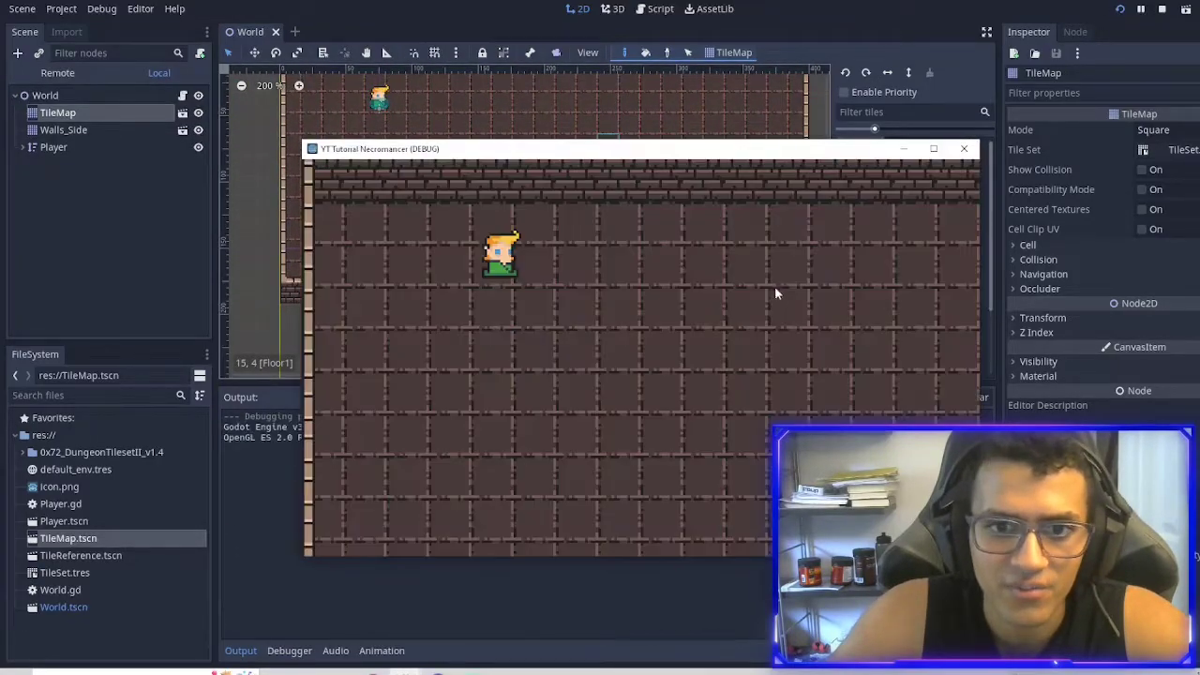
pyautogui.press('d')
pyautogui.press('w')
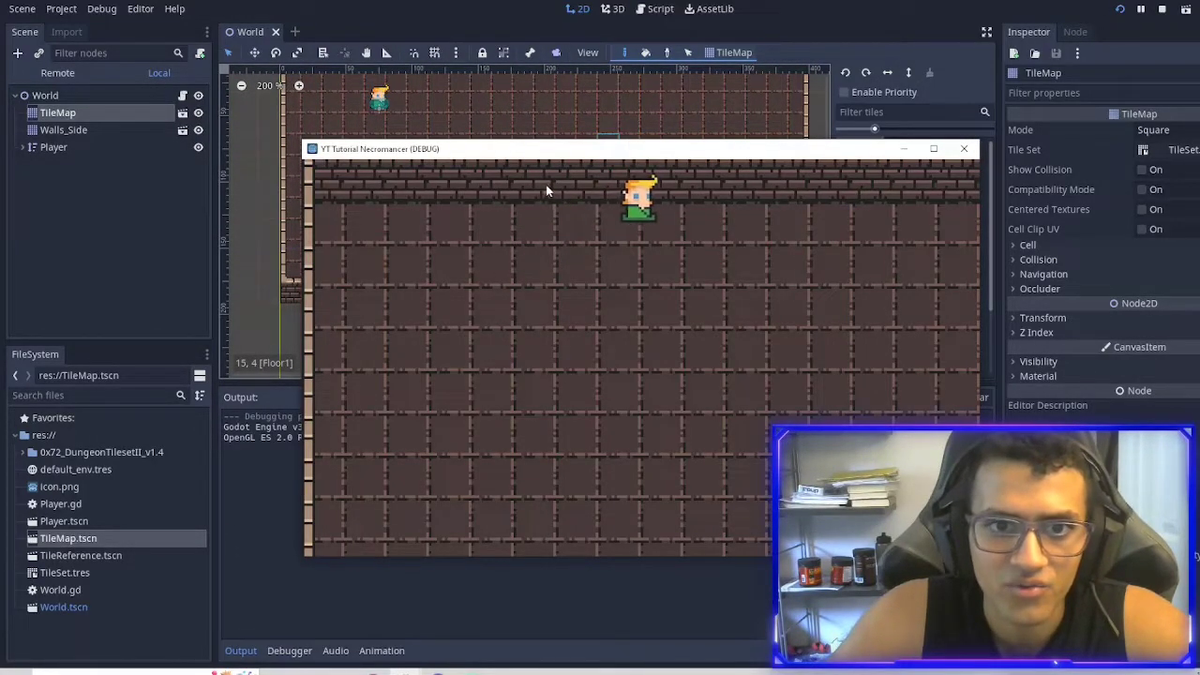
pyautogui.press('Left')
pyautogui.press('Down')
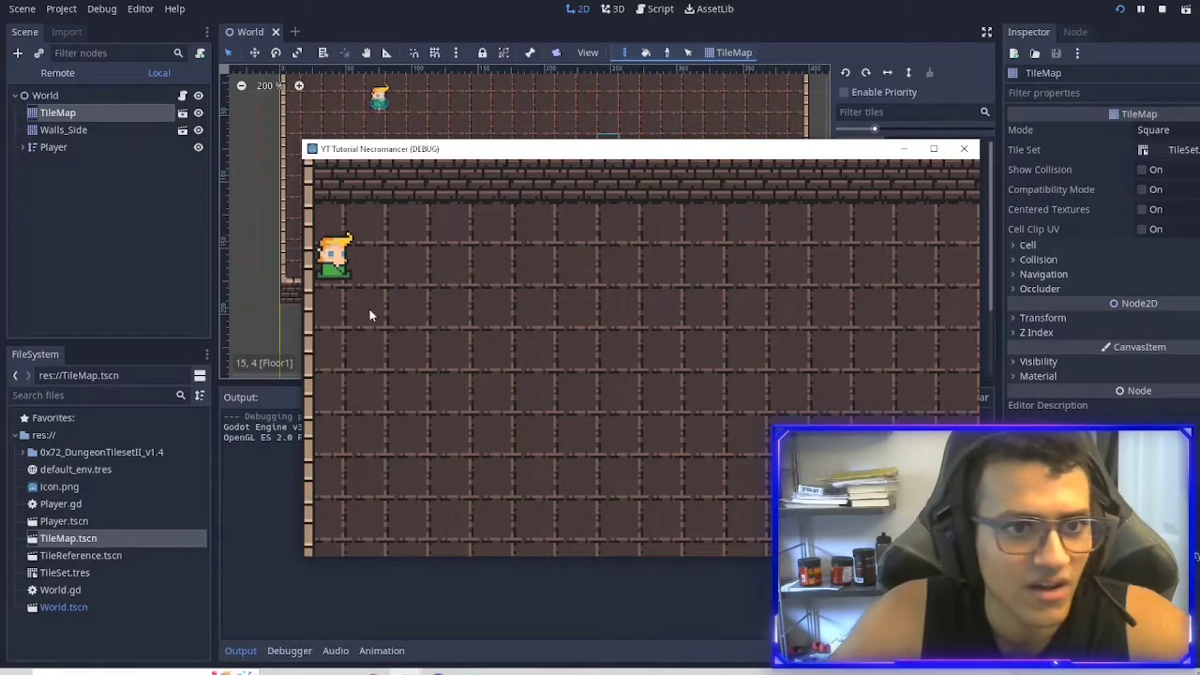
pyautogui.press('d')
pyautogui.press('s')
# Add a Camera2D node as a child of the Player body inside the Player YSort.
pyautogui.click(178, 183)
pyautogui.moveTo(559, 195); pyautogui.dragTo(609, 218, button='middle')
pyautogui.click(24, 148)
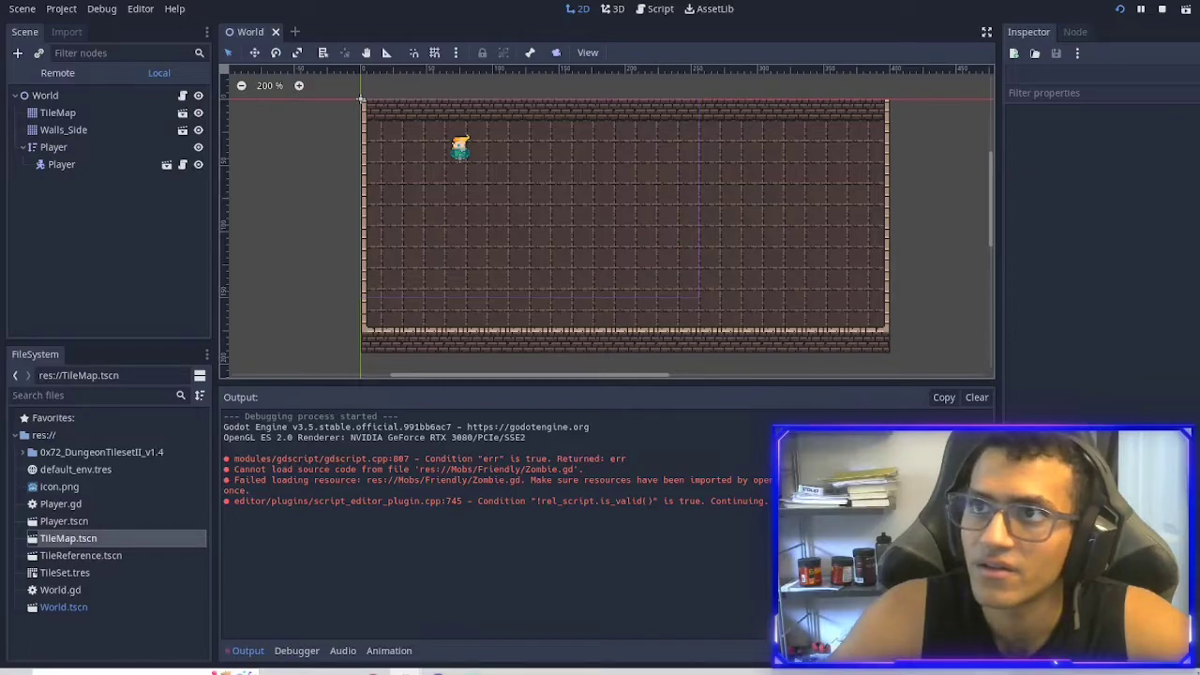
pyautogui.click(61, 164)
pyautogui.click(17, 54)
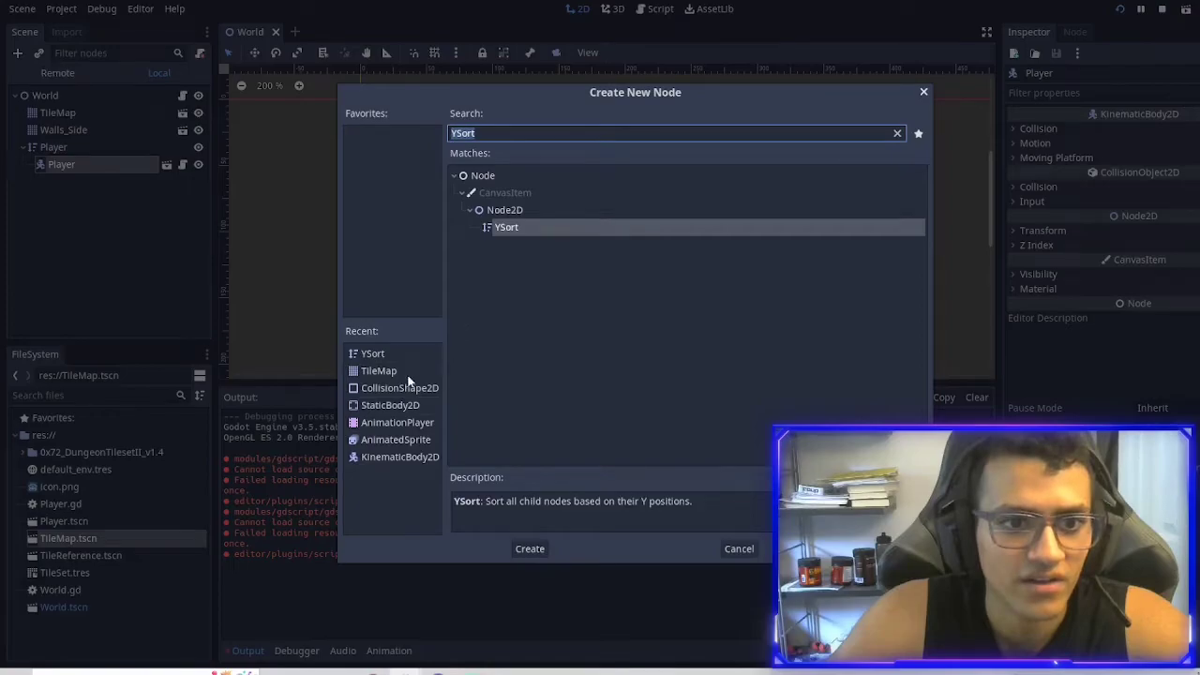
pyautogui.write('cam')
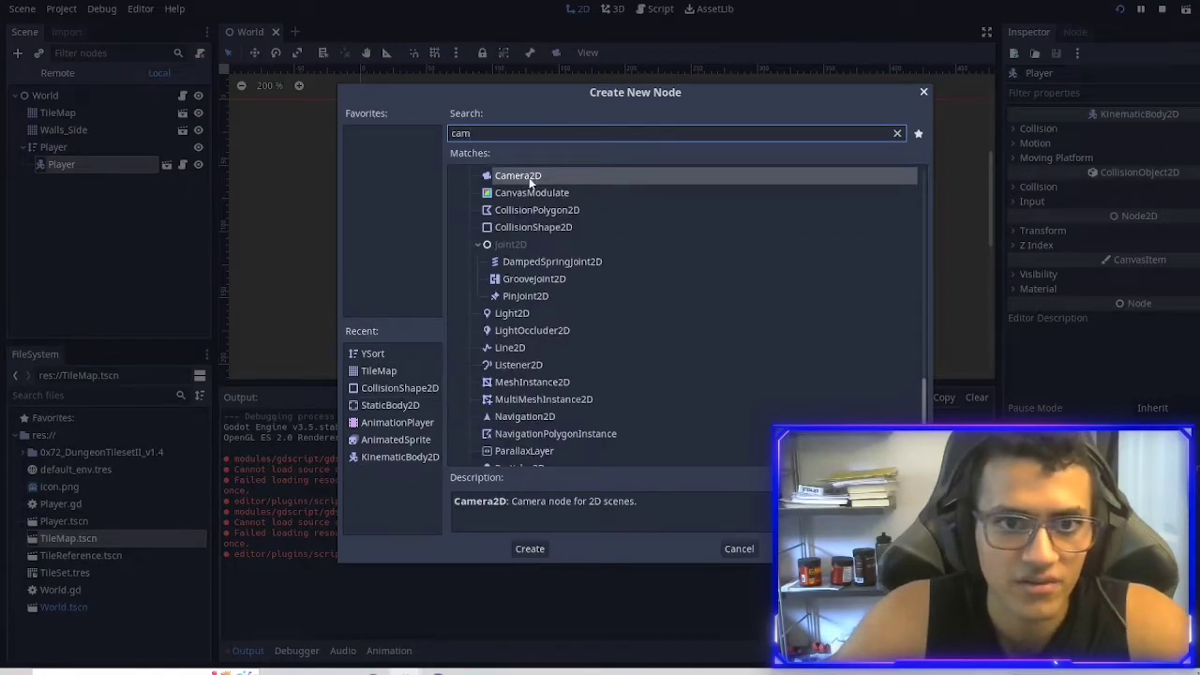
pyautogui.click(530, 551)
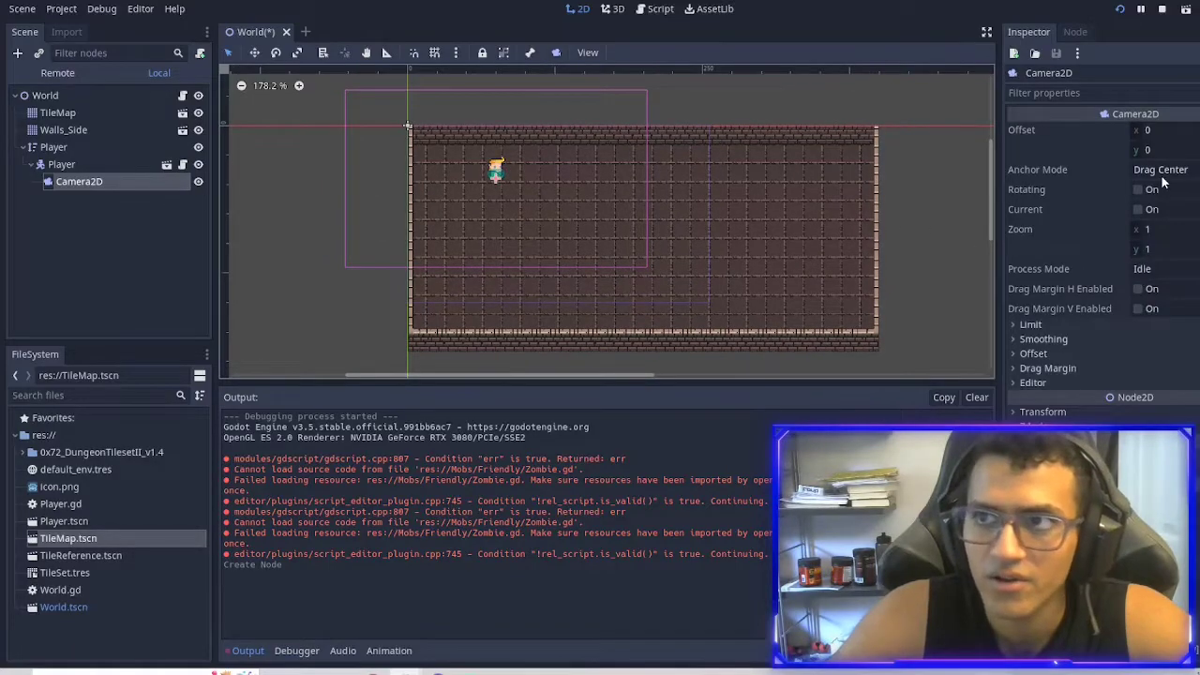
# Set the Camera2D's left and top limits to 0.
pyautogui.click(1031, 325)
pyautogui.click(1017, 341)
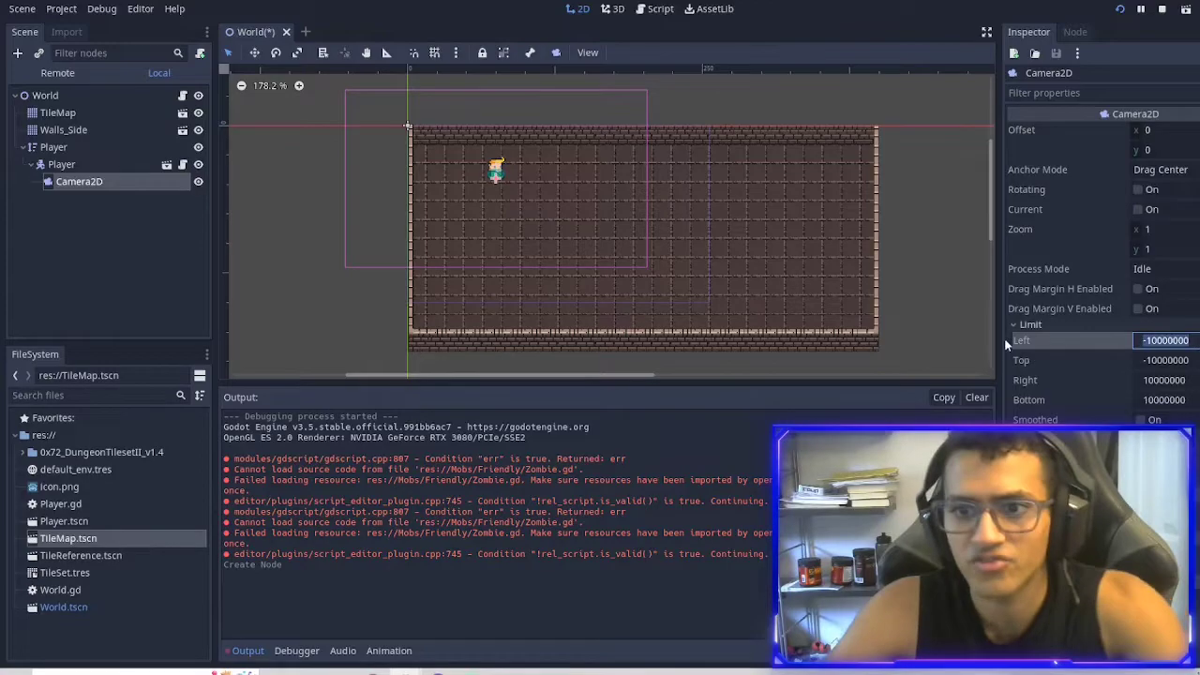
pyautogui.write('0')
pyautogui.click(1026, 359)
pyautogui.write('0')
pyautogui.press('Return')
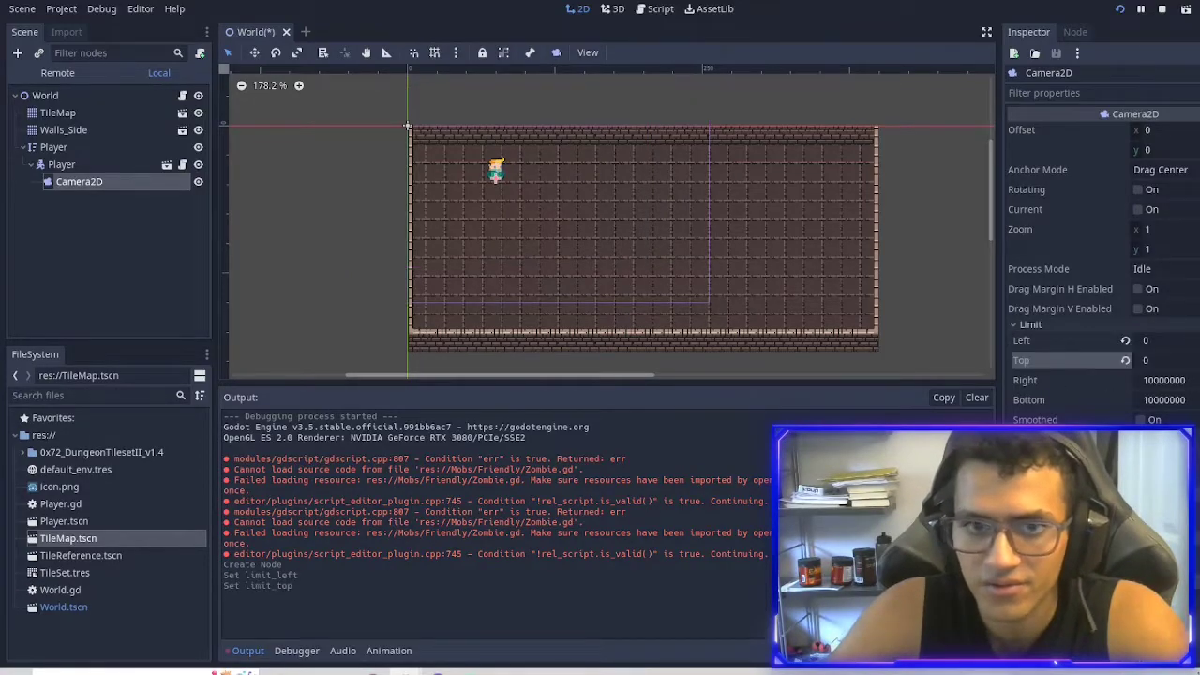
# Set the Camera2D's right limit to 400 and bottom limit to 192 to match the room's lower-right corner.
pyautogui.scroll(7, 609, 283)
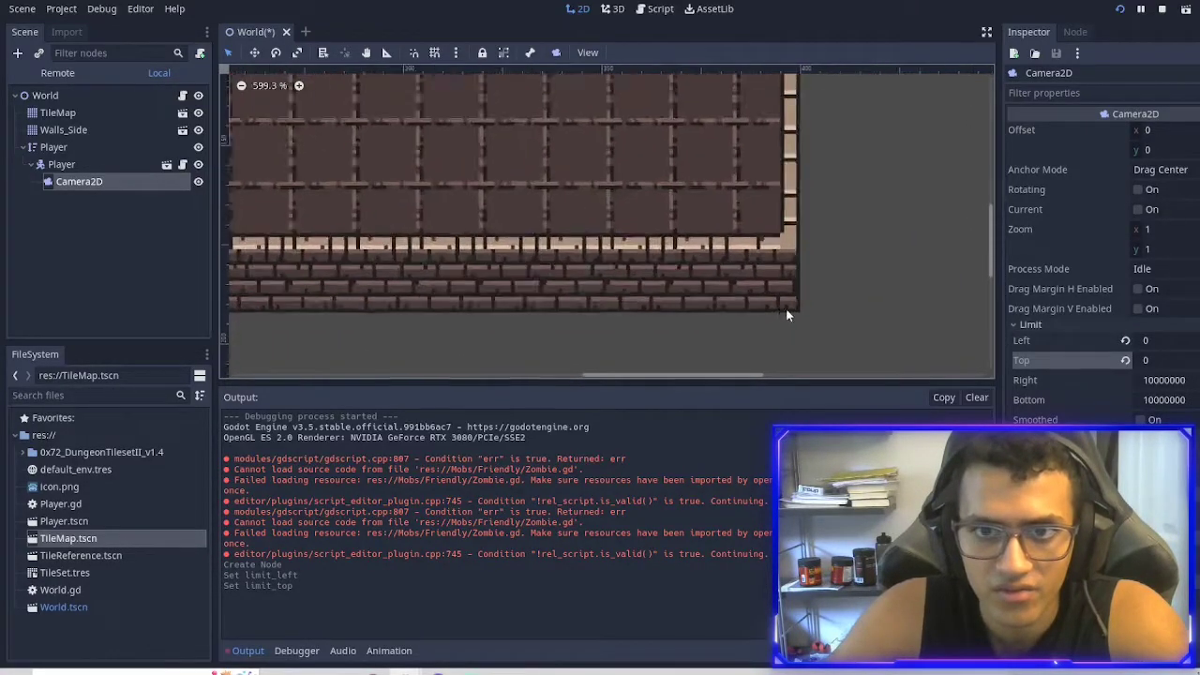
pyautogui.scroll(8, 787, 300)
pyautogui.click(1168, 383)
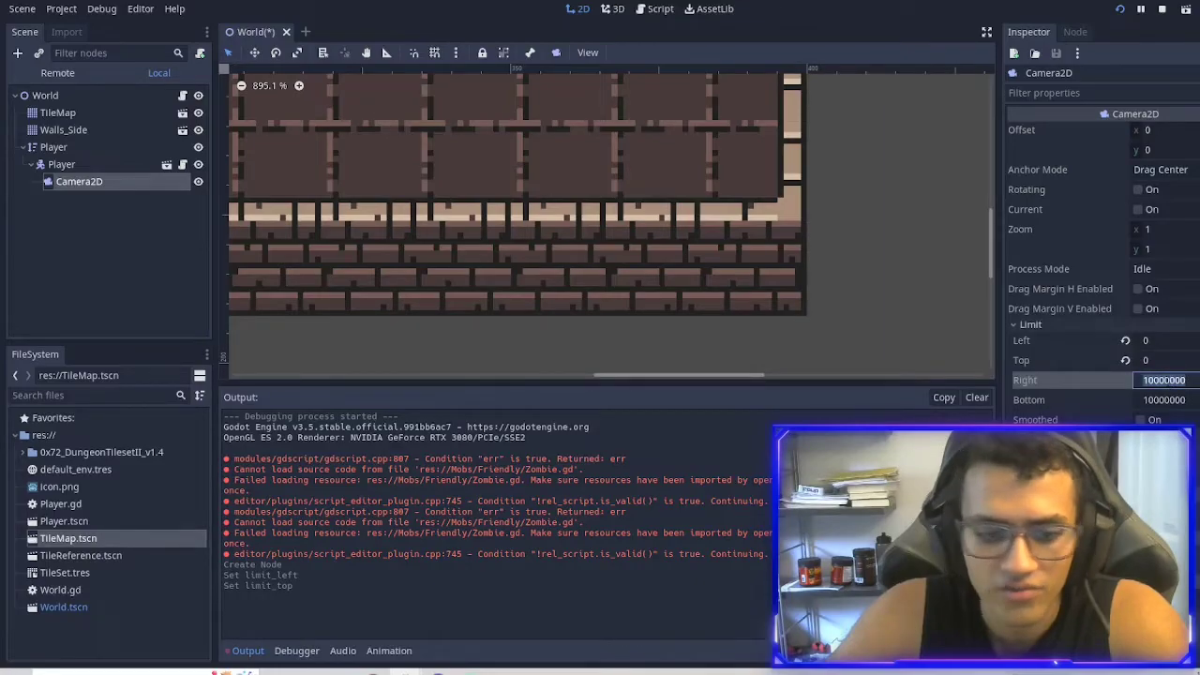
pyautogui.write('400')
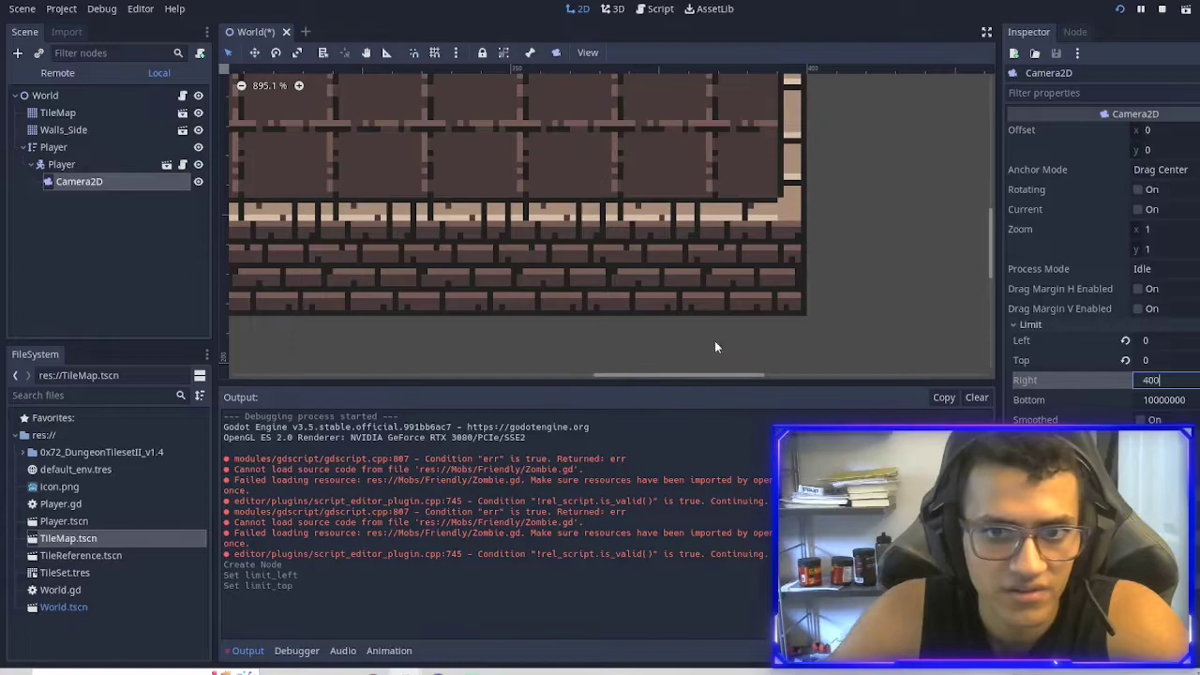
pyautogui.press('Return')
pyautogui.scroll(15, 618, 302)
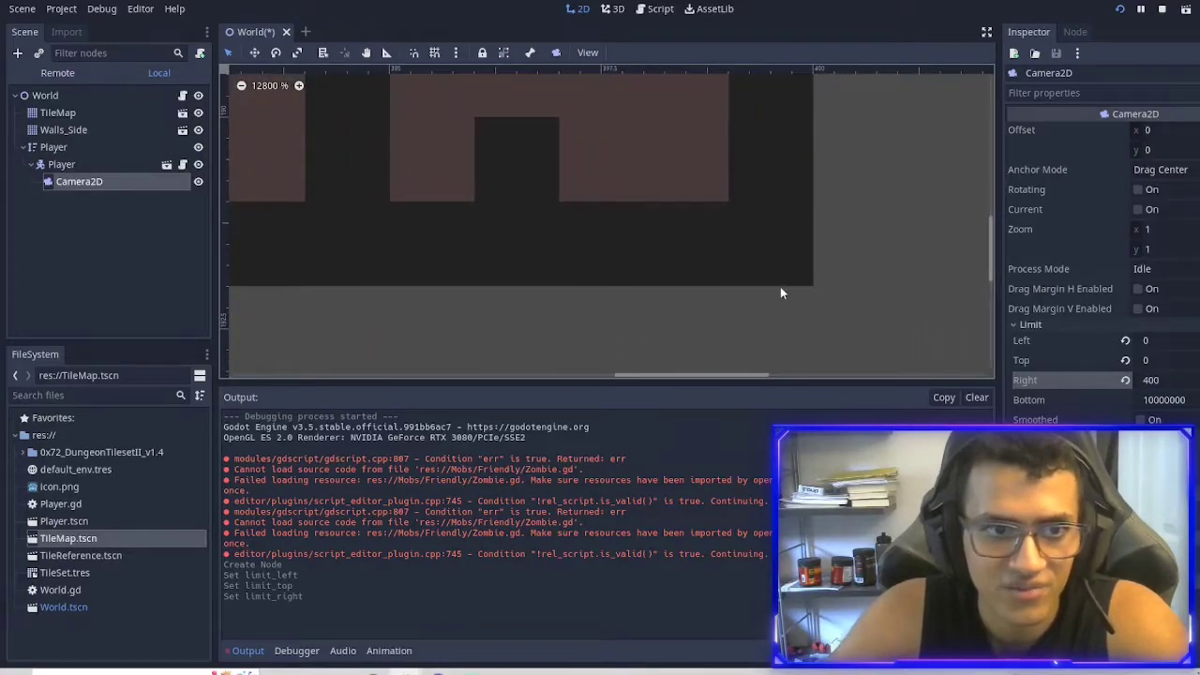
pyautogui.moveTo(772, 287); pyautogui.dragTo(658, 296, button='middle')
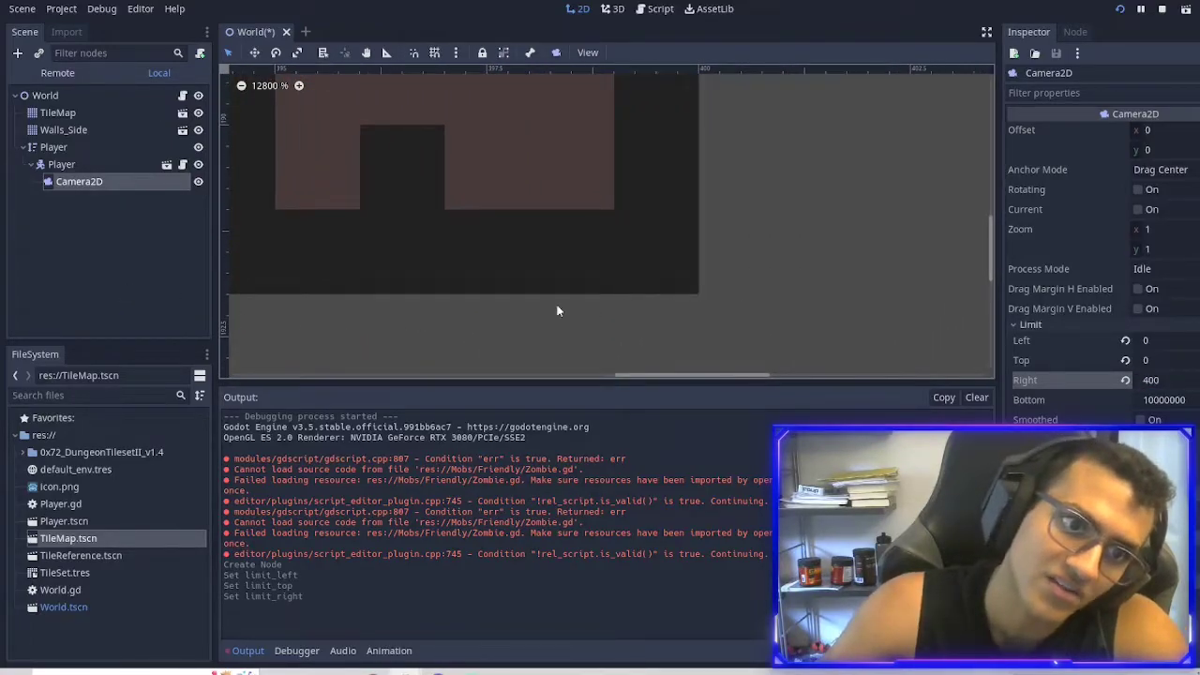
pyautogui.click(1163, 399)
pyautogui.write('19')
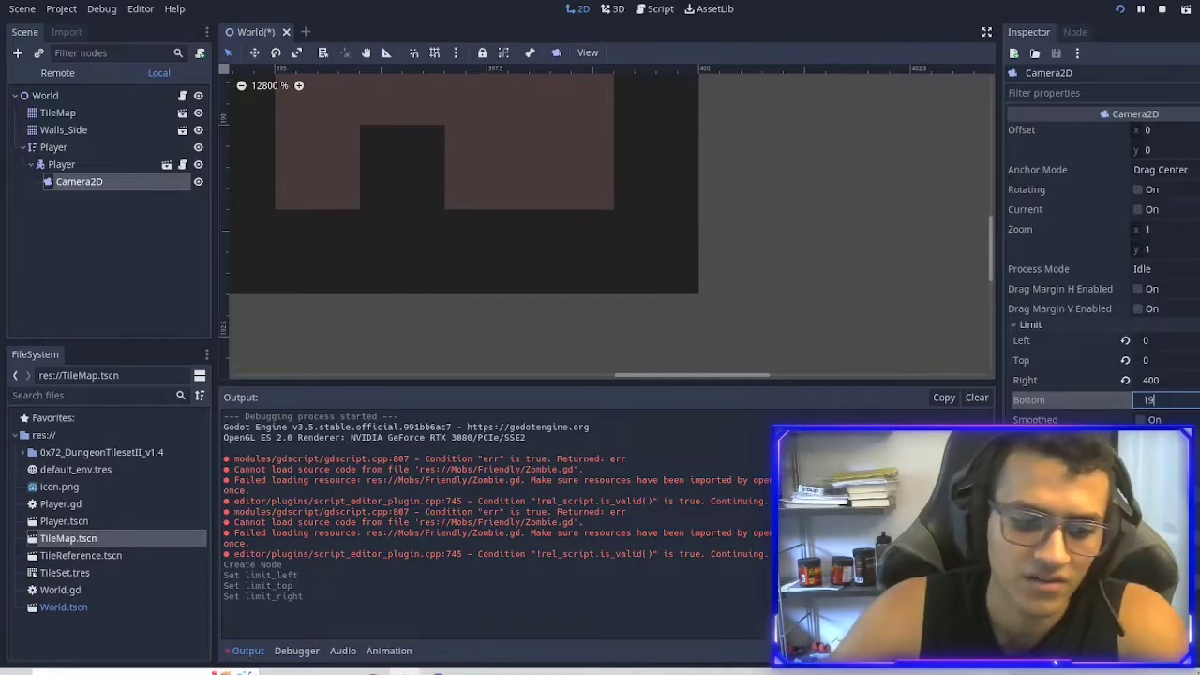
pyautogui.write('2')
# Save and run the project, and enable the Camera2D's Current option.
pyautogui.press('F5')
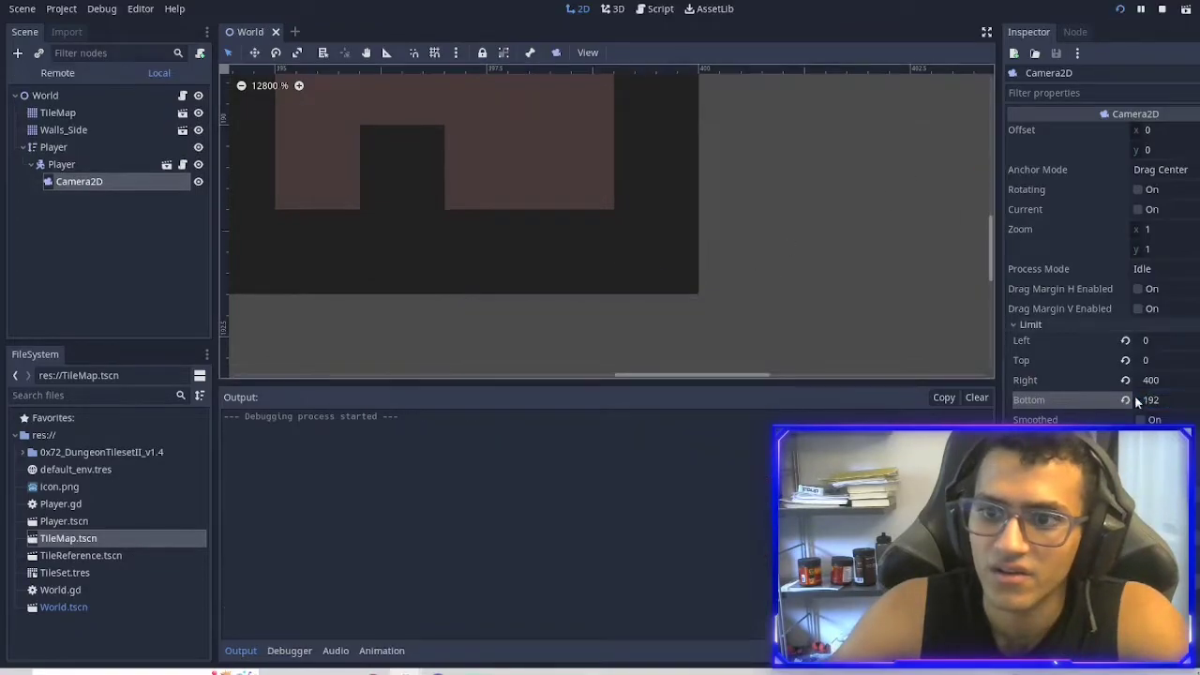
pyautogui.moveTo(581, 522)
pyautogui.mouseDown()
pyautogui.moveTo(587, 536)
pyautogui.moveTo(718, 528)
pyautogui.mouseUp()
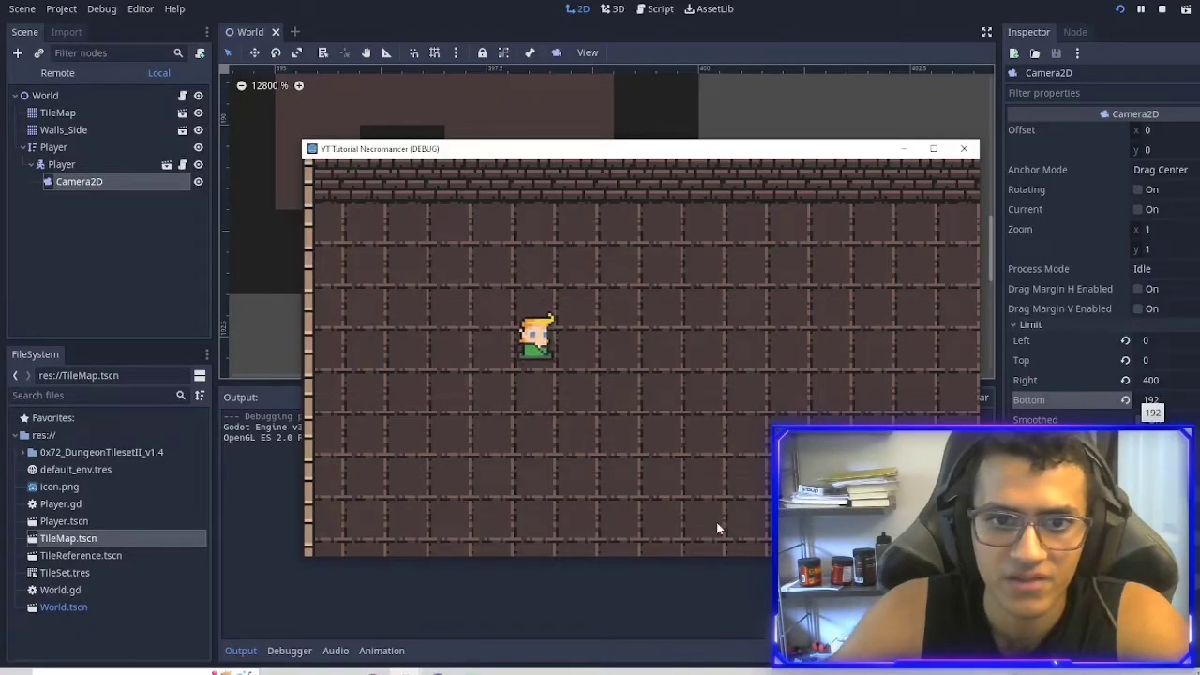
pyautogui.click(1139, 213)
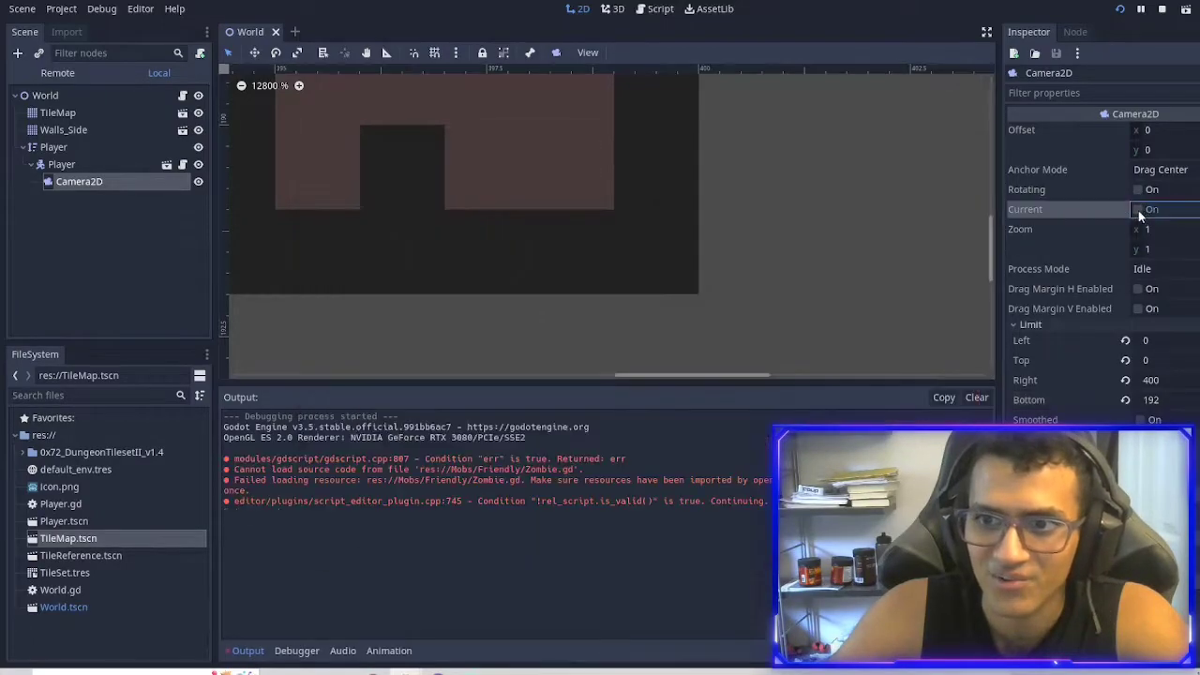
pyautogui.click(1138, 210)
# Test the camera limits by walking the player from the lower wall to the room's upper-right corner.
pyautogui.press('F5')
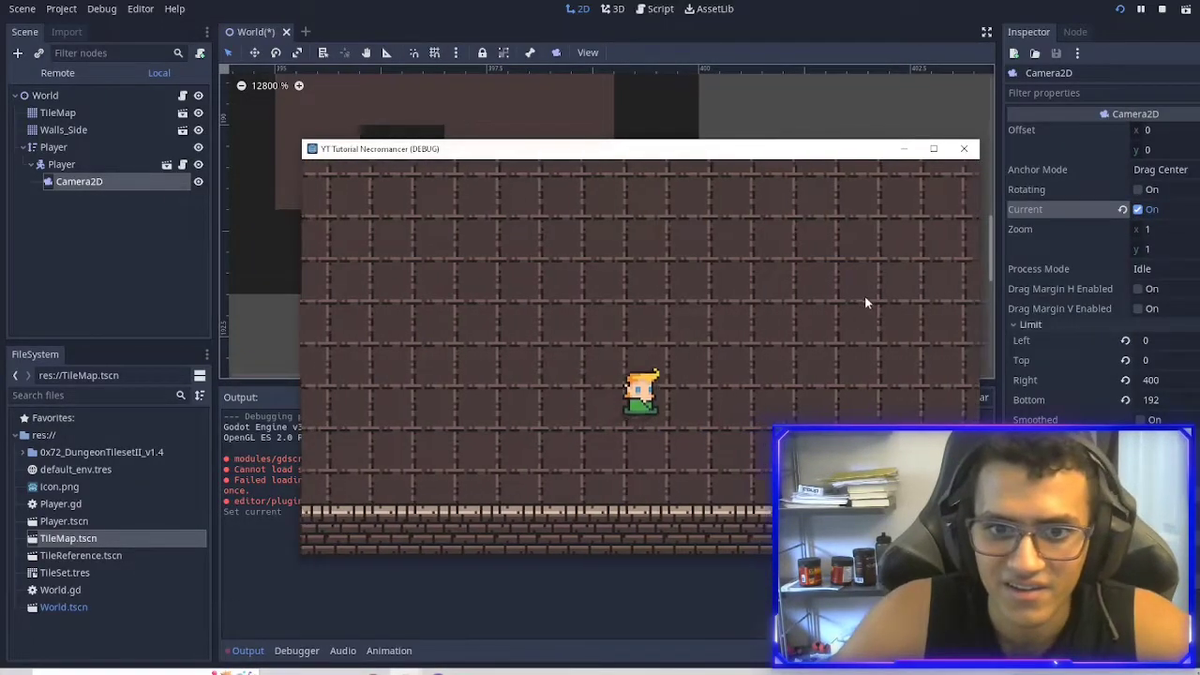
pyautogui.moveTo(865, 297)
pyautogui.mouseDown()
pyautogui.moveTo(919, 369)
pyautogui.moveTo(946, 281)
pyautogui.mouseUp()
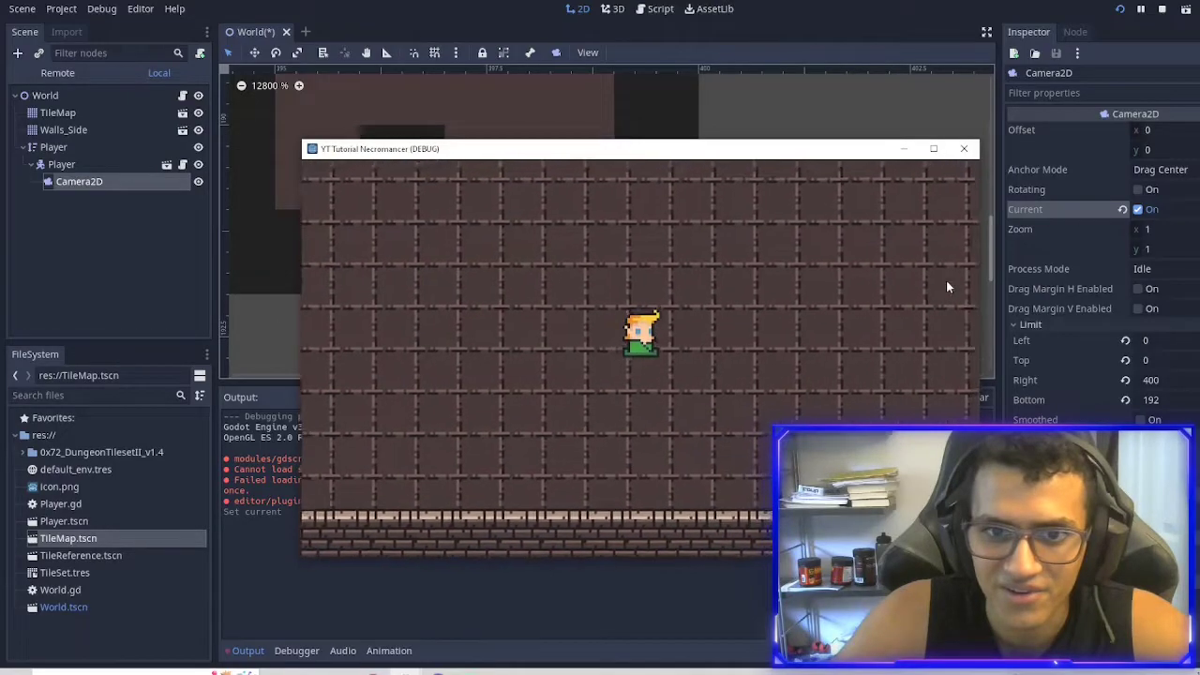
pyautogui.press('Right')
pyautogui.press('Down')
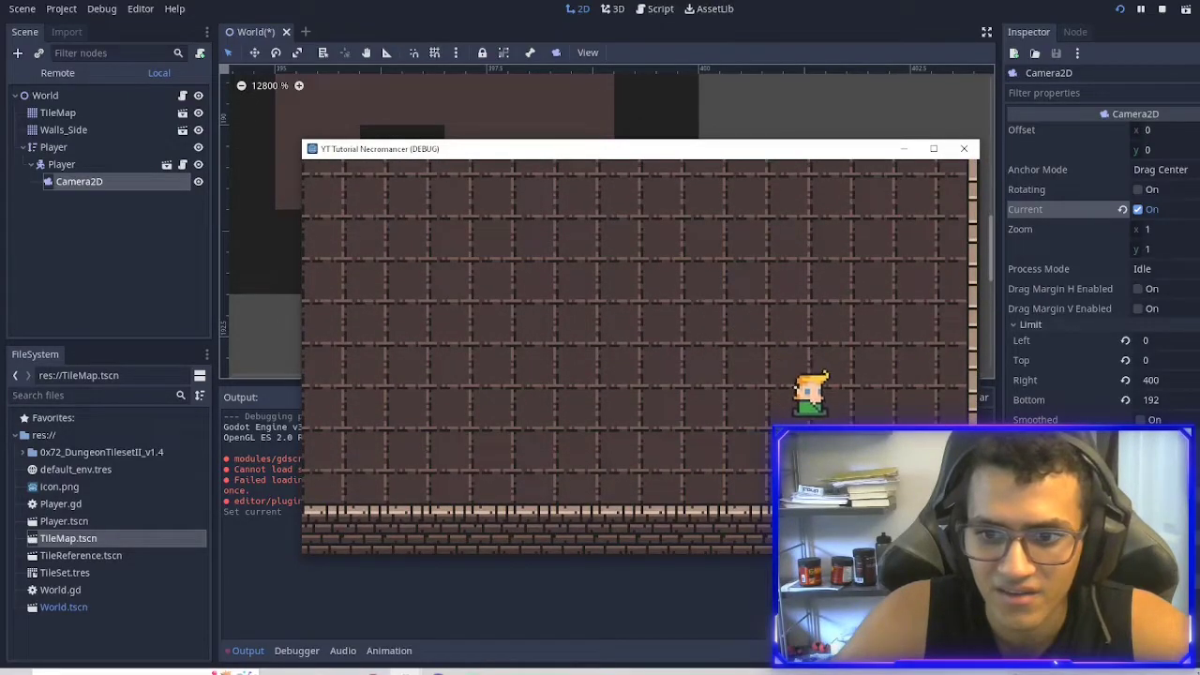
pyautogui.press('Right')
pyautogui.press('Up')
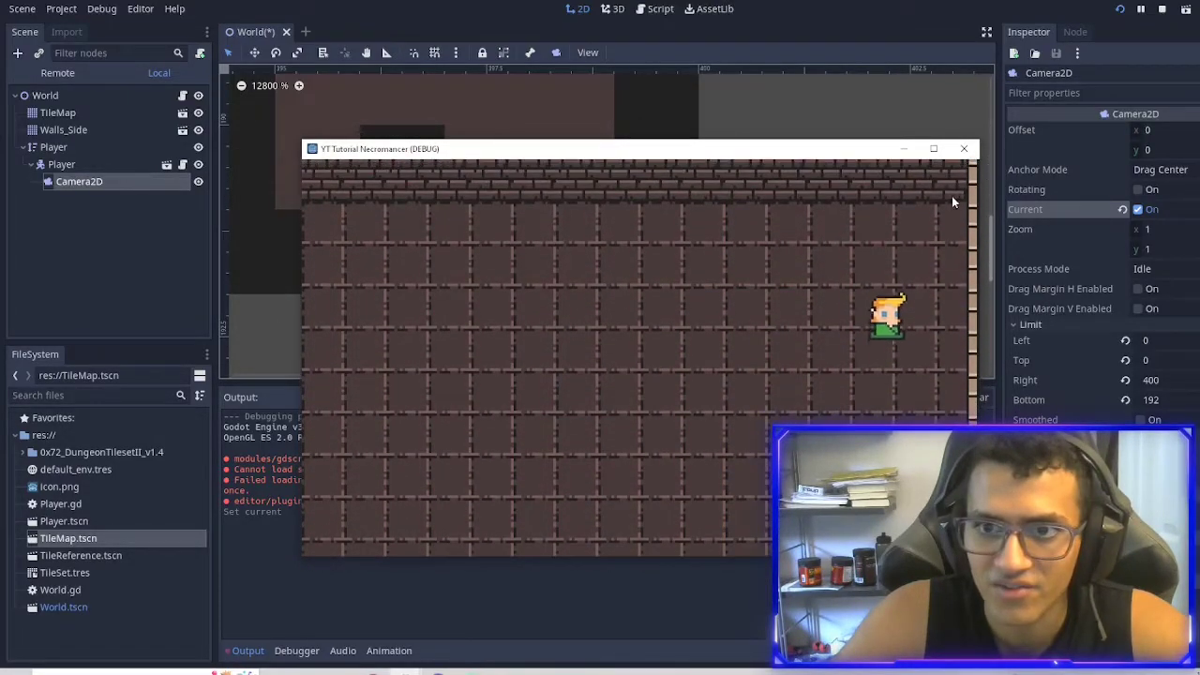
pyautogui.press('Up')
pyautogui.press('Right')
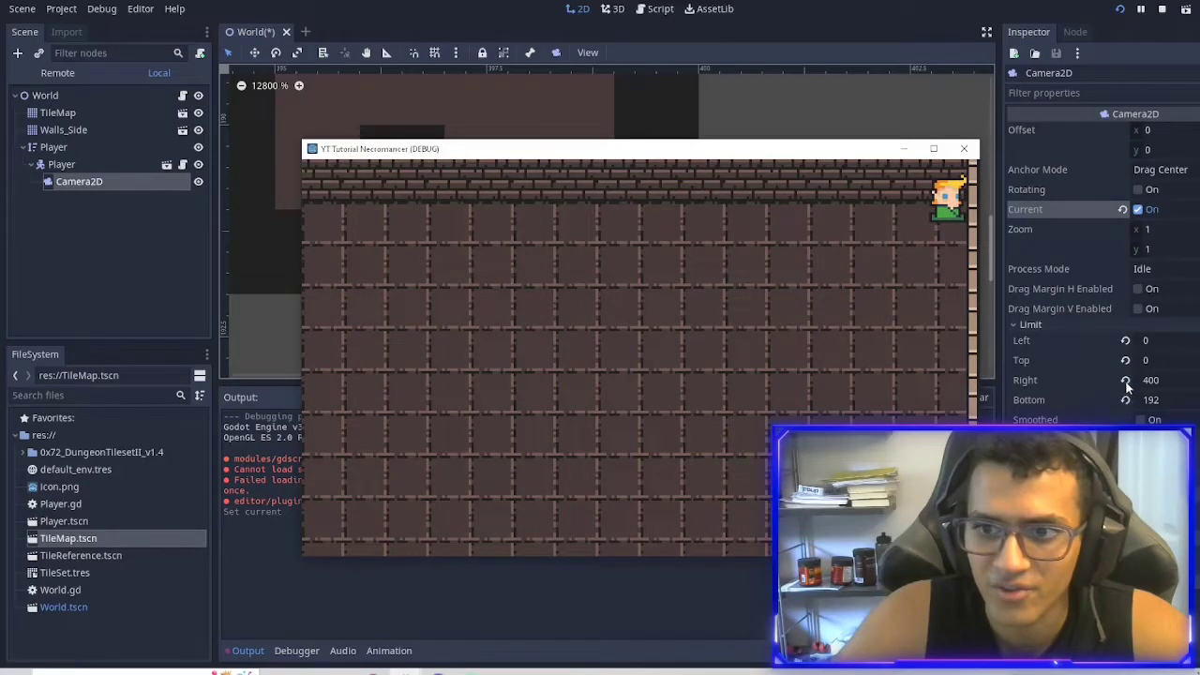
# Reset the Camera2D's right limit to its default to compare the running view, and restore it to 400.
pyautogui.click(1125, 380)
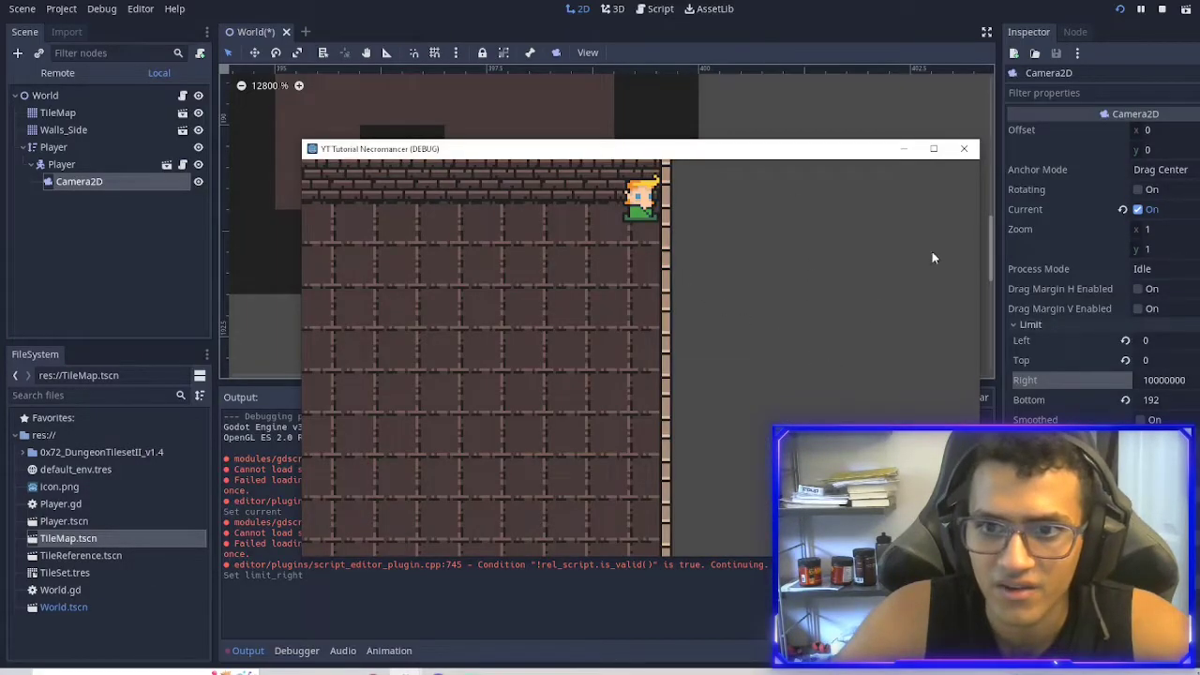
pyautogui.press('Left')
pyautogui.press('Down')
pyautogui.click(1187, 381)
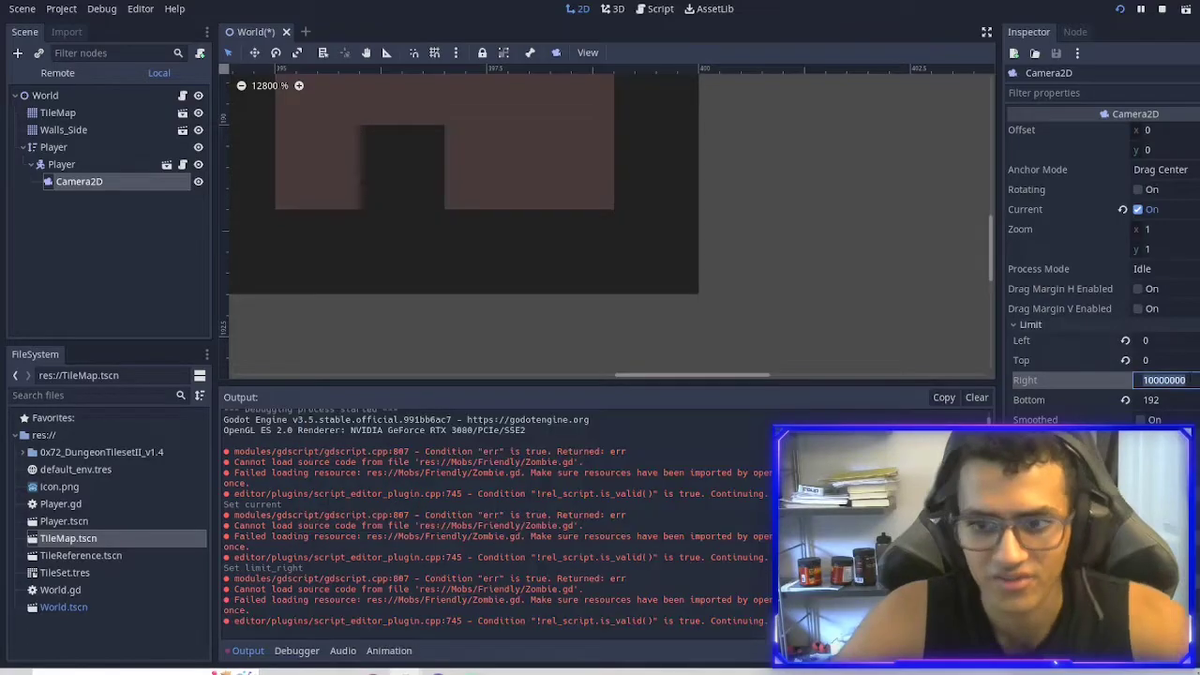
pyautogui.write('400')
pyautogui.press('Return')
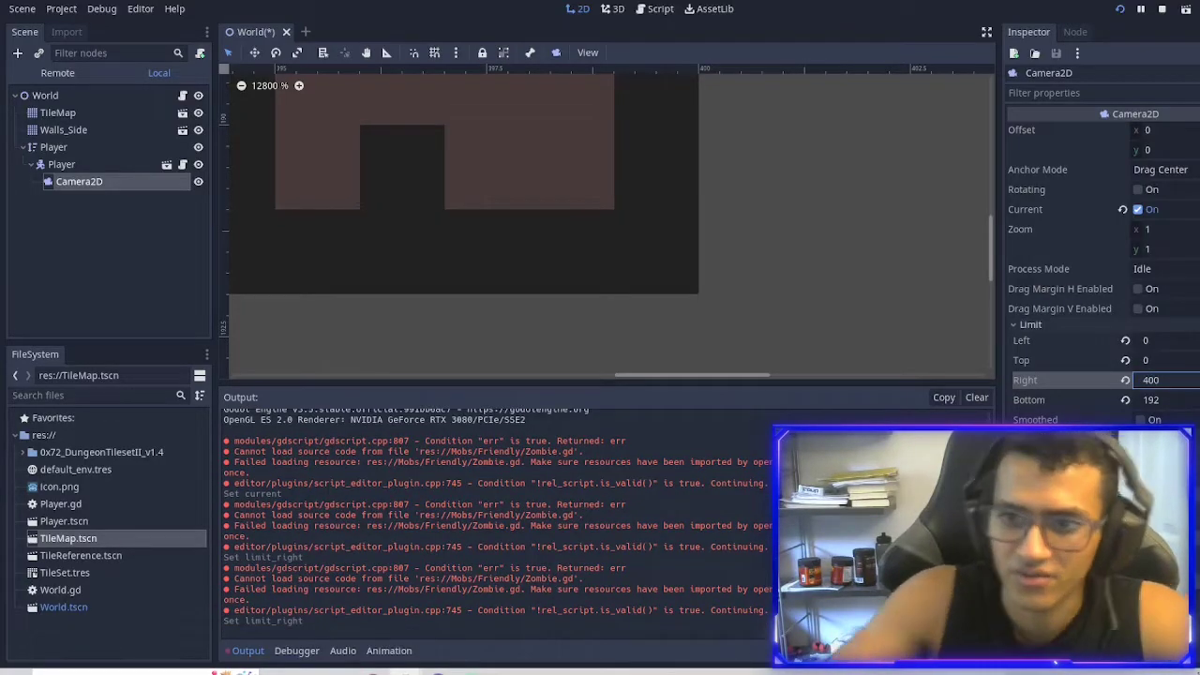
# Set the Camera2D's zoom to 0.8 on both the x and y axes.
pyautogui.scroll(-15, 567, 269)
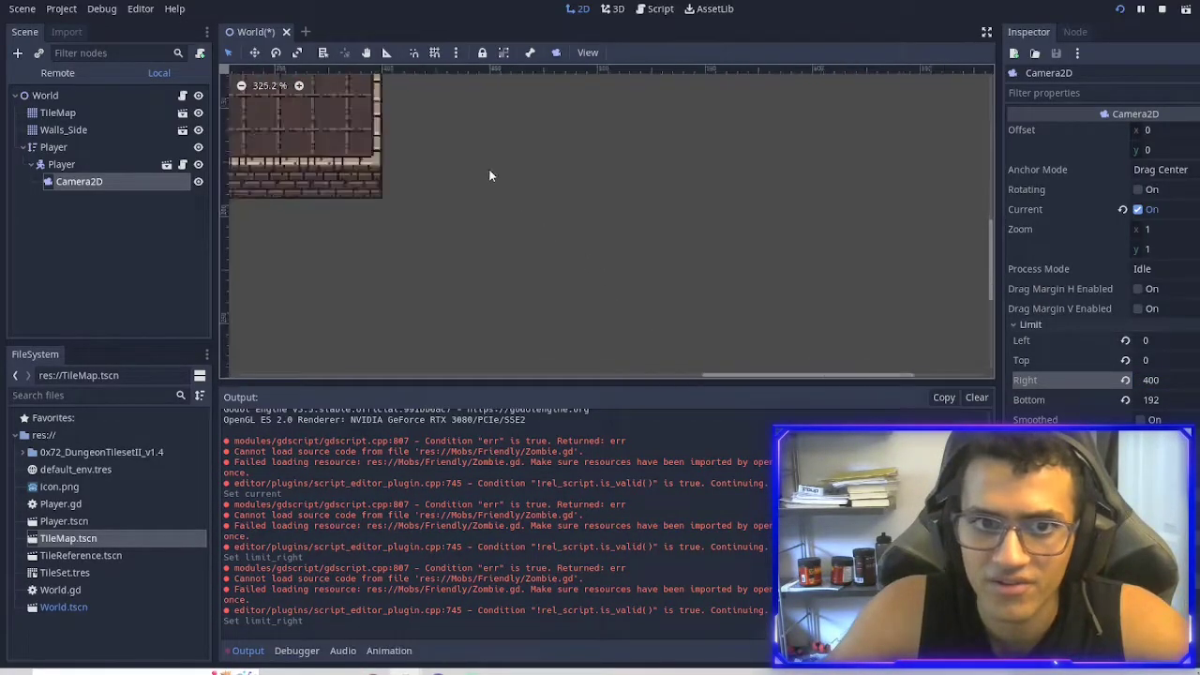
pyautogui.scroll(-20, 562, 225)
pyautogui.scroll(18, 623, 249)
pyautogui.scroll(-3, 667, 237)
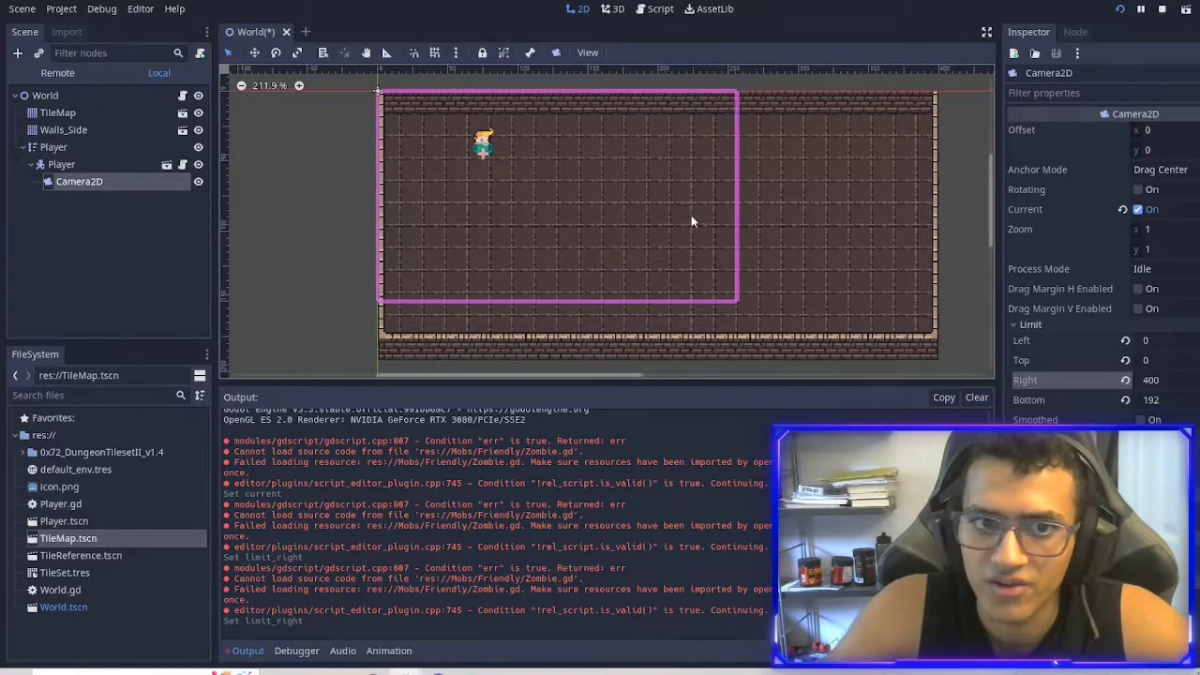
pyautogui.click(1145, 229)
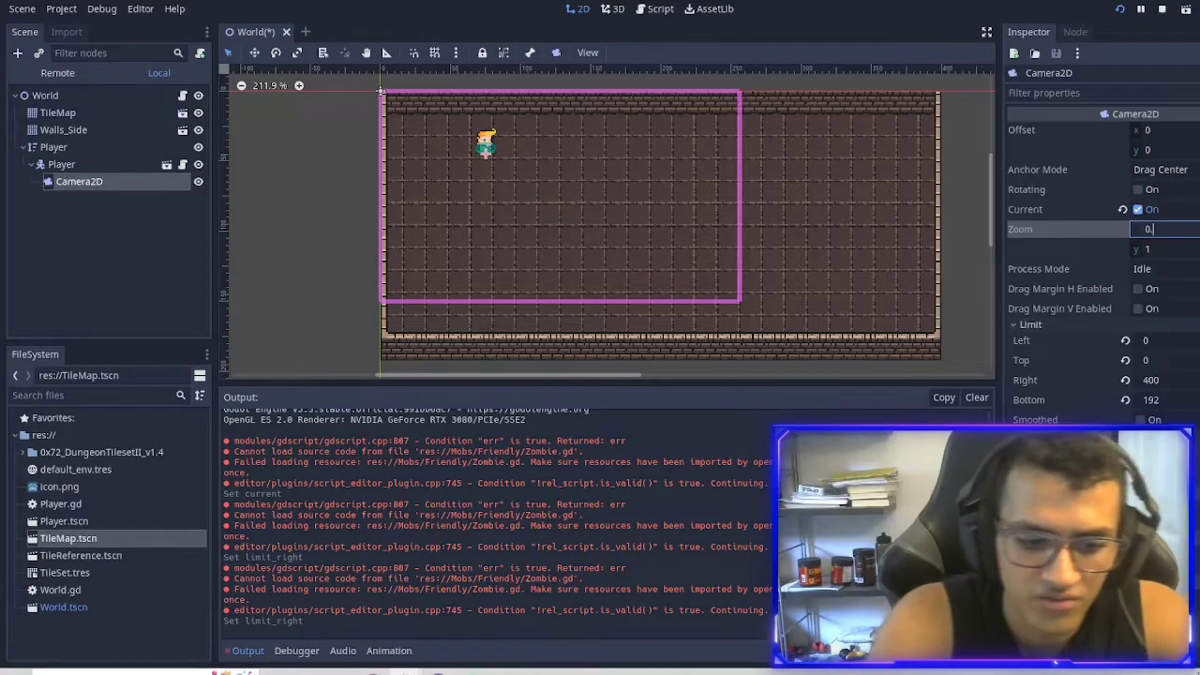
pyautogui.write('0.8')
pyautogui.press('Tab')
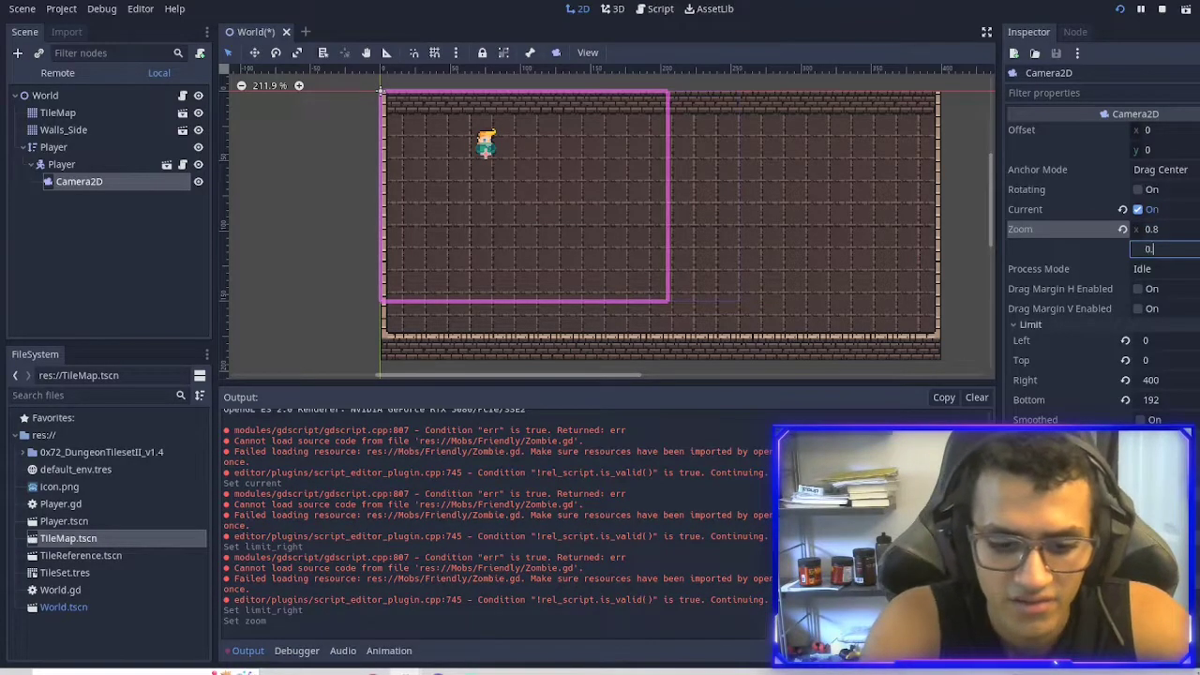
pyautogui.write('0.8')
pyautogui.press('Return')
# Test the closer zoom by walking the player along the upper wall, and reset the zoom to 1.
pyautogui.press('F5')
pyautogui.press('Left')
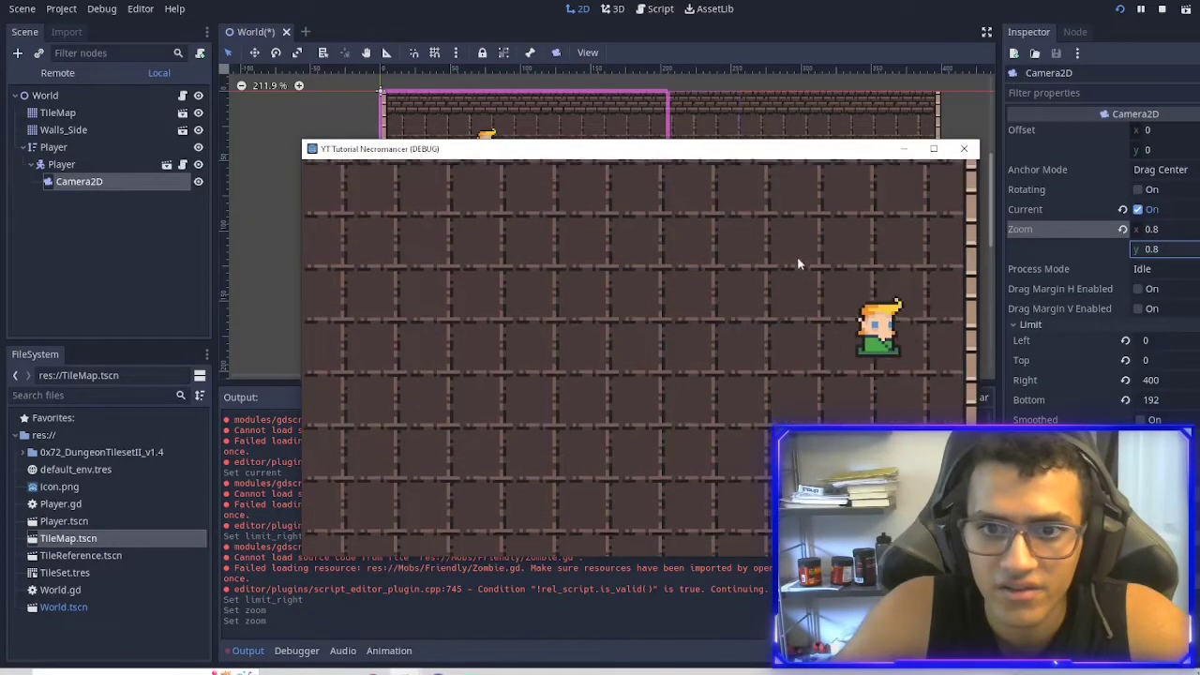
pyautogui.press('Up')
pyautogui.press('Up')
pyautogui.press('Left')
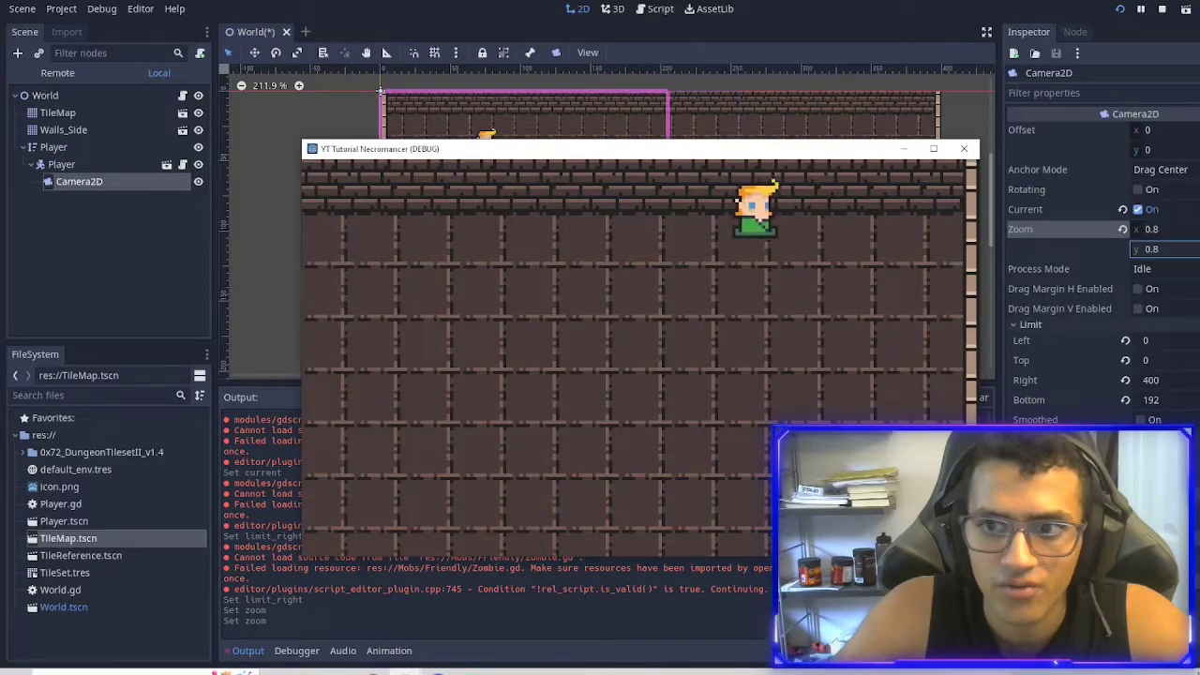
pyautogui.click(1123, 231)
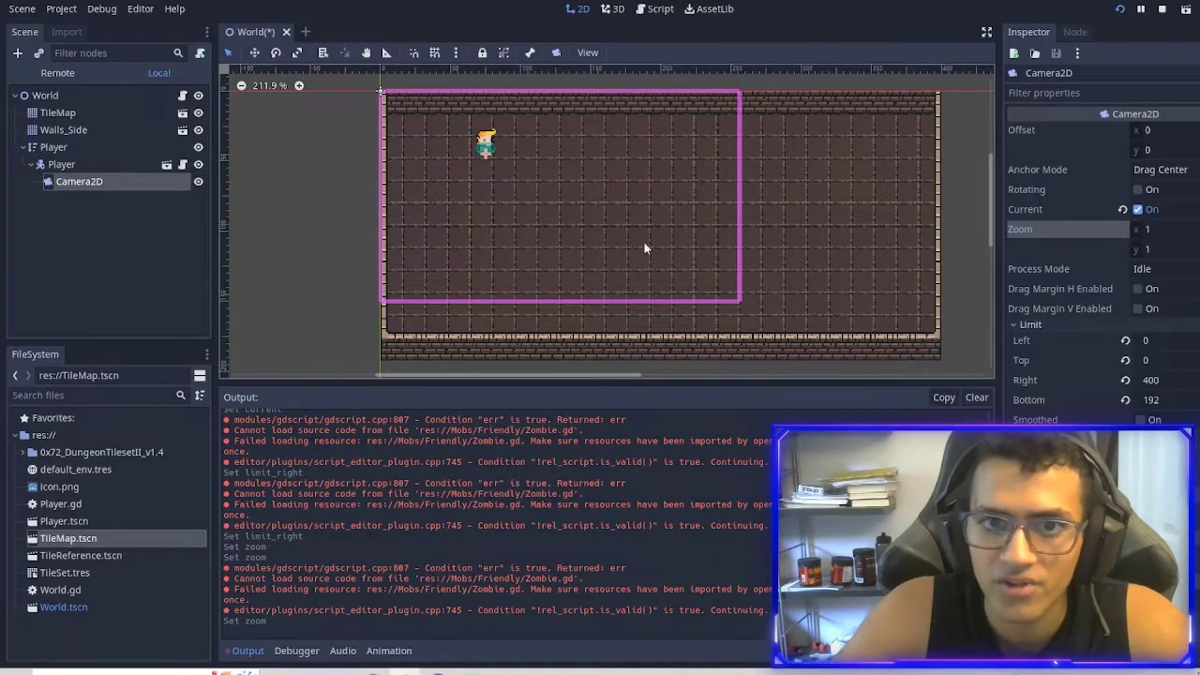
# Stop and rerun the project with the Player body selected, and walk the player up against the upper wall.
pyautogui.click(1161, 9)
pyautogui.moveTo(696, 221); pyautogui.dragTo(674, 220, button='middle')
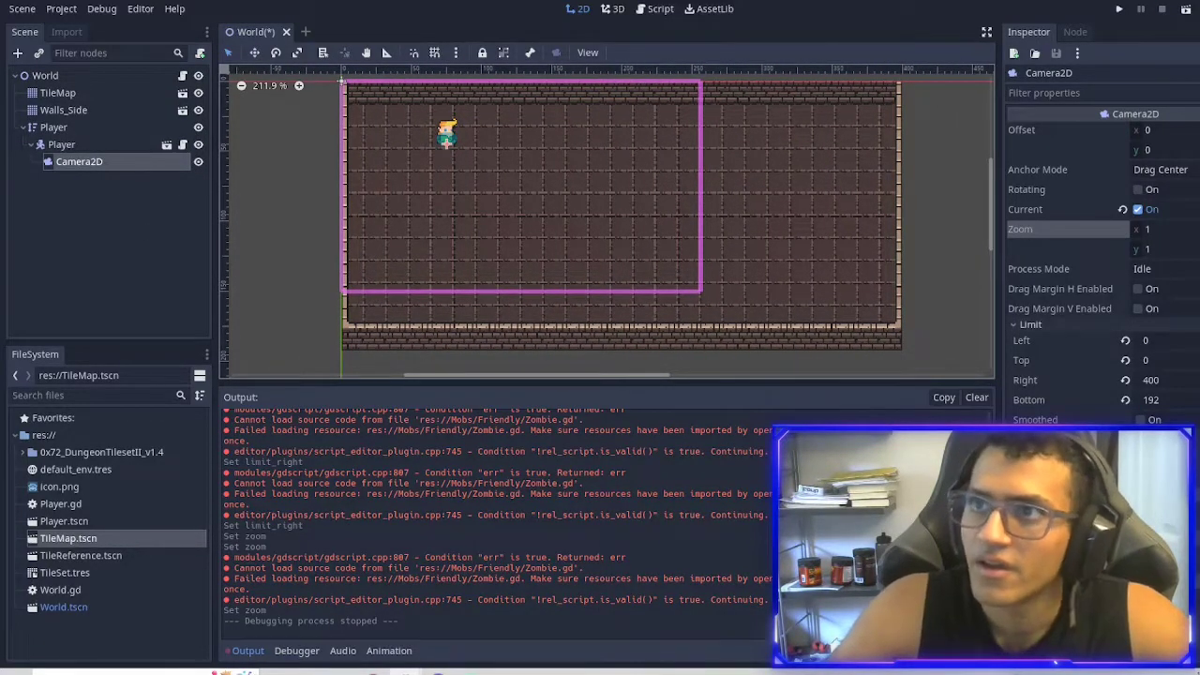
pyautogui.moveTo(421, 154); pyautogui.dragTo(395, 168, button='middle')
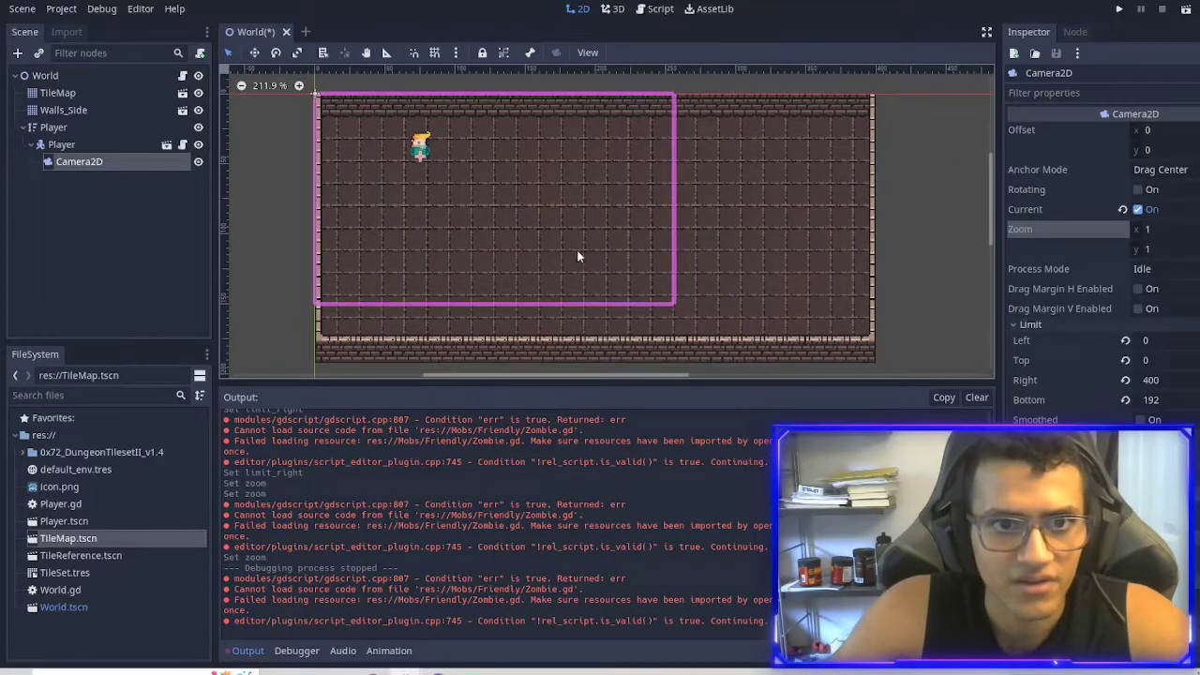
pyautogui.moveTo(576, 250); pyautogui.dragTo(570, 246, button='middle')
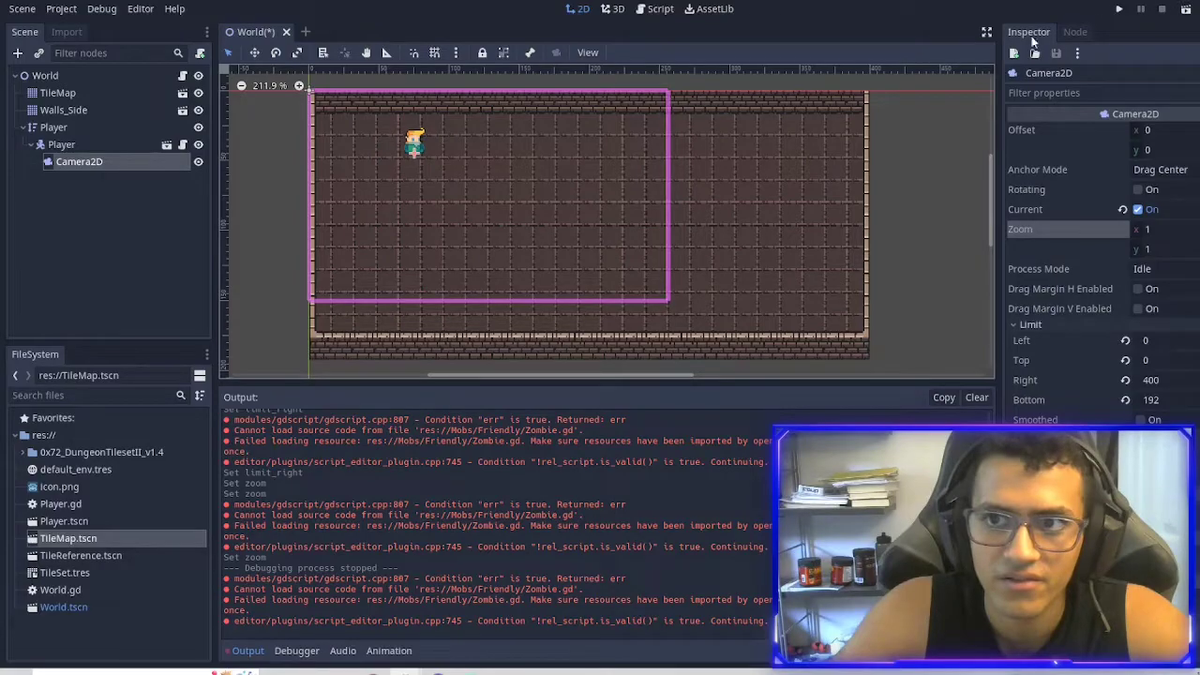
pyautogui.click(66, 146)
pyautogui.press('F5')
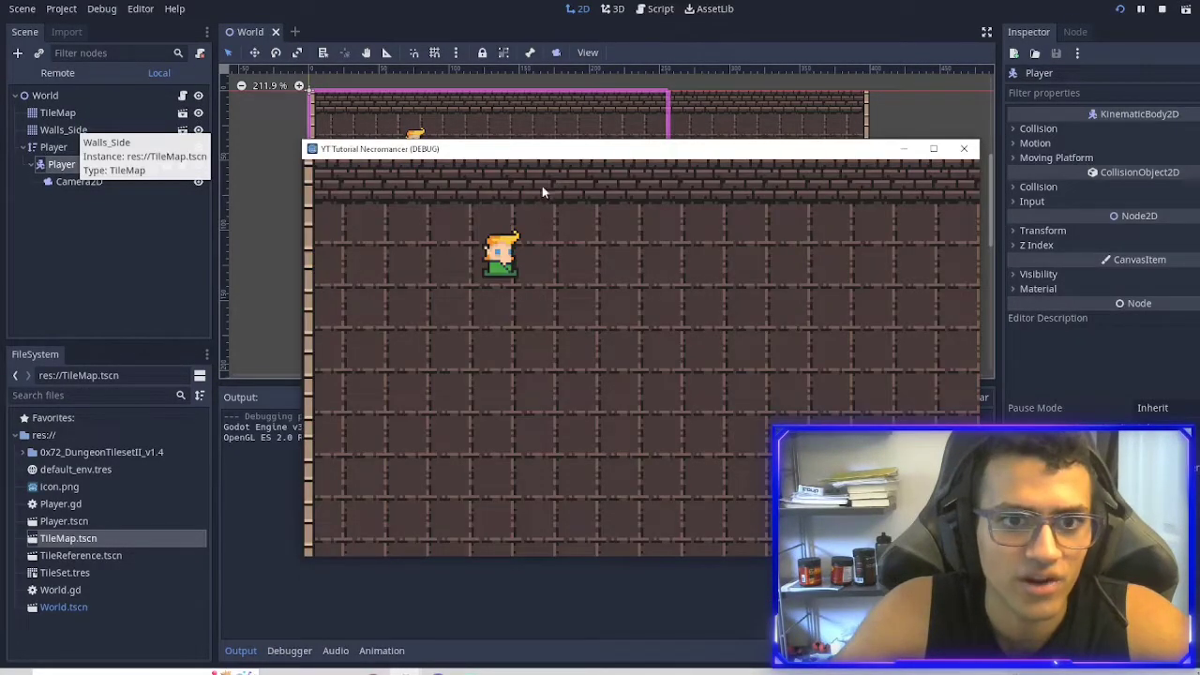
pyautogui.press('Up')
pyautogui.press('Right')
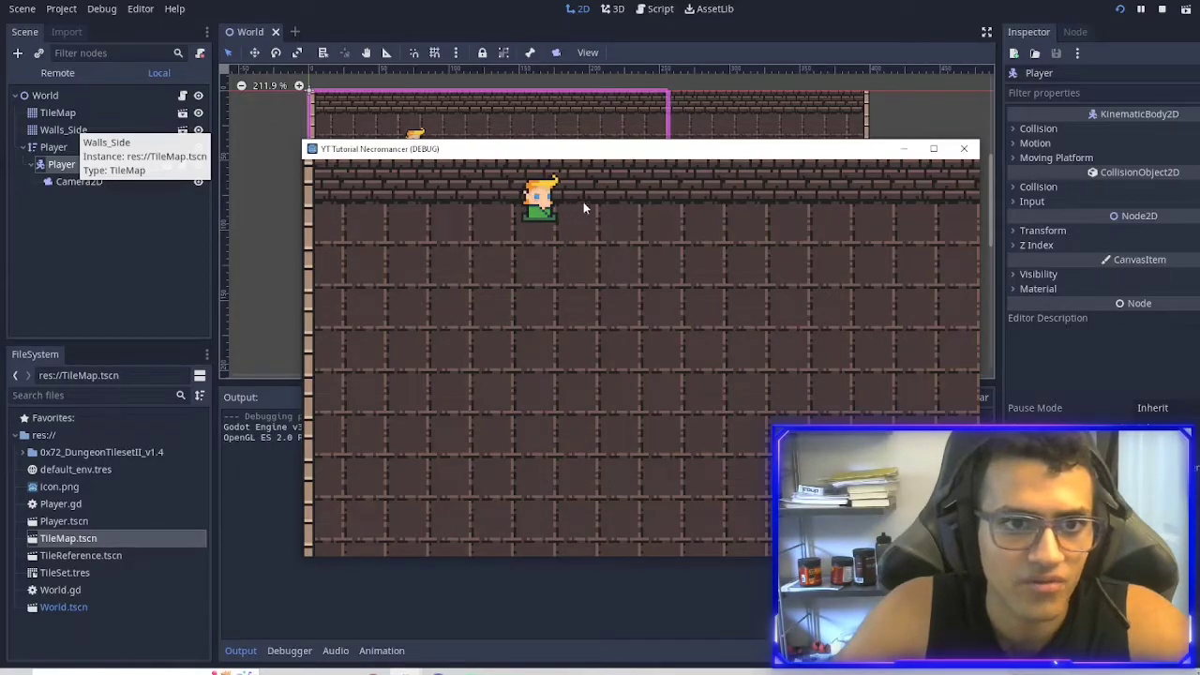
# Try the Player body directly under World, first above TileMap and then below Walls_Side, to compare the drawing order.
pyautogui.moveTo(57, 165); pyautogui.dragTo(76, 111)
pyautogui.click(76, 114)
pyautogui.hotkey('alt', 'Tab')
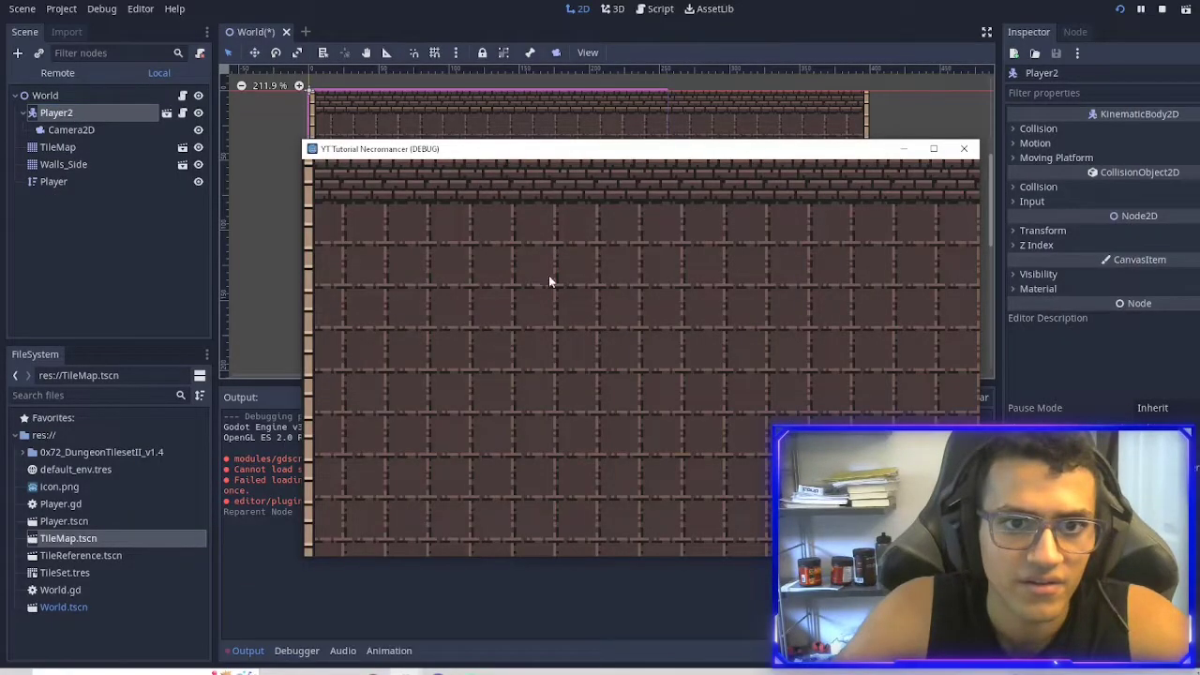
pyautogui.moveTo(69, 114); pyautogui.dragTo(72, 169)
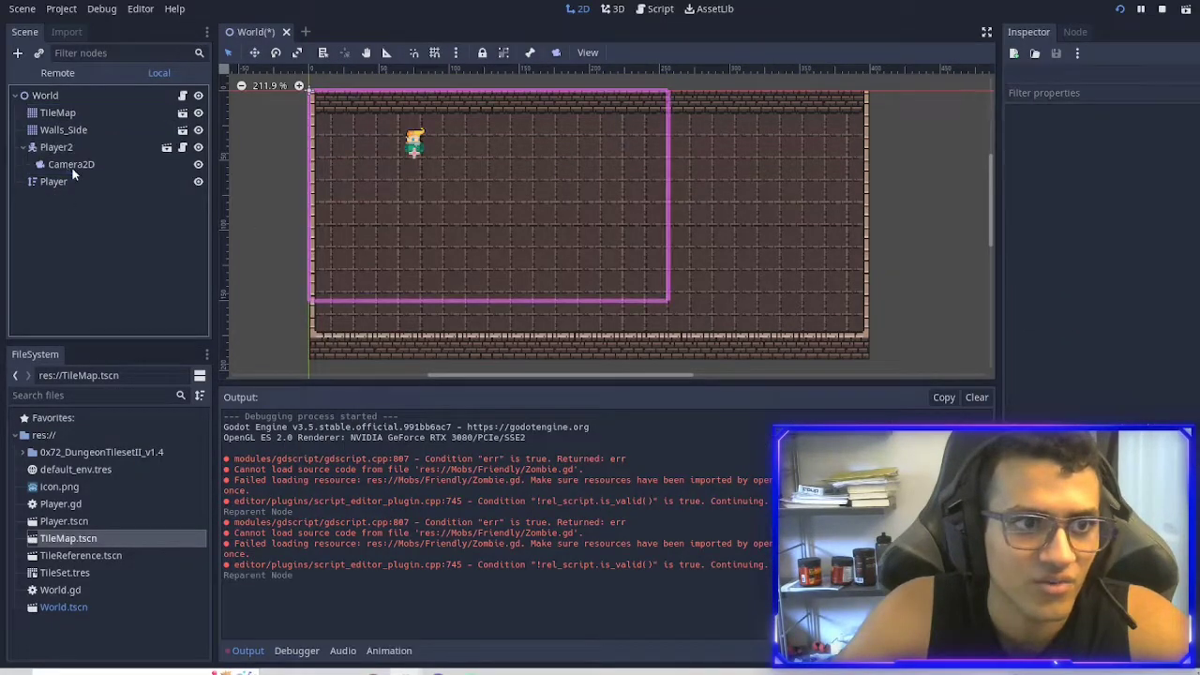
# Restart the project, walk the player along the upper wall and towards the left wall, and close the game.
pyautogui.click(1120, 11)
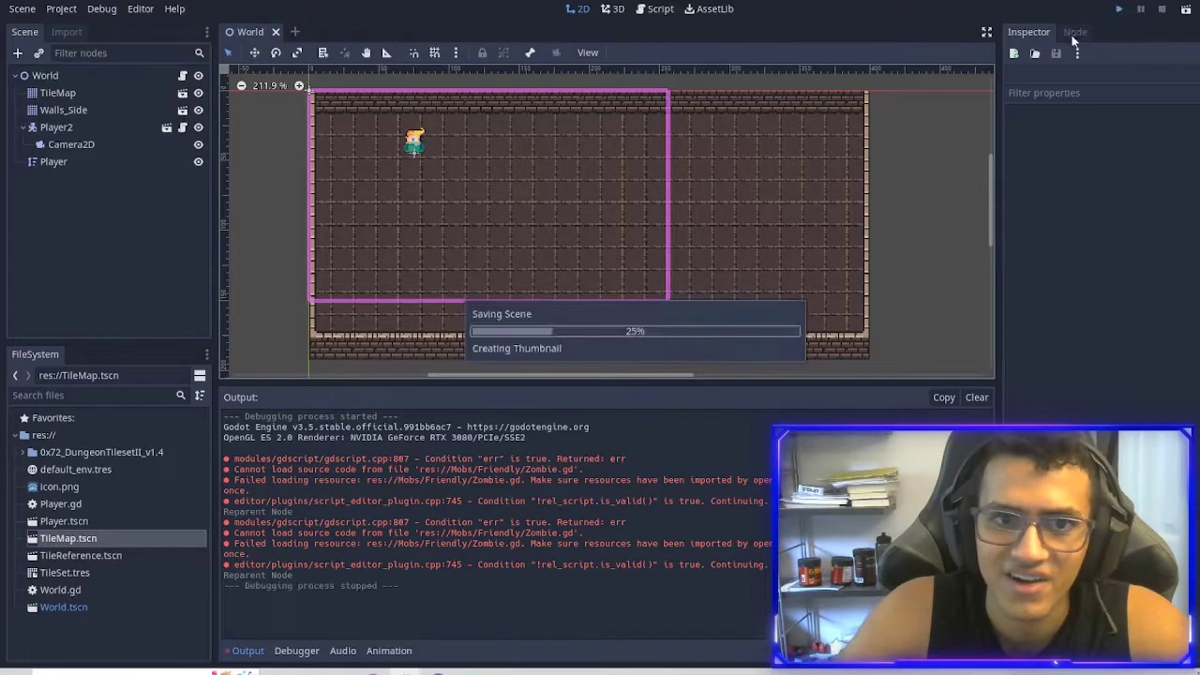
pyautogui.press('w')
pyautogui.press('d')
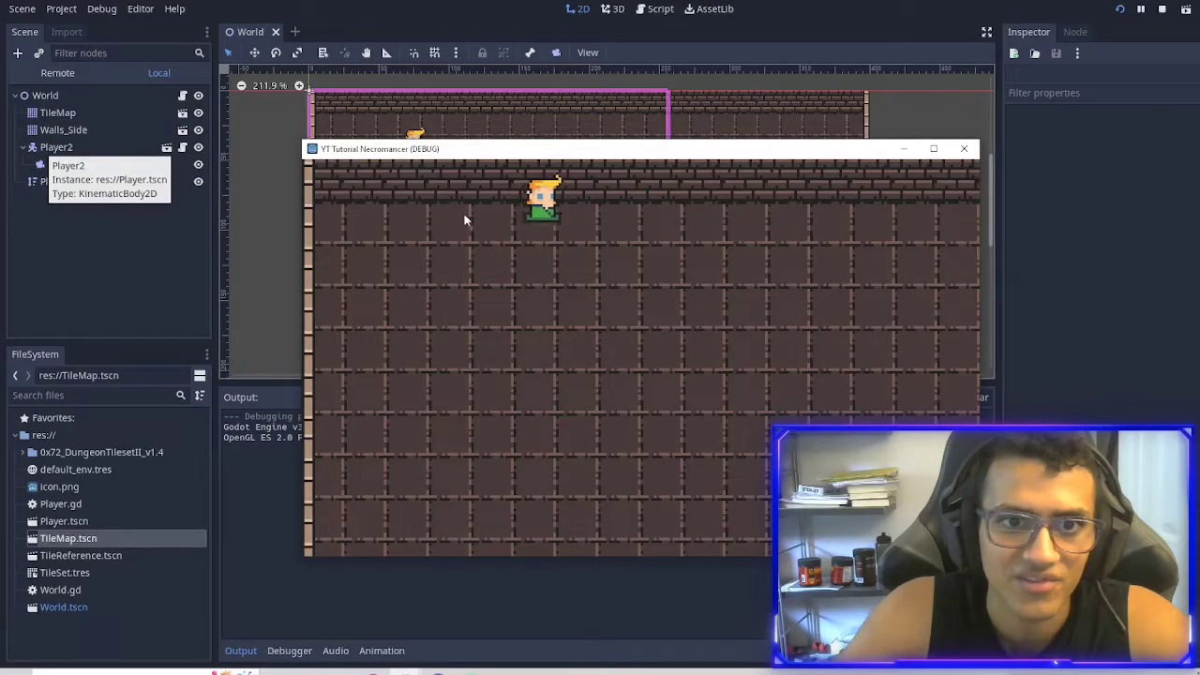
pyautogui.press('a')
pyautogui.press('s')
pyautogui.press('Right')
pyautogui.press('Down')
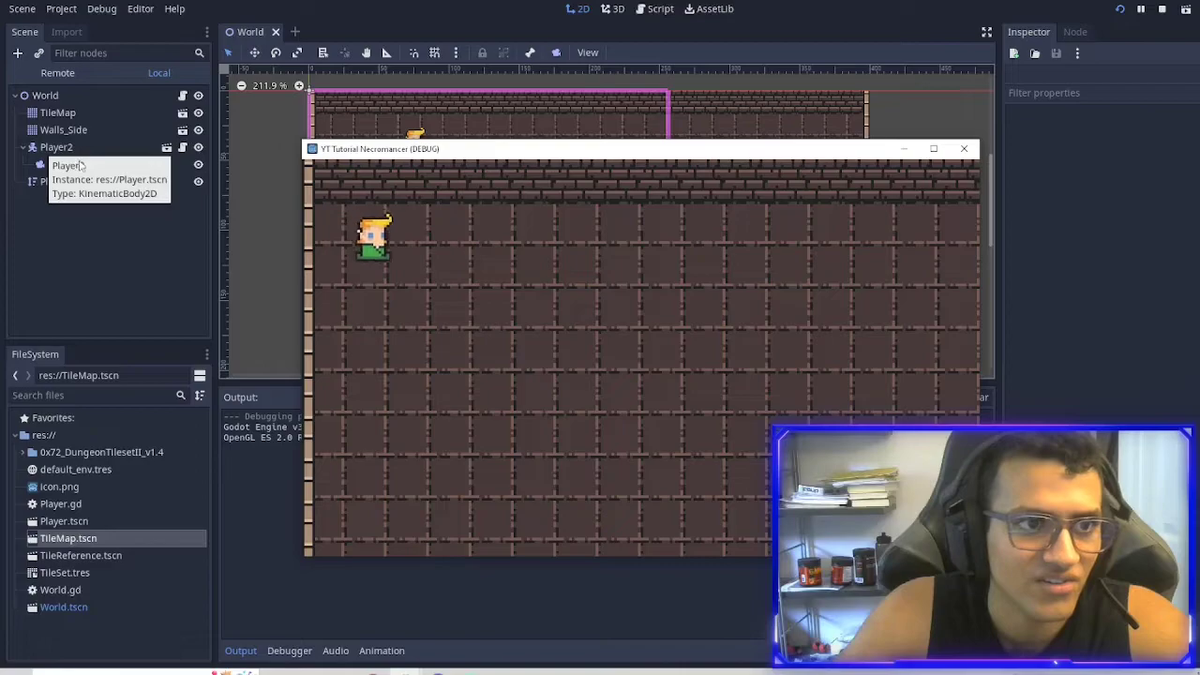
pyautogui.click(964, 148)
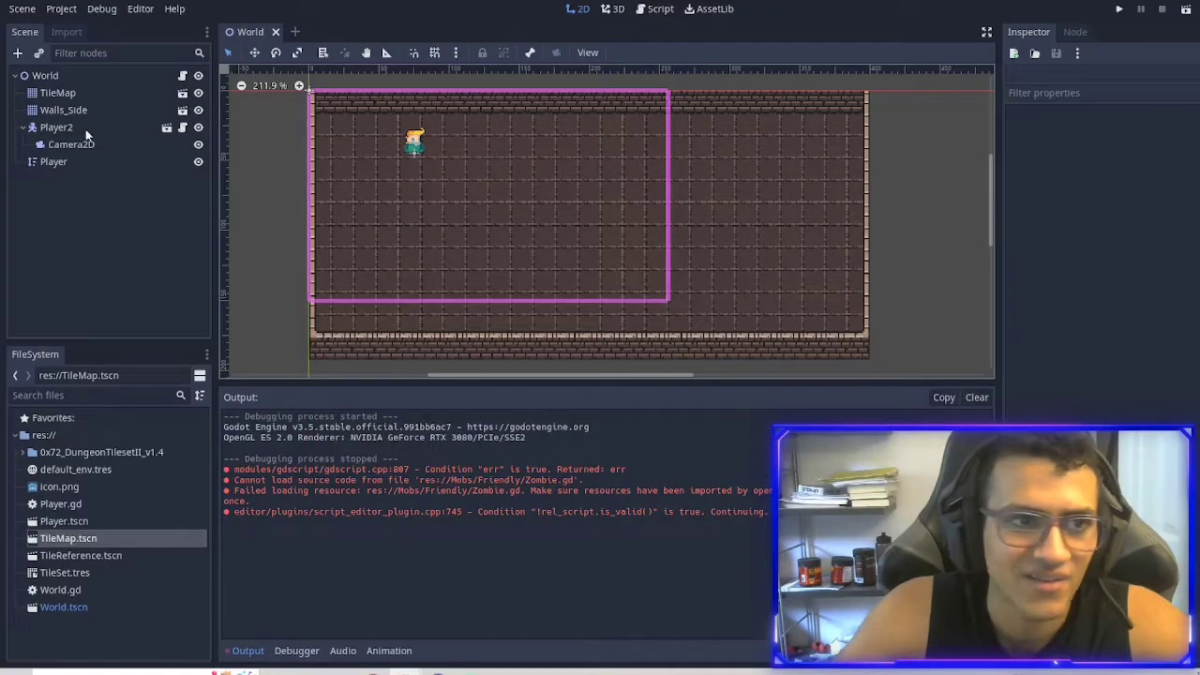
# Reparent the Player2 body with its camera into the Player YSort, and save the World scene.
pyautogui.moveTo(86, 129); pyautogui.dragTo(63, 166)
pyautogui.scroll(10, 436, 170)
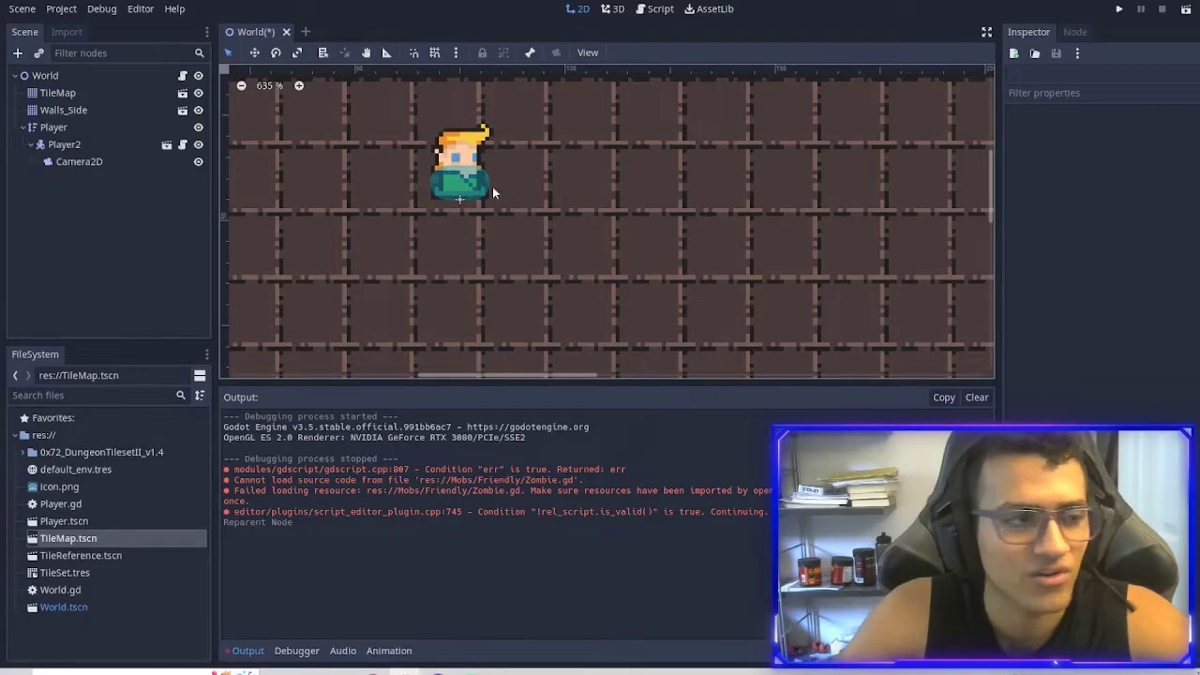
pyautogui.scroll(-10, 493, 190)
pyautogui.moveTo(598, 253); pyautogui.dragTo(558, 240, button='middle')
pyautogui.hotkey('ctrl', 's')
pyautogui.scroll(-3, 592, 198)
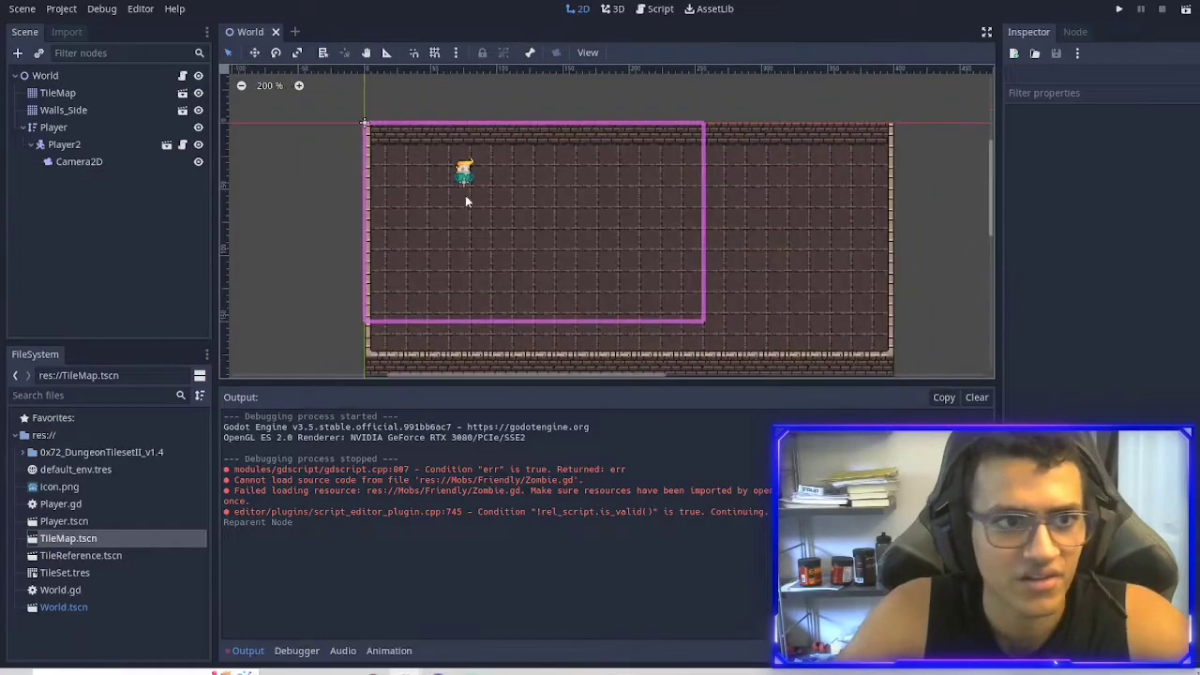
# Start a new scene with a KinematicBody2D as its root node.
pyautogui.click(296, 32)
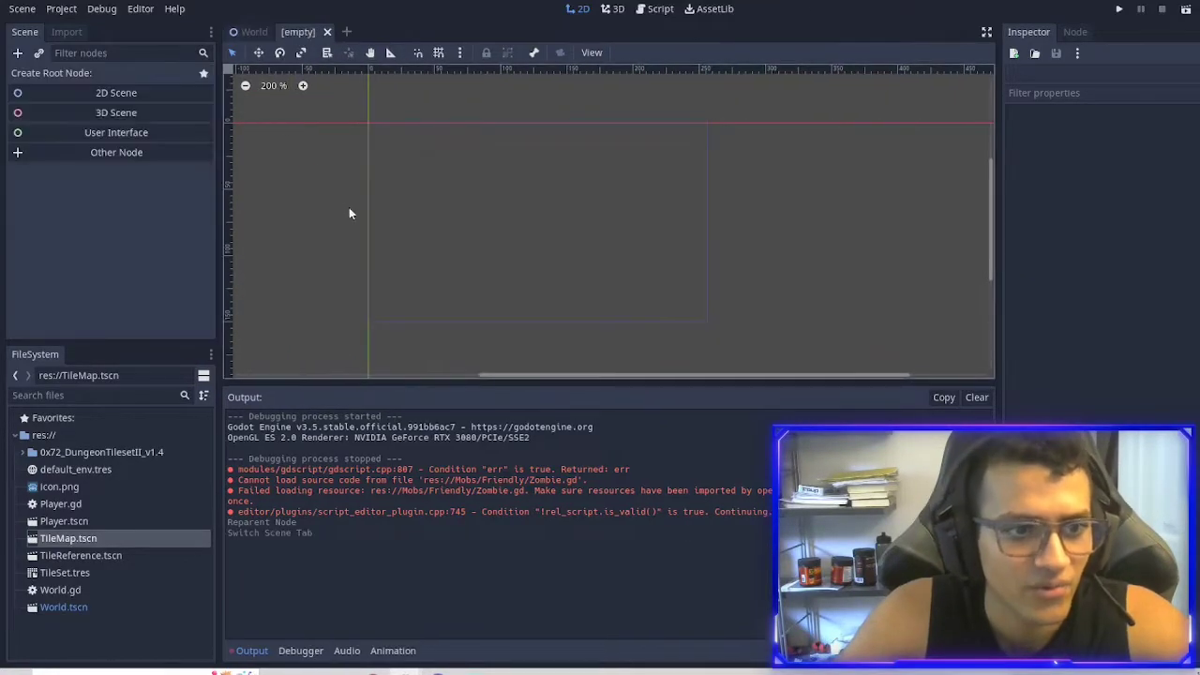
pyautogui.click(150, 152)
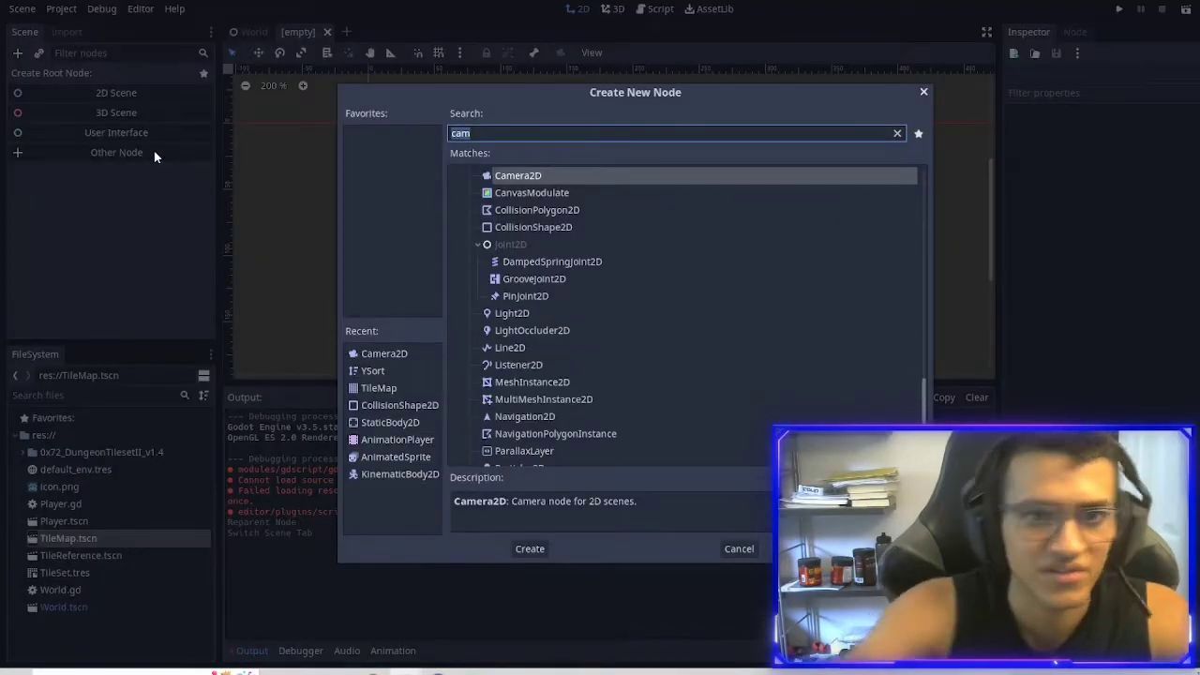
pyautogui.click(413, 475)
pyautogui.click(531, 549)
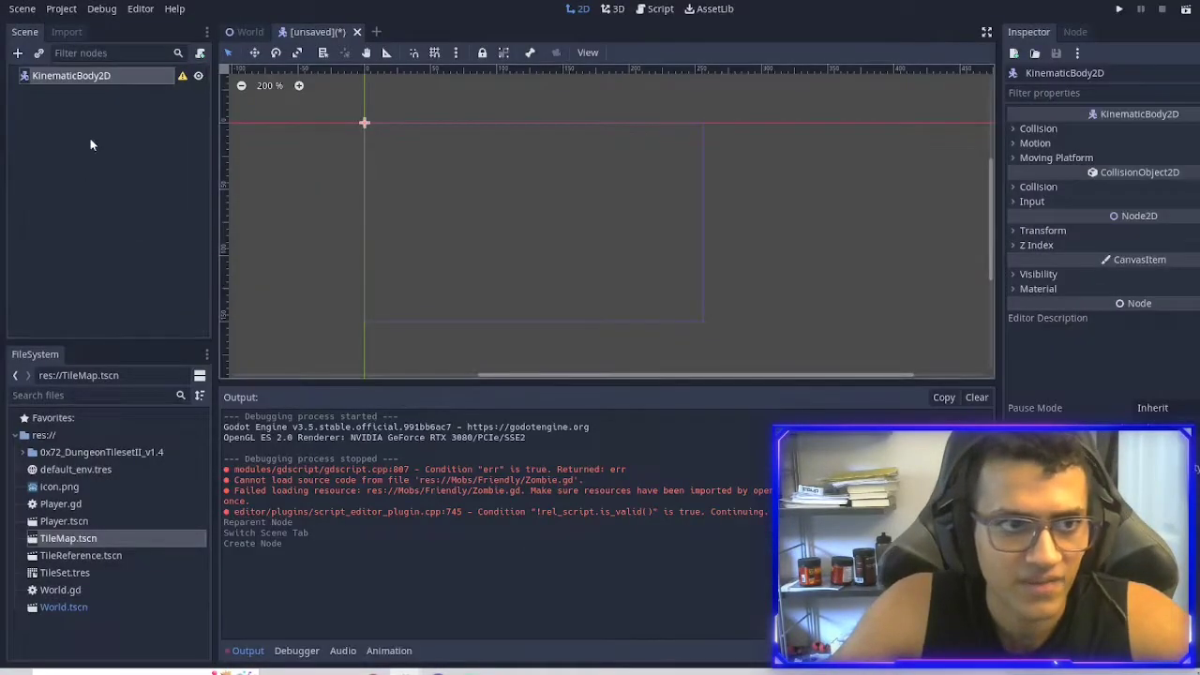
# Rename the KinematicBody2D root node to "Friendly Zombie".
pyautogui.doubleClick(120, 79)
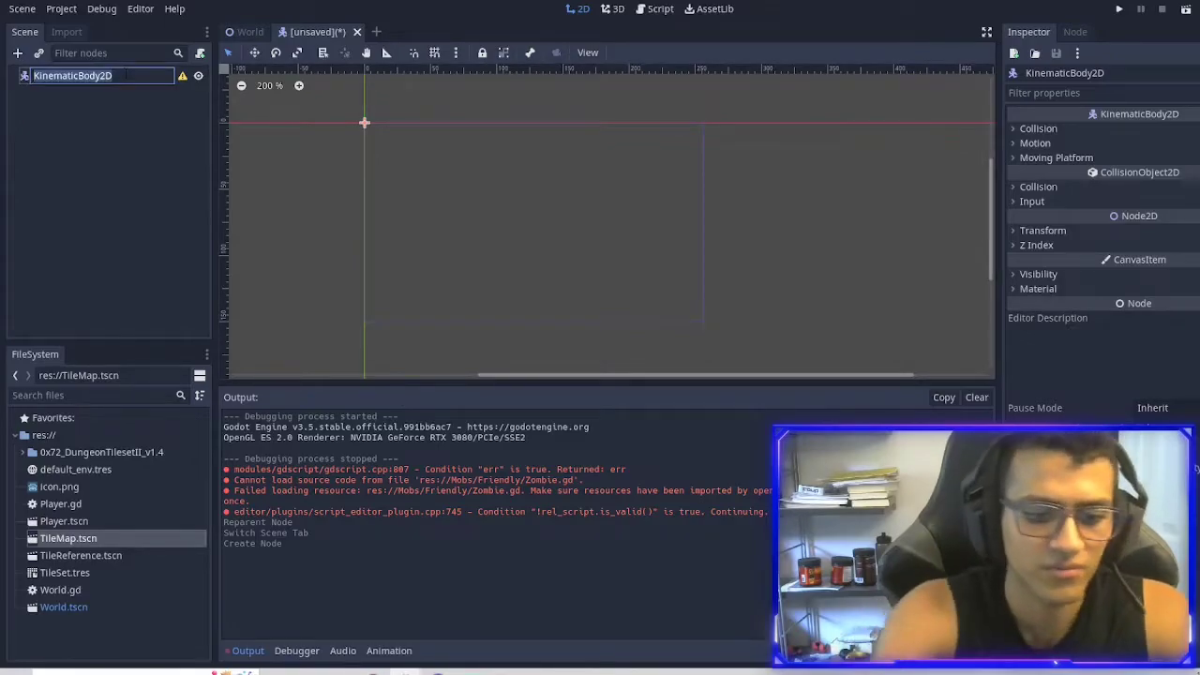
pyautogui.write('Zombi')
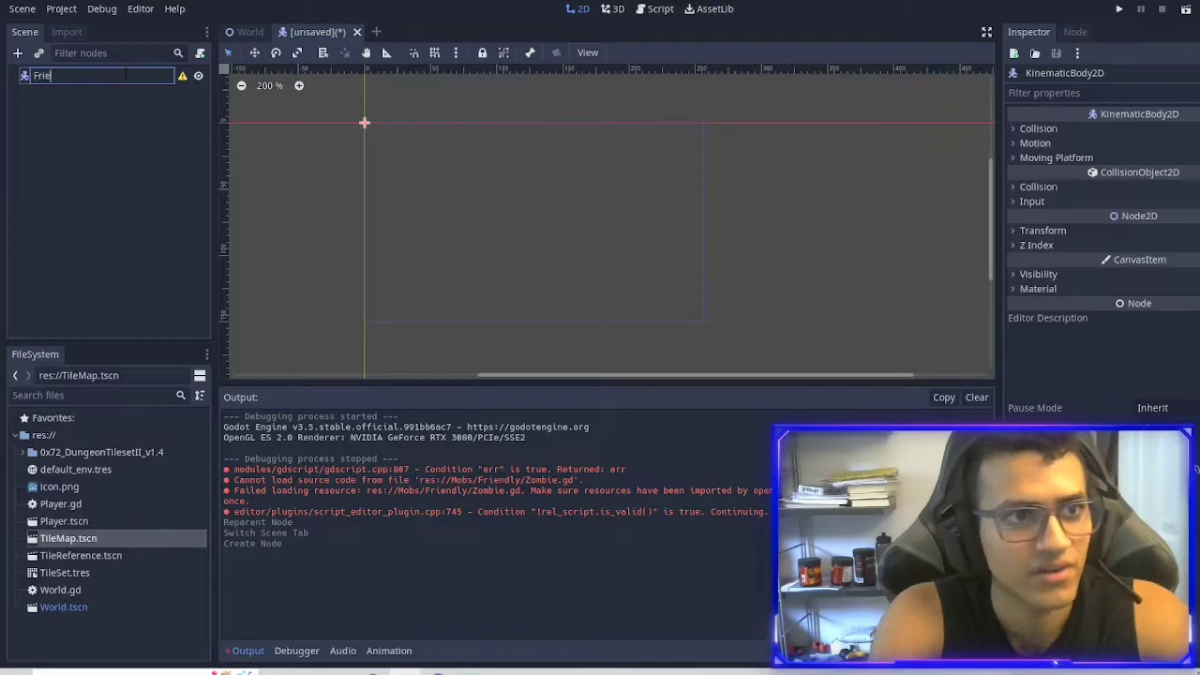
pyautogui.write('e')
pyautogui.press('Return')
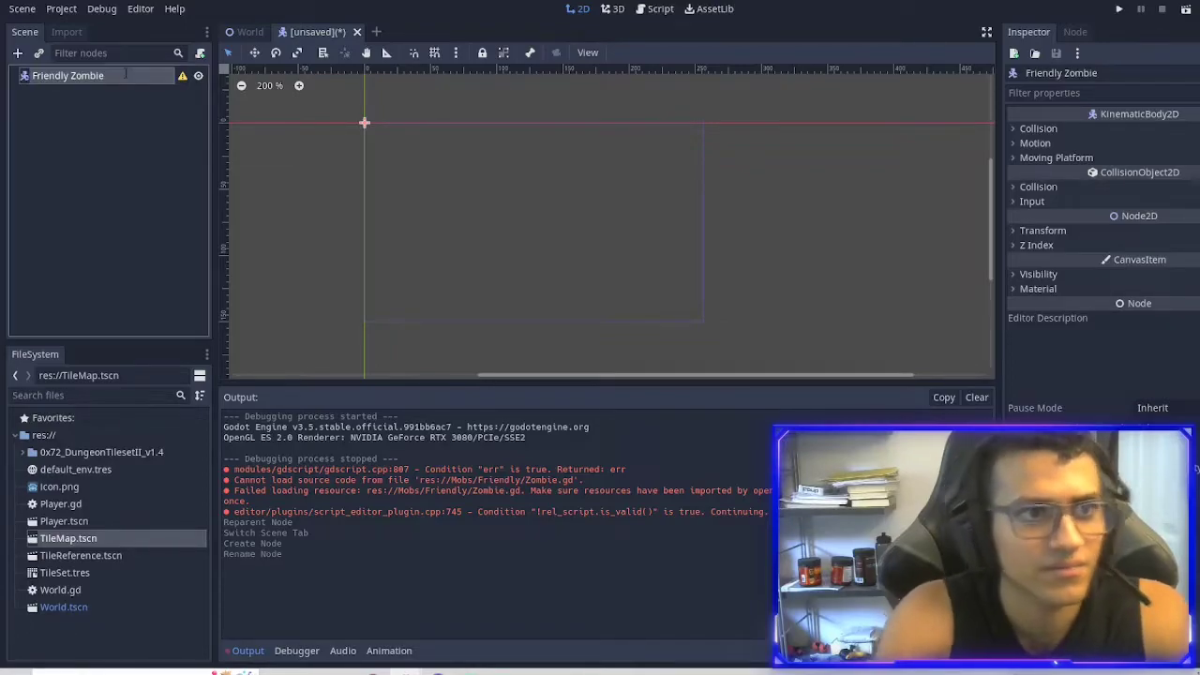
# Begin saving the scene and create a folder named "Mobs" in the project root.
pyautogui.hotkey('ctrl', 's')
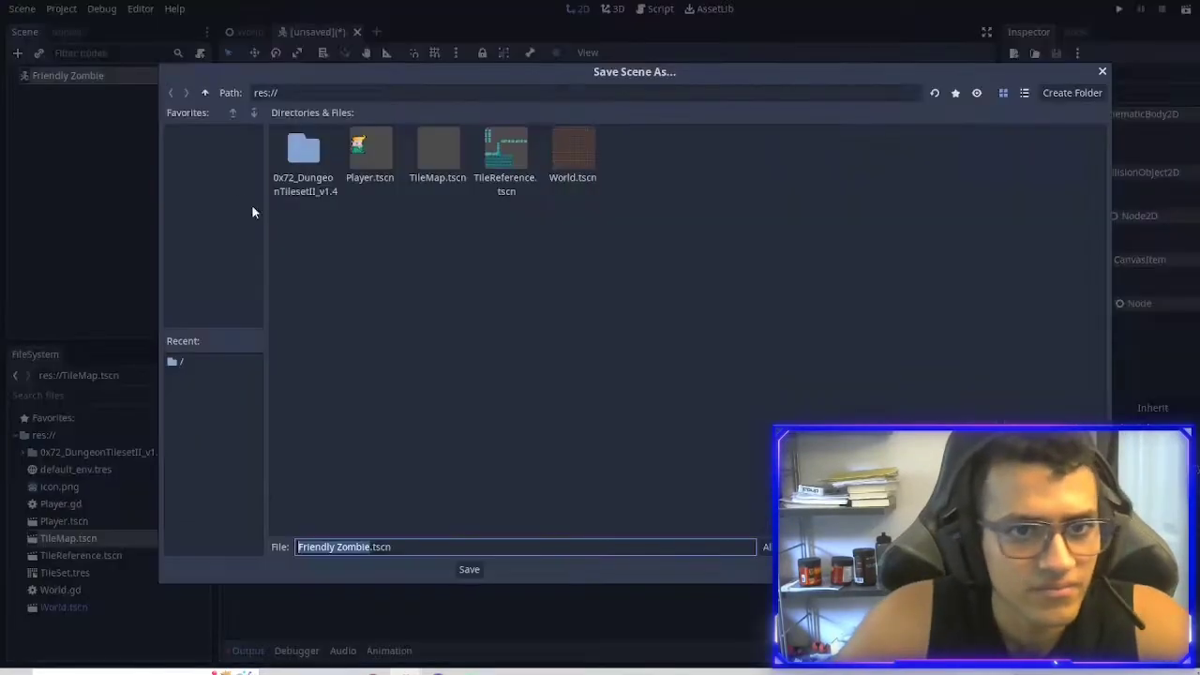
pyautogui.rightClick(363, 244)
pyautogui.click(422, 249)
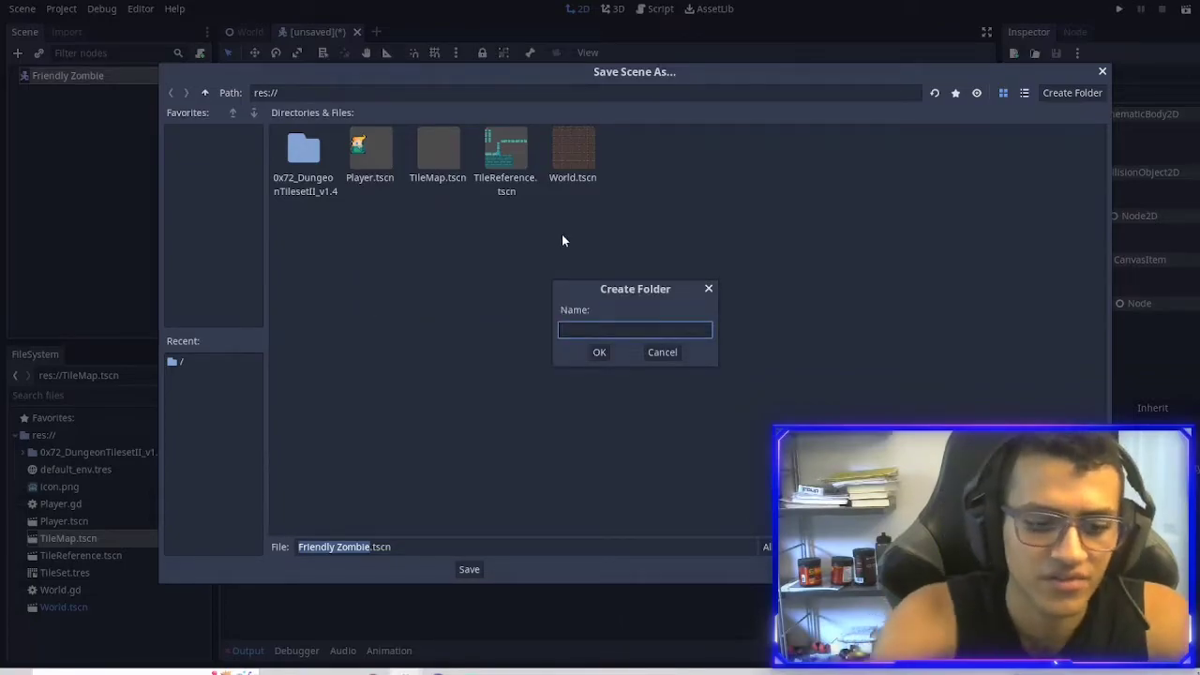
pyautogui.write('Mobs')
pyautogui.press('Return')
# Create a folder named "Friendly Mobs" inside the Mobs folder.
pyautogui.rightClick(563, 241)
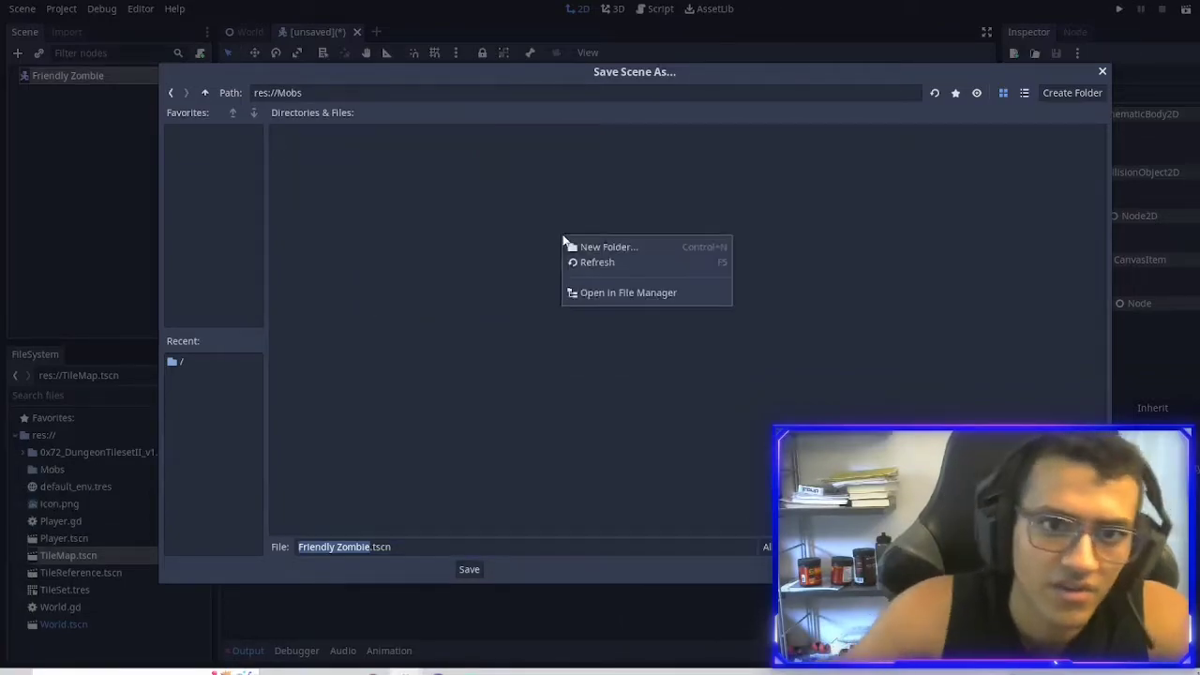
pyautogui.click(678, 247)
pyautogui.write('Frie')
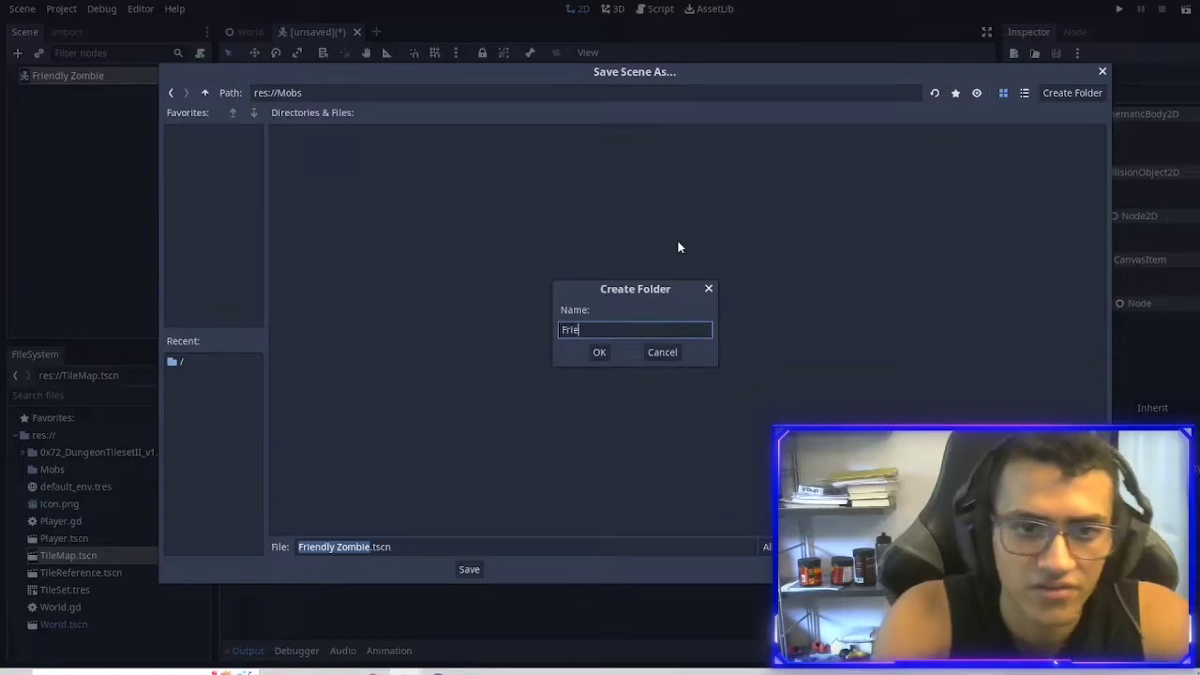
pyautogui.write('ndly M')
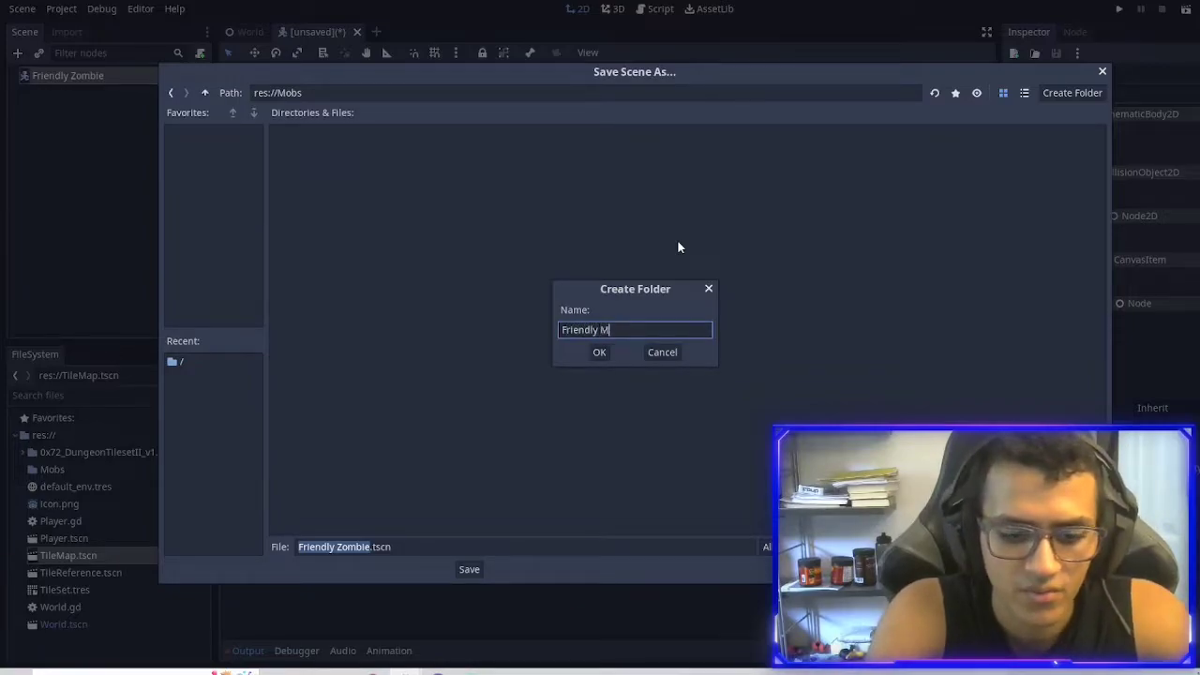
pyautogui.write('obs')
pyautogui.press('Return')
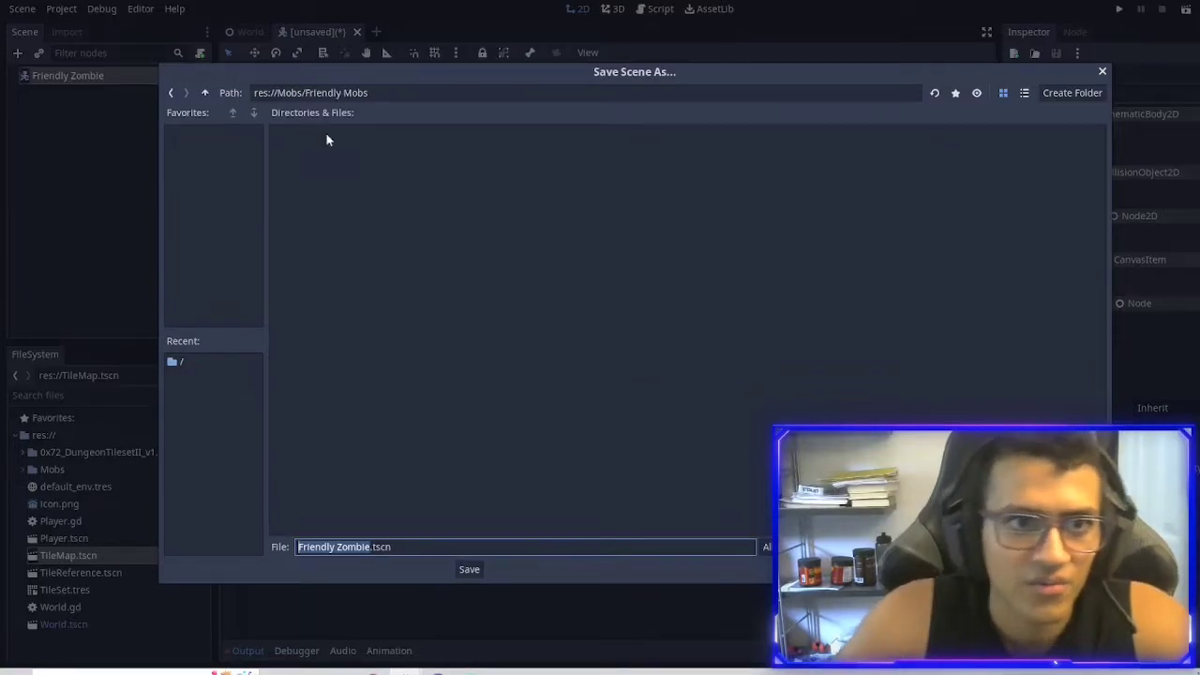
# Go back to the Mobs folder and create a second subfolder named "Hostile Mobs".
pyautogui.click(206, 93)
pyautogui.rightClick(443, 262)
pyautogui.click(508, 272)
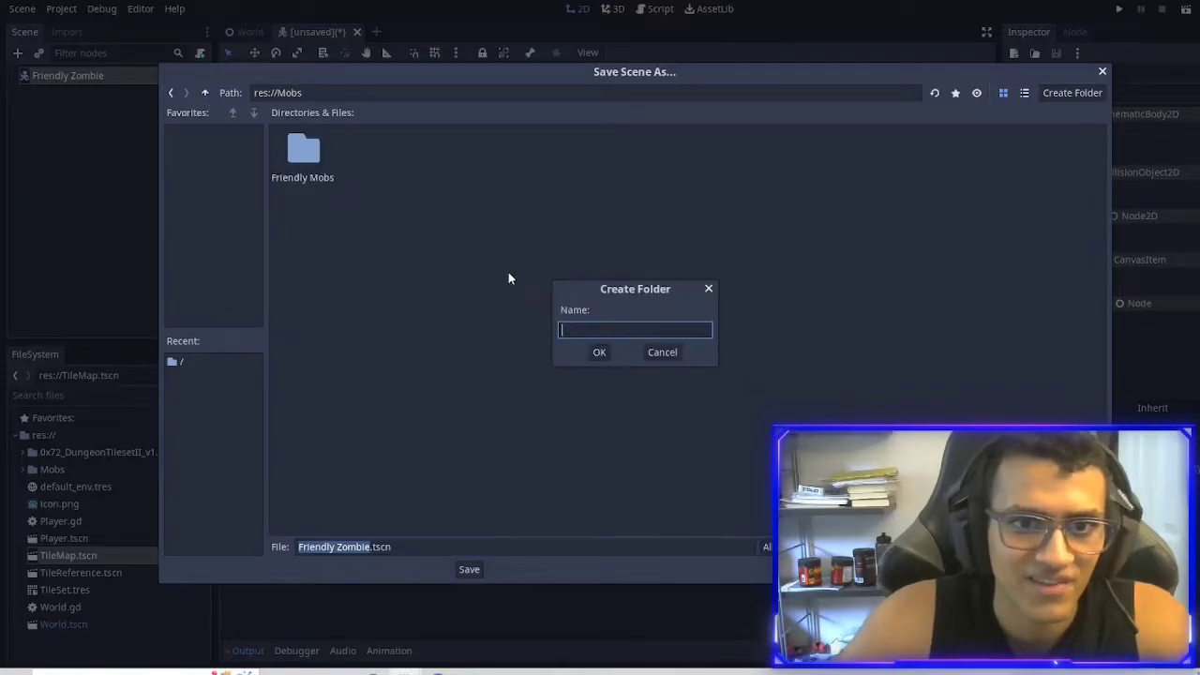
pyautogui.write('Hosit')
pyautogui.press('BackSpace')
pyautogui.press('BackSpace')
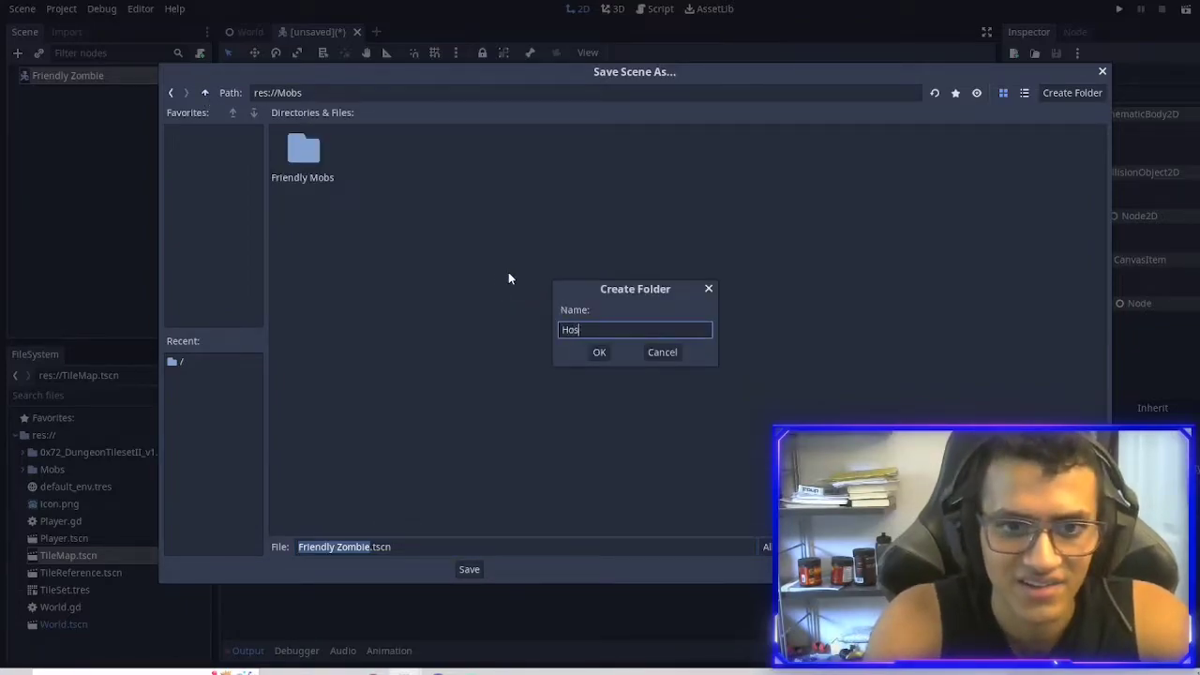
pyautogui.write('tile Mobs')
pyautogui.press('Return')
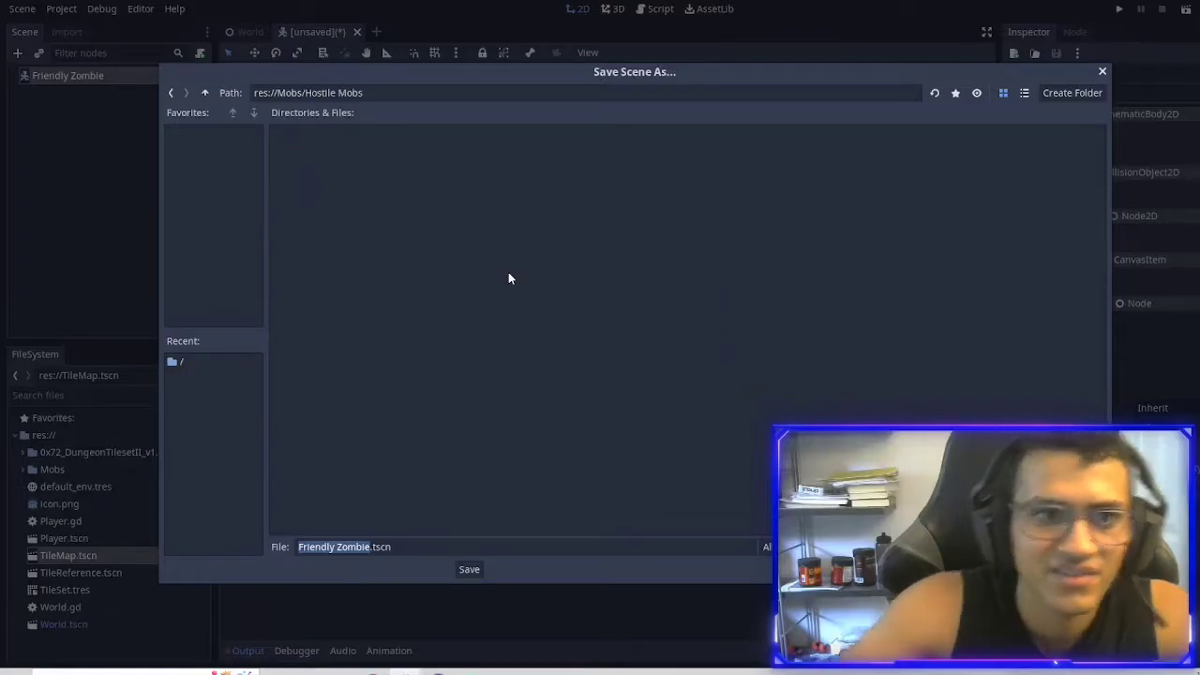
# Save the scene as Friendly Zombie.tscn in the Friendly Mobs folder.
pyautogui.click(205, 94)
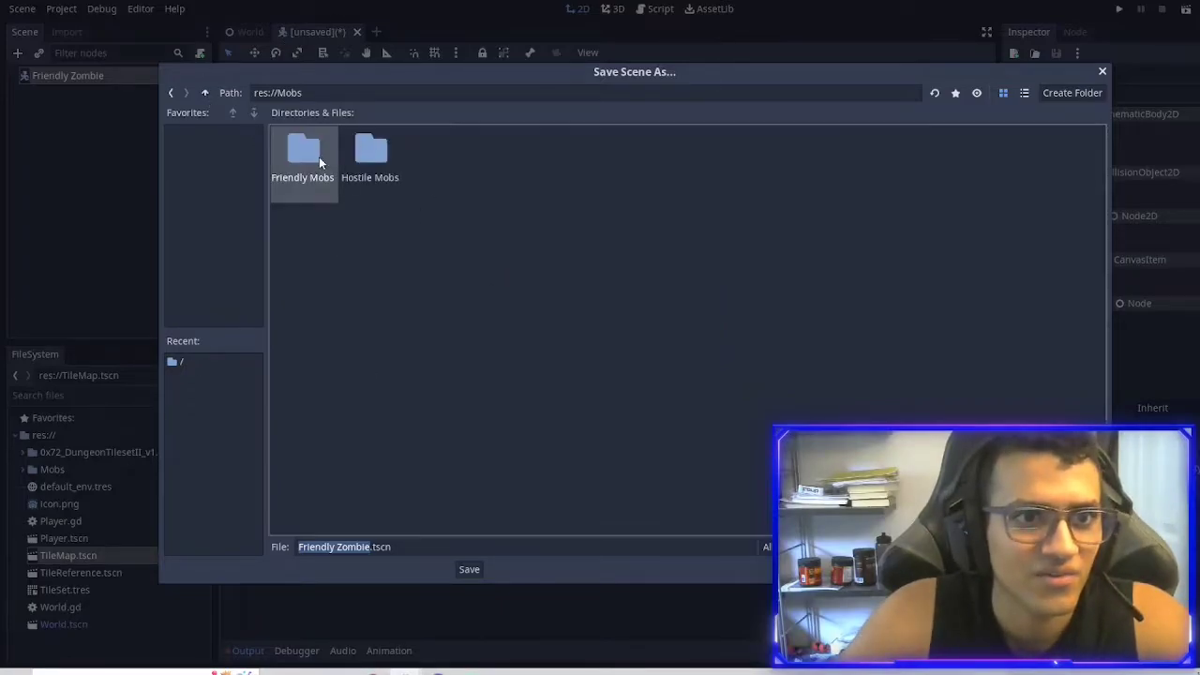
pyautogui.doubleClick(319, 156)
pyautogui.click(468, 569)
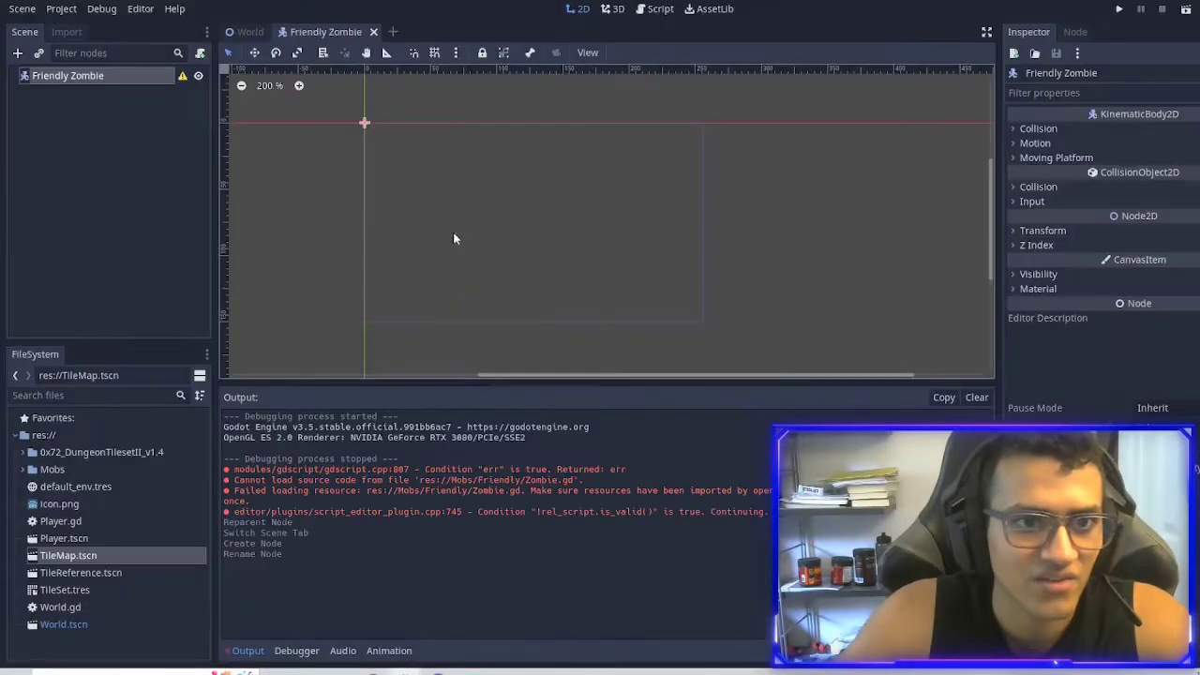
# Add an AnimatedSprite node as a child of Friendly Zombie.
pyautogui.scroll(1, 398, 138)
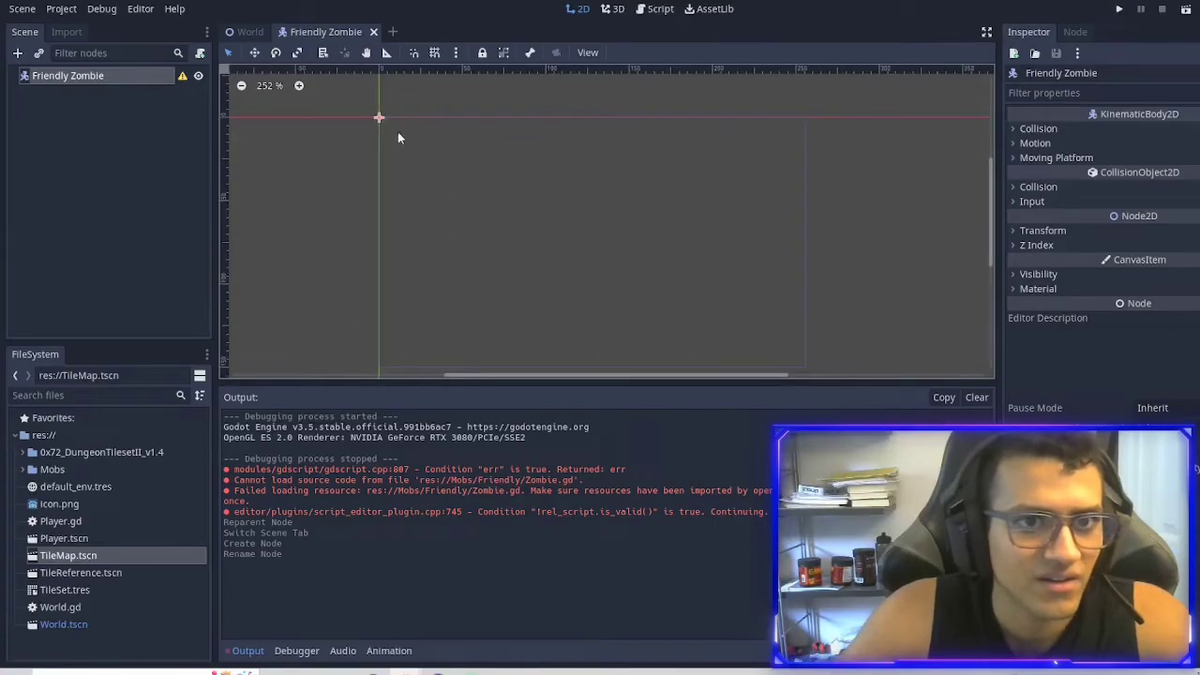
pyautogui.scroll(3, 333, 132)
pyautogui.click(17, 53)
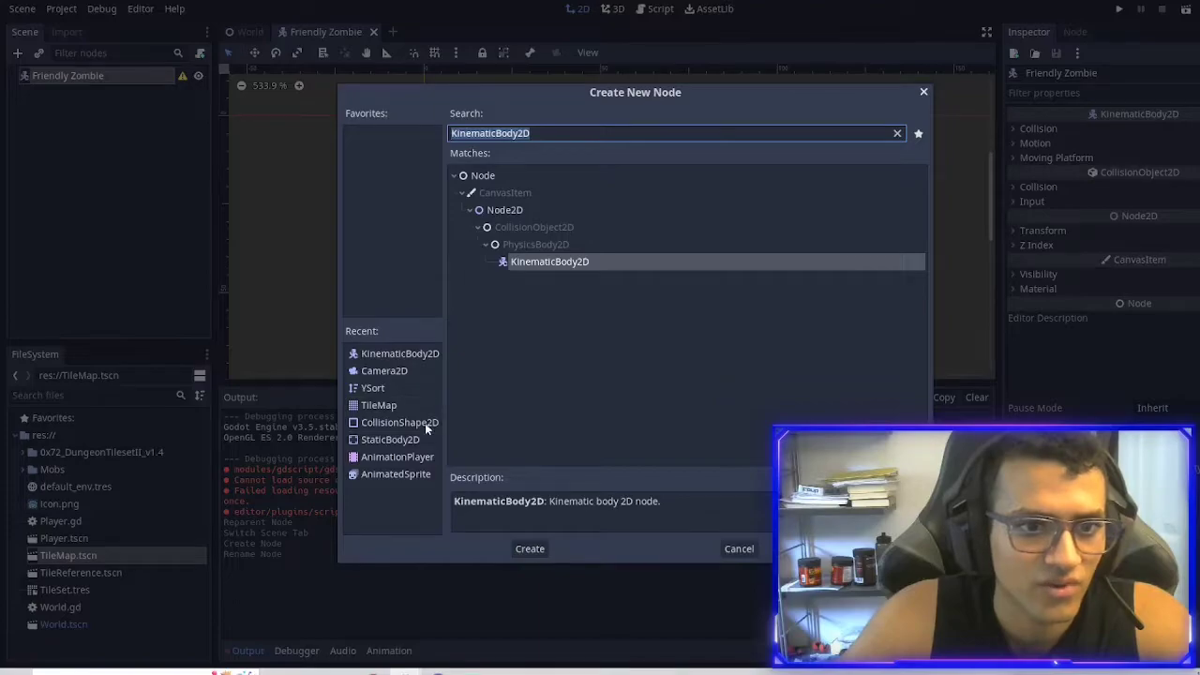
pyautogui.click(409, 473)
pyautogui.click(530, 549)
# Add a CollisionShape2D node and place it directly under the Friendly Zombie root, as a sibling of AnimatedSprite.
pyautogui.click(17, 53)
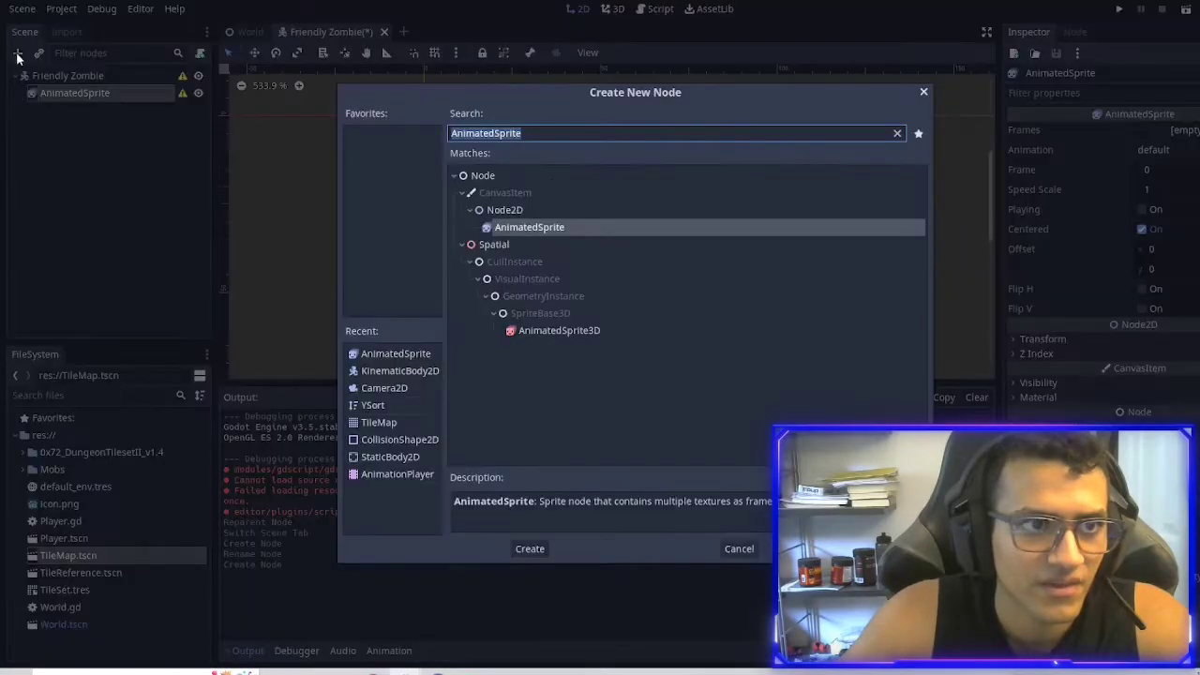
pyautogui.click(400, 439)
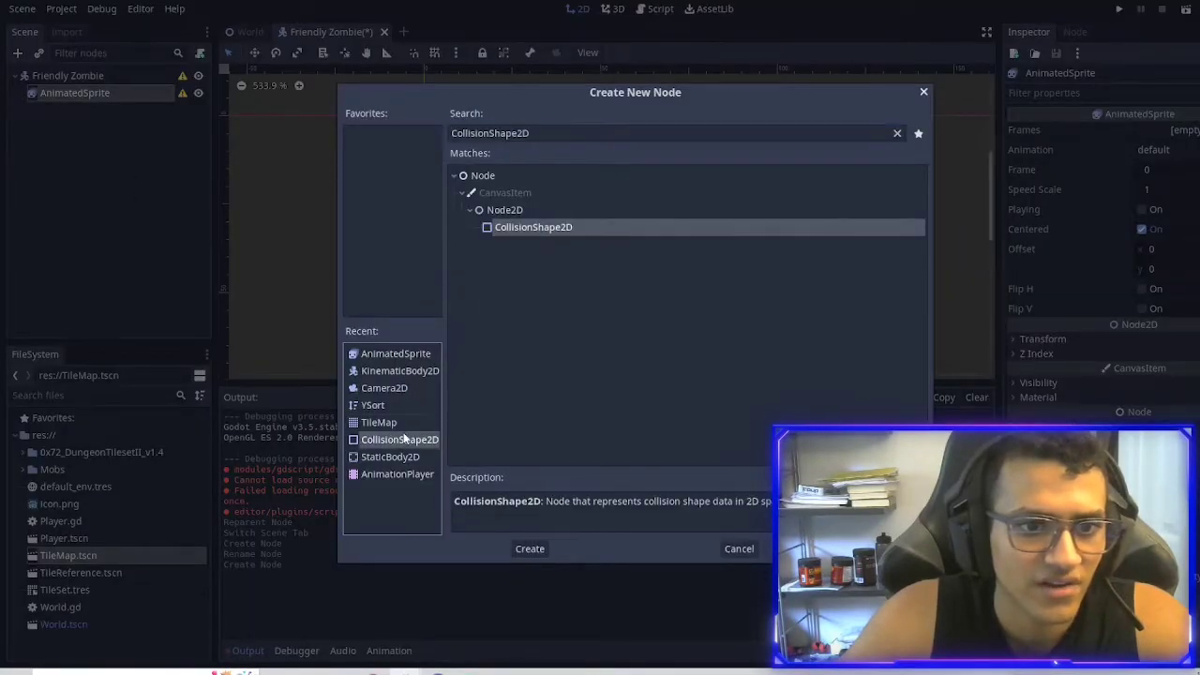
pyautogui.click(530, 548)
pyautogui.scroll(2, 487, 253)
pyautogui.scroll(3, 518, 251)
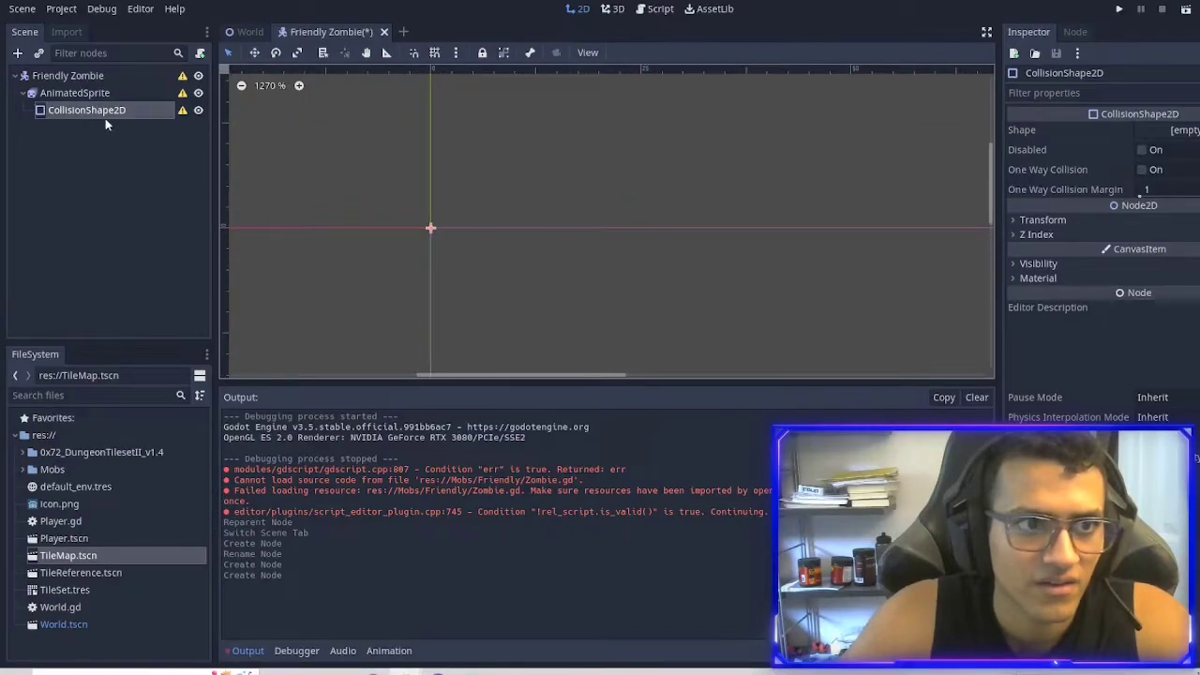
pyautogui.moveTo(105, 115); pyautogui.dragTo(83, 91)
pyautogui.click(71, 76)
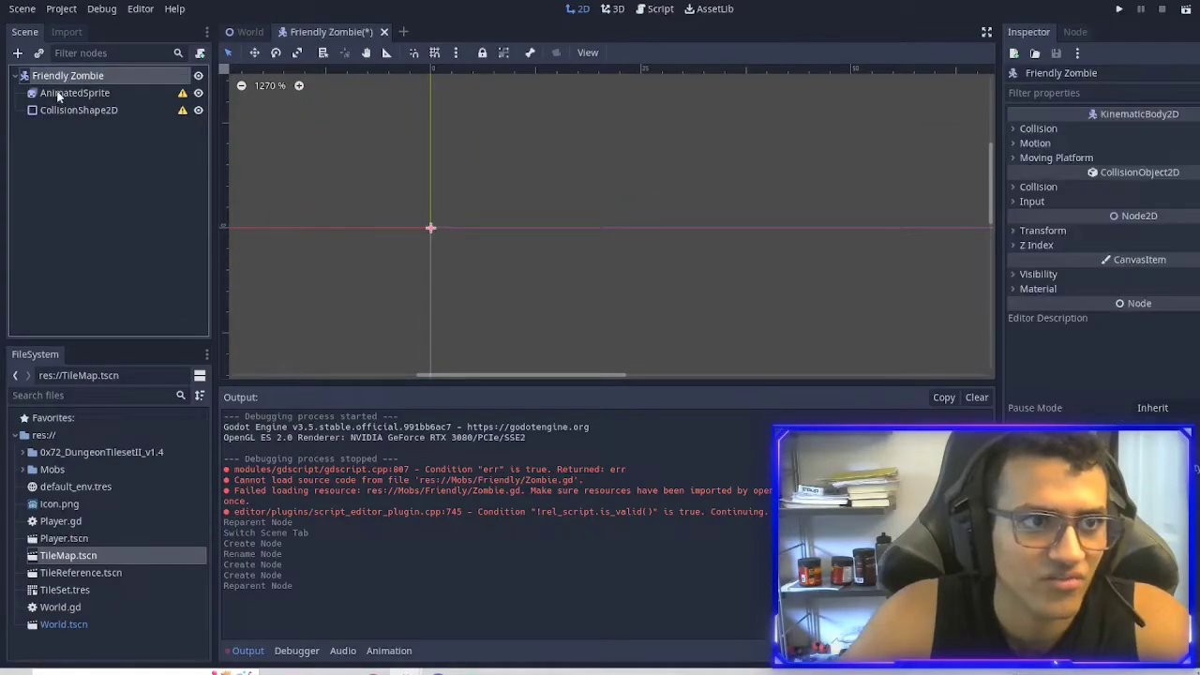
# Assign a new SpriteFrames resource to the AnimatedSprite's Frames property.
pyautogui.click(75, 93)
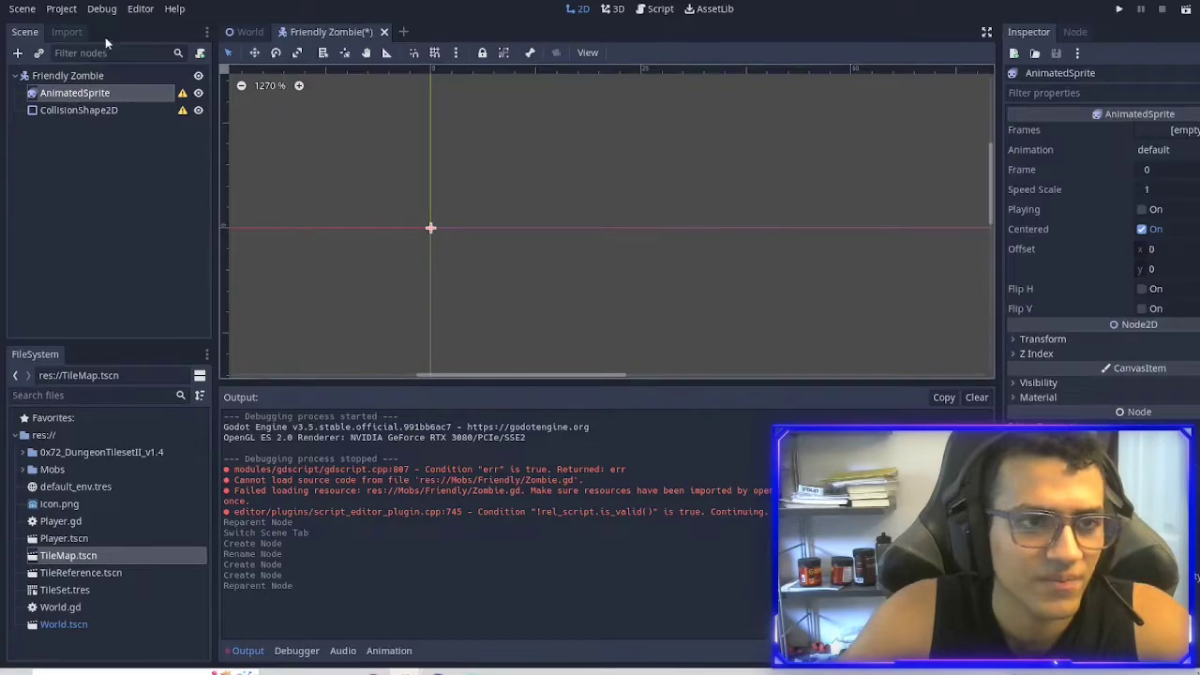
pyautogui.click(1172, 130)
pyautogui.click(1177, 145)
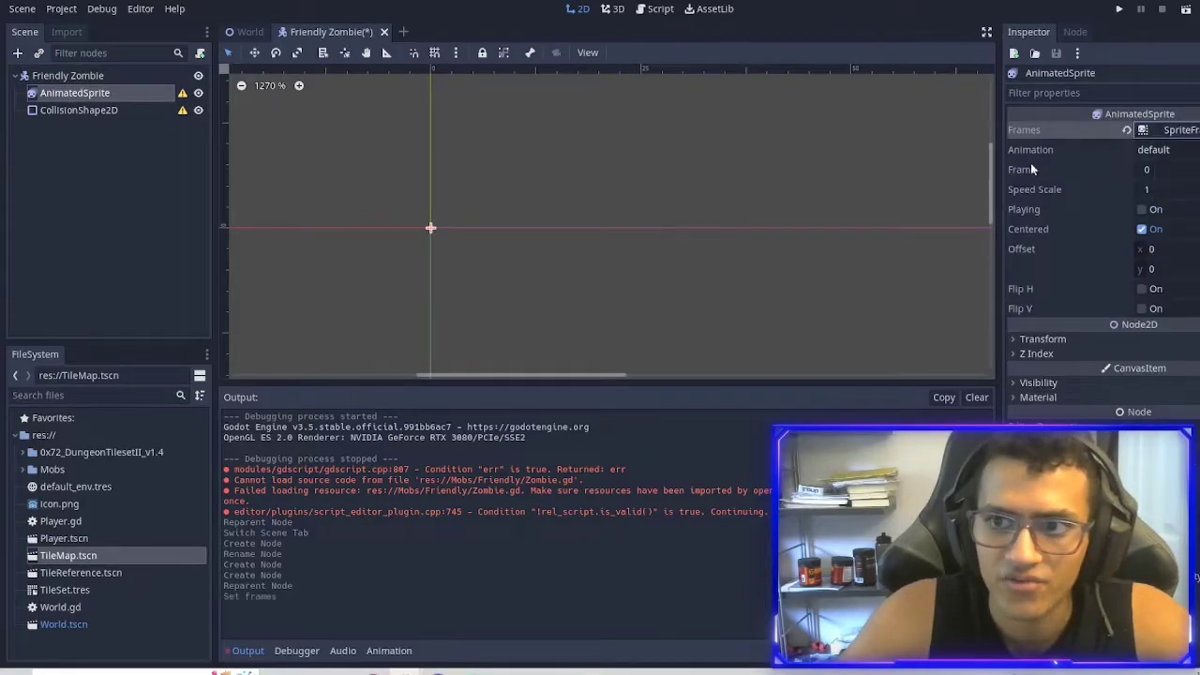
pyautogui.scroll(5, 462, 238)
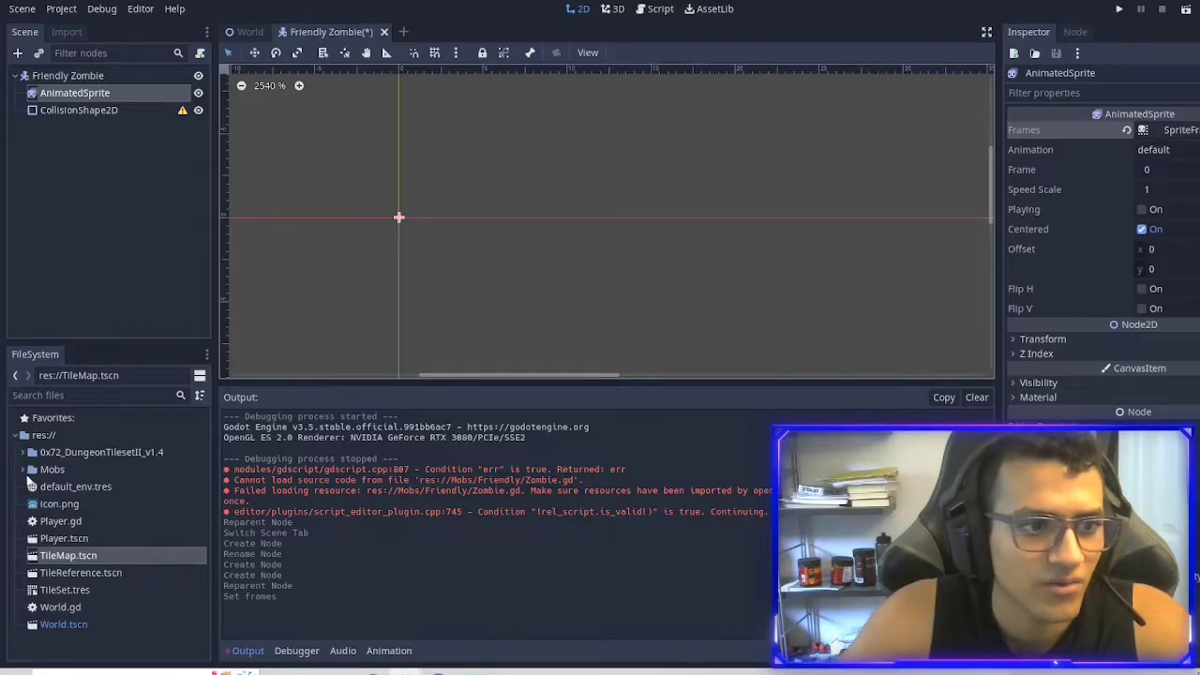
# Filter the project files by "zombie" and select tiny_zombie_idle_anim_f0.png.
pyautogui.click(94, 395)
pyautogui.write('z')
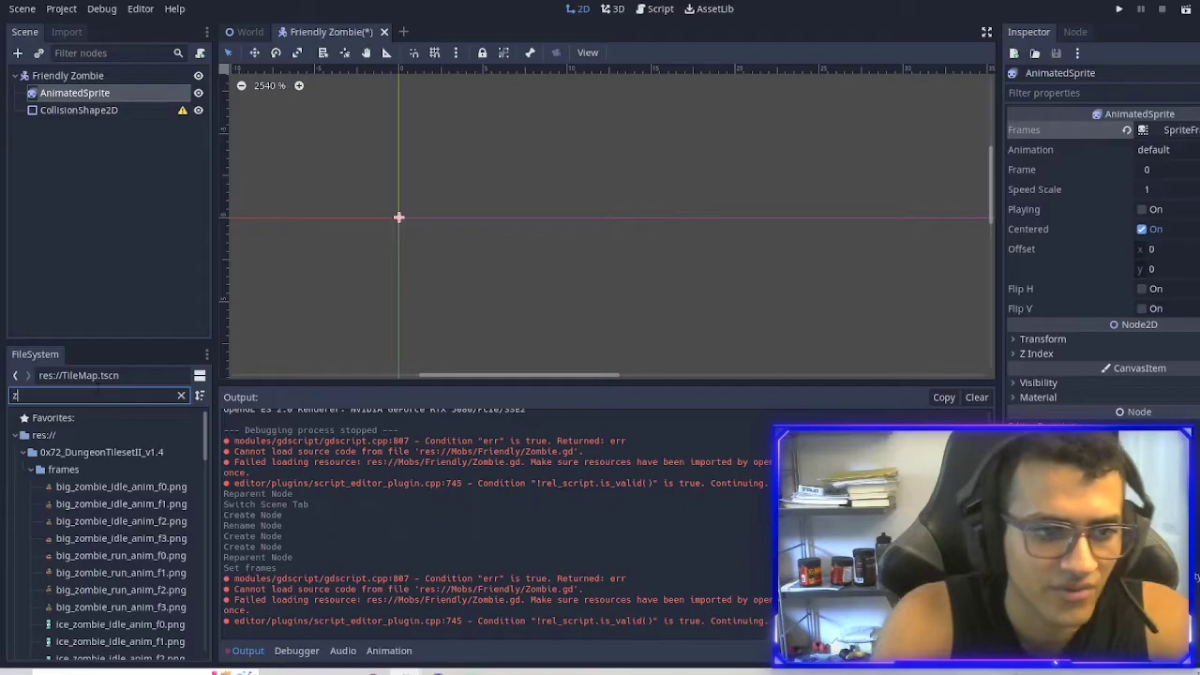
pyautogui.write('ombie')
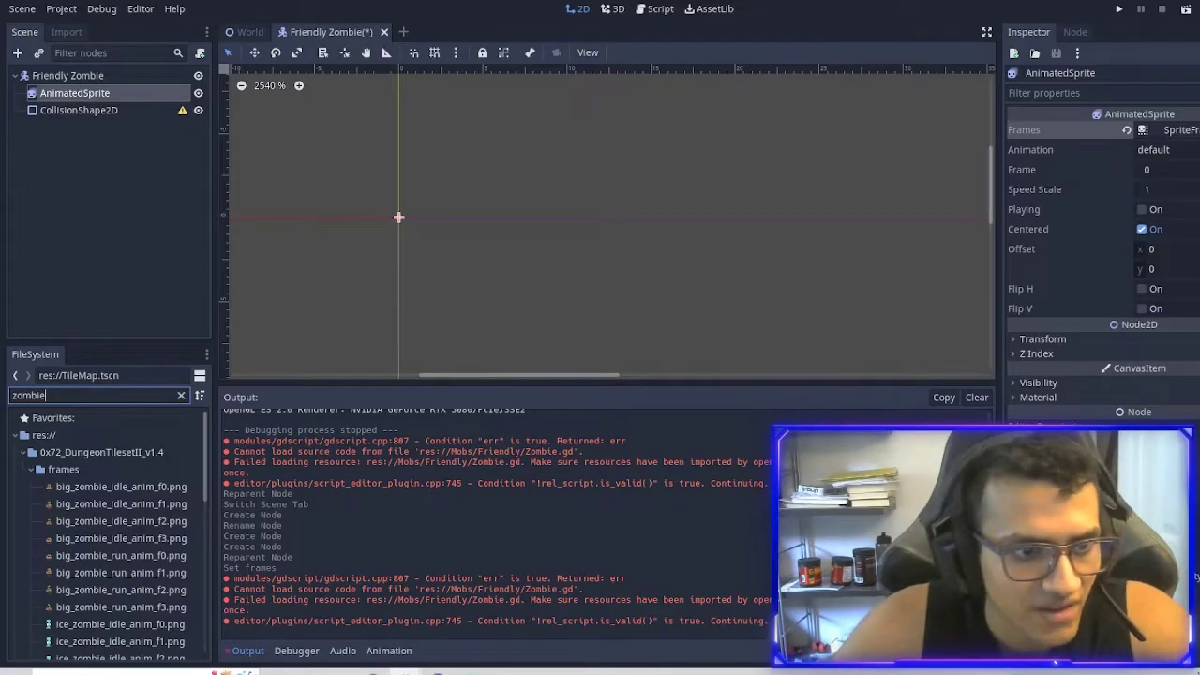
pyautogui.scroll(-10, 104, 475)
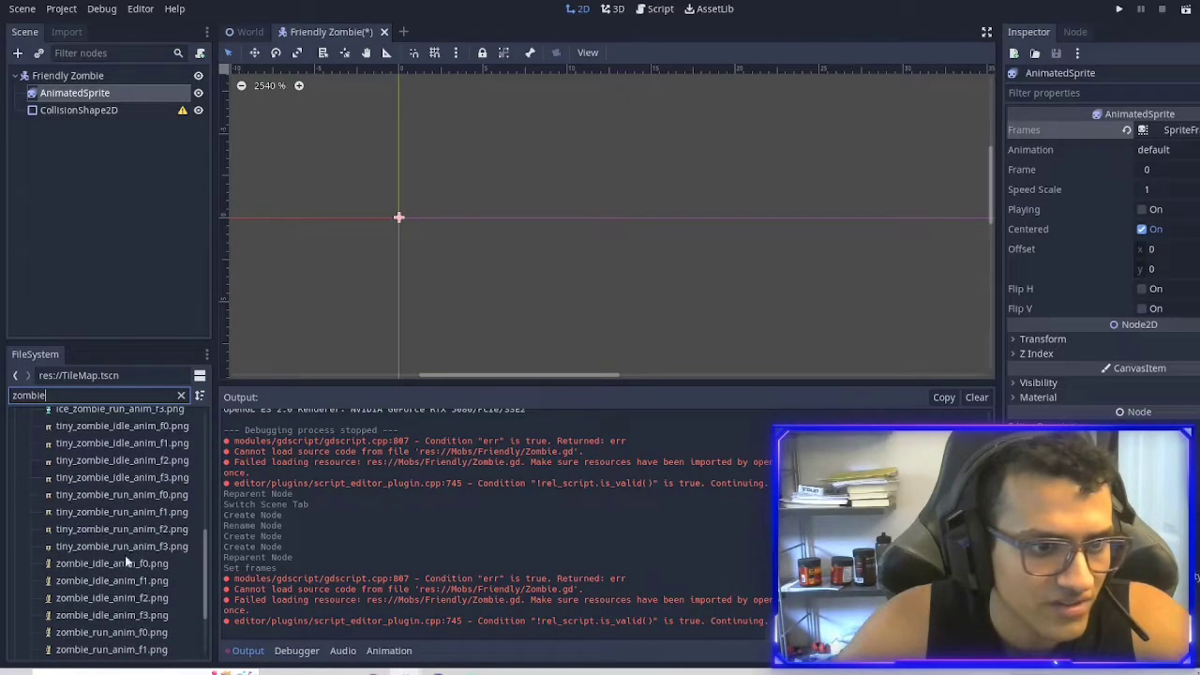
pyautogui.scroll(2, 112, 535)
pyautogui.click(92, 518)
pyautogui.scroll(-2, 99, 539)
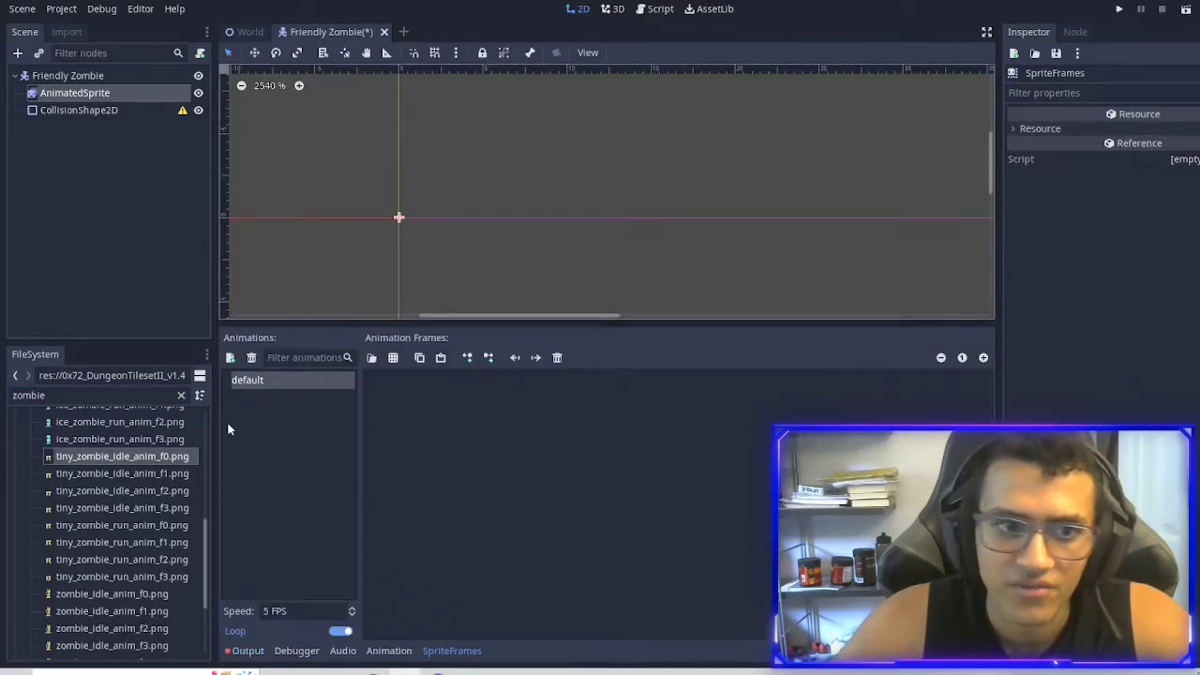
# Rename the default animation in the zombie's SpriteFrames to "Idle".
pyautogui.doubleClick(298, 382)
pyautogui.write('i')
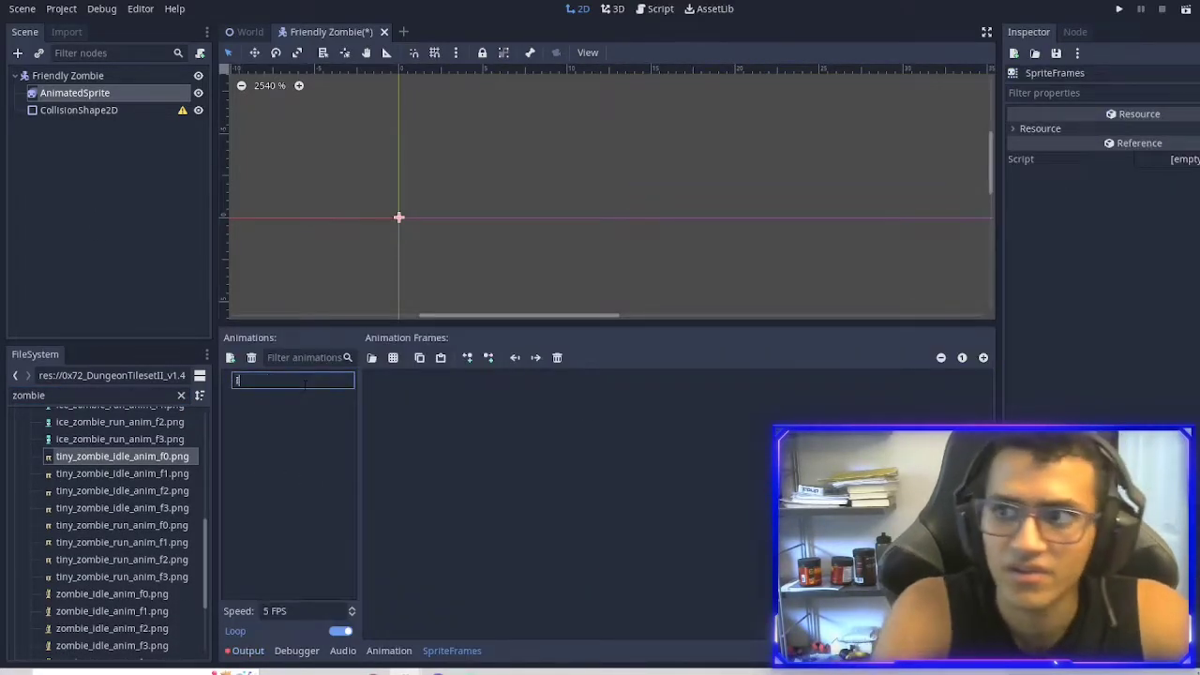
pyautogui.write('dle')
pyautogui.press('Return')
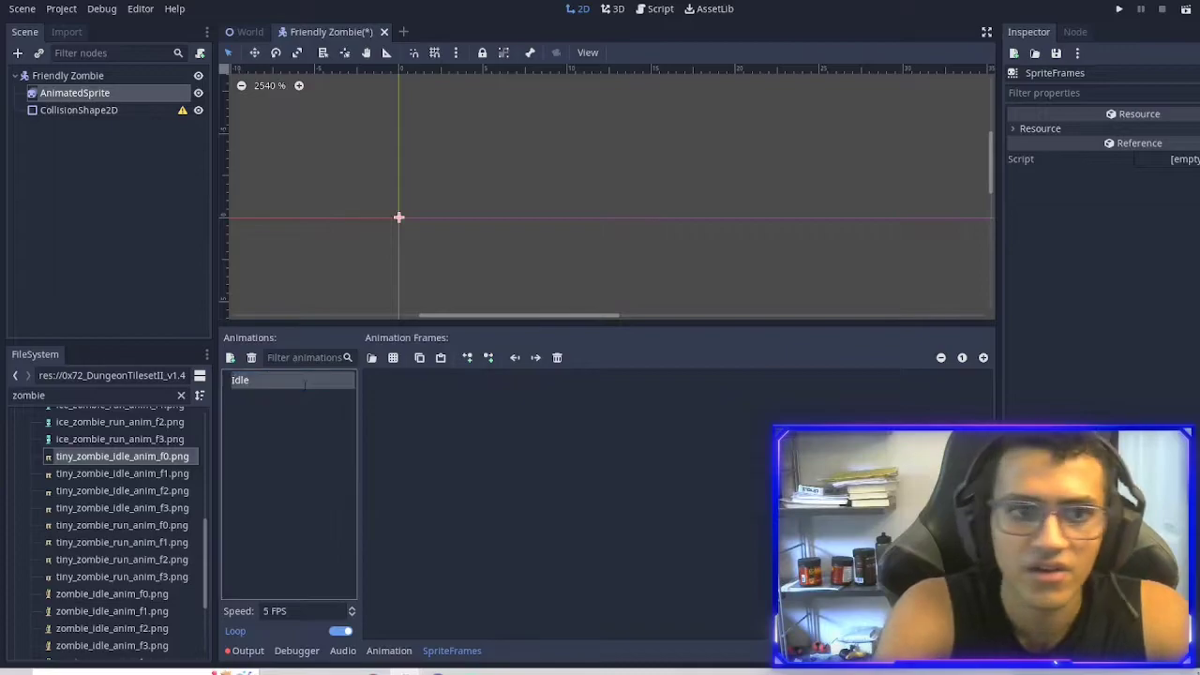
# Add a second animation to the SpriteFrames and name it "Run".
pyautogui.click(230, 357)
pyautogui.doubleClick(273, 397)
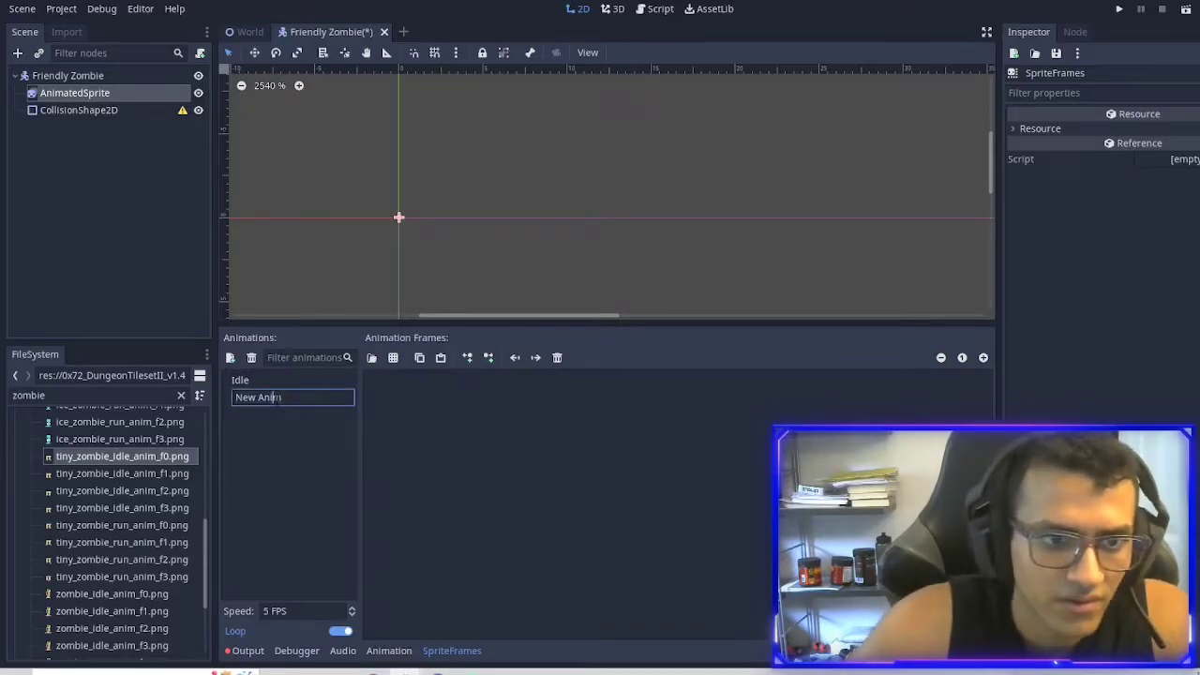
pyautogui.write('Run')
pyautogui.press('Return')
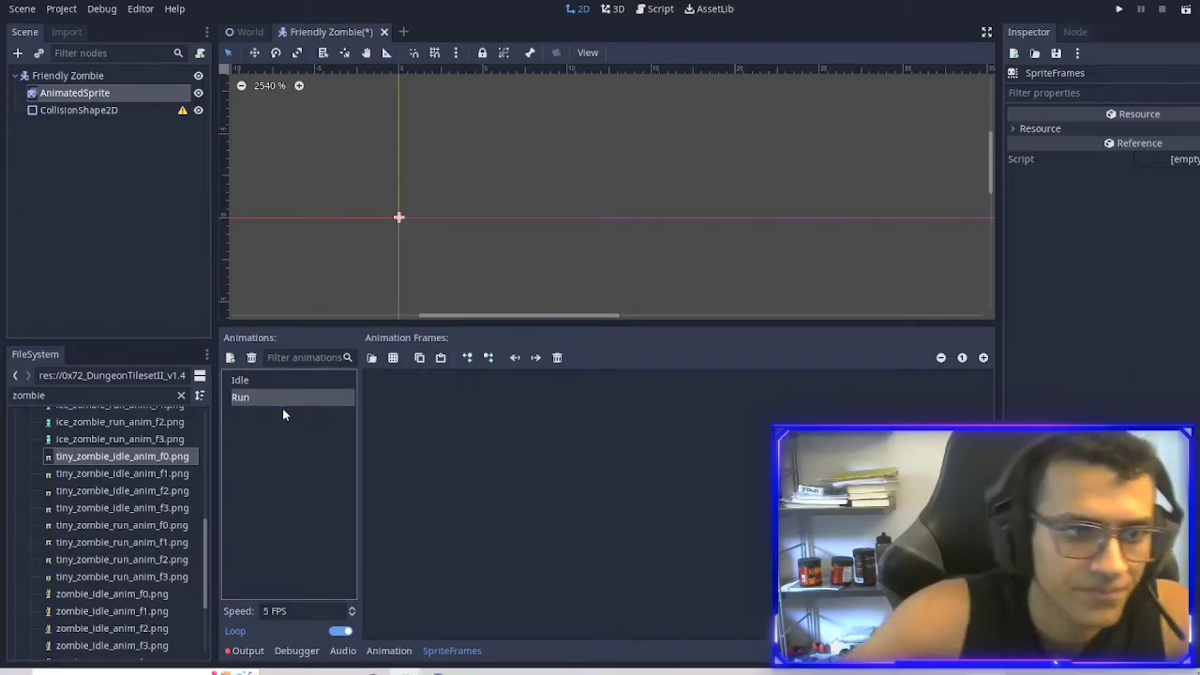
# Add tiny_zombie_run_anim_f0.png through tiny_zombie_run_anim_f3.png as the frames of the Run animation.
pyautogui.click(167, 526)
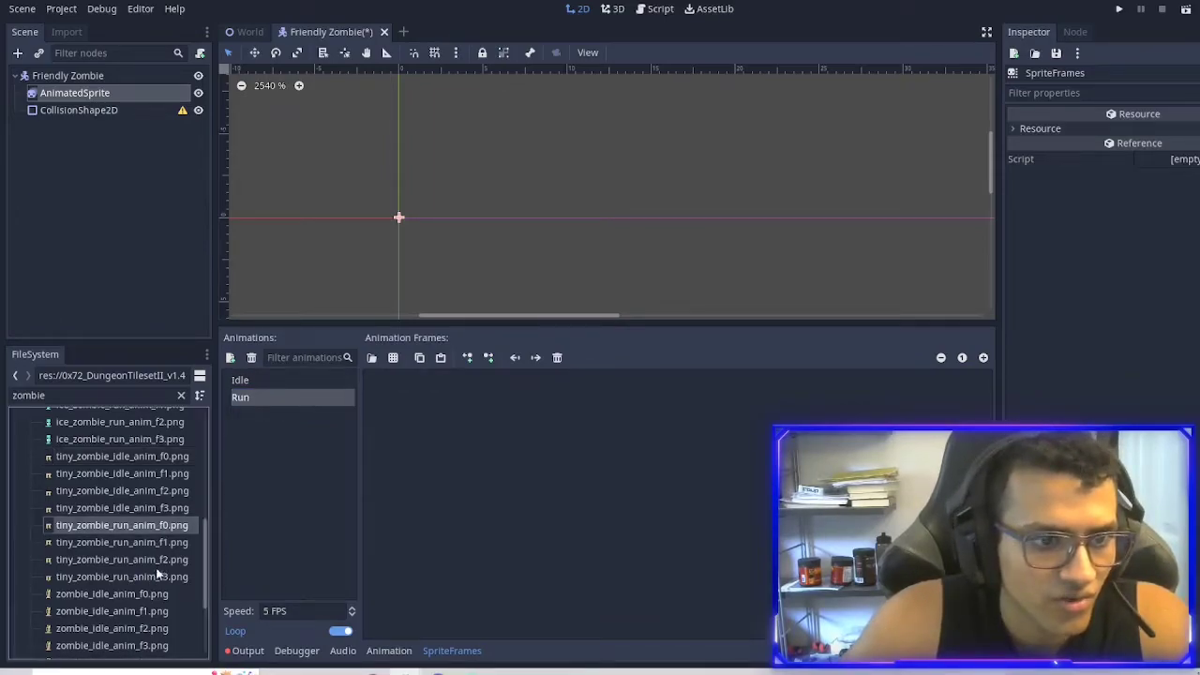
pyautogui.keyDown('shift'); pyautogui.click(150, 577); pyautogui.keyUp('shift')
pyautogui.moveTo(131, 538); pyautogui.dragTo(563, 477)
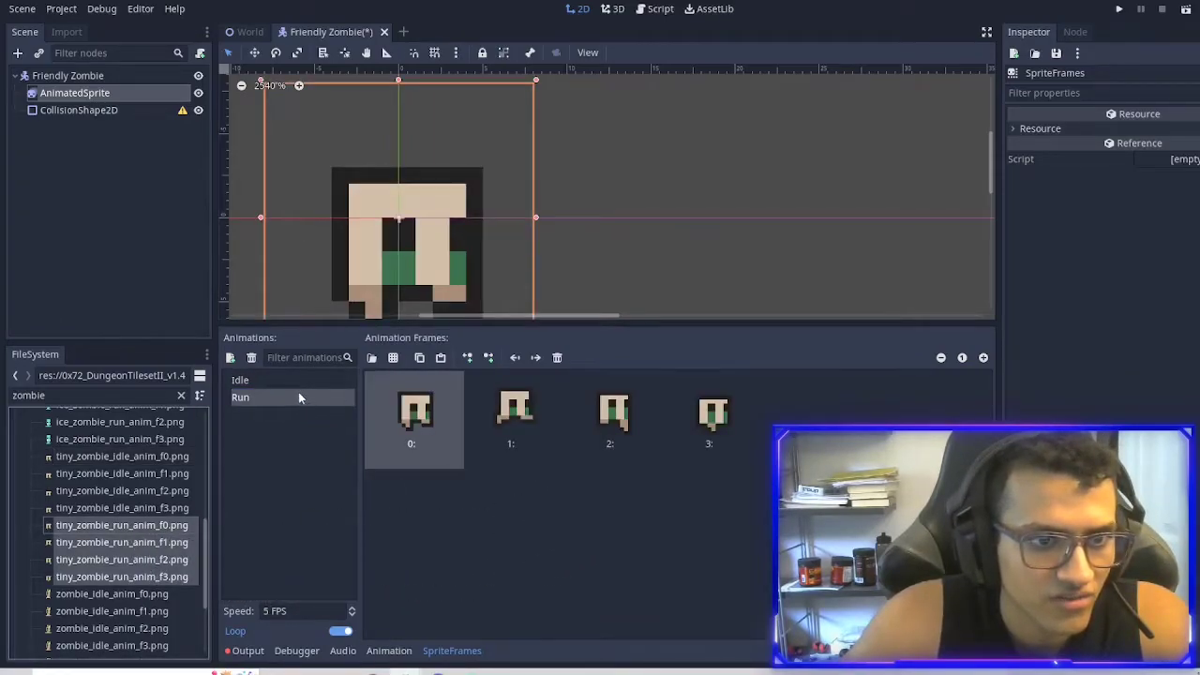
# Add tiny_zombie_idle_anim_f0.png through tiny_zombie_idle_anim_f3.png as the frames of the Idle animation.
pyautogui.click(240, 379)
pyautogui.click(122, 457)
pyautogui.keyDown('shift'); pyautogui.click(122, 507); pyautogui.keyUp('shift')
pyautogui.moveTo(157, 475); pyautogui.dragTo(405, 419)
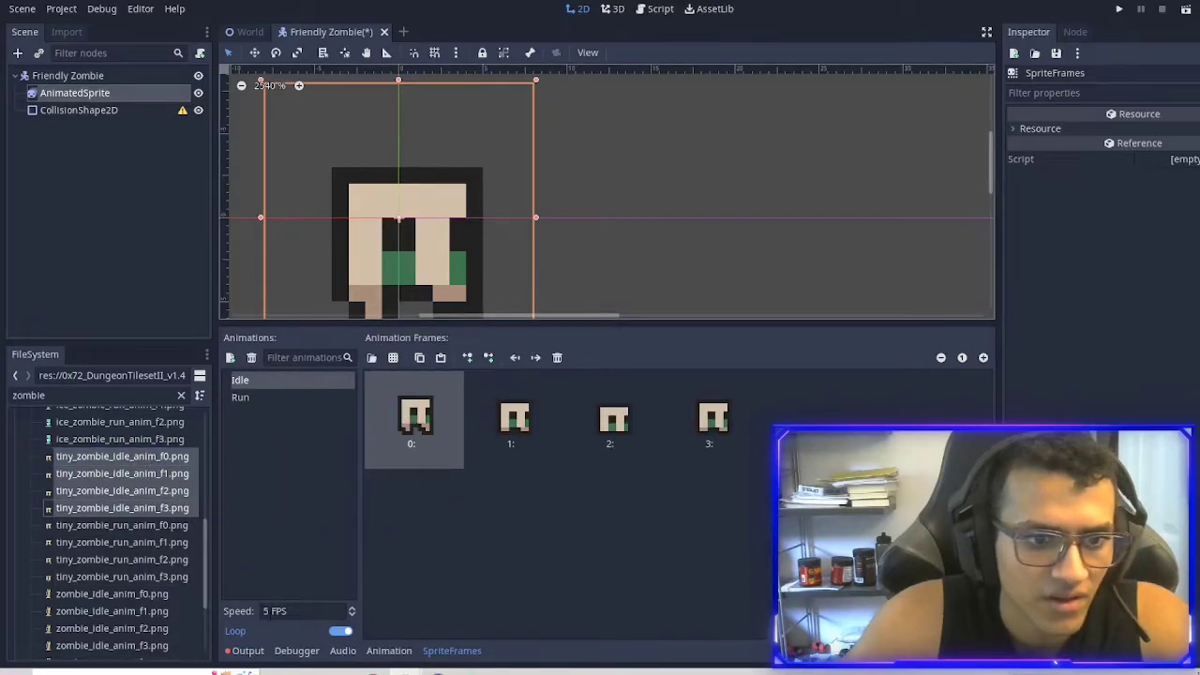
# Set the speed of both the Idle and Run animations to 7 FPS.
pyautogui.click(259, 401)
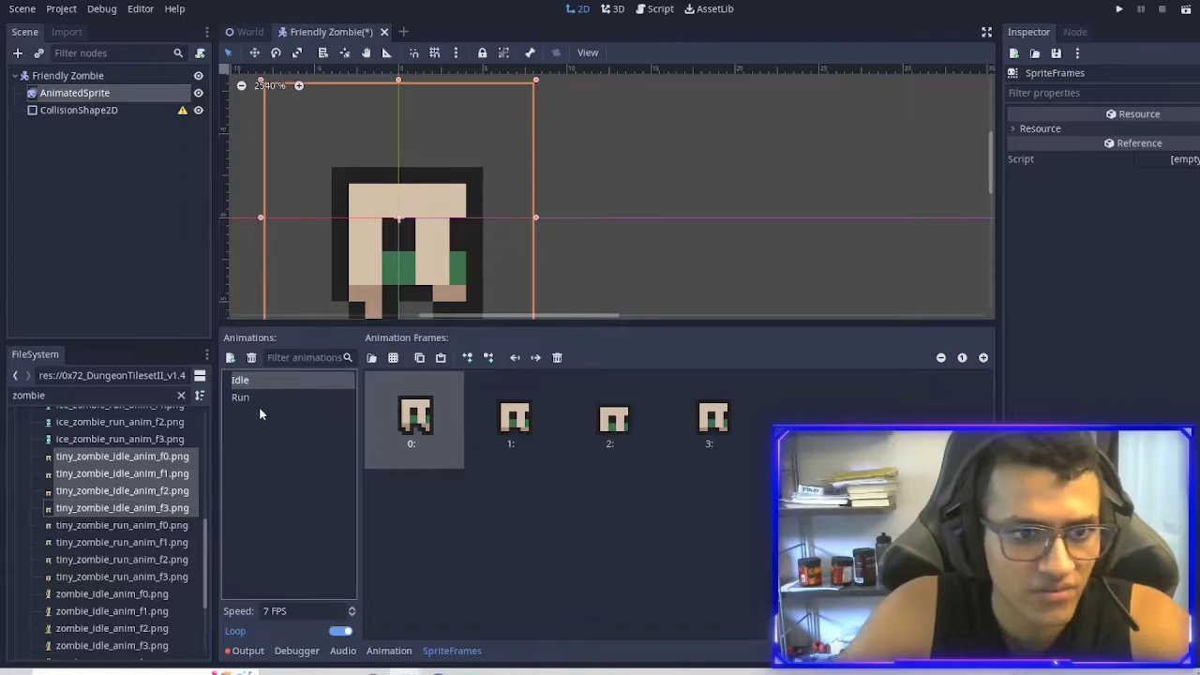
pyautogui.doubleClick(267, 610)
pyautogui.write('7')
pyautogui.click(348, 539)
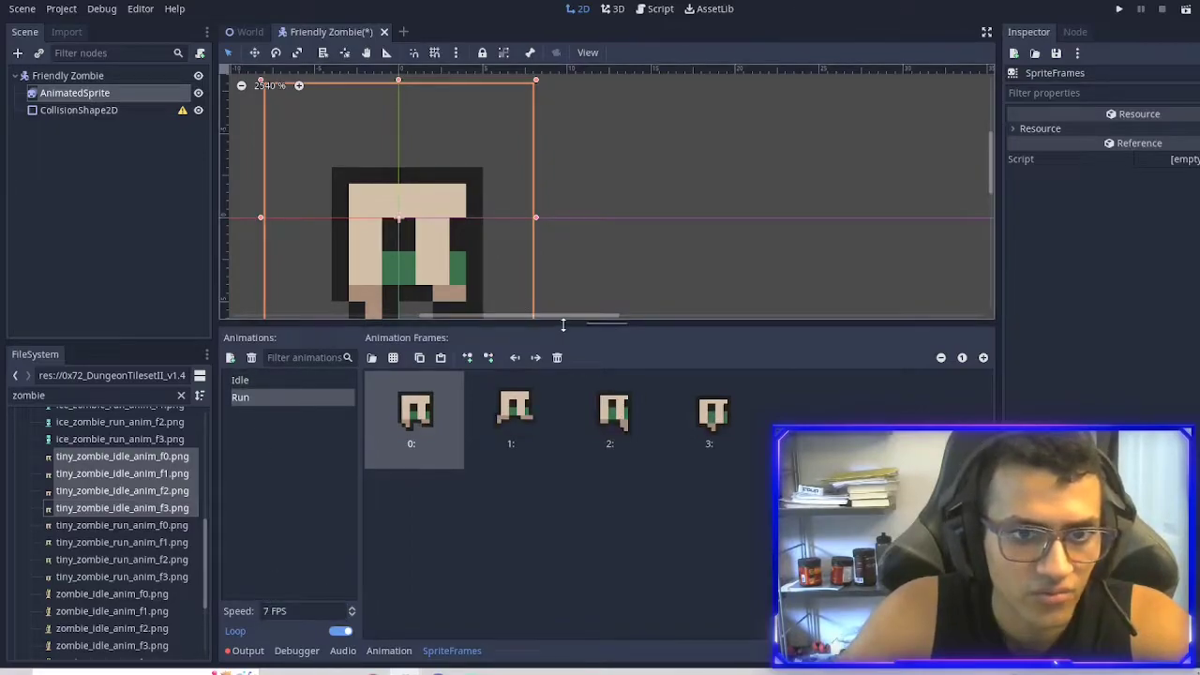
# Turn on Playing for the zombie's AnimatedSprite.
pyautogui.moveTo(562, 325); pyautogui.dragTo(477, 525)
pyautogui.click(680, 284)
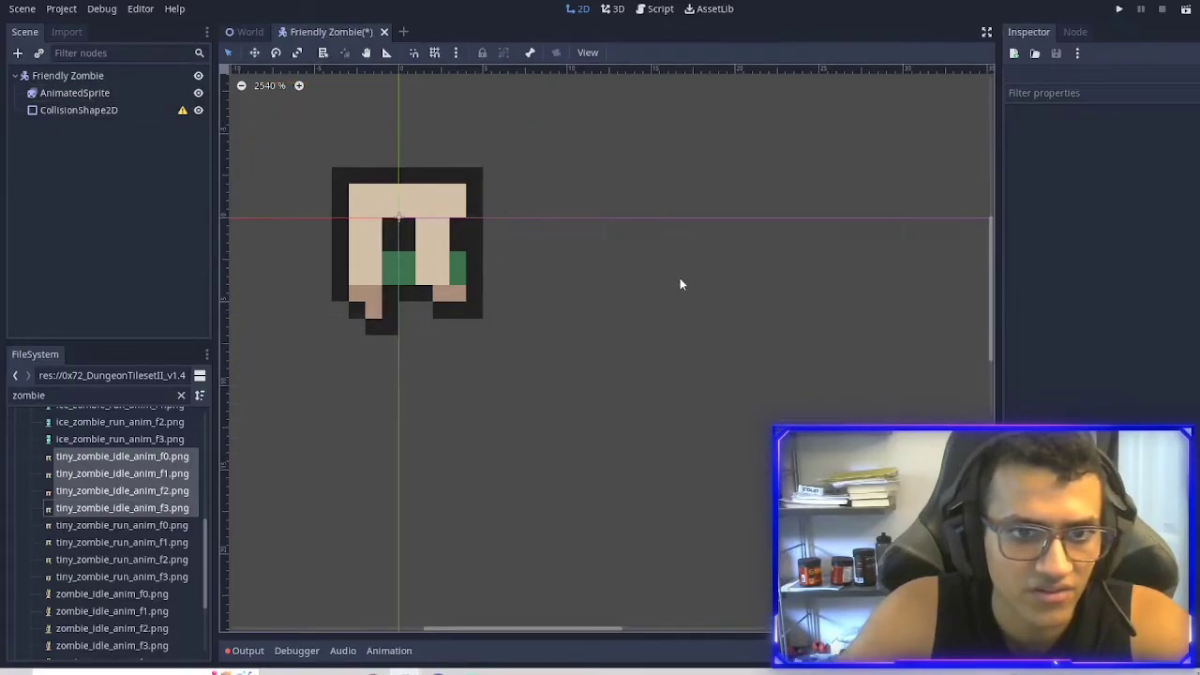
pyautogui.click(77, 110)
pyautogui.click(75, 93)
pyautogui.click(1153, 208)
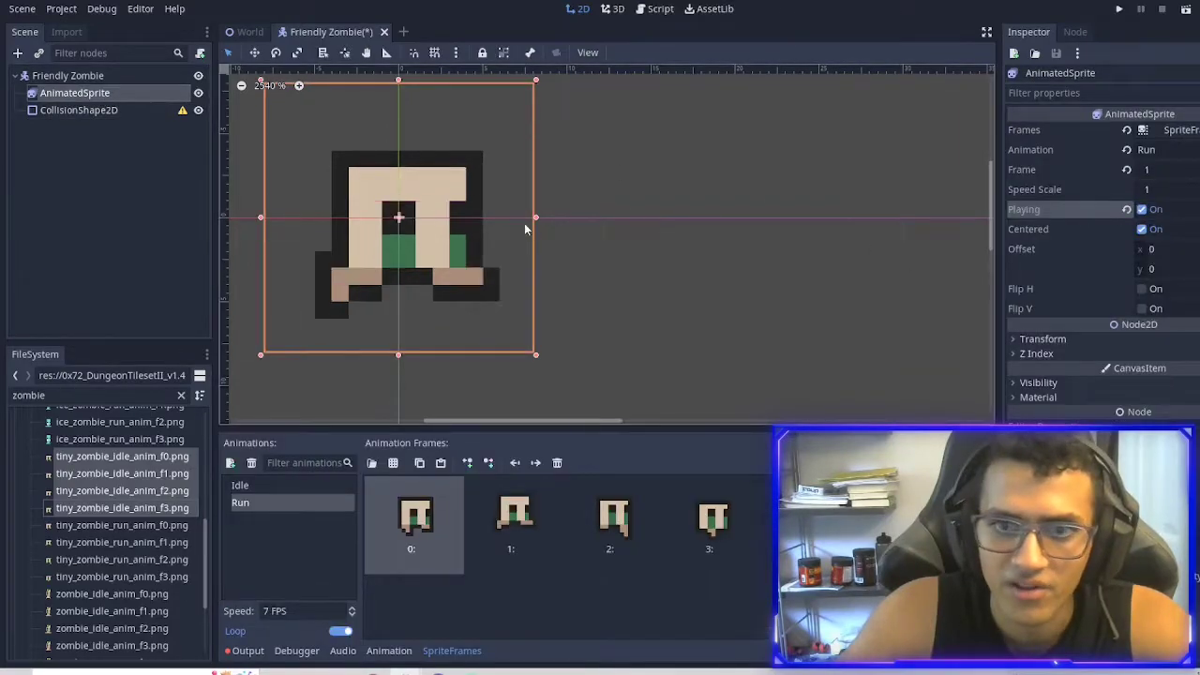
# Move the zombie sprite up so its base rests on the horizontal origin line and set its animation to Idle.
pyautogui.scroll(-3, 630, 211)
pyautogui.moveTo(557, 224); pyautogui.dragTo(558, 160)
pyautogui.scroll(1, 558, 160)
pyautogui.moveTo(558, 161); pyautogui.dragTo(517, 243, button='middle')
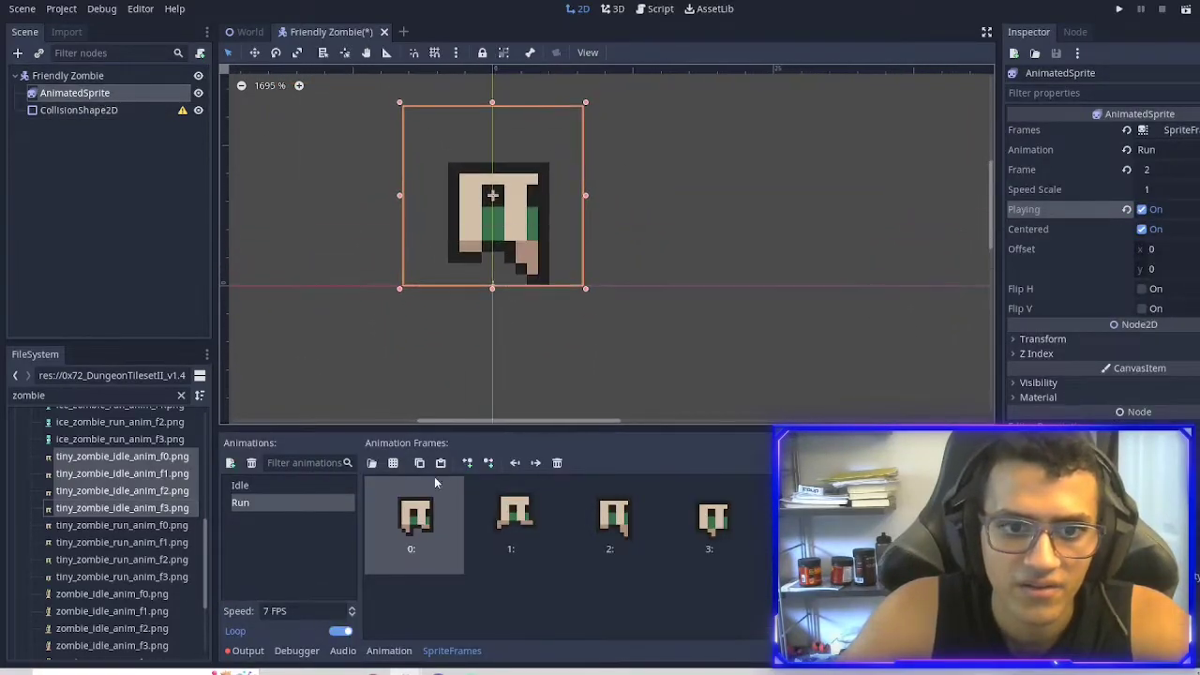
pyautogui.click(1175, 152)
pyautogui.click(1169, 173)
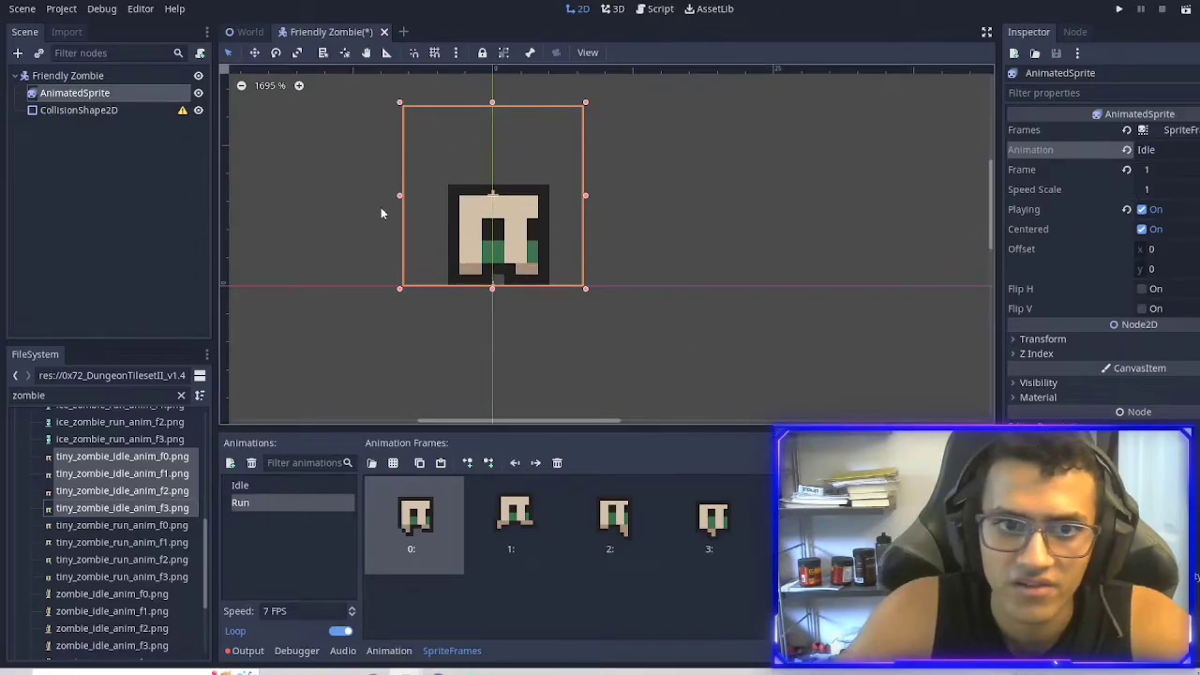
# Assign a new RectangleShape2D to the zombie's CollisionShape2D.
pyautogui.click(122, 110)
pyautogui.click(1170, 129)
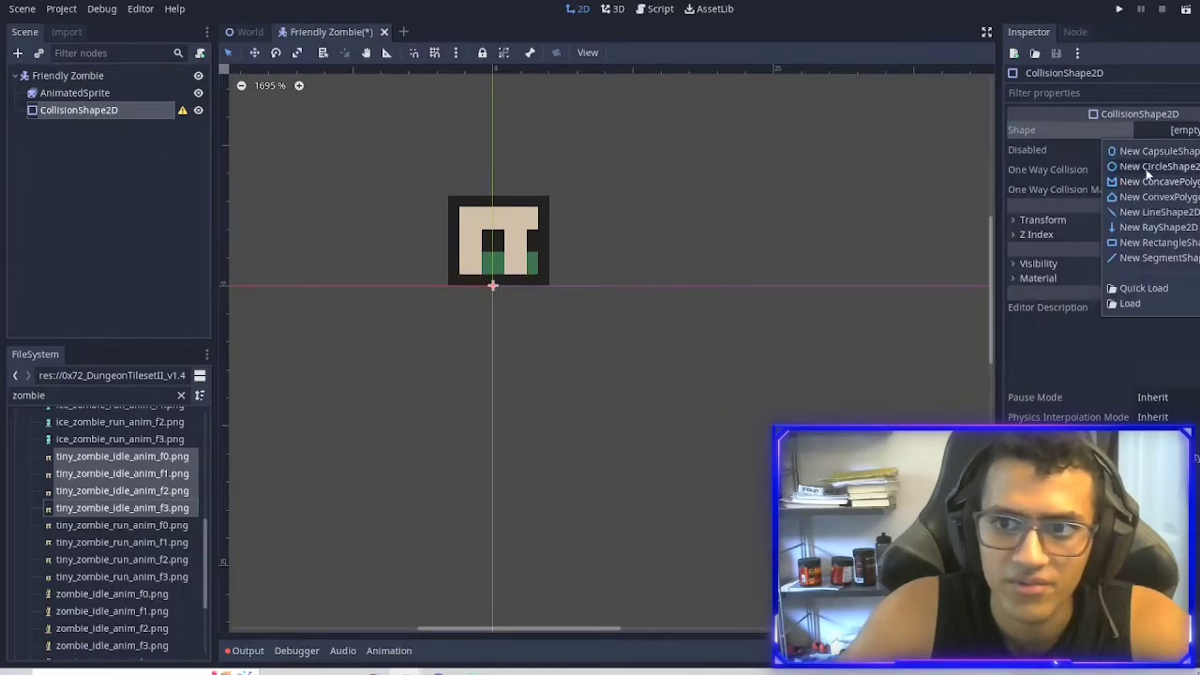
pyautogui.click(1153, 241)
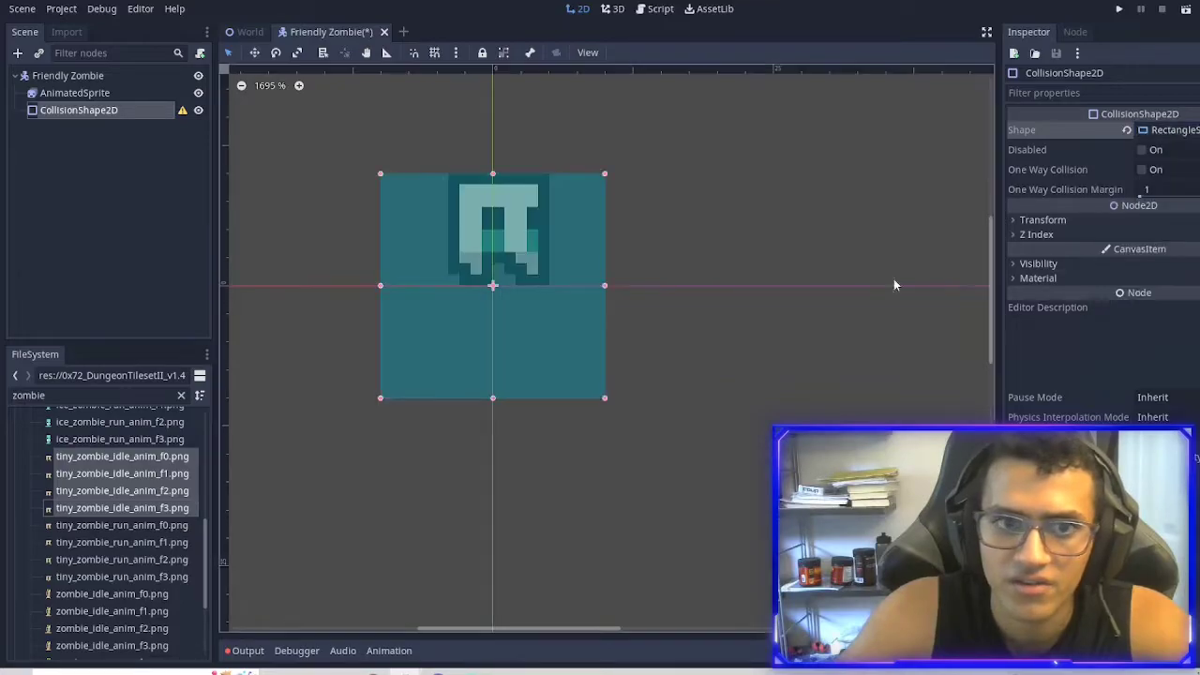
# Resize the rectangular collision shape to cover only the lower part of the zombie and save the scene.
pyautogui.moveTo(560, 339); pyautogui.dragTo(623, 384)
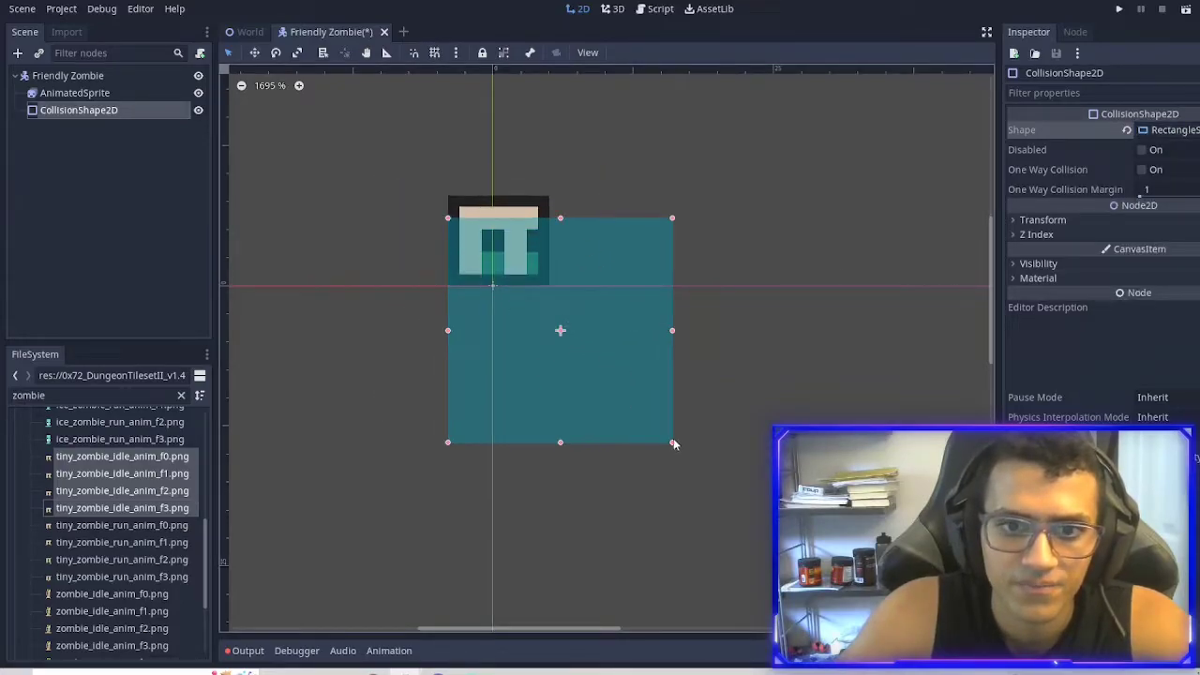
pyautogui.moveTo(672, 442); pyautogui.dragTo(549, 285)
pyautogui.moveTo(547, 219); pyautogui.dragTo(546, 239)
pyautogui.moveTo(536, 279); pyautogui.dragTo(546, 290, button='middle')
pyautogui.hotkey('ctrl', 's')
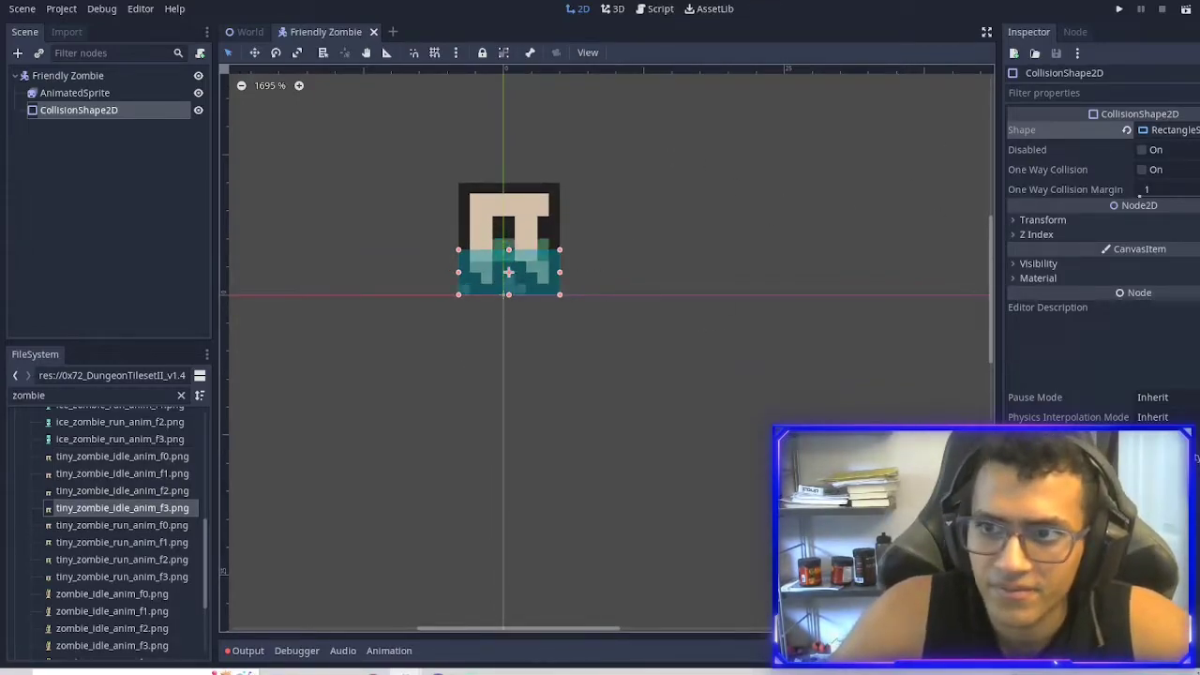
# Replace the zombie's collision shape with a new CapsuleShape2D.
pyautogui.click(1148, 131)
pyautogui.click(1141, 152)
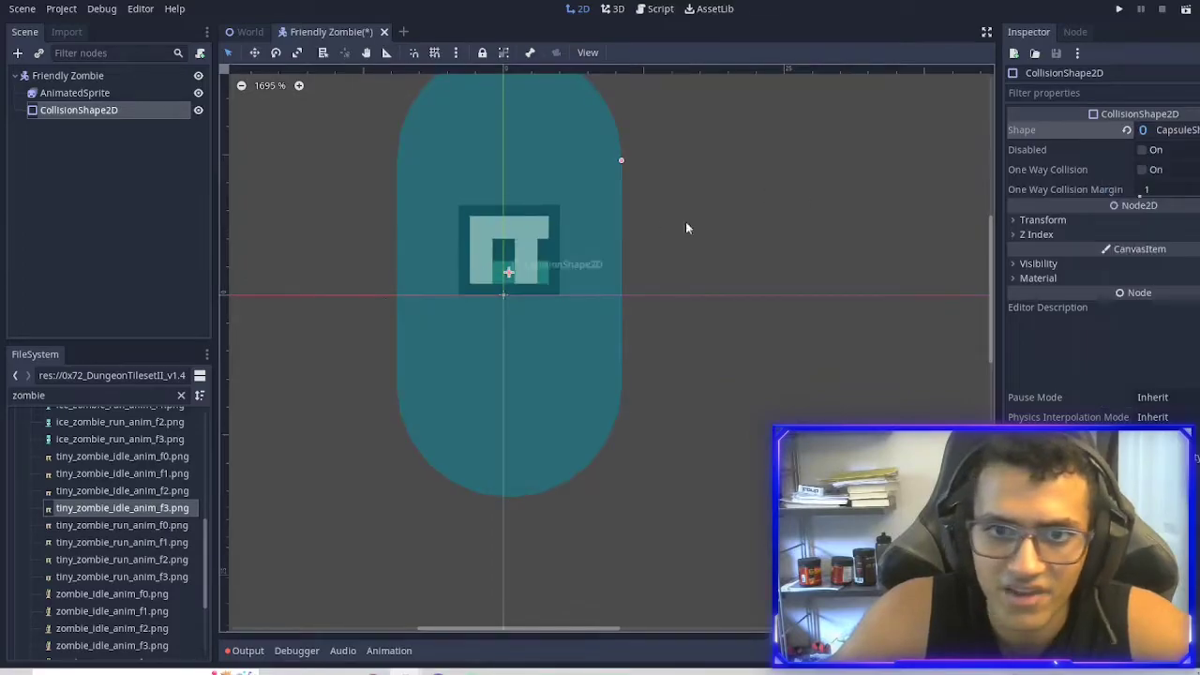
pyautogui.scroll(1, 638, 224)
# Rotate the capsule collision shape 90 degrees and shrink it over the zombie's feet, centred at x 0, y -2.
pyautogui.click(1149, 235)
pyautogui.click(1130, 224)
pyautogui.click(1158, 275)
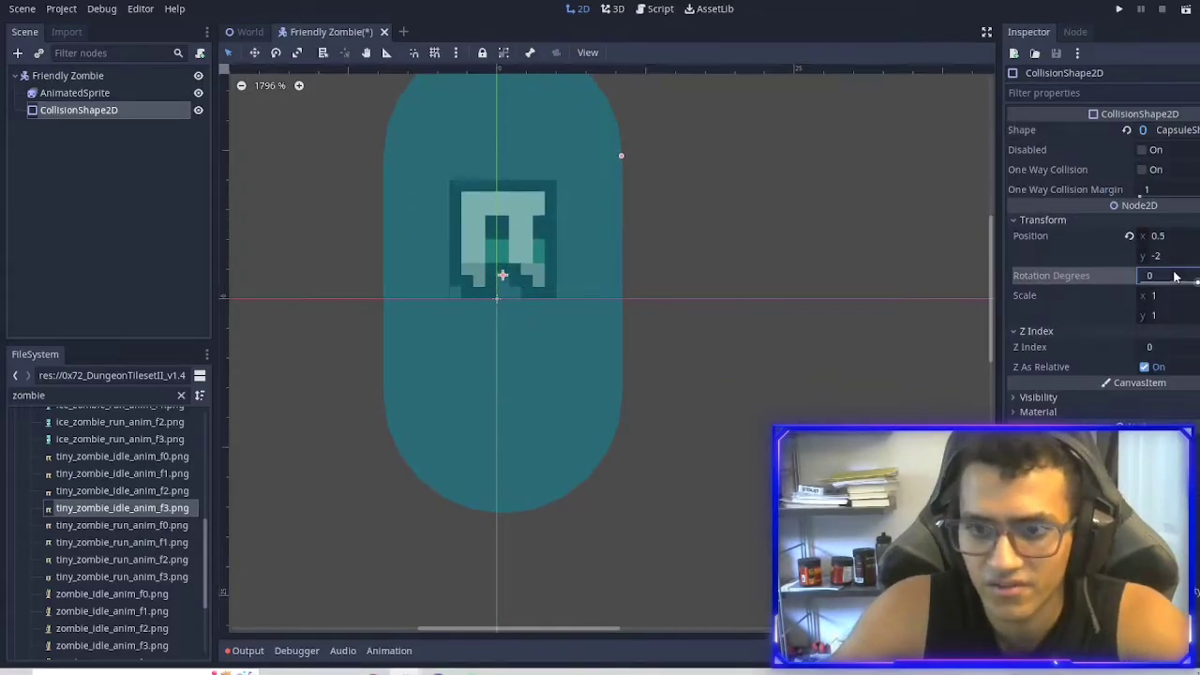
pyautogui.write('90')
pyautogui.press('Return')
pyautogui.moveTo(622, 393); pyautogui.dragTo(551, 273)
pyautogui.scroll(-2, 551, 273)
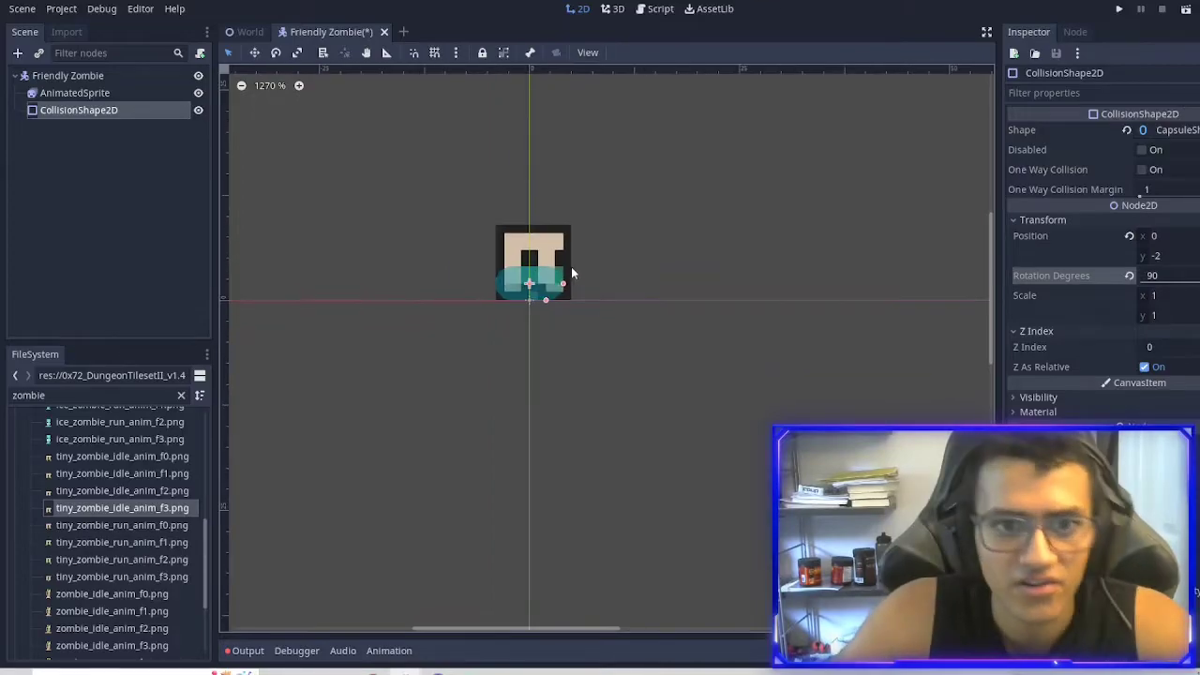
# In the World scene, instance Friendly Zombie.tscn under the Player YSort node, just beside the player, after clearing the file filter.
pyautogui.click(241, 34)
pyautogui.click(31, 144)
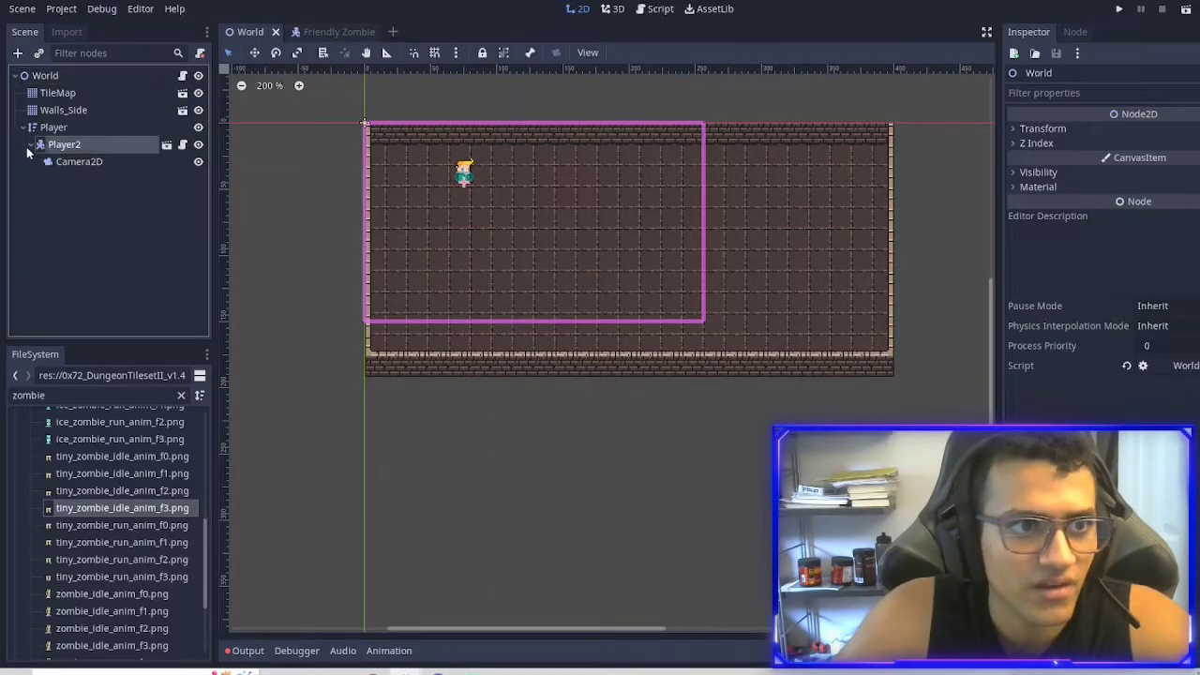
pyautogui.click(52, 128)
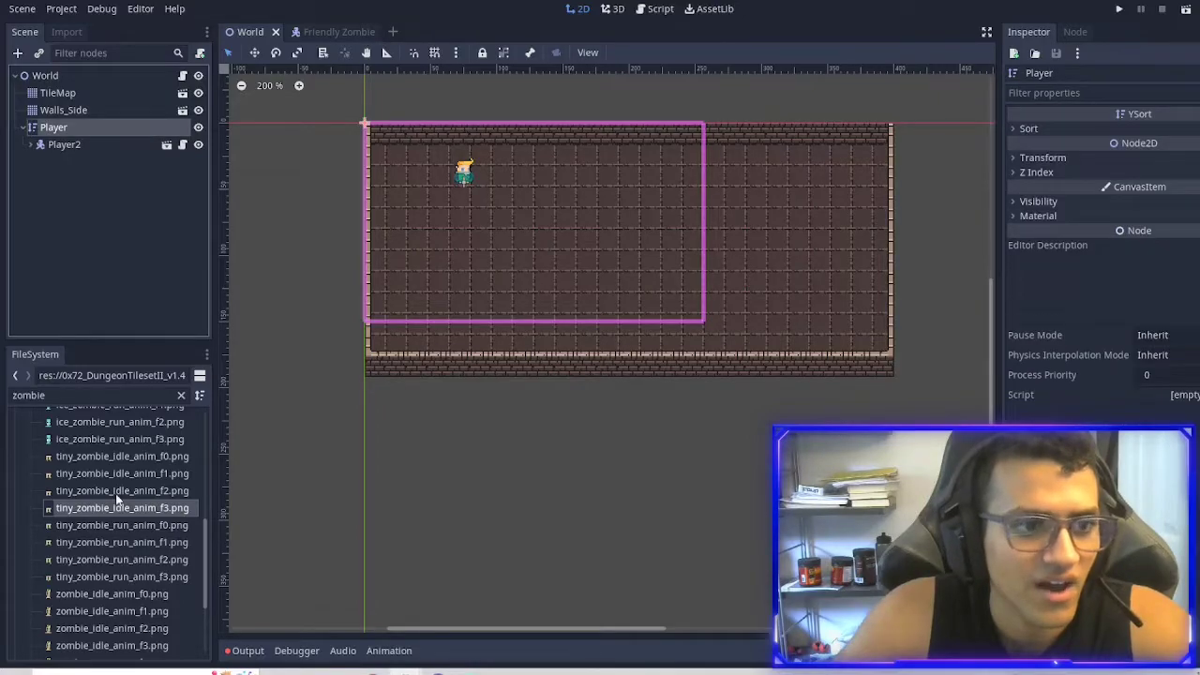
pyautogui.scroll(5, 85, 488)
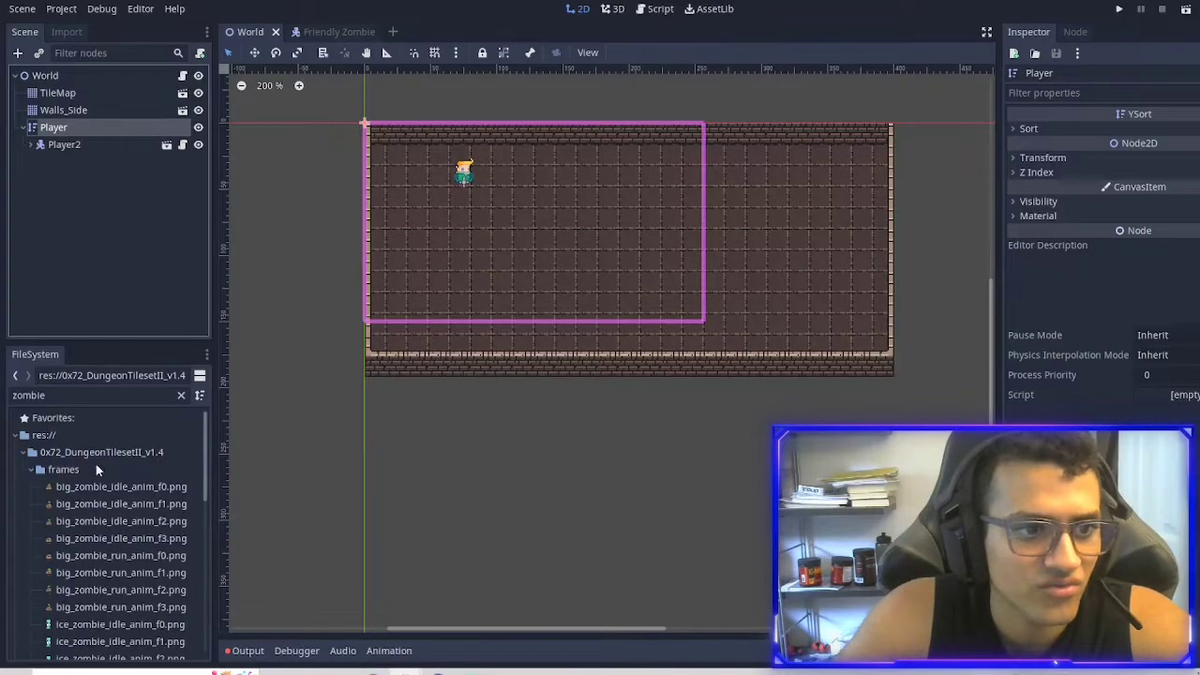
pyautogui.click(182, 398)
pyautogui.scroll(-15, 91, 499)
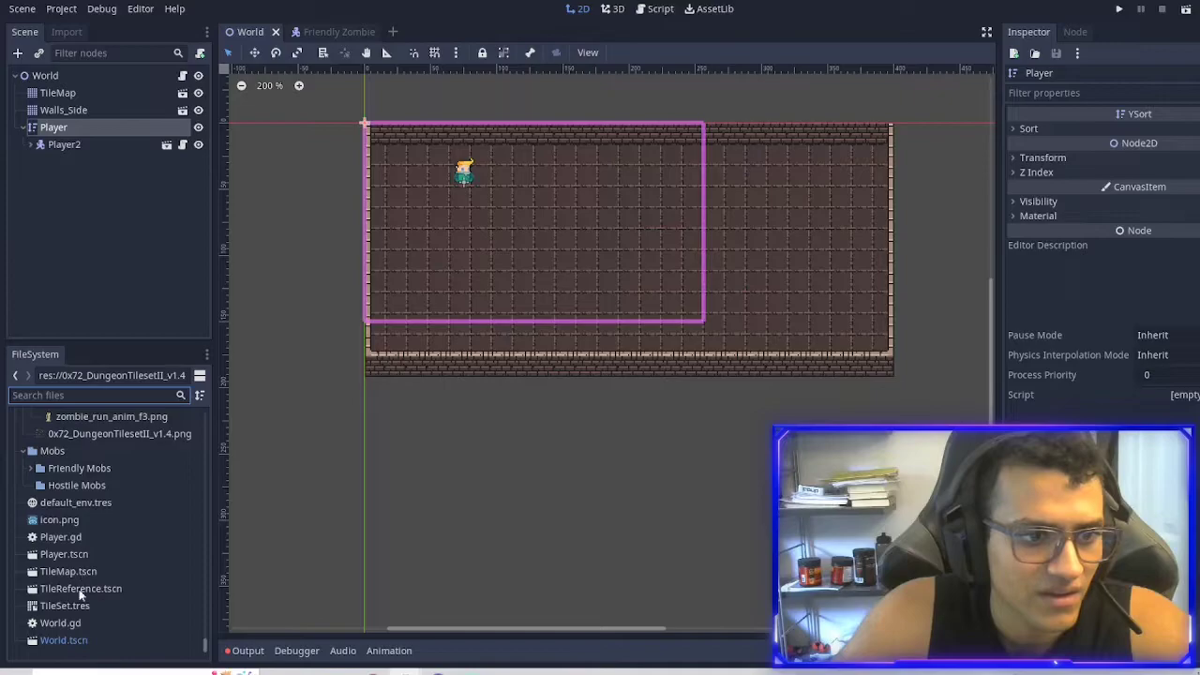
pyautogui.click(31, 468)
pyautogui.moveTo(101, 484); pyautogui.dragTo(488, 175)
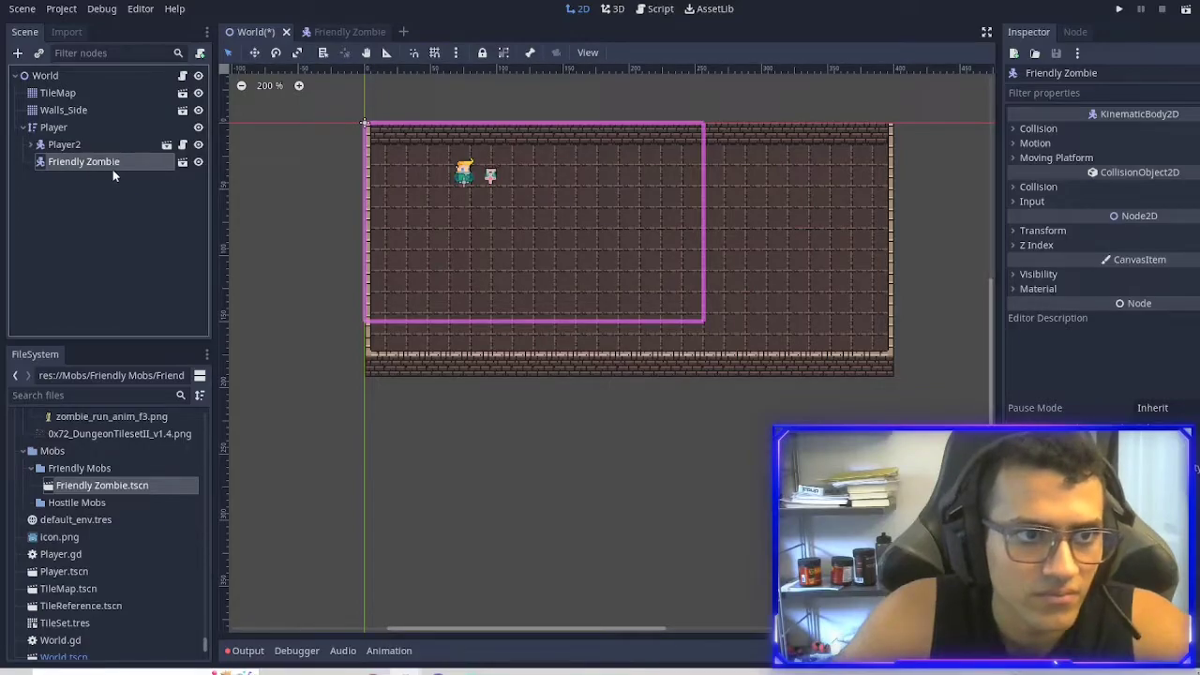
# Duplicate the Friendly Zombie node and place the copy above Player2 in the scene tree.
pyautogui.hotkey('ctrl', 'd')
pyautogui.moveTo(107, 179); pyautogui.dragTo(93, 150)
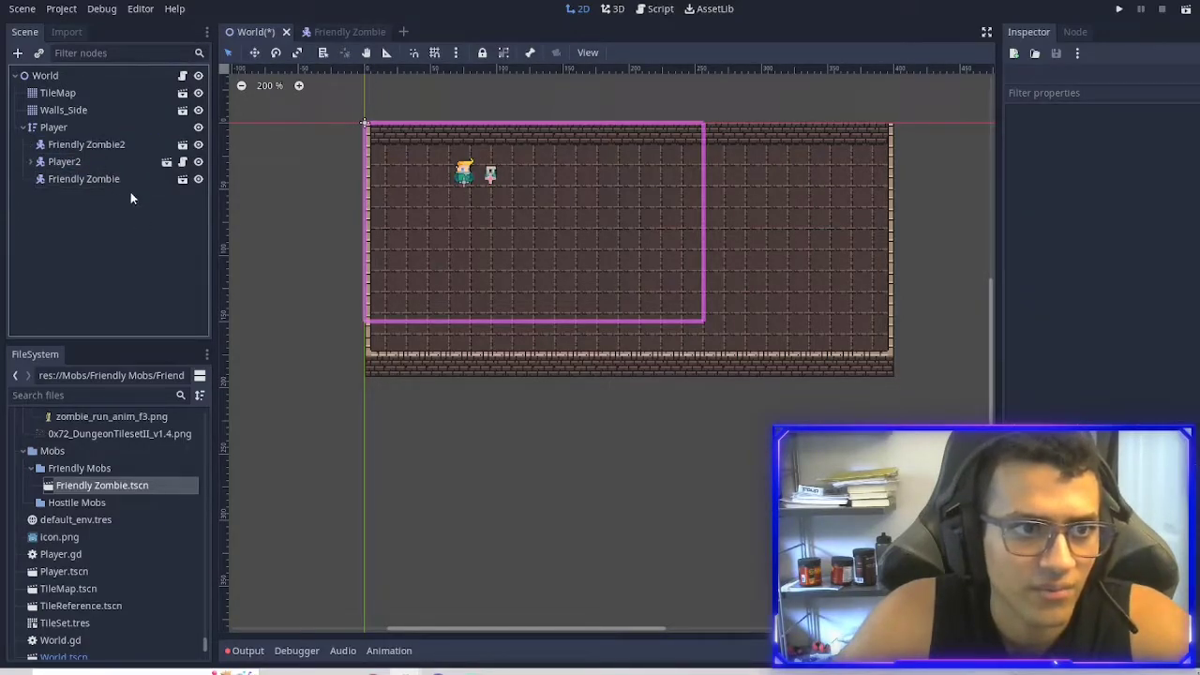
# Rename the Player2 node to Player, expand it and run the game.
pyautogui.click(75, 161)
pyautogui.click(75, 162)
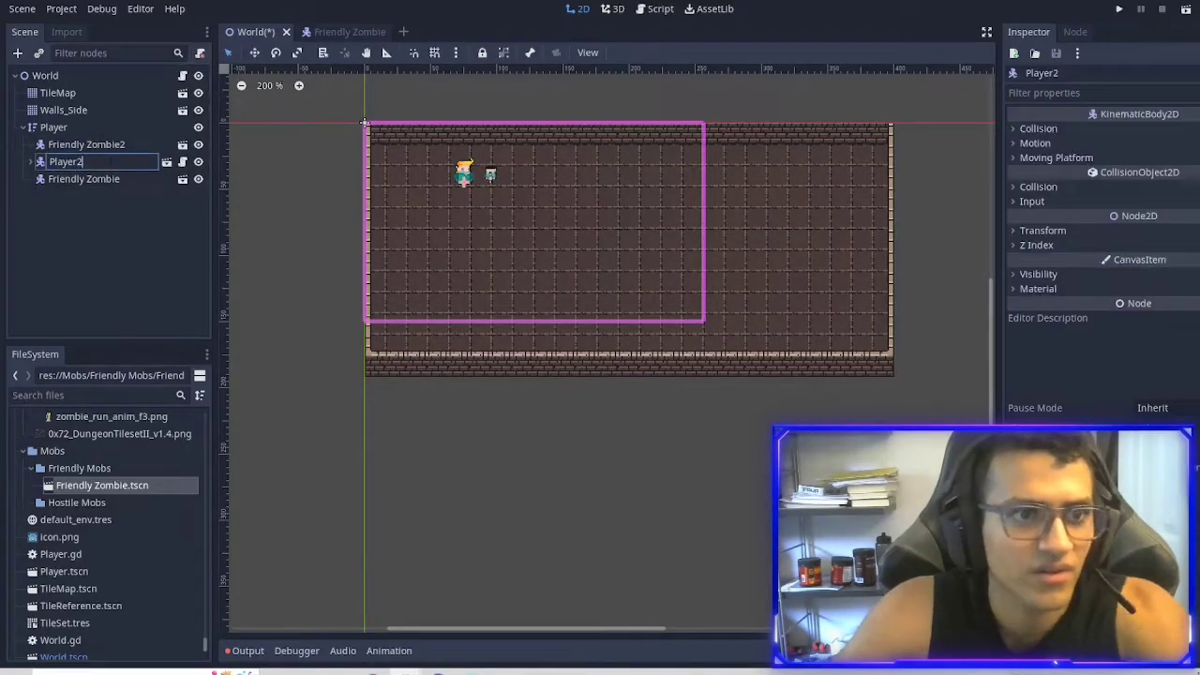
pyautogui.press('BackSpace')
pyautogui.press('Return')
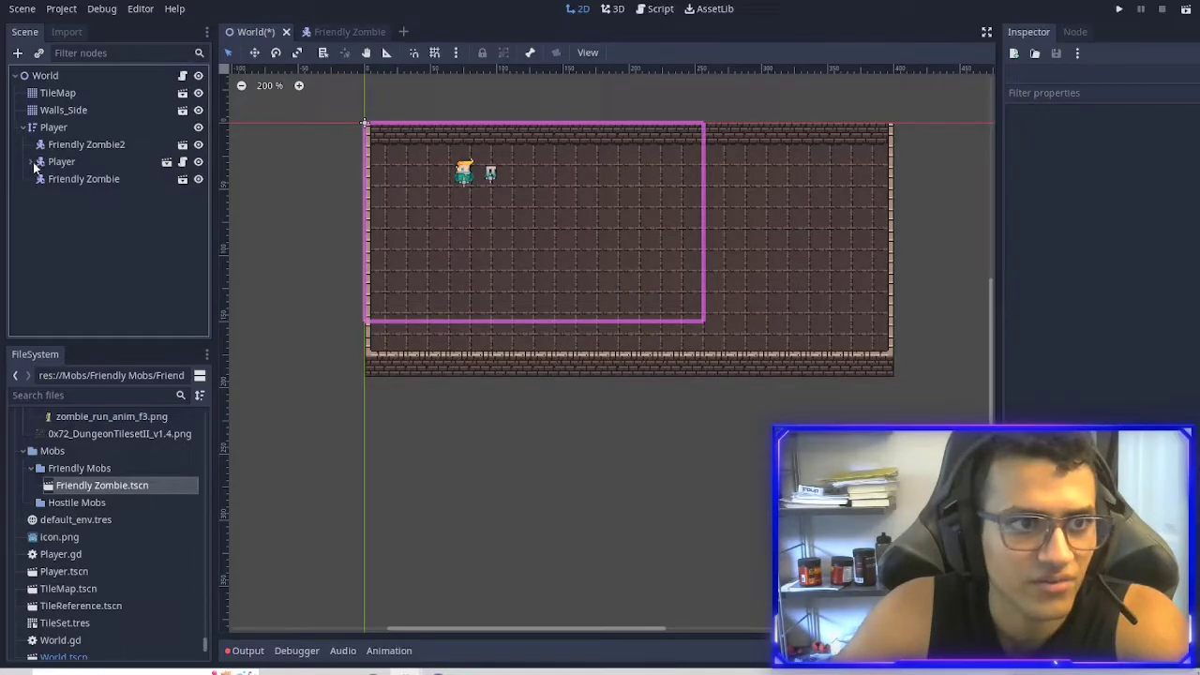
pyautogui.click(32, 163)
pyautogui.press('F5')
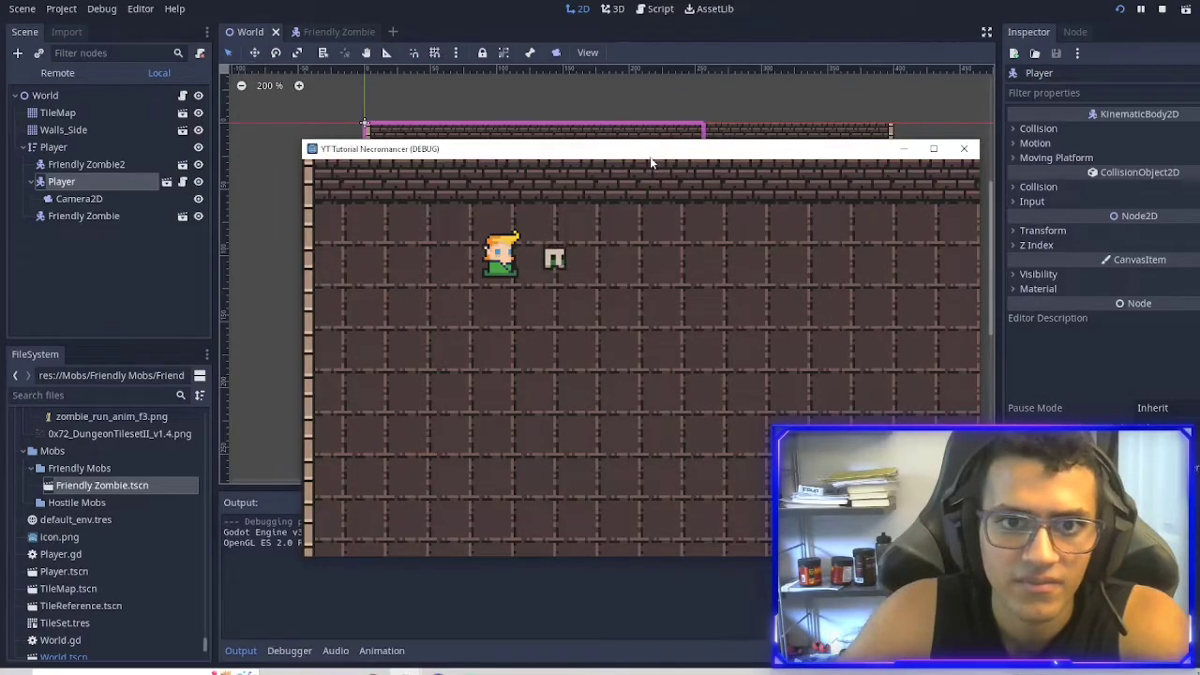
# Move the original Friendly Zombie to the other side of the player so that a zombie stands on each side.
pyautogui.click(83, 215)
pyautogui.scroll(8, 501, 187)
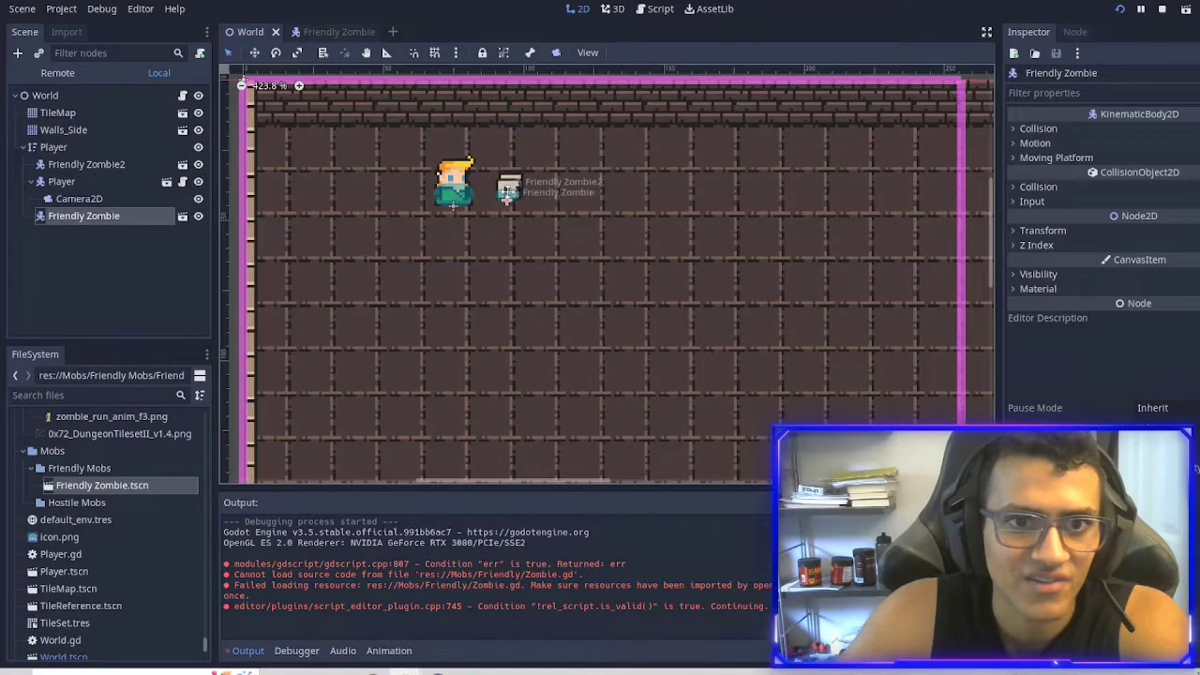
pyautogui.moveTo(506, 192); pyautogui.dragTo(402, 192)
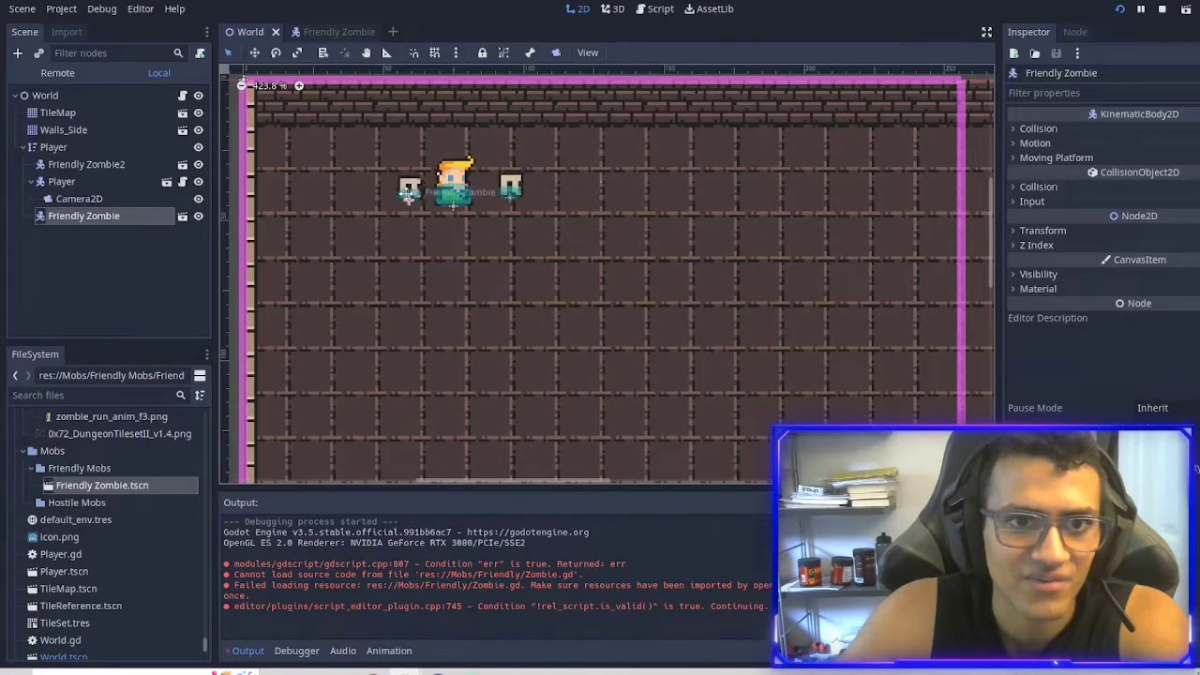
# Run the game and walk the player around both zombies to test the collisions and the front-to-back drawing order.
pyautogui.click(1119, 9)
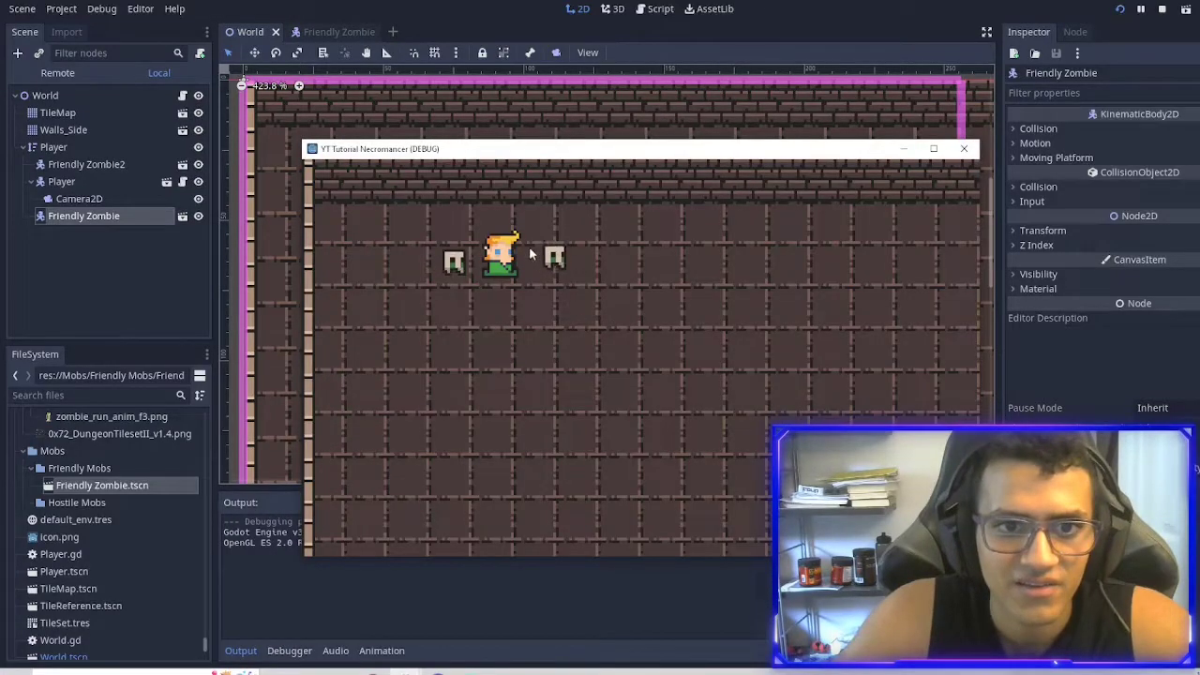
pyautogui.press('w')
pyautogui.press('d')
pyautogui.press('s')
pyautogui.press('a')
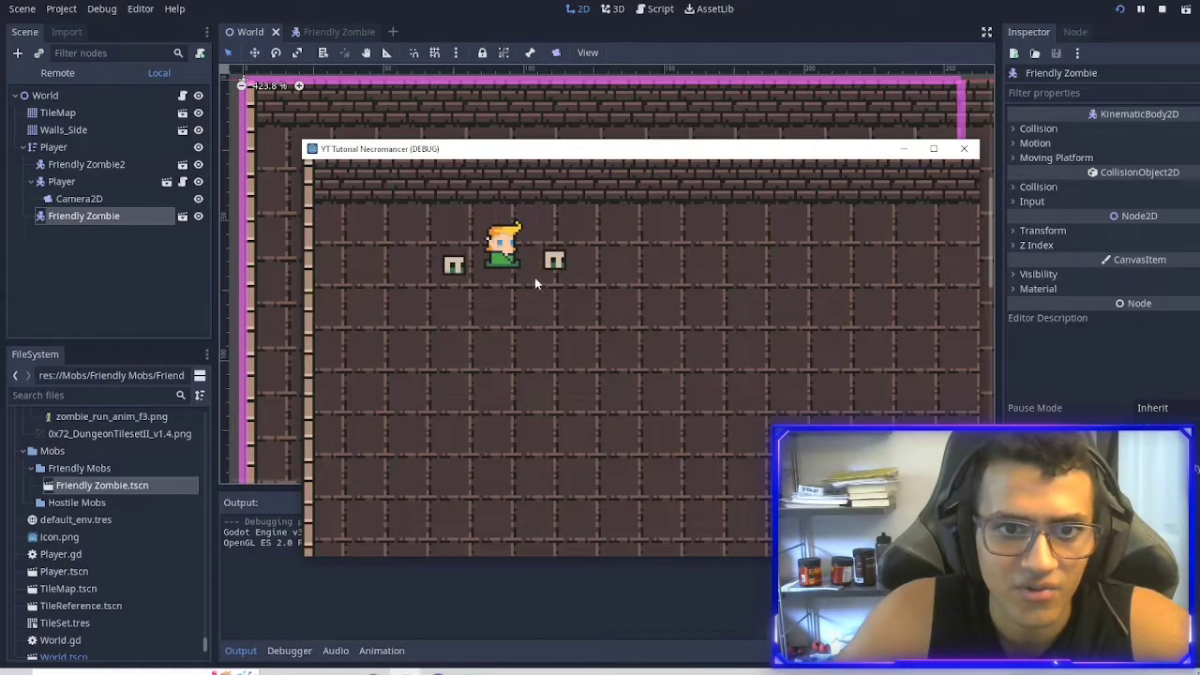
pyautogui.press('Right')
pyautogui.press('Left')
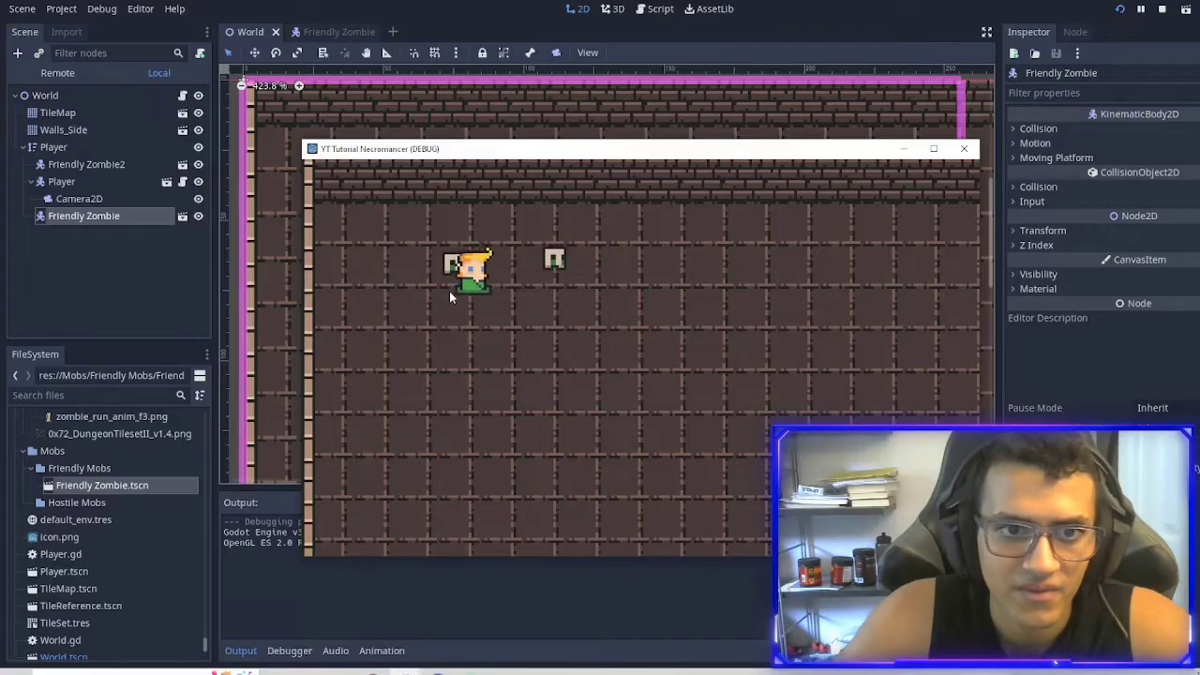
pyautogui.press('a')
pyautogui.press('w')
pyautogui.press('d')
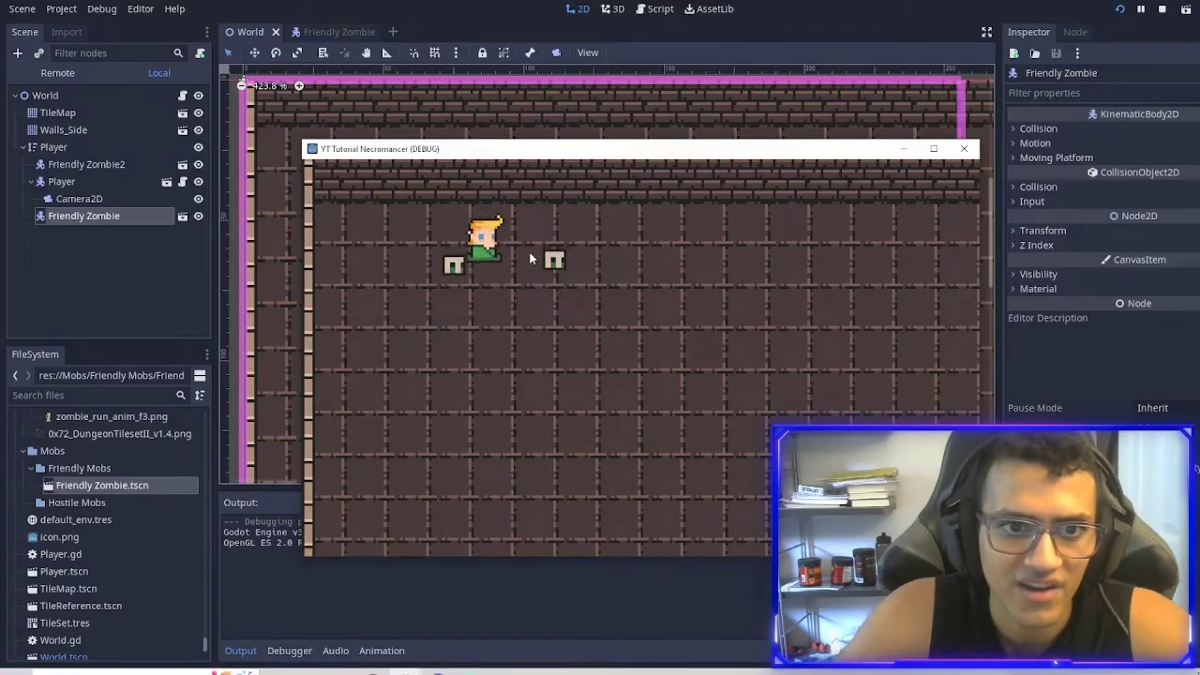
pyautogui.press('w')
pyautogui.press('Left')
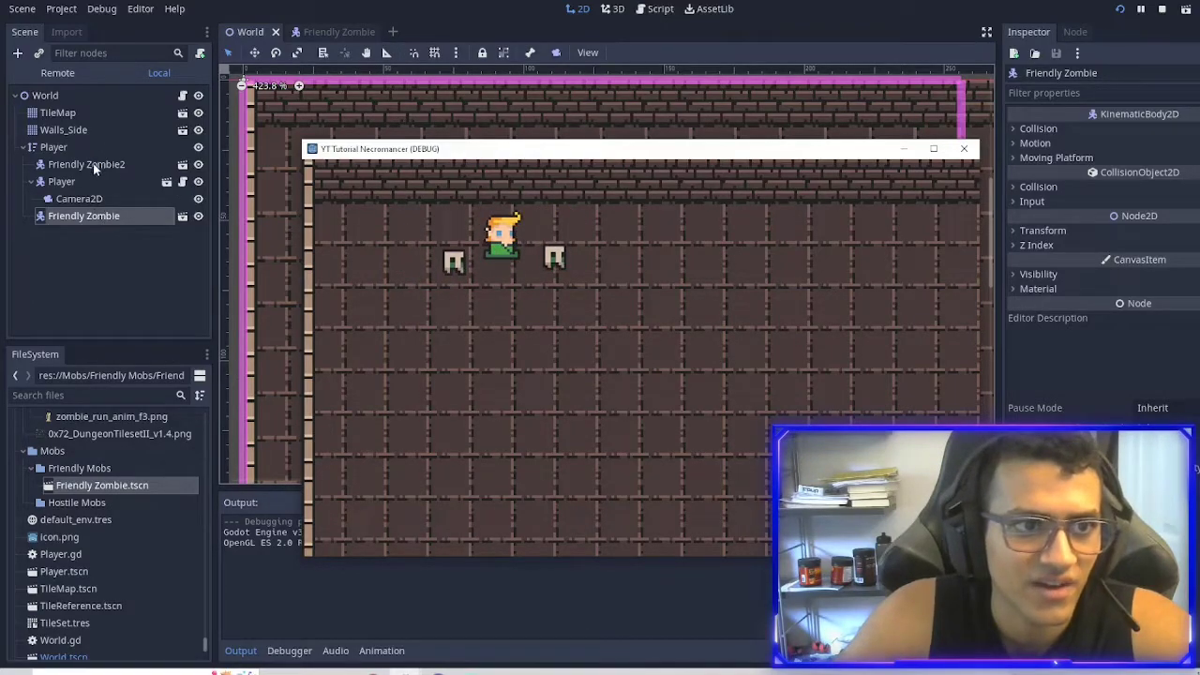
pyautogui.press('Right')
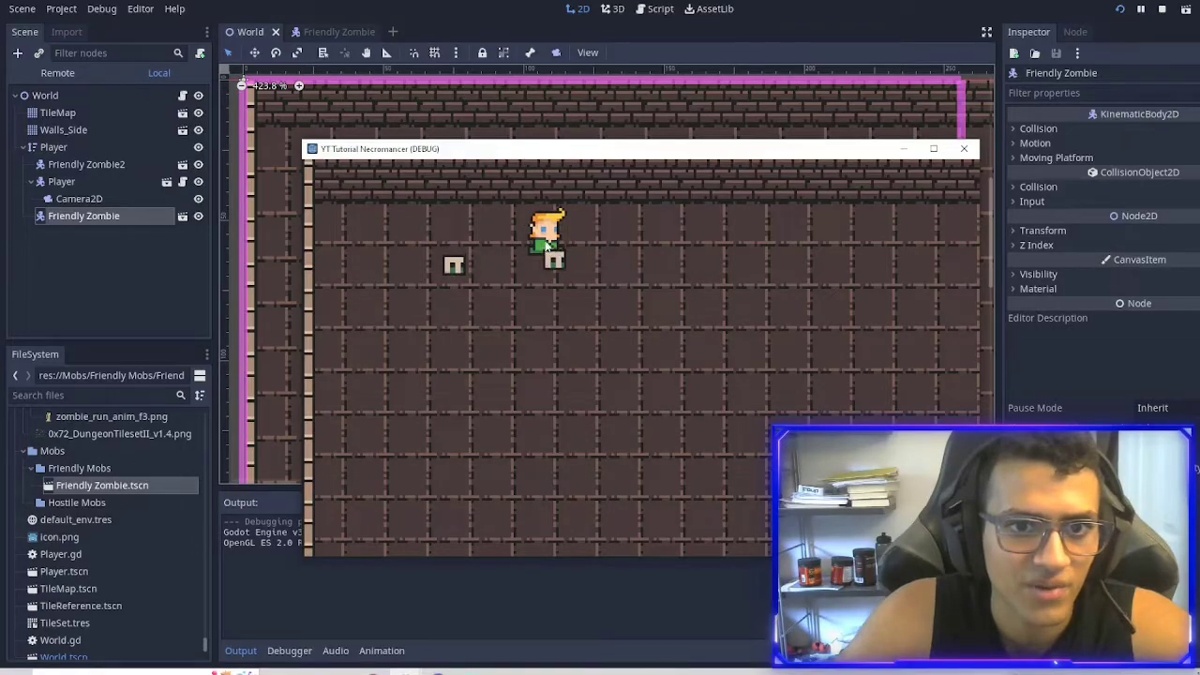
pyautogui.press('Down')
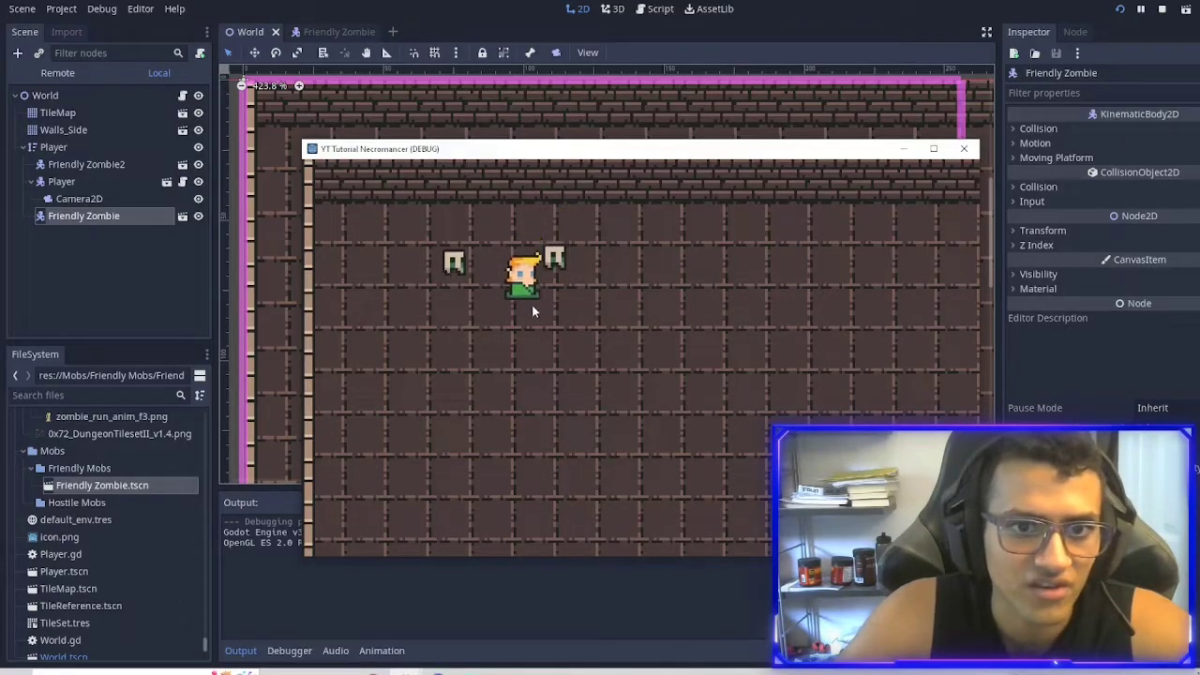
pyautogui.press('Right')
pyautogui.press('Right')
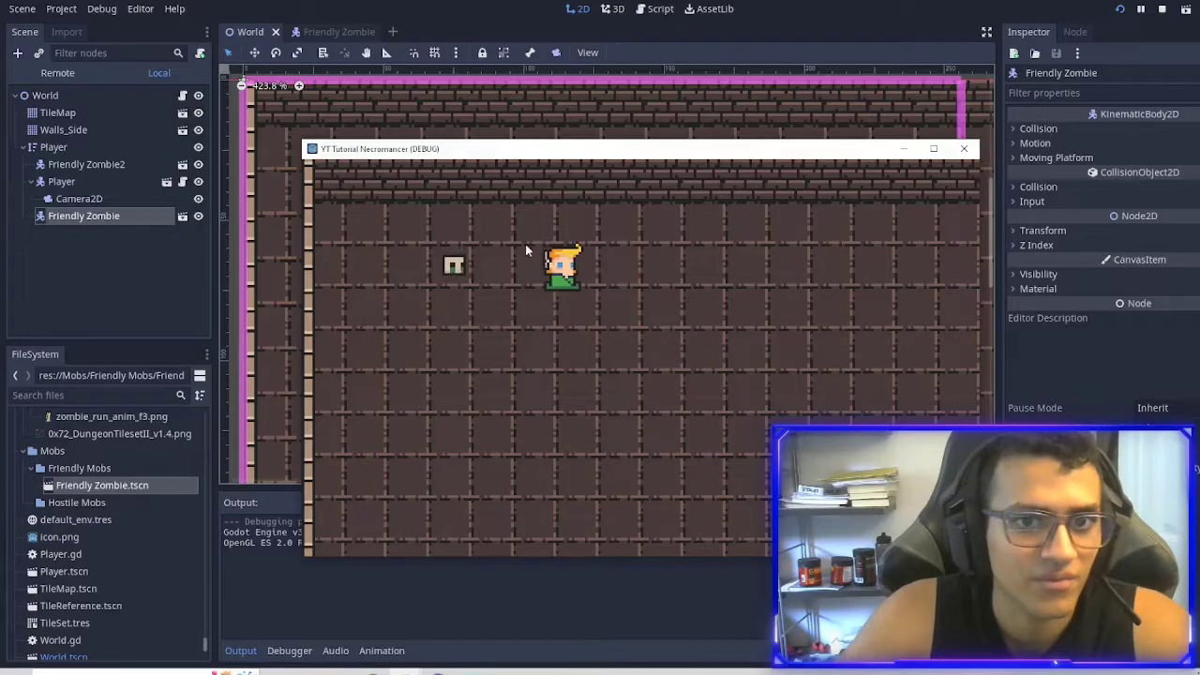
# Move both zombies and the player out of the Player YSort node so they sit directly under World.
pyautogui.keyDown('shift'); pyautogui.click(90, 168); pyautogui.keyUp('shift')
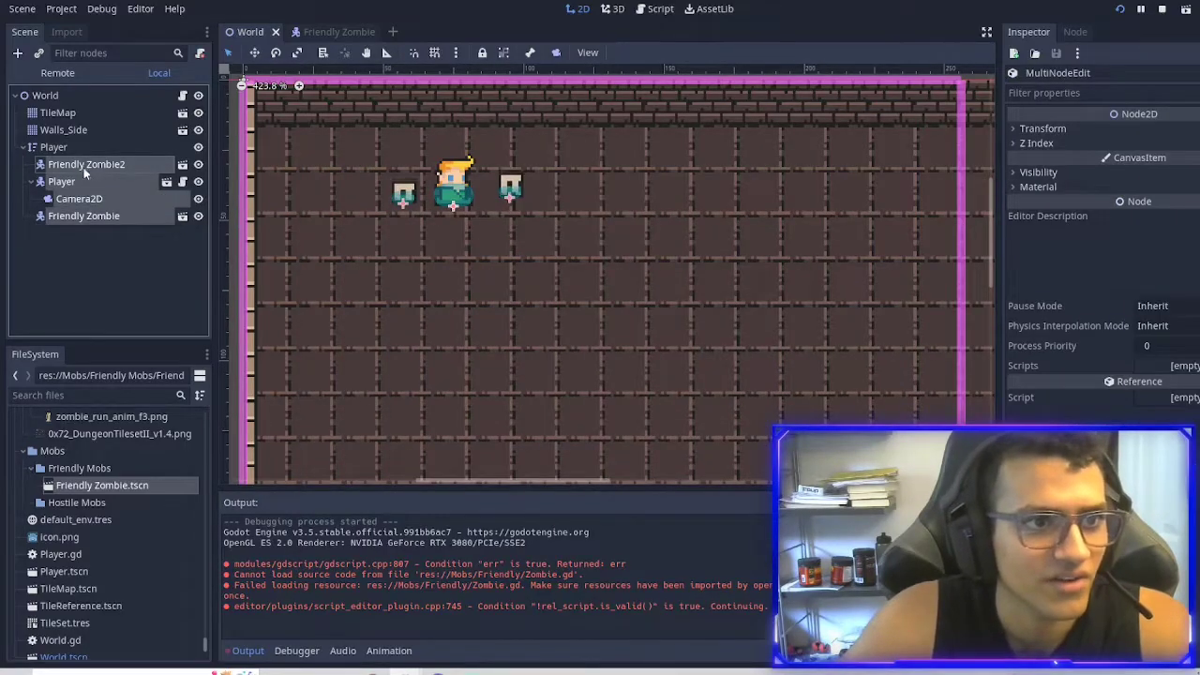
pyautogui.moveTo(84, 169); pyautogui.dragTo(67, 97)
pyautogui.hotkey('alt', 'Tab')
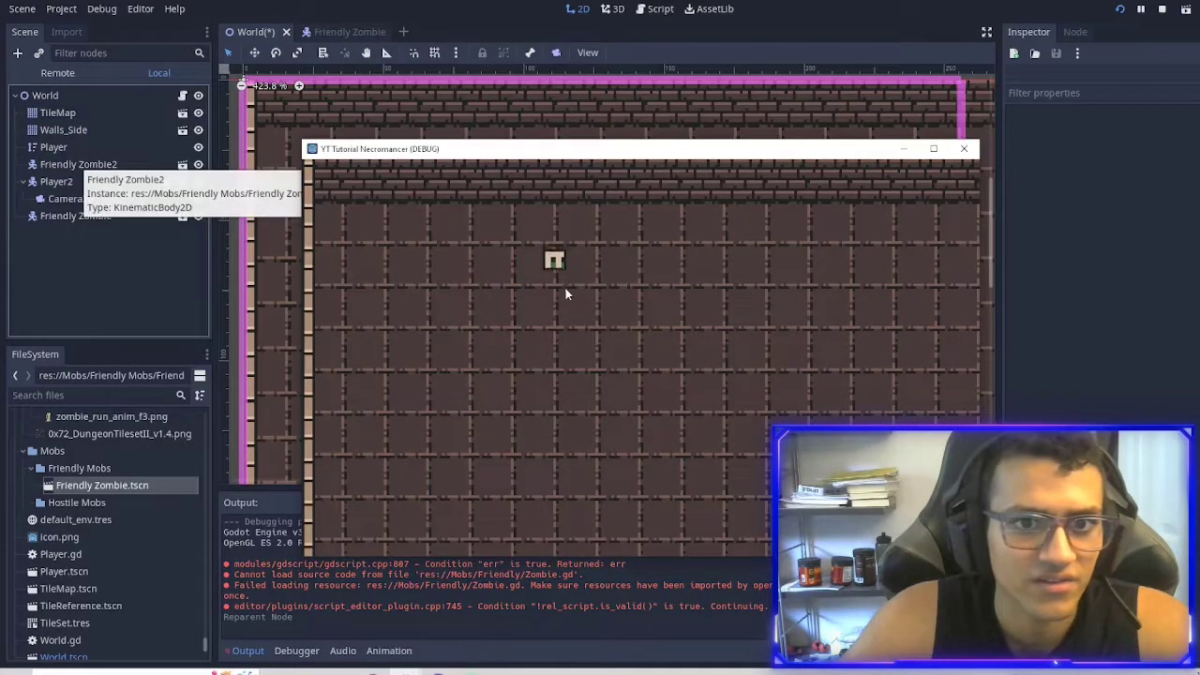
# Restart the game and walk the player around both zombies to check the drawing order without a YSort parent.
pyautogui.click(1121, 11)
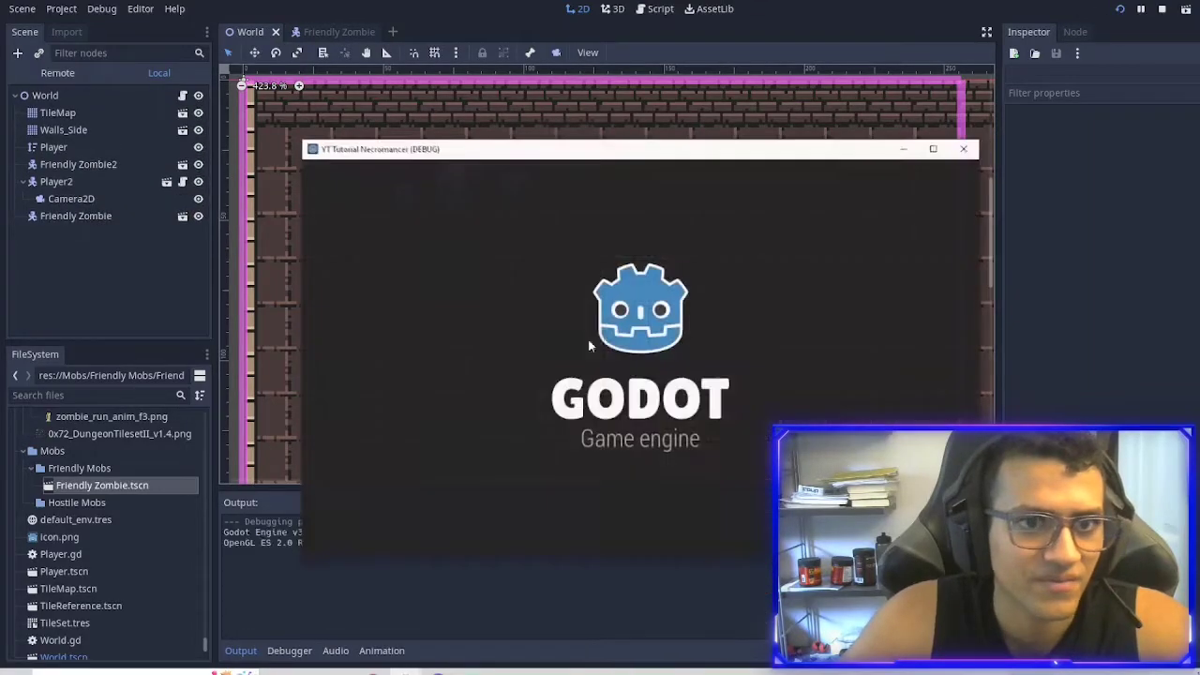
pyautogui.press('d')
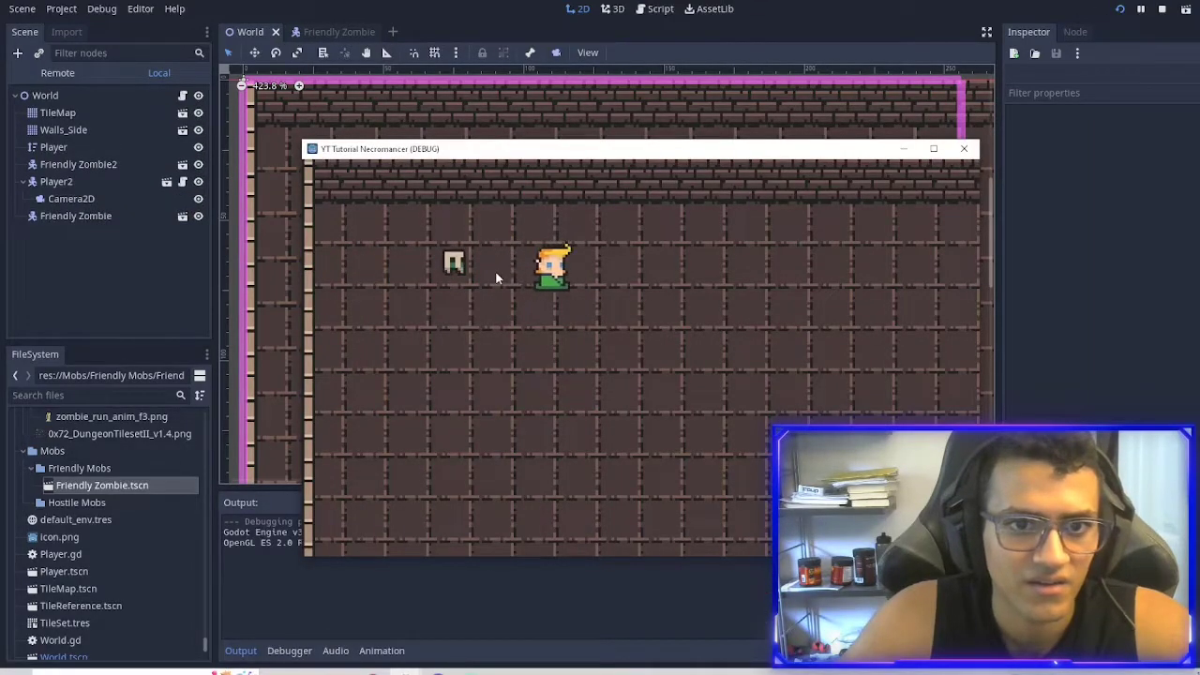
pyautogui.press('a')
pyautogui.press('w')
pyautogui.press('Right')
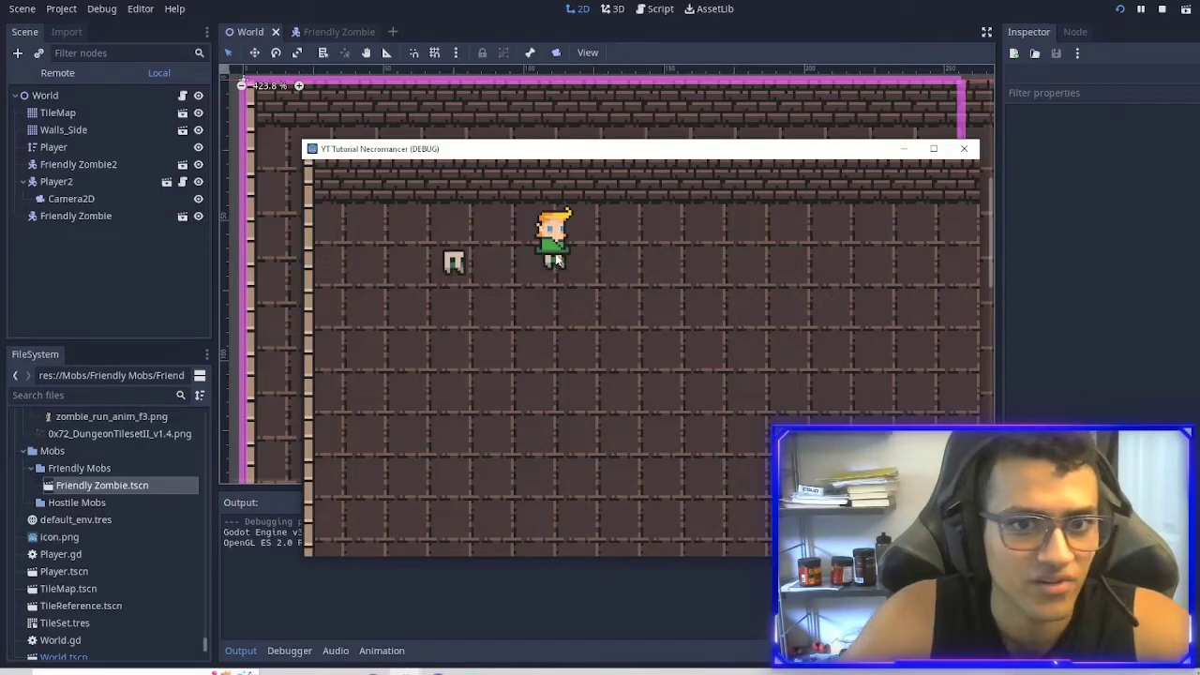
pyautogui.press('Left')
pyautogui.press('Down')
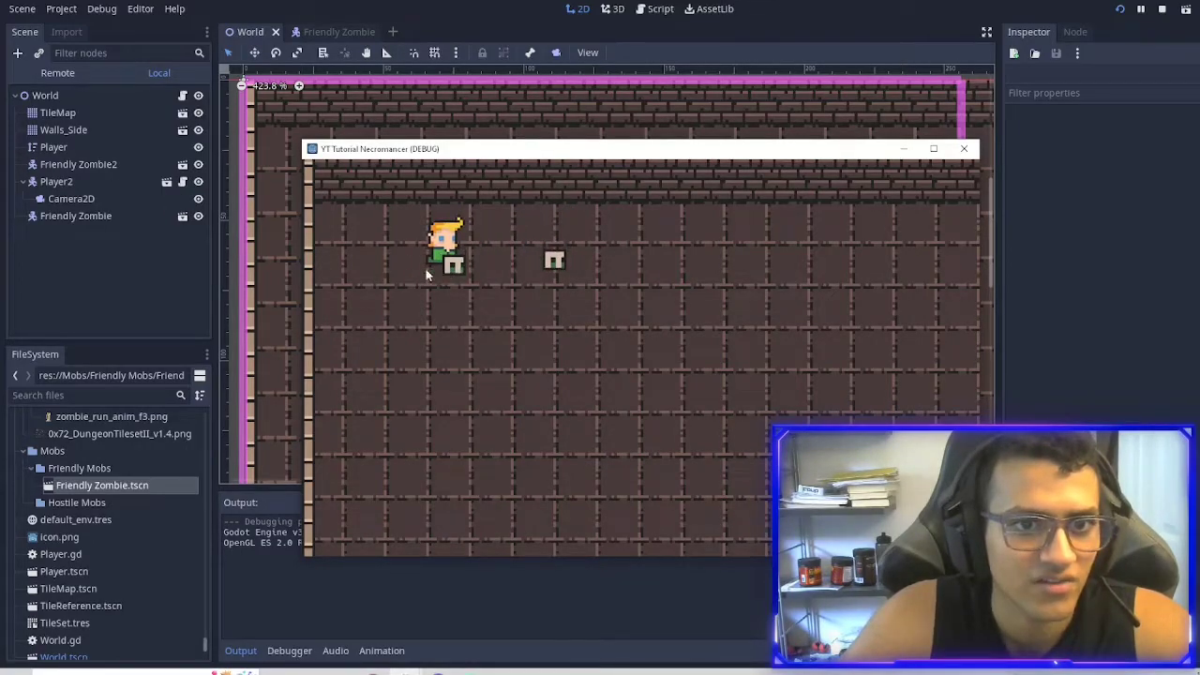
# Move both zombies and the Player2 node back under the Player YSort node.
pyautogui.click(82, 166)
pyautogui.keyDown('shift'); pyautogui.click(79, 215); pyautogui.keyUp('shift')
pyautogui.moveTo(78, 216); pyautogui.dragTo(78, 147)
pyautogui.click(78, 147)
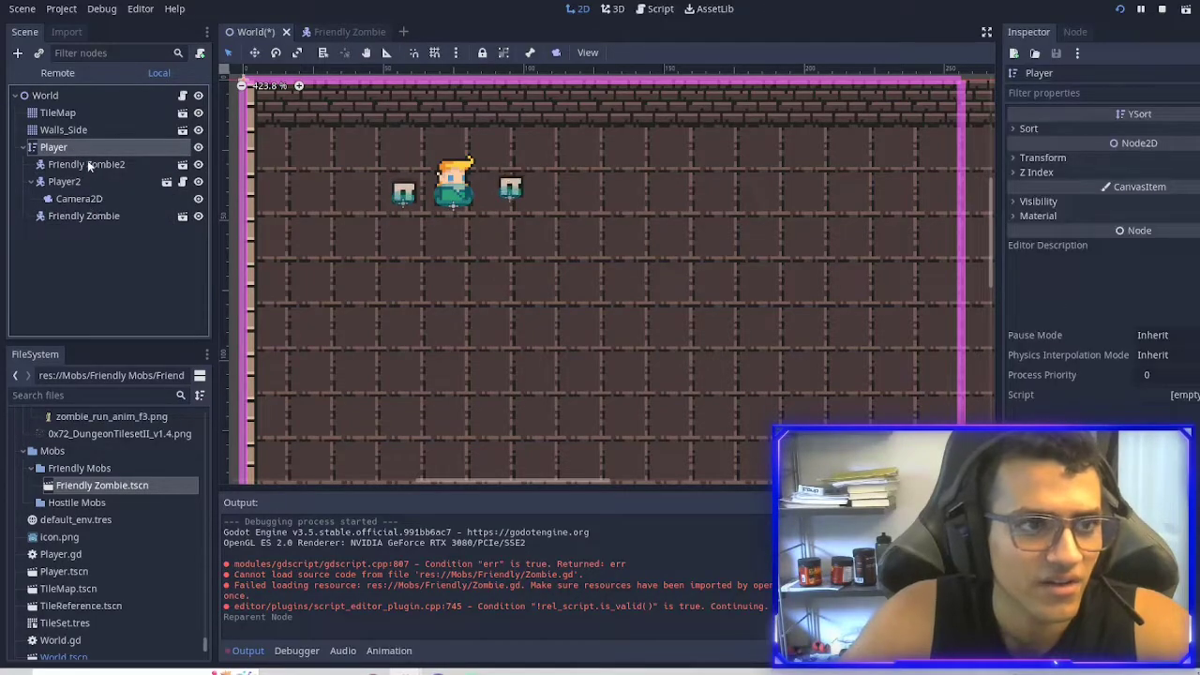
# Add a YSort node as a child of World.
pyautogui.click(45, 95)
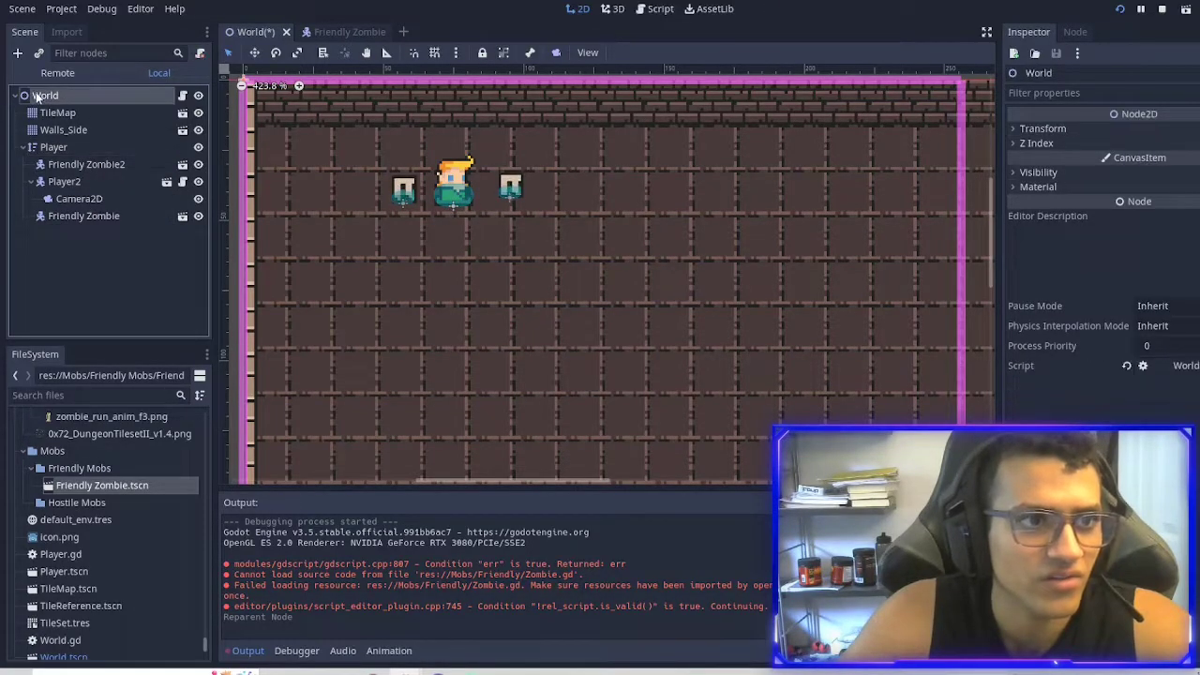
pyautogui.hotkey('ctrl', 'a')
pyautogui.click(375, 422)
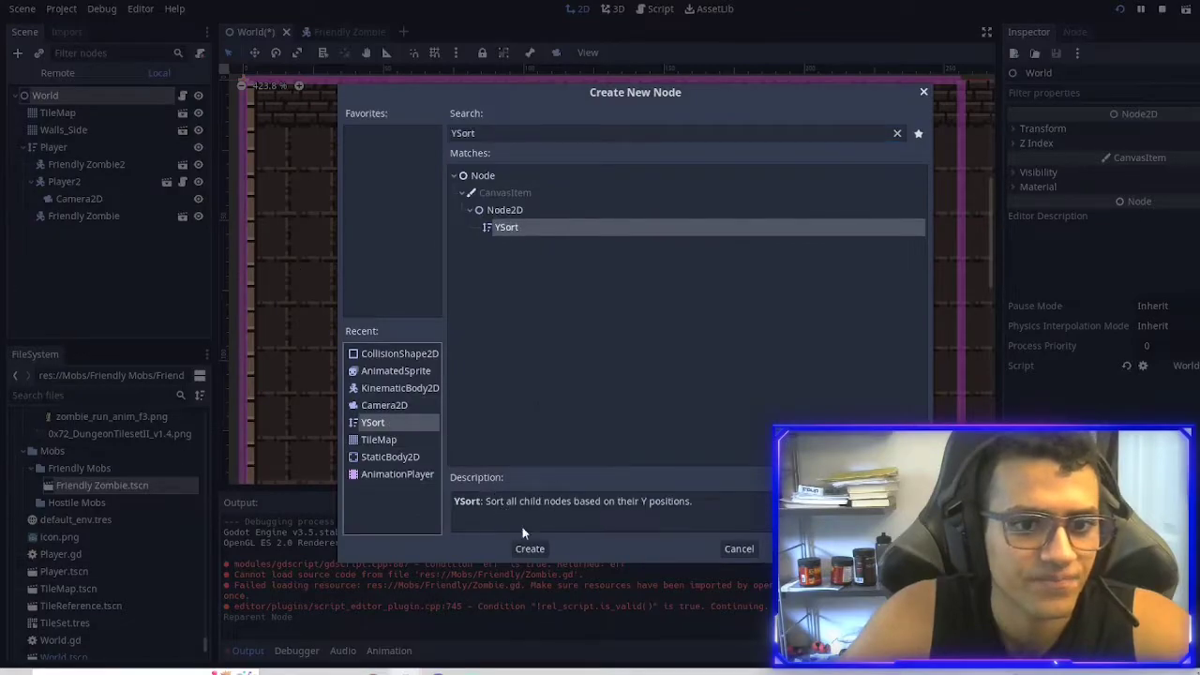
pyautogui.click(527, 548)
# Move the Friendly Zombie and Friendly Zombie2 nodes from Player into the new YSort node.
pyautogui.click(94, 164)
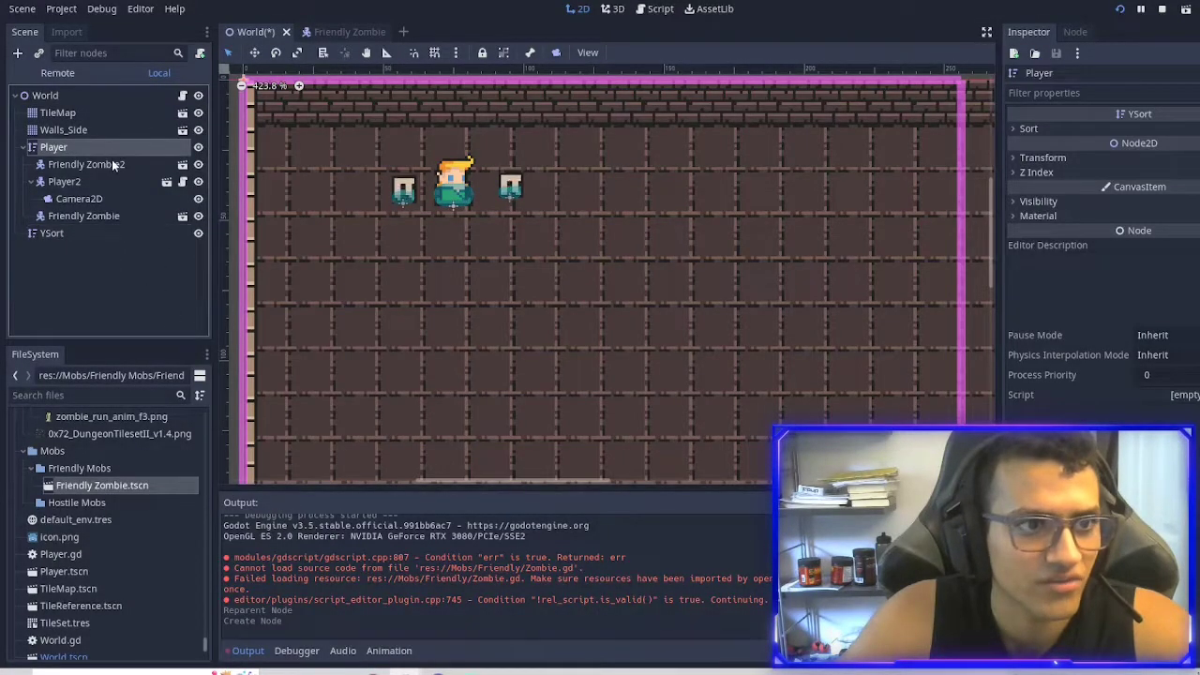
pyautogui.keyDown('ctrl'); pyautogui.click(103, 217); pyautogui.keyUp('ctrl')
pyautogui.moveTo(103, 217); pyautogui.dragTo(77, 235)
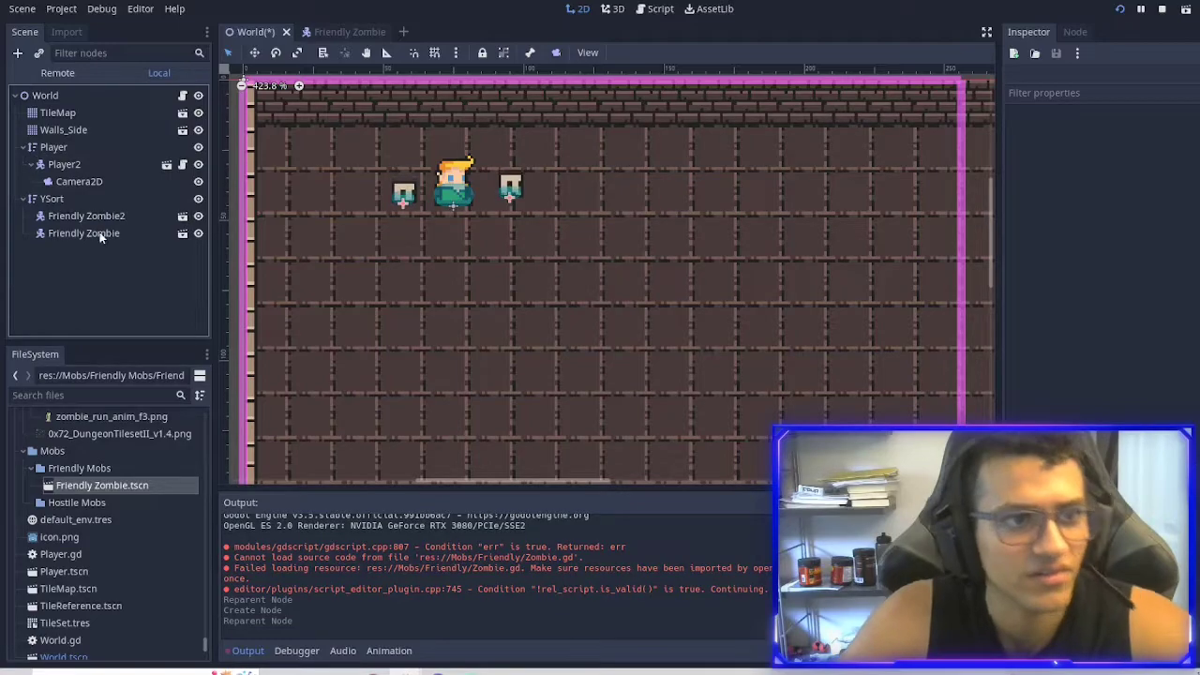
# Rename the YSort node that holds the zombies as Friendly Mobs.
pyautogui.doubleClick(68, 198)
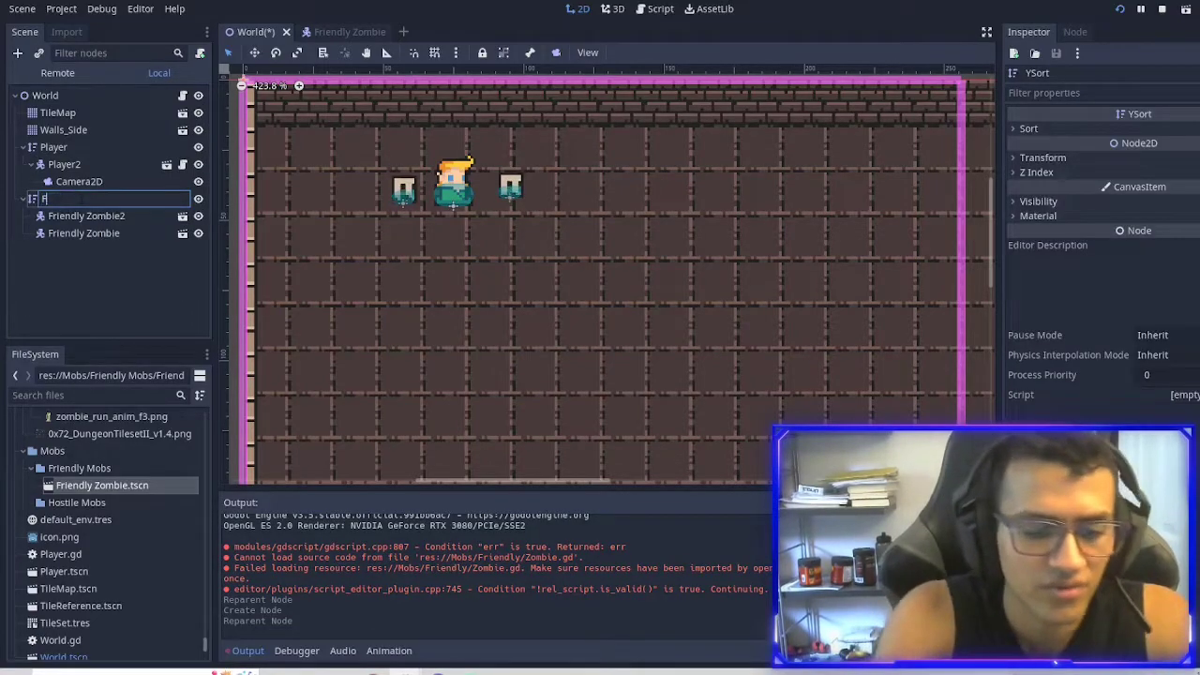
pyautogui.write('Friendly Mo')
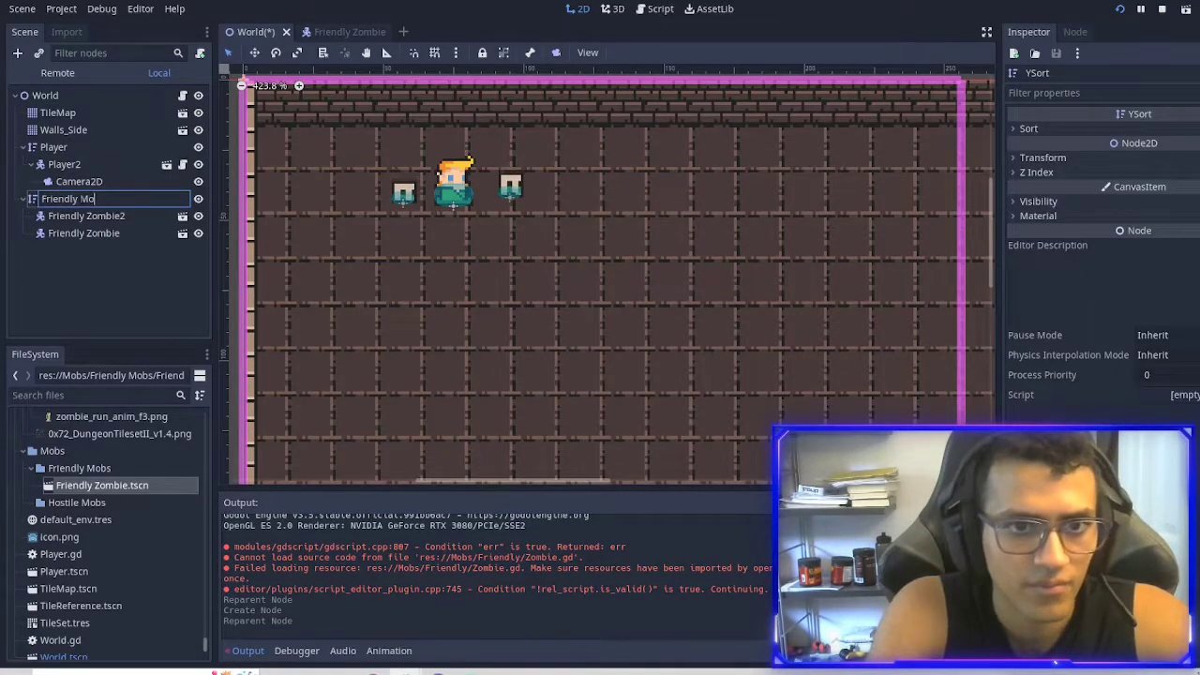
pyautogui.write('bs')
pyautogui.press('Return')
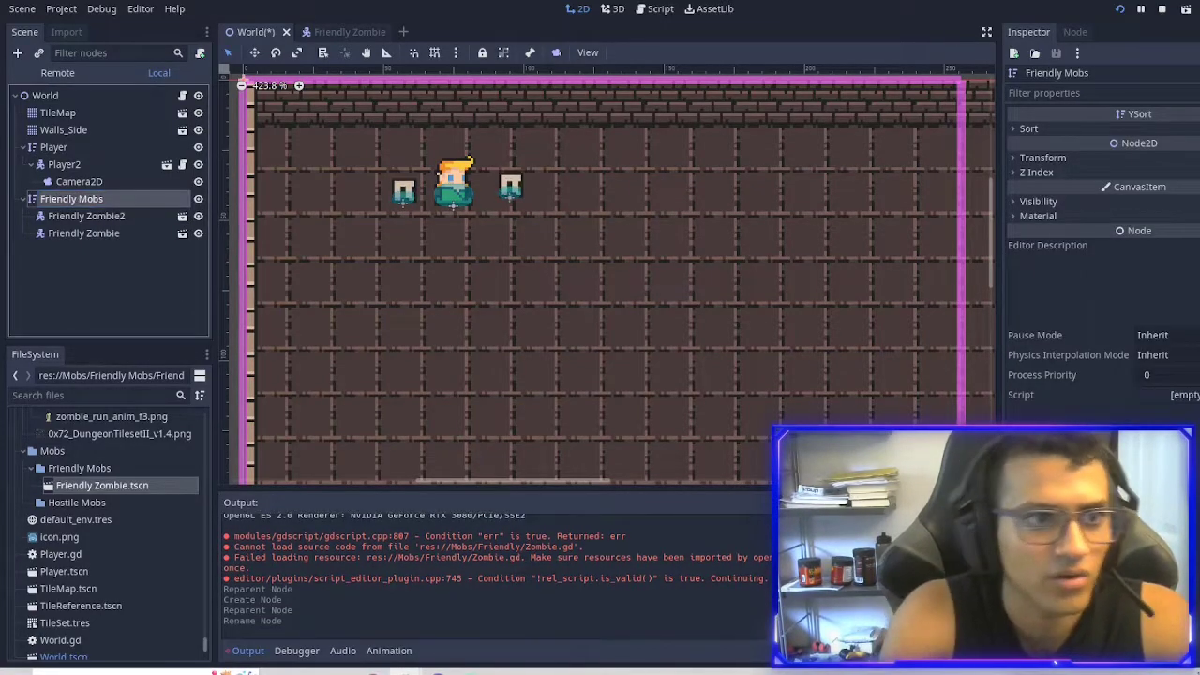
# Delete both zombie nodes from Friendly Mobs, leaving it as an empty container.
pyautogui.click(128, 215)
pyautogui.press('Delete')
pyautogui.press('Return')
pyautogui.click(124, 218)
pyautogui.scroll(-1, 482, 269)
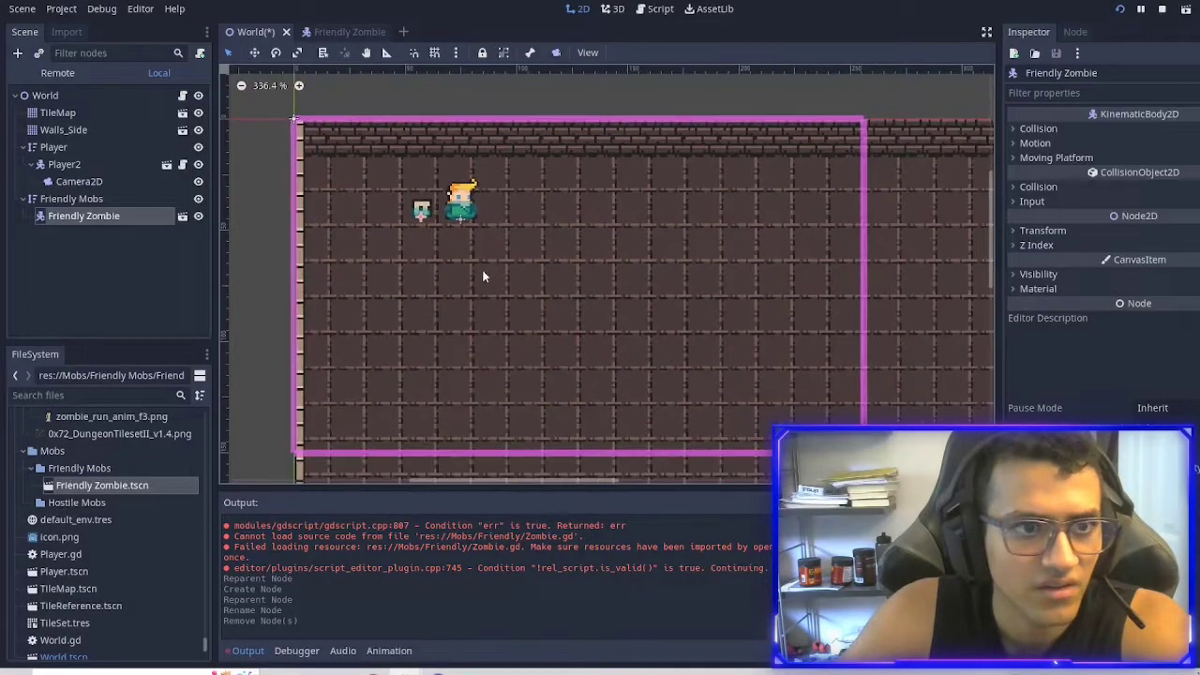
pyautogui.press('Delete')
pyautogui.press('Return')
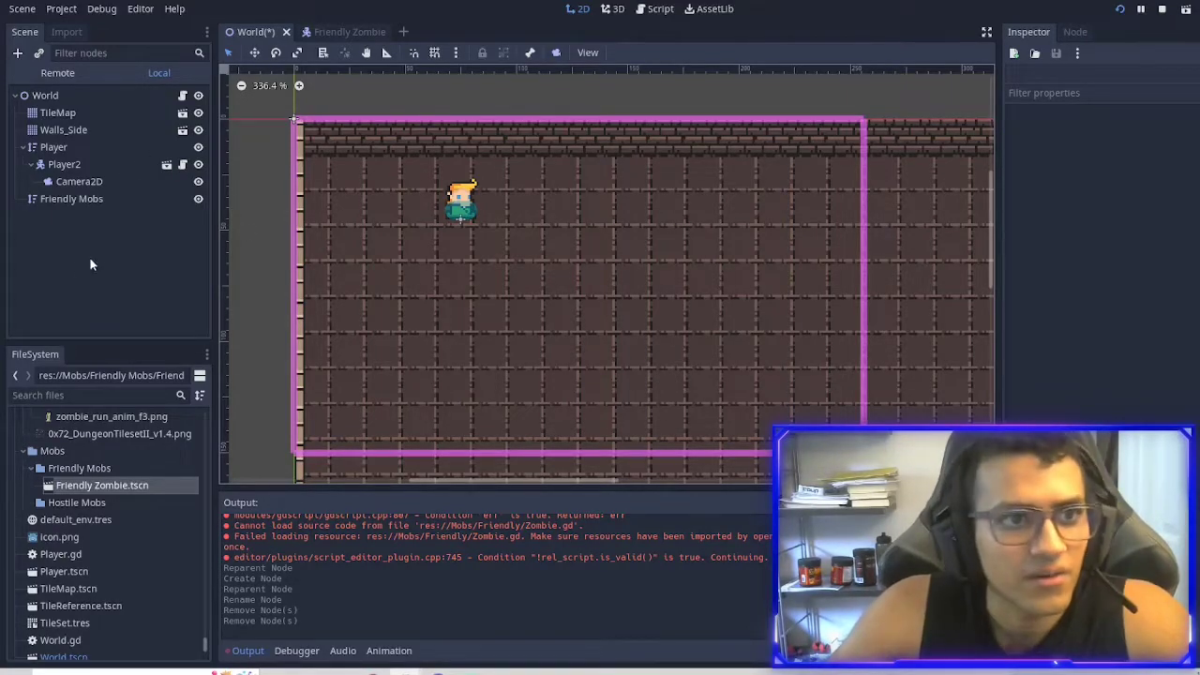
# Run the game, walk the player around the room without zombies and close the game window.
pyautogui.moveTo(696, 297); pyautogui.dragTo(681, 292, button='middle')
pyautogui.press('F5')
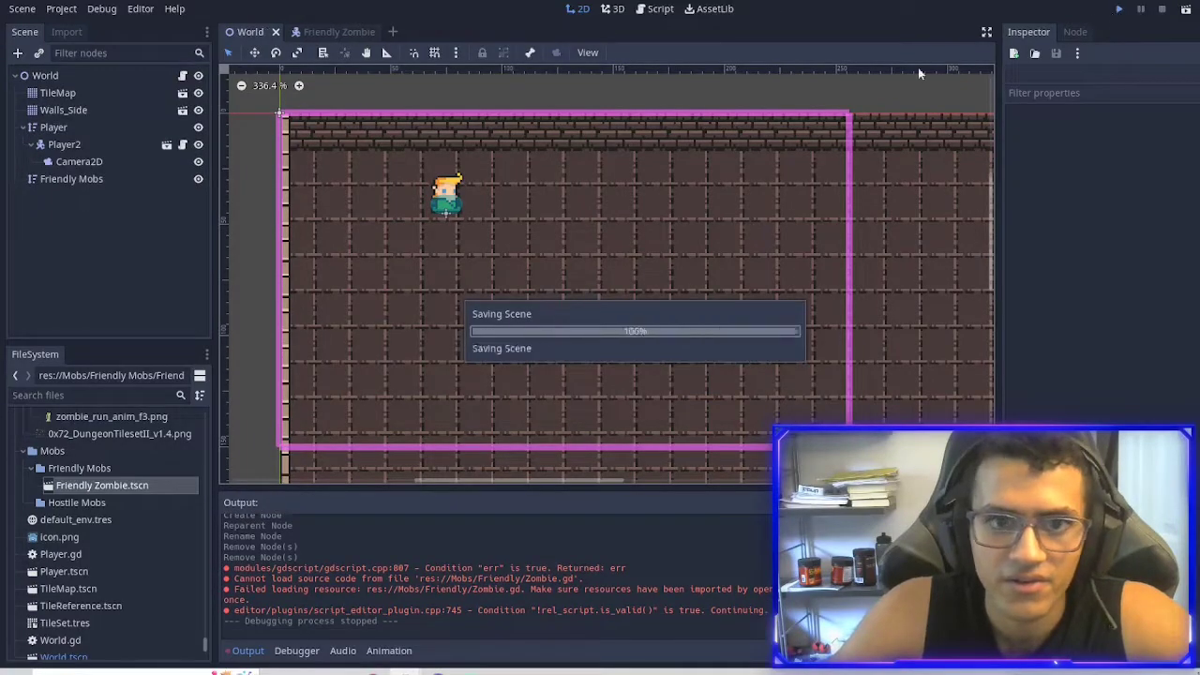
pyautogui.press('Right')
pyautogui.press('Down')
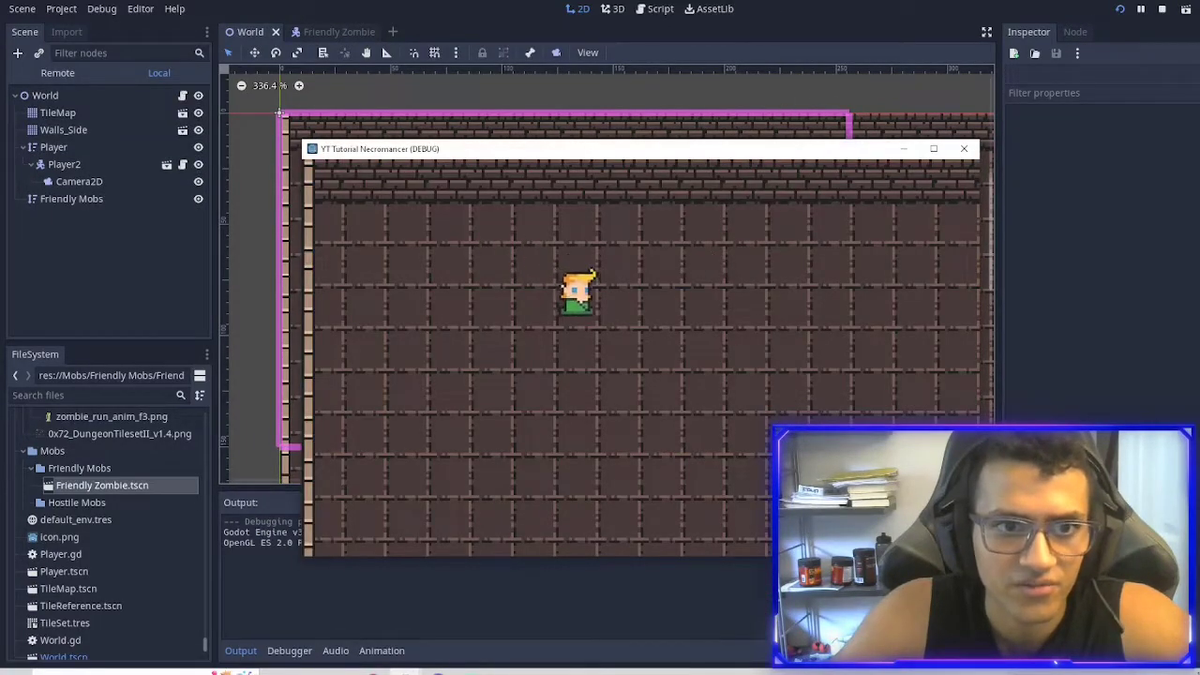
pyautogui.press('Down')
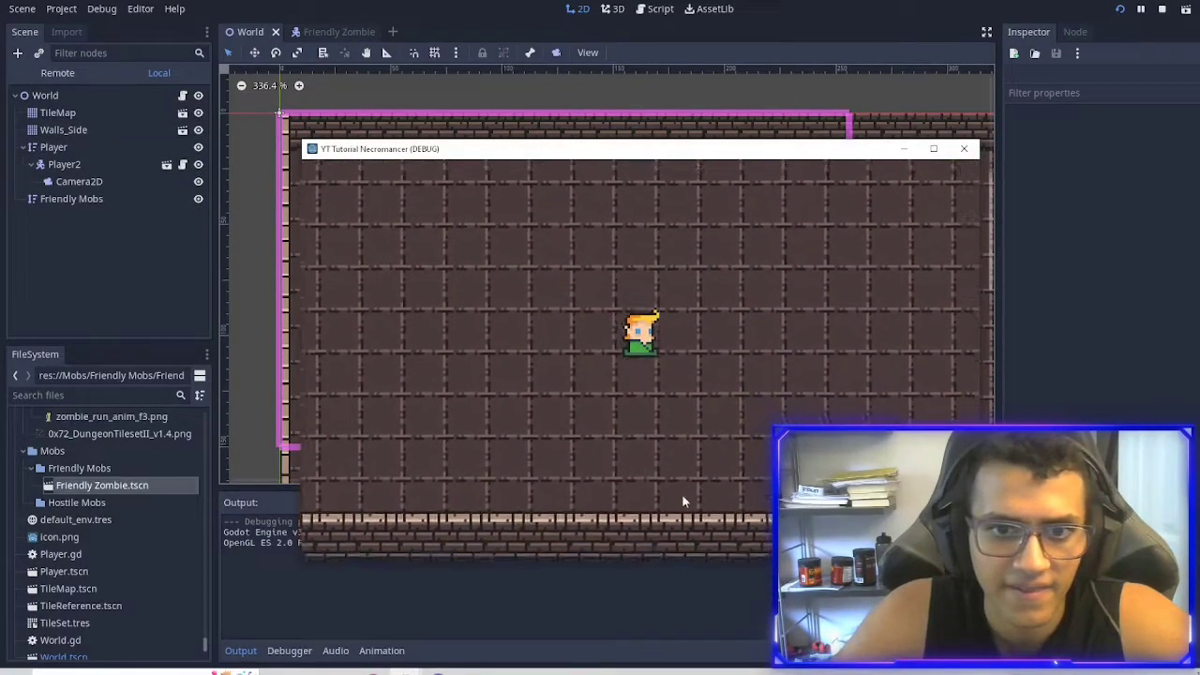
pyautogui.press('Up')
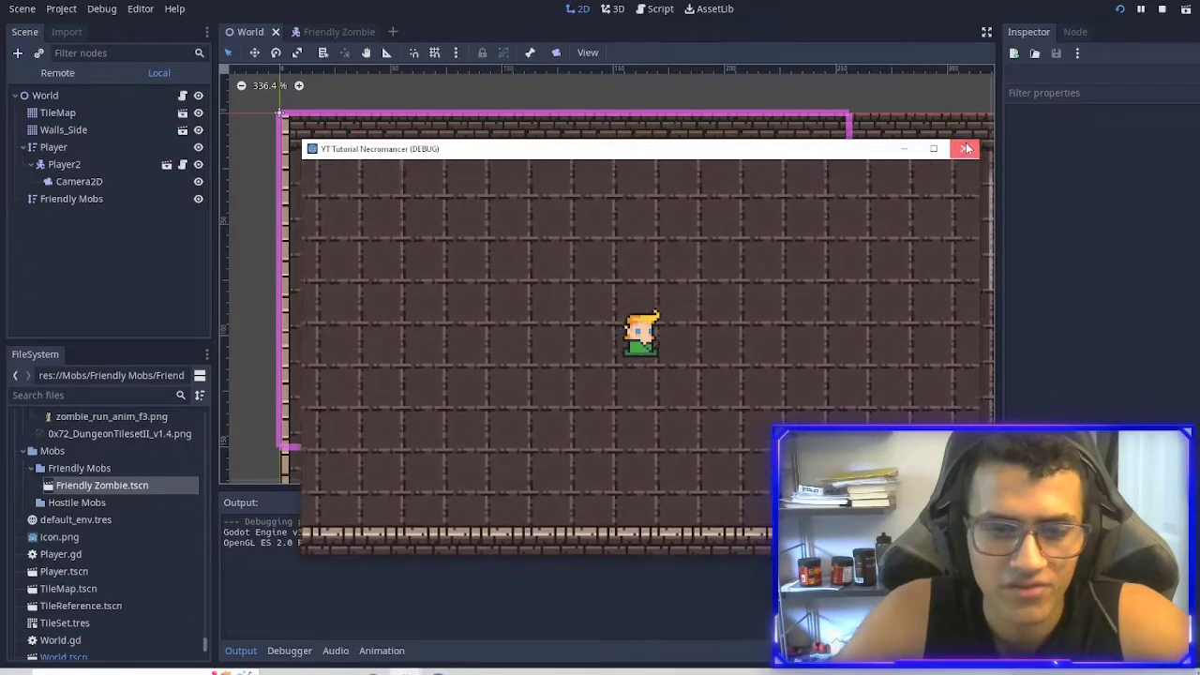
pyautogui.click(965, 148)
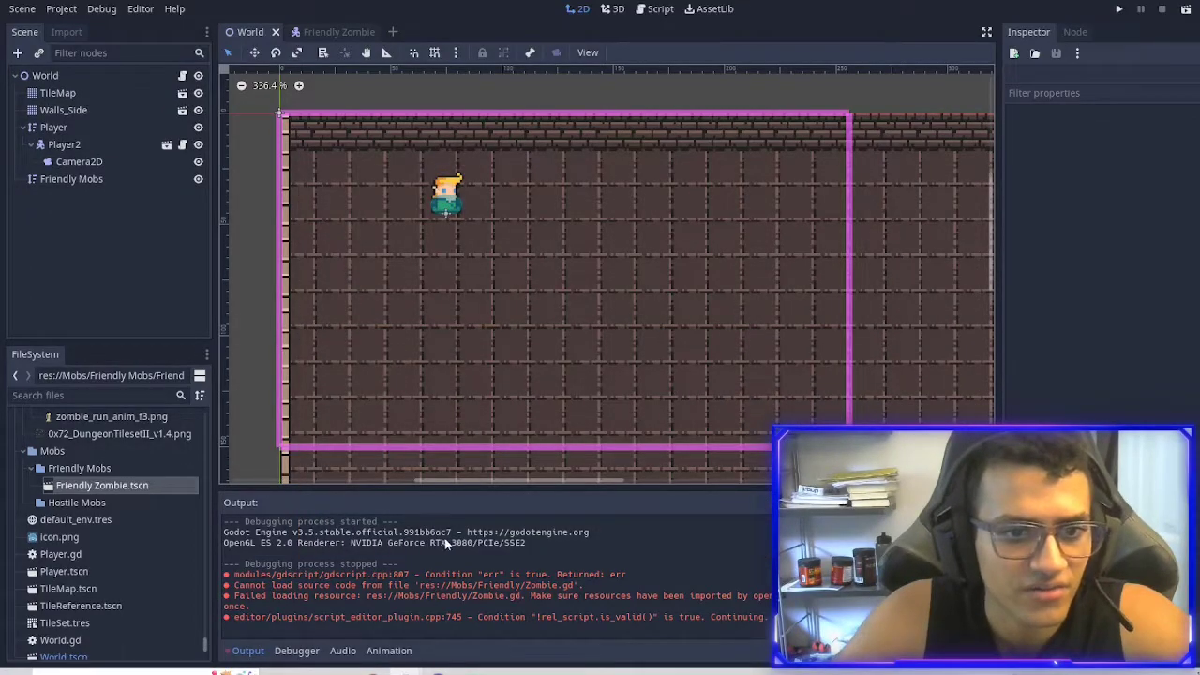
# Check the actions in the project's Input Map, try to add one named Spawn and close the project settings.
pyautogui.click(61, 8)
pyautogui.click(58, 27)
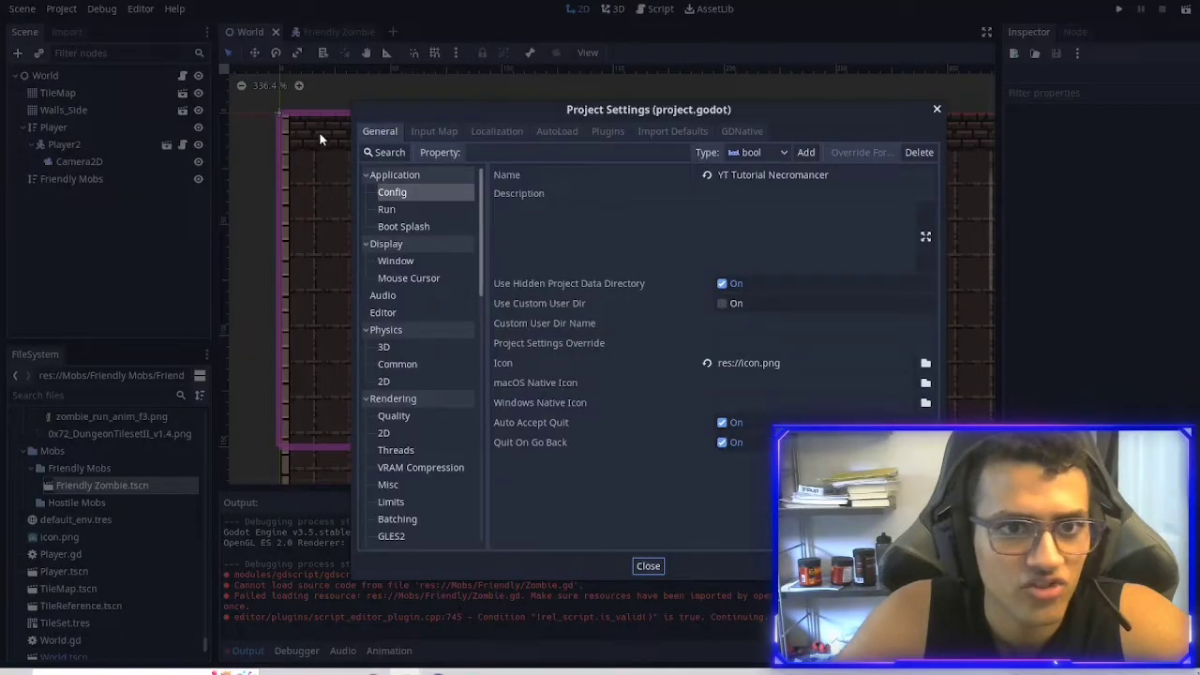
pyautogui.click(452, 128)
pyautogui.scroll(-5, 487, 247)
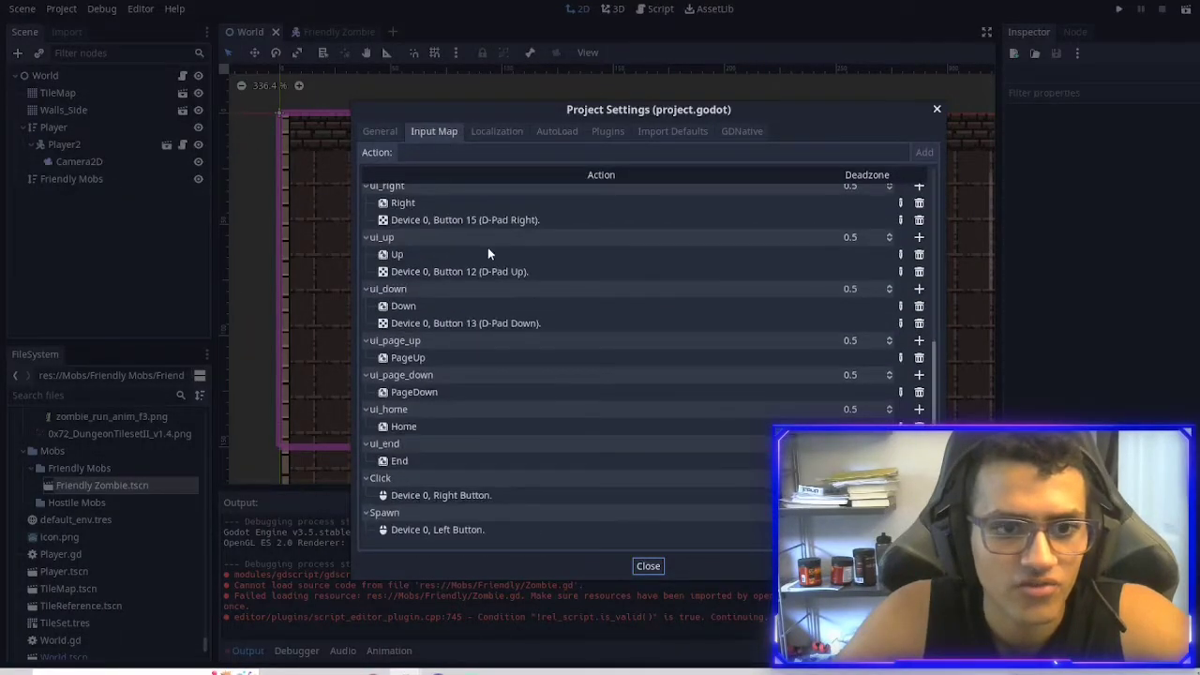
pyautogui.click(432, 153)
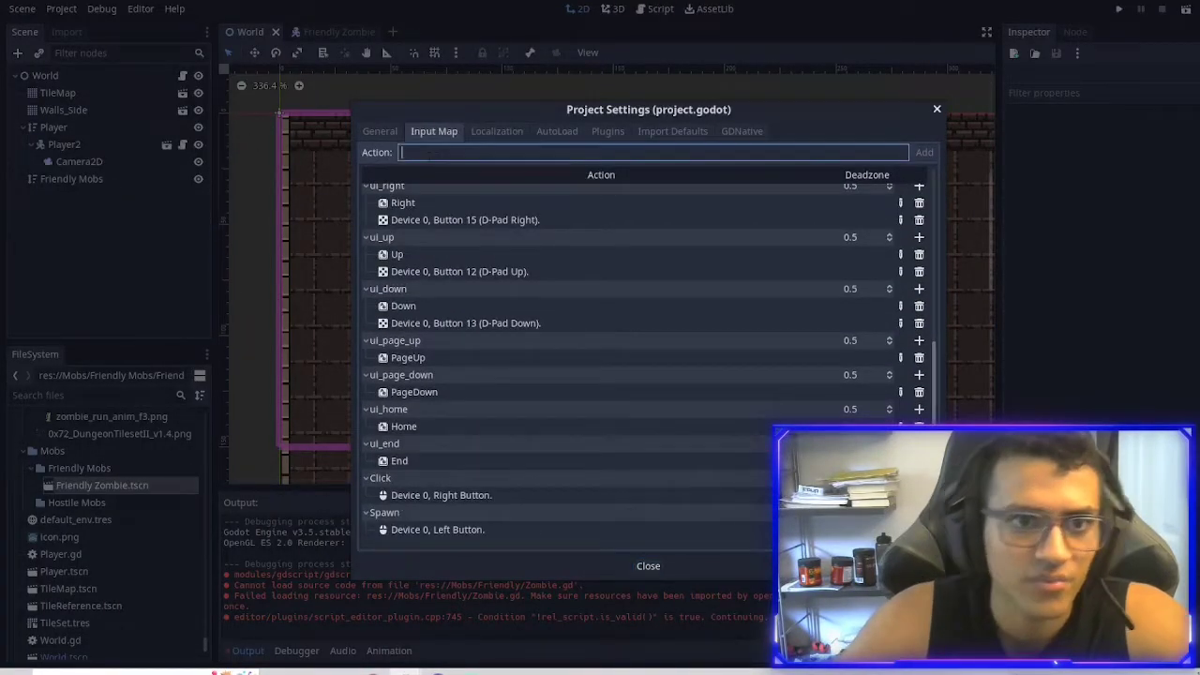
pyautogui.write('Spawn')
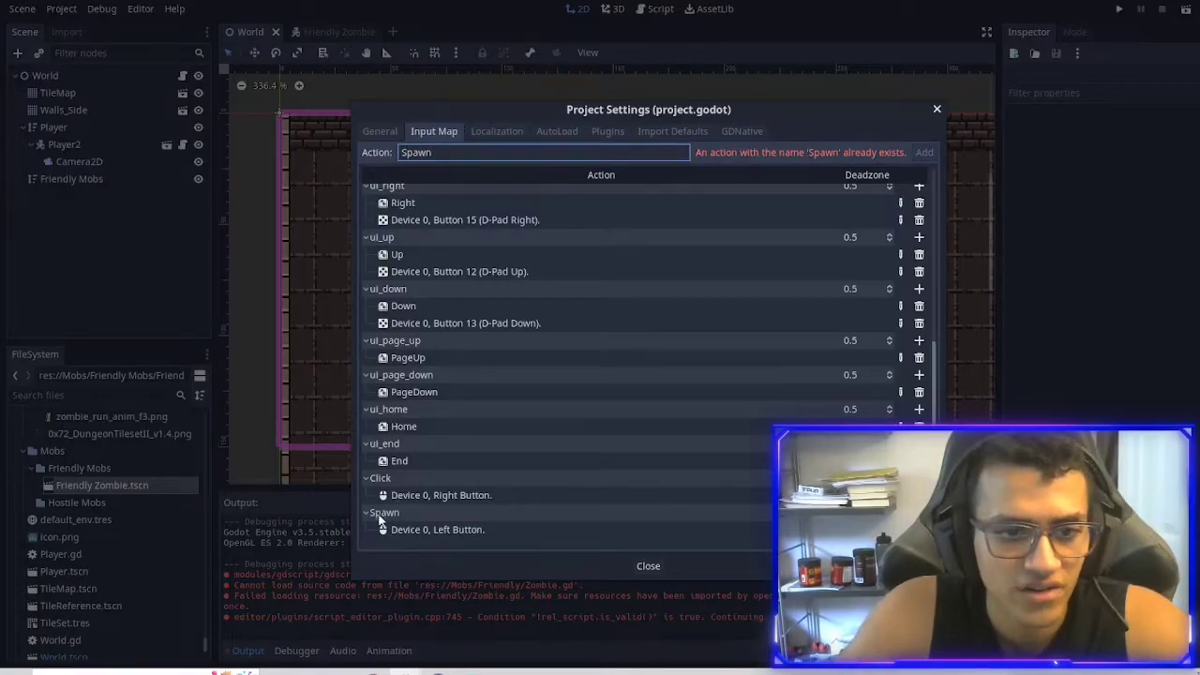
pyautogui.moveTo(629, 157); pyautogui.dragTo(201, 139)
pyautogui.press('BackSpace')
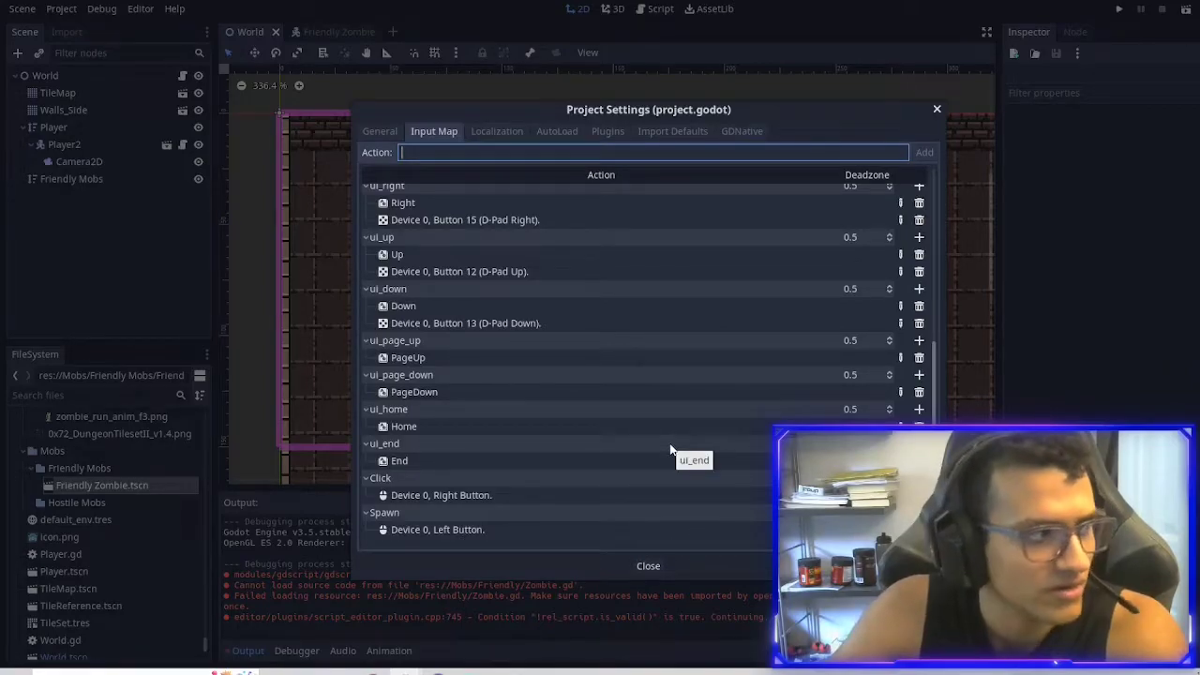
pyautogui.click(648, 566)
# Open the World.gd script attached to the World node and save the scene.
pyautogui.scroll(-1, 483, 250)
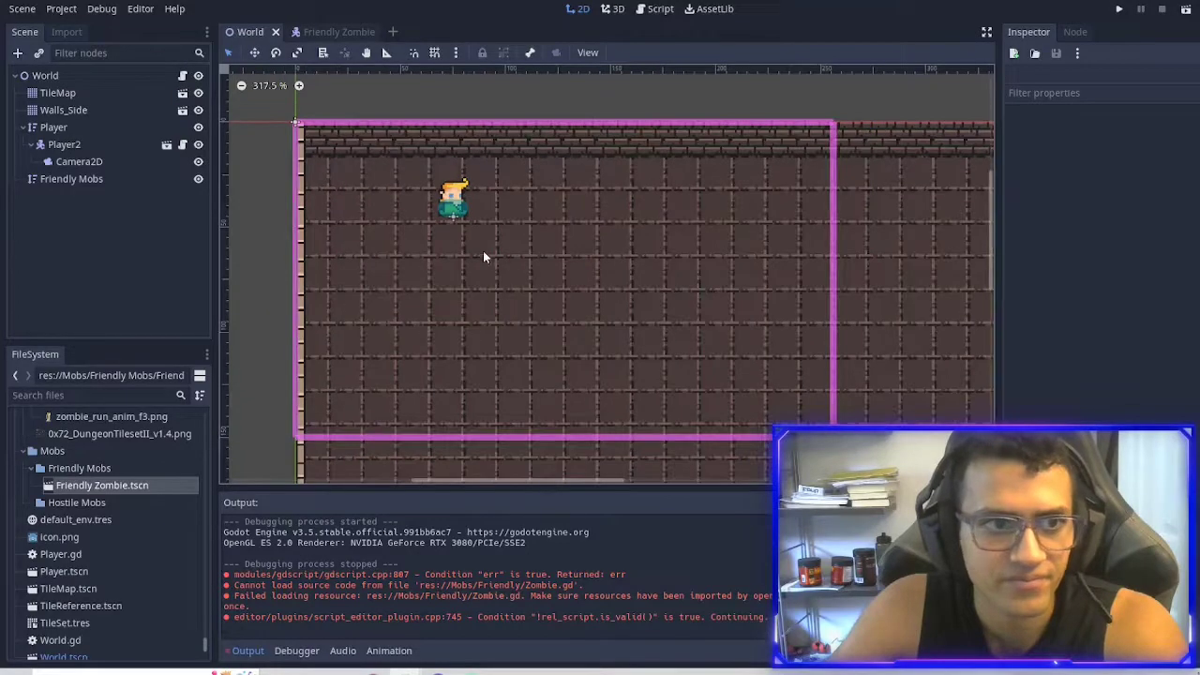
pyautogui.click(185, 82)
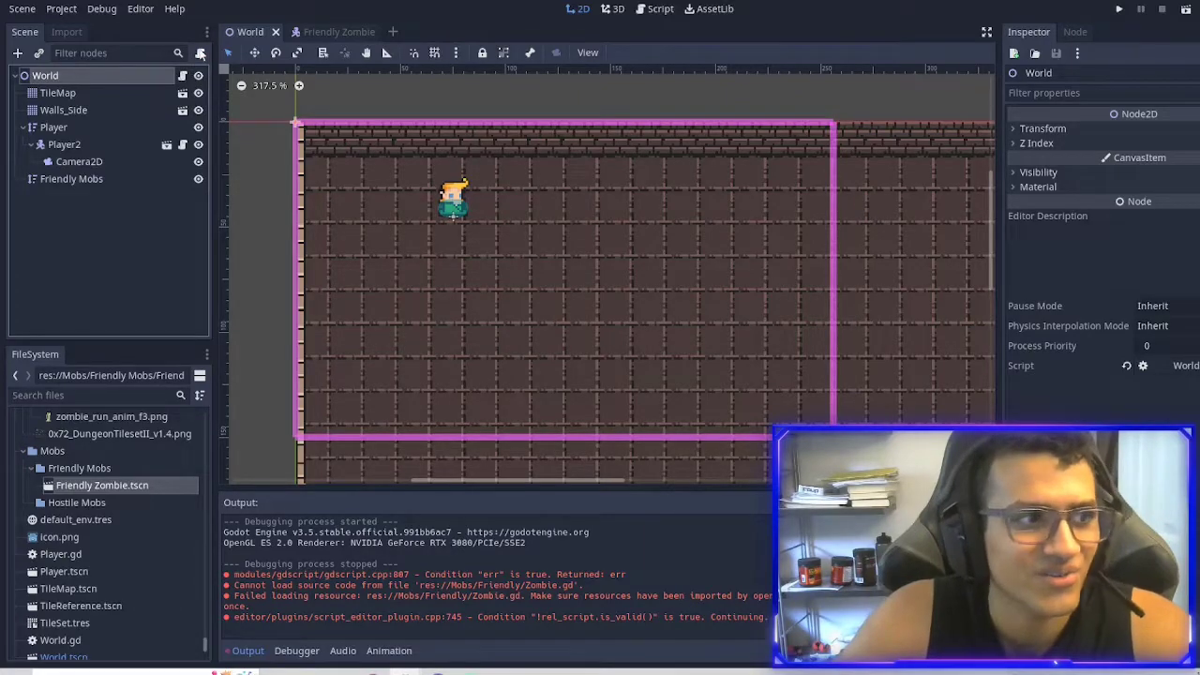
pyautogui.click(183, 76)
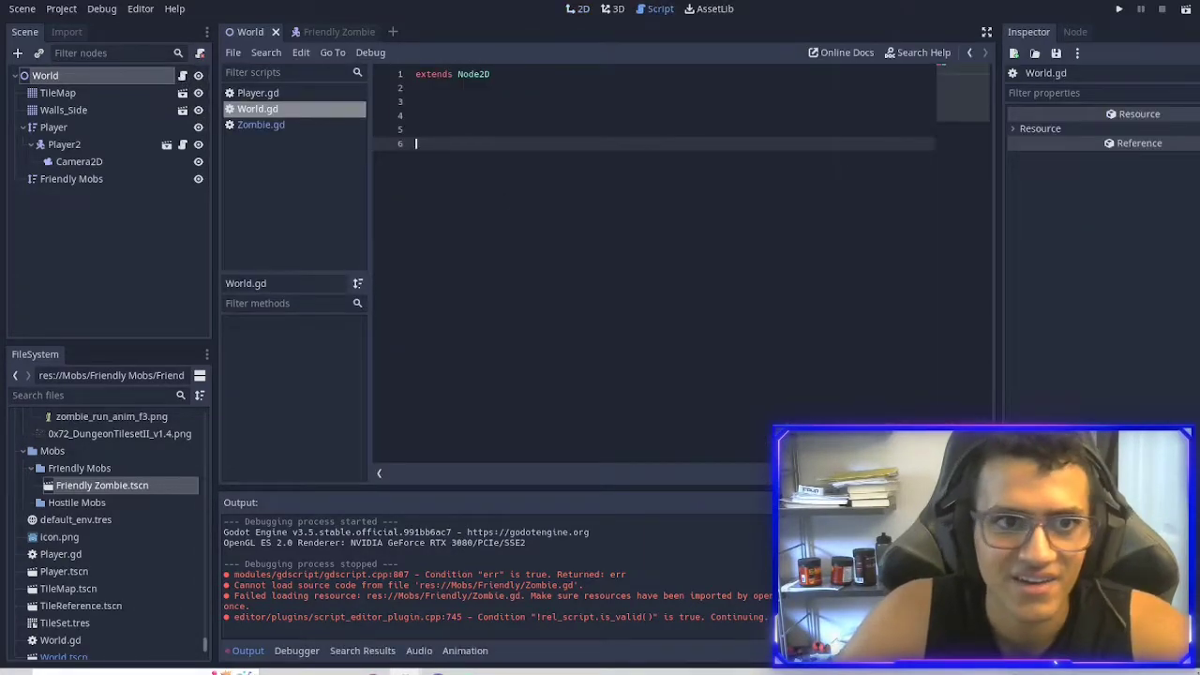
pyautogui.hotkey('ctrl', 's')
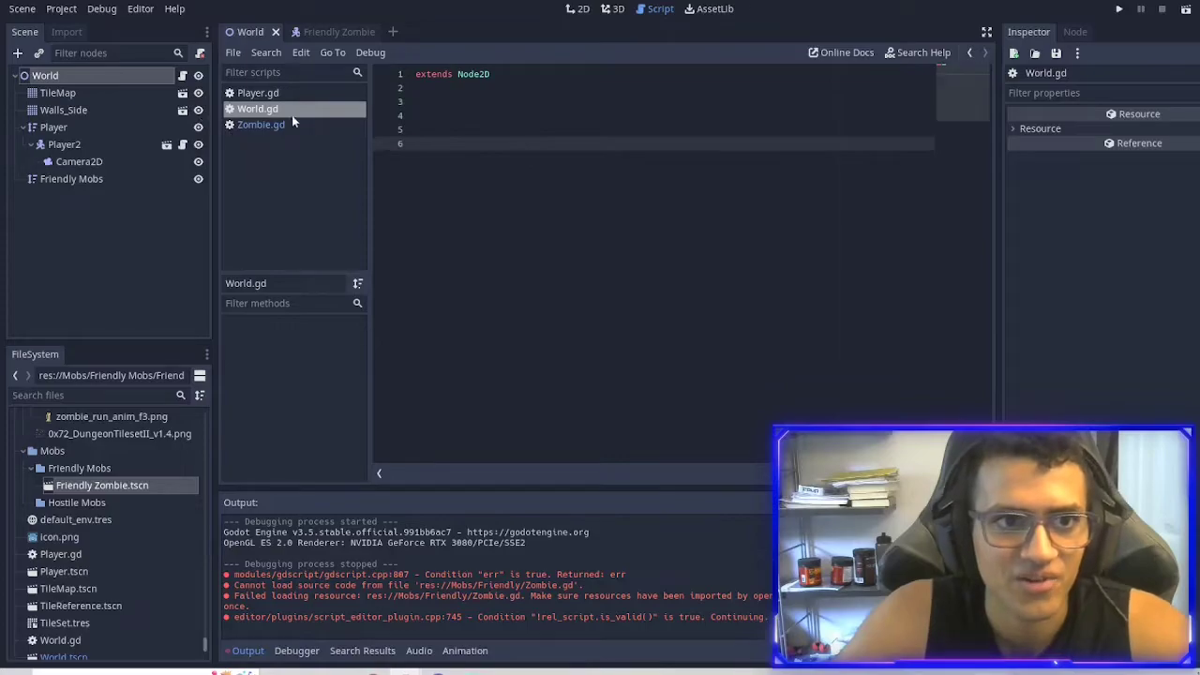
pyautogui.moveTo(433, 148); pyautogui.dragTo(386, 105)
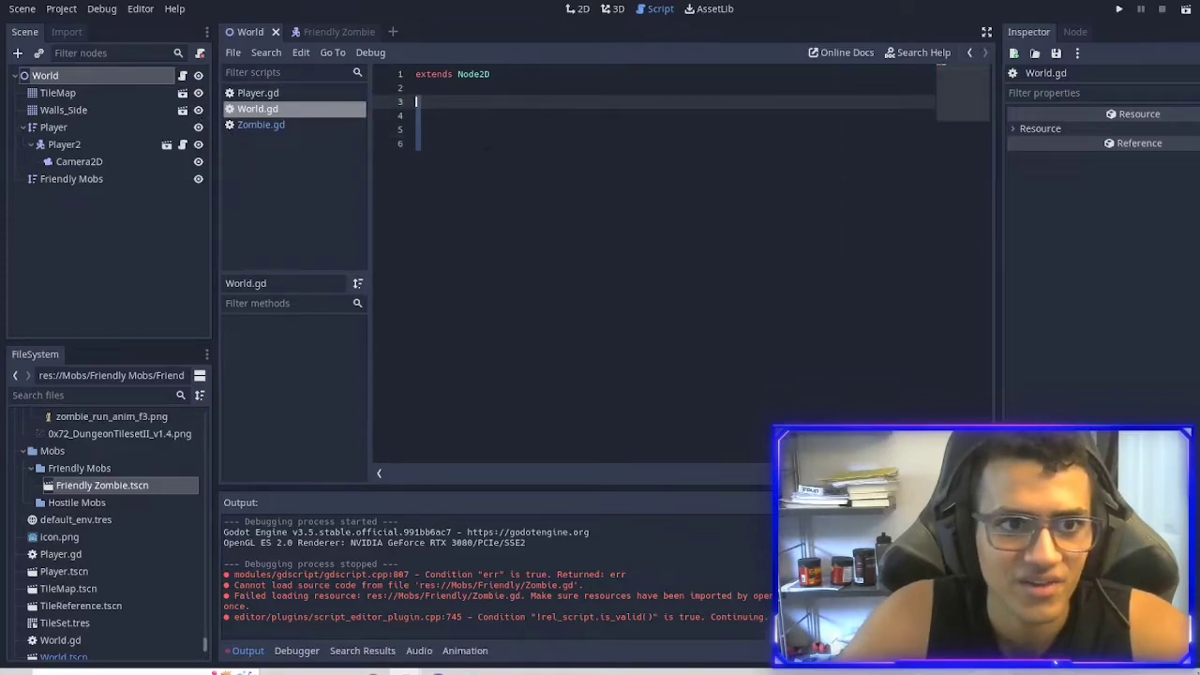
pyautogui.click(433, 154)
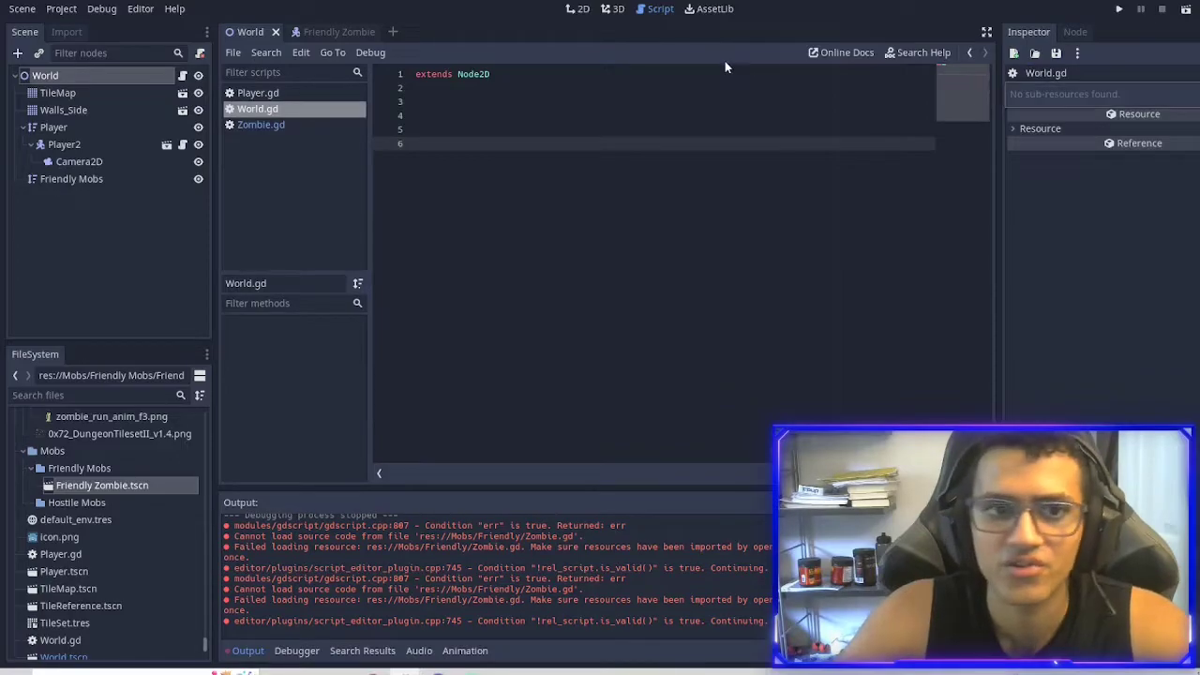
# Declare the constant Friendly_Zombie in World.gd, preloading "res://Mobs/Friendly Mobs/Friendly Zombie.tscn".
pyautogui.click(460, 113)
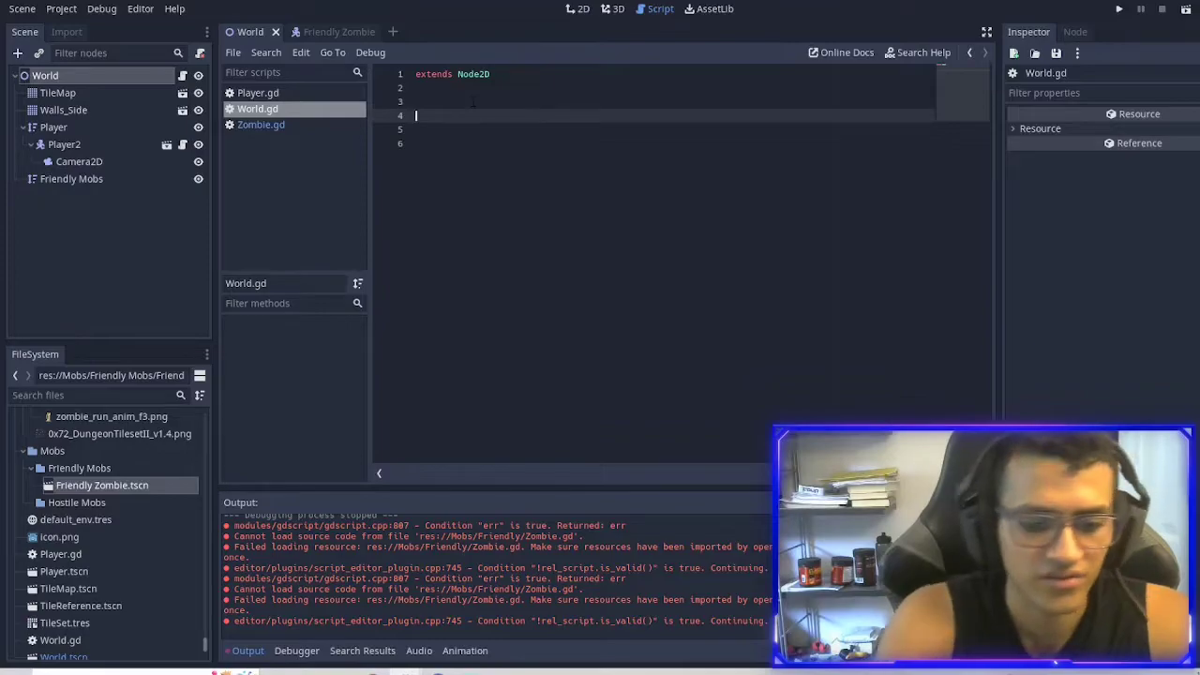
pyautogui.write('st ')
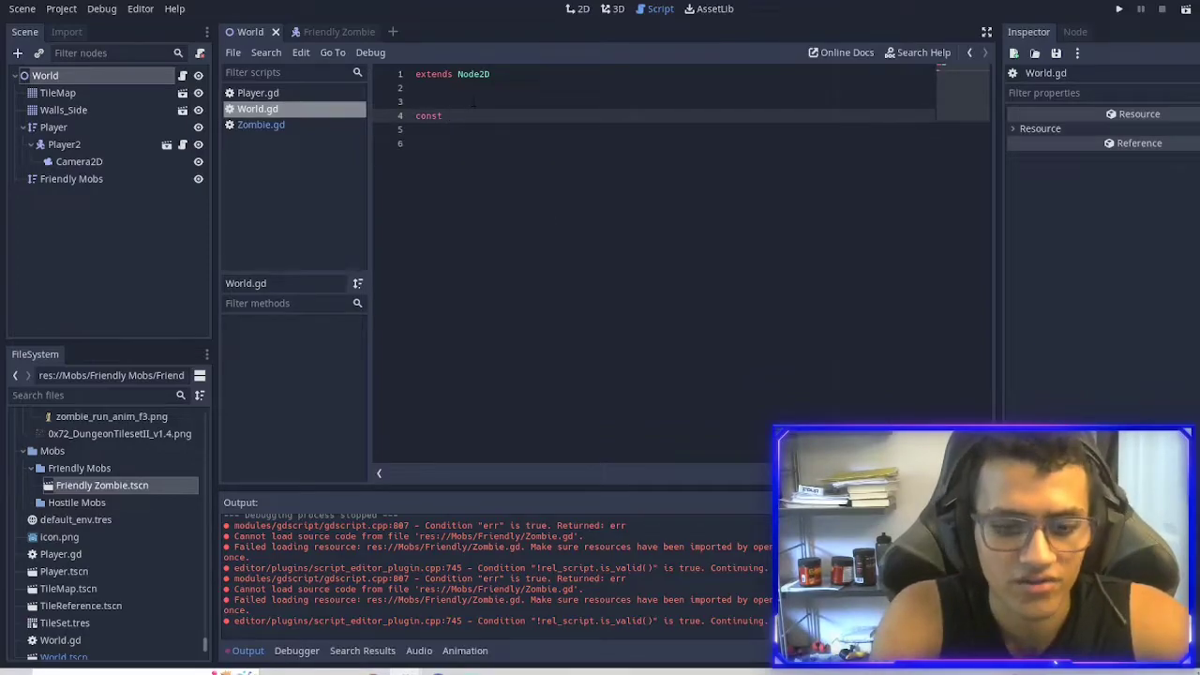
pyautogui.write('Friend')
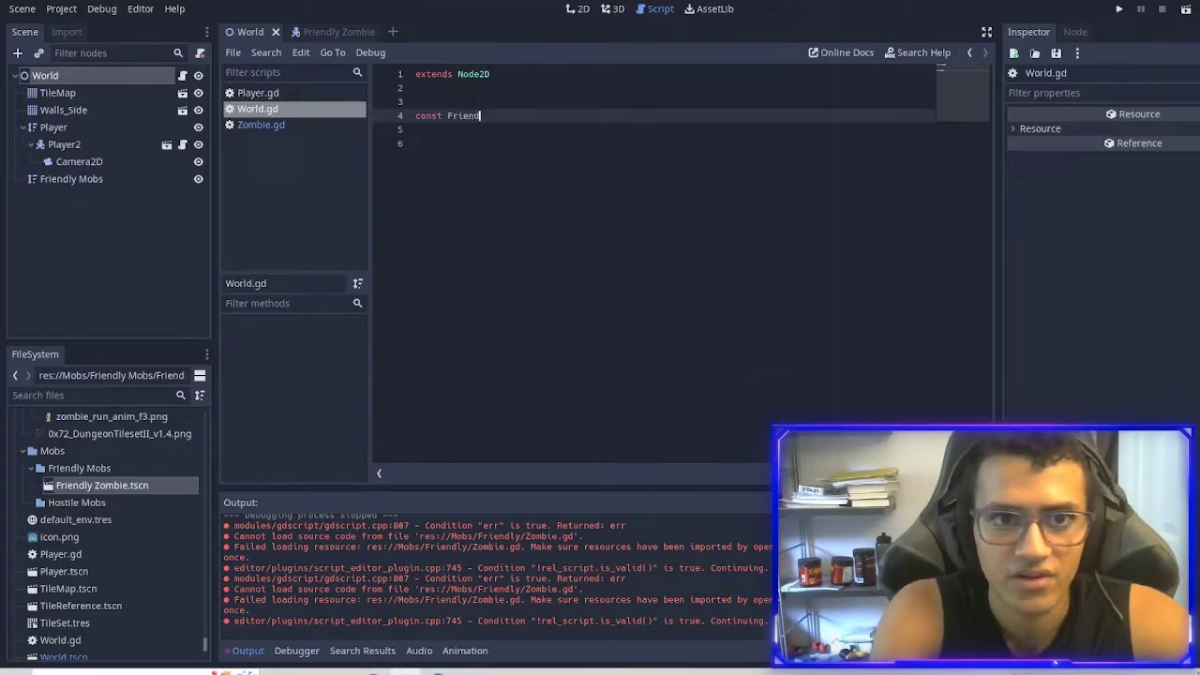
pyautogui.write('ly_Zombie = ')
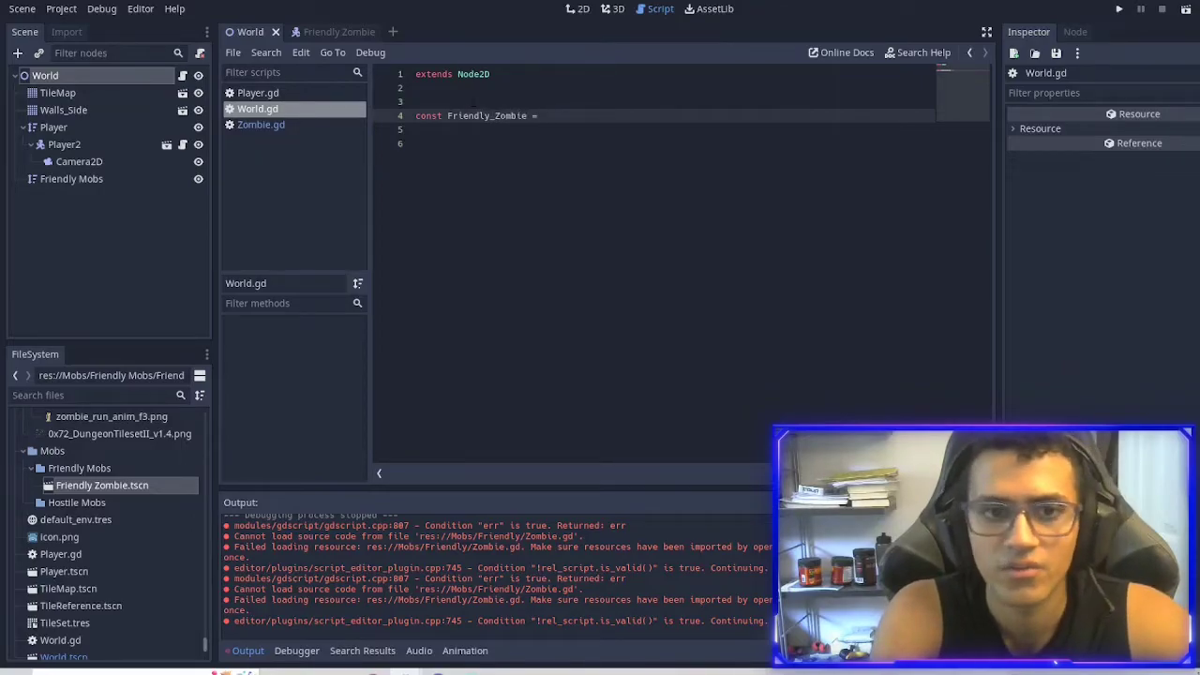
pyautogui.write('preload(')
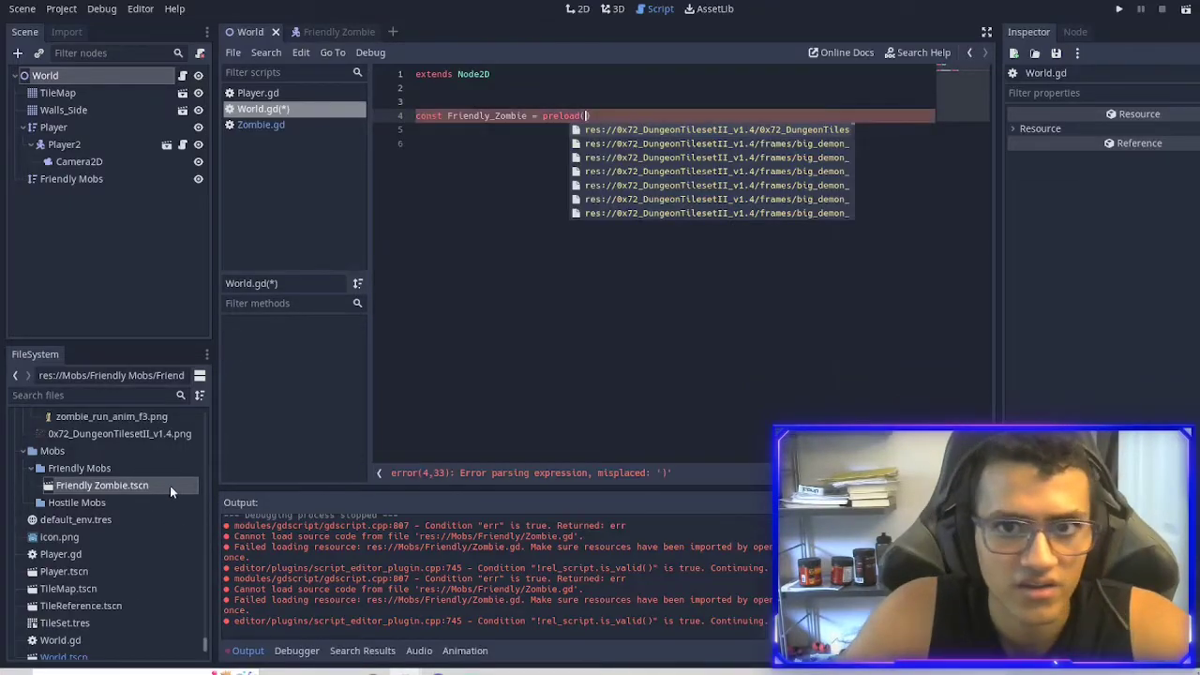
pyautogui.moveTo(169, 486); pyautogui.dragTo(595, 116)
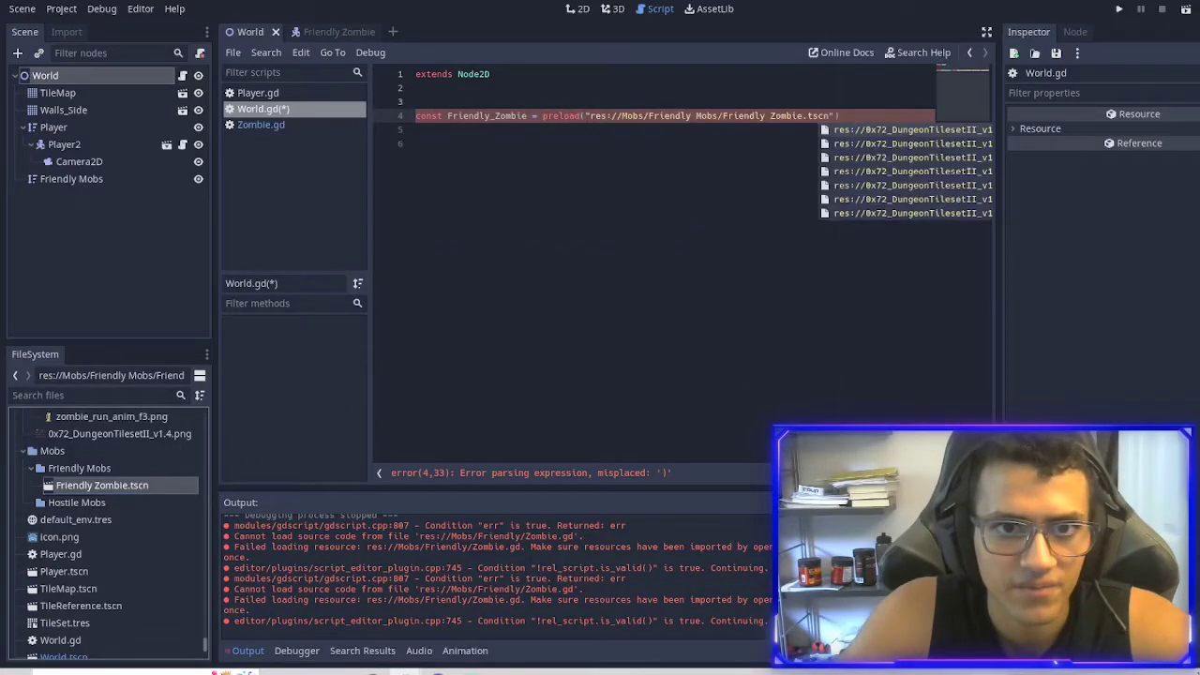
pyautogui.click(843, 144)
pyautogui.click(843, 117)
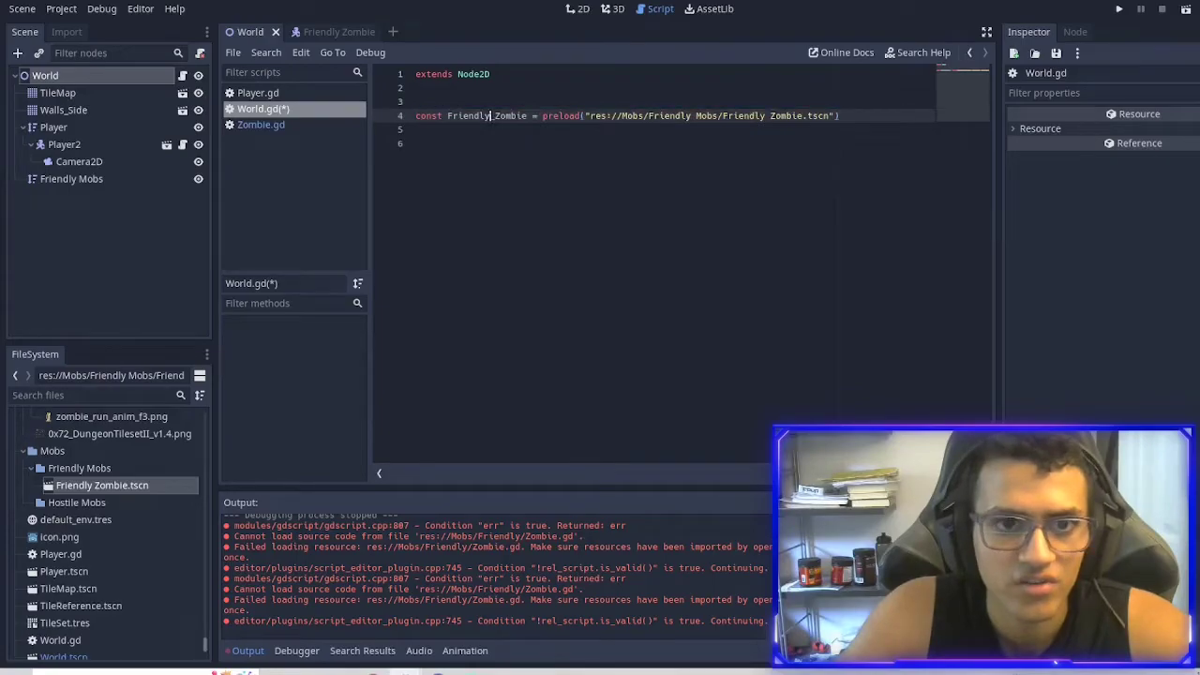
pyautogui.doubleClick(491, 116)
pyautogui.click(418, 101)
pyautogui.moveTo(840, 116); pyautogui.dragTo(575, 117)
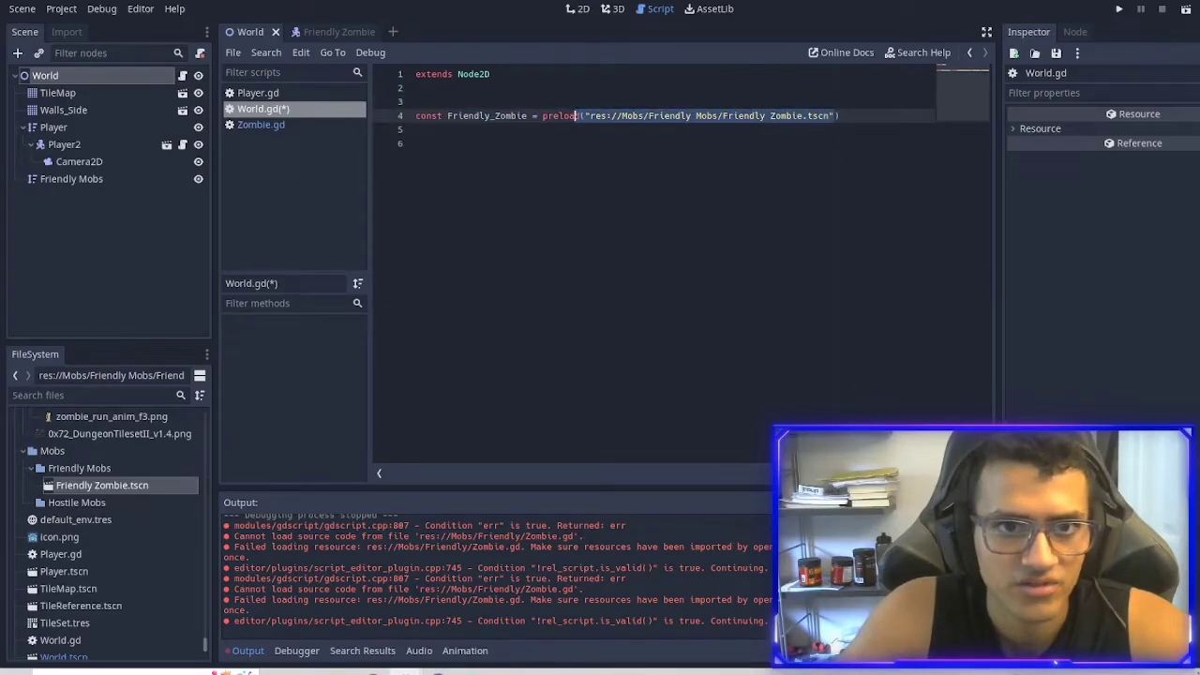
pyautogui.doubleClick(487, 116)
pyautogui.click(457, 142)
pyautogui.press('Up')
pyautogui.press('Up')
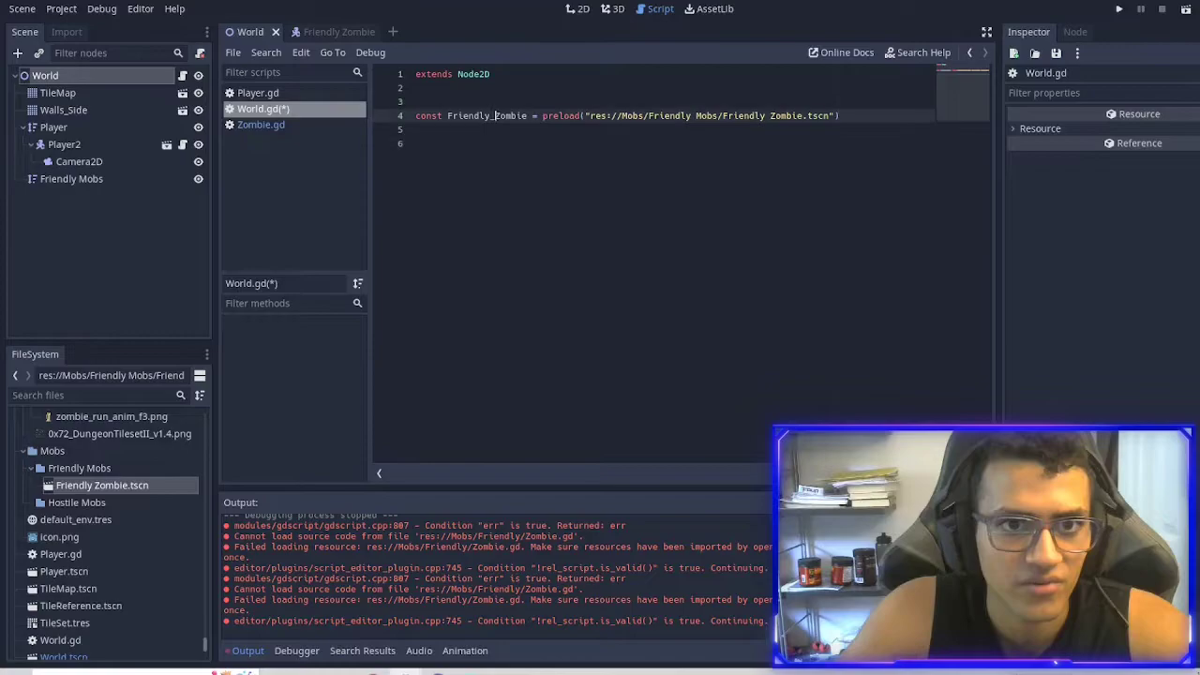
# Add the function _input(event) below the Friendly_Zombie constant.
pyautogui.press('Down')
pyautogui.press('Down')
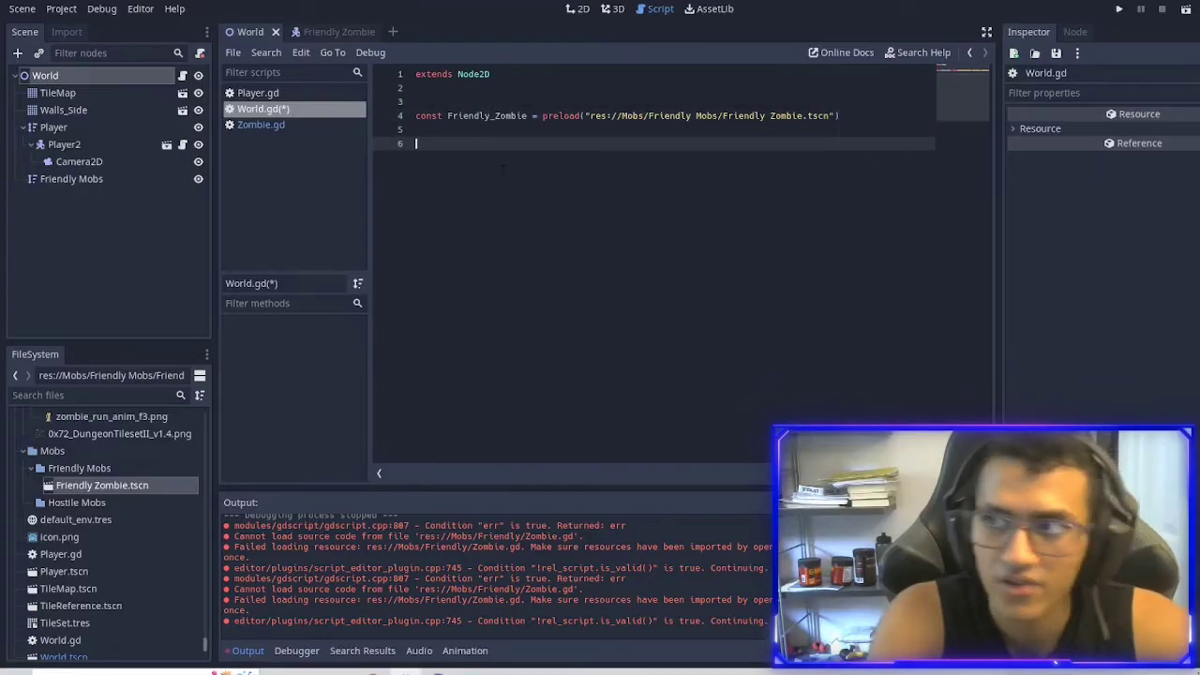
pyautogui.write('func _input(event):')
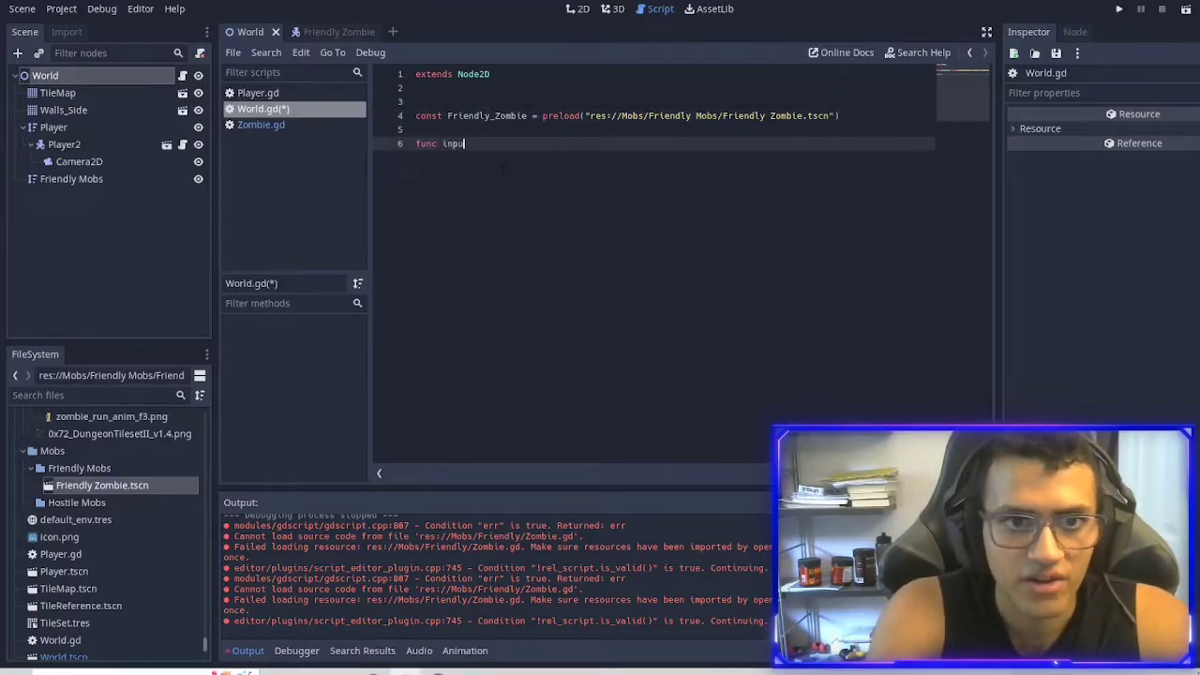
pyautogui.press('Return')
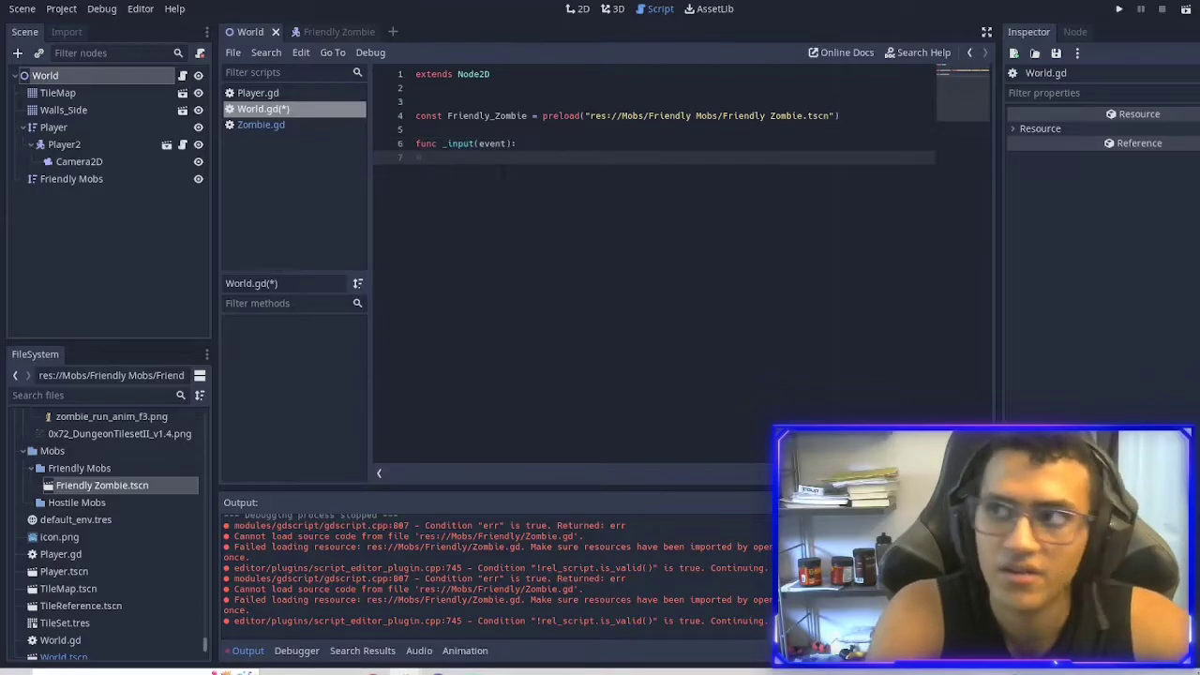
# Inside _input, add the condition if event.is_action_released("Spawn"): and start its indented body.
pyautogui.write('if event')
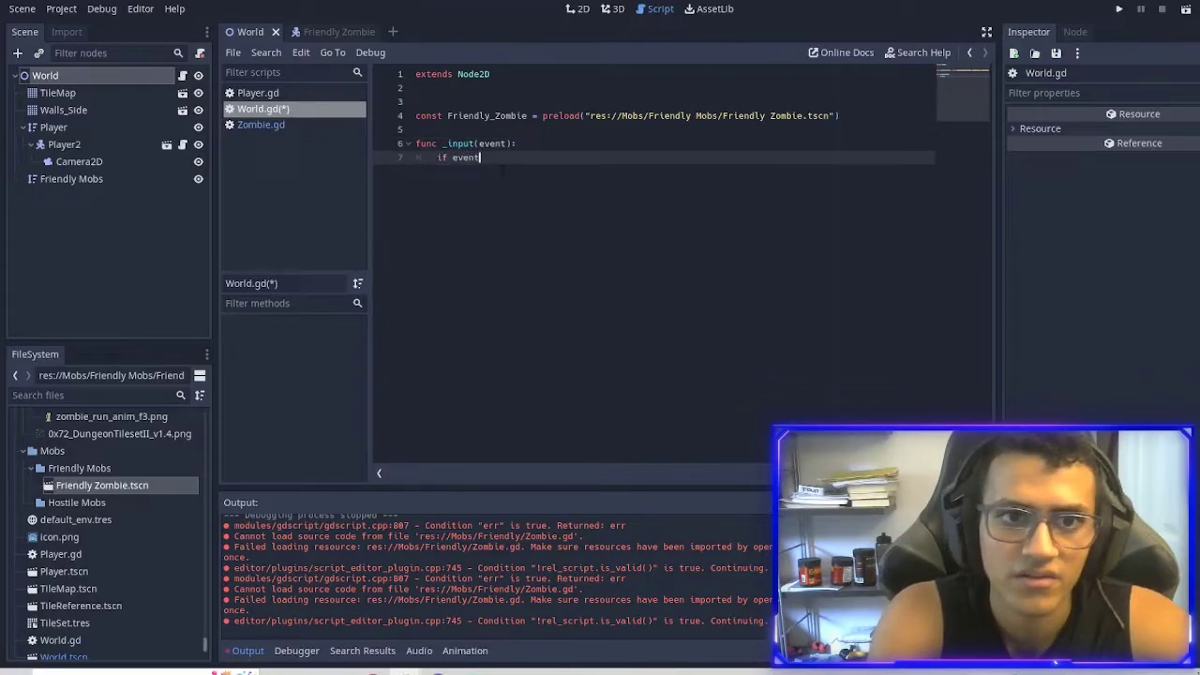
pyautogui.write('.isa')
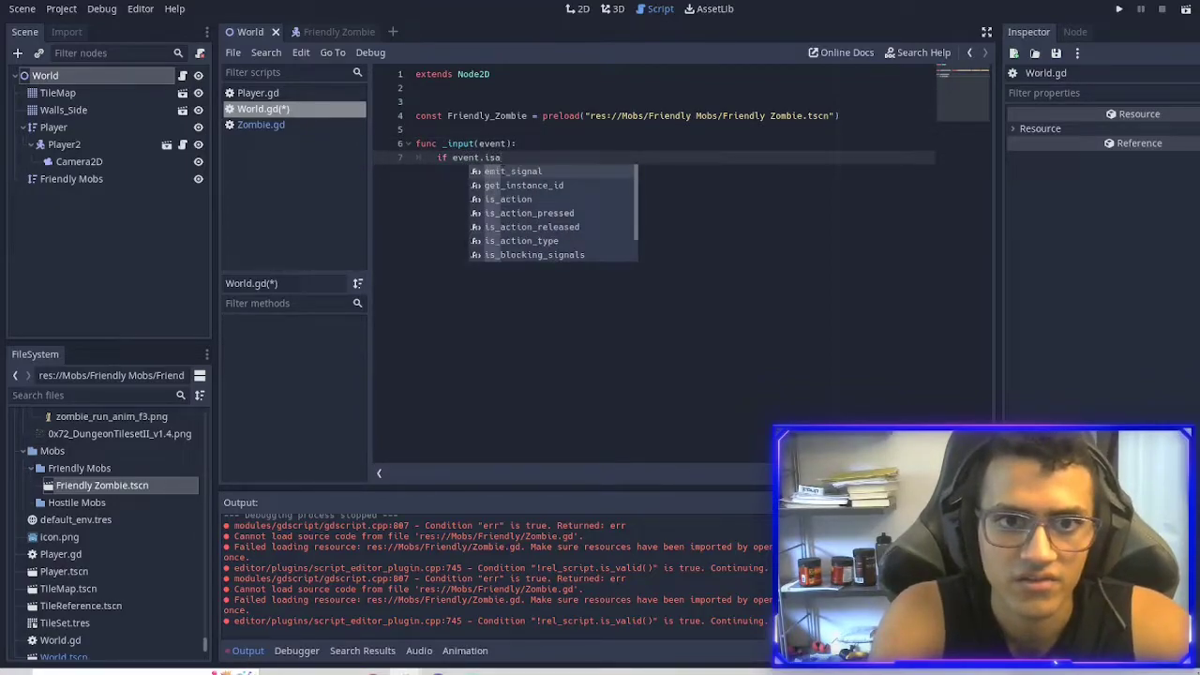
pyautogui.press('Return')
pyautogui.press('BackSpace')
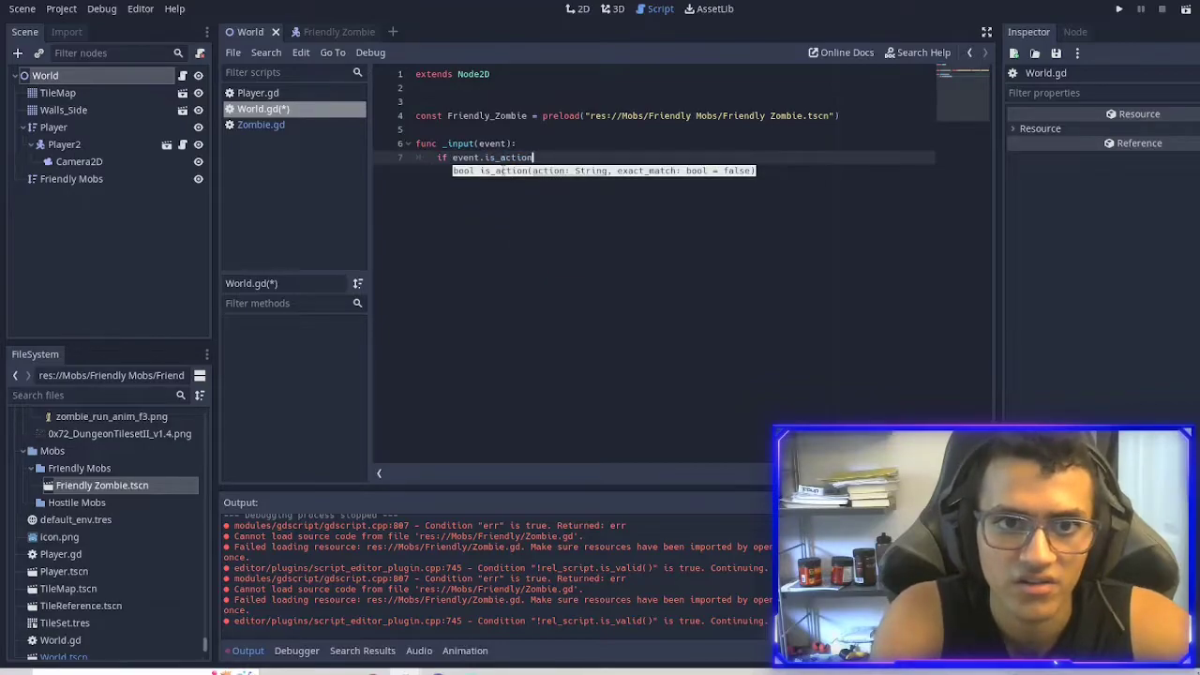
pyautogui.write('_')
pyautogui.press('Down')
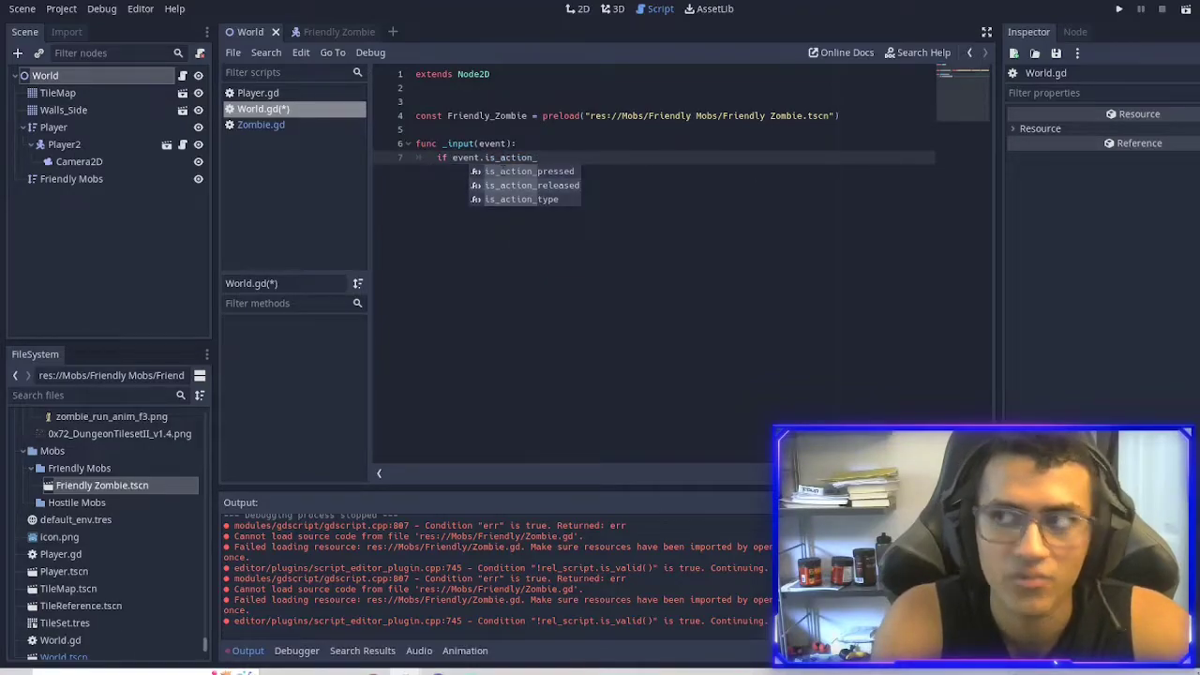
pyautogui.press('Return')
pyautogui.press('Down')
pyautogui.press('Return')
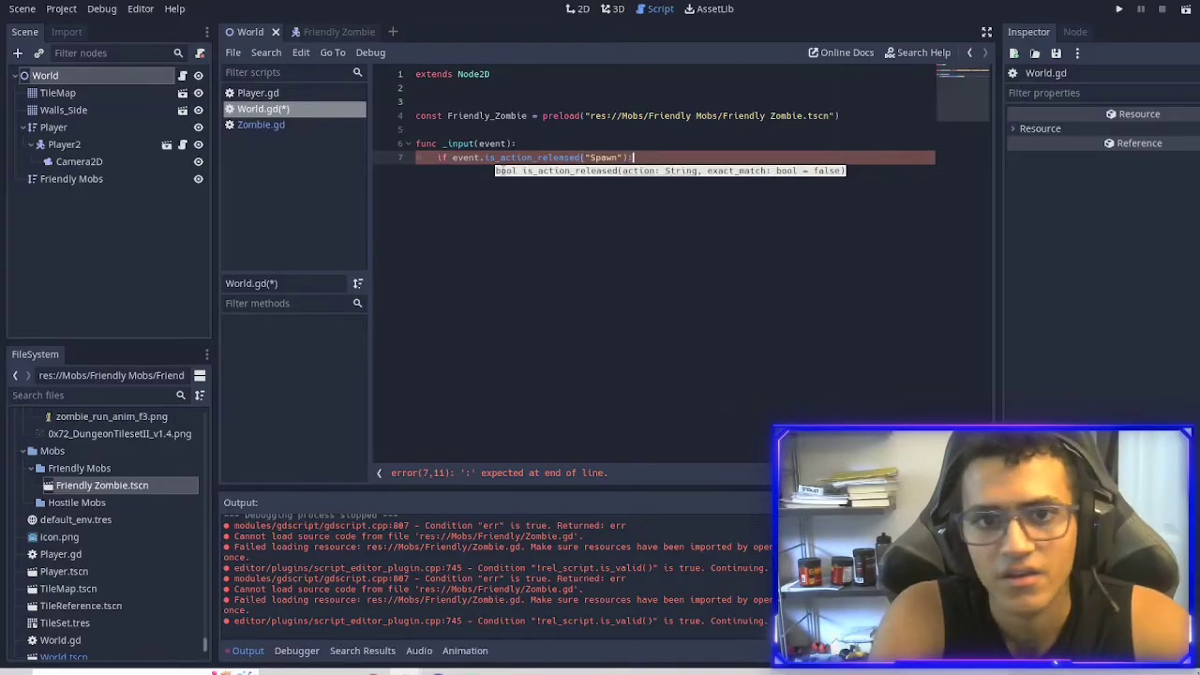
pyautogui.press('Return')
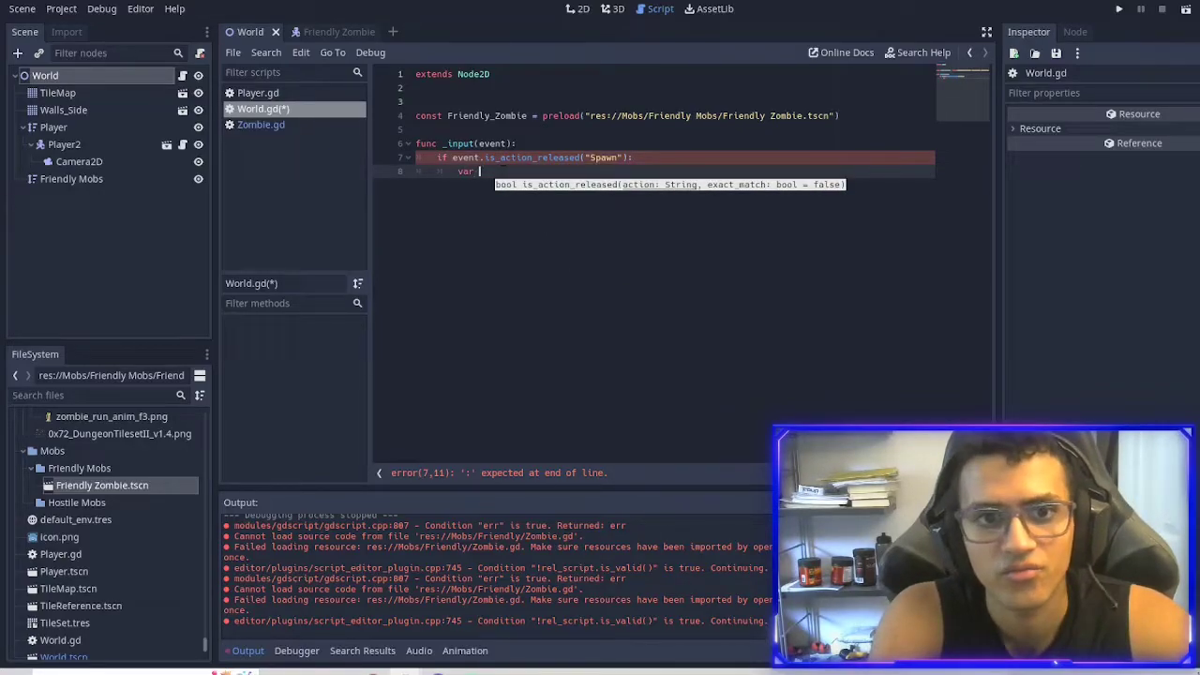
pyautogui.write('var fighter1')
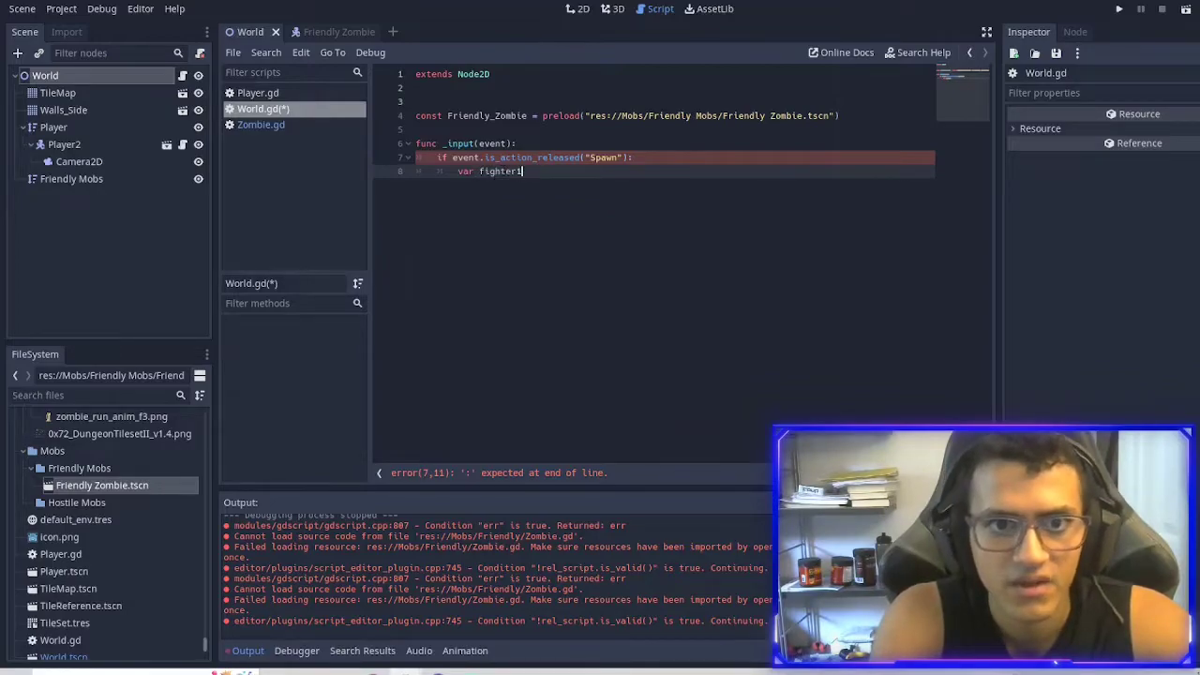
pyautogui.hotkey('ctrl', 'BackSpace')
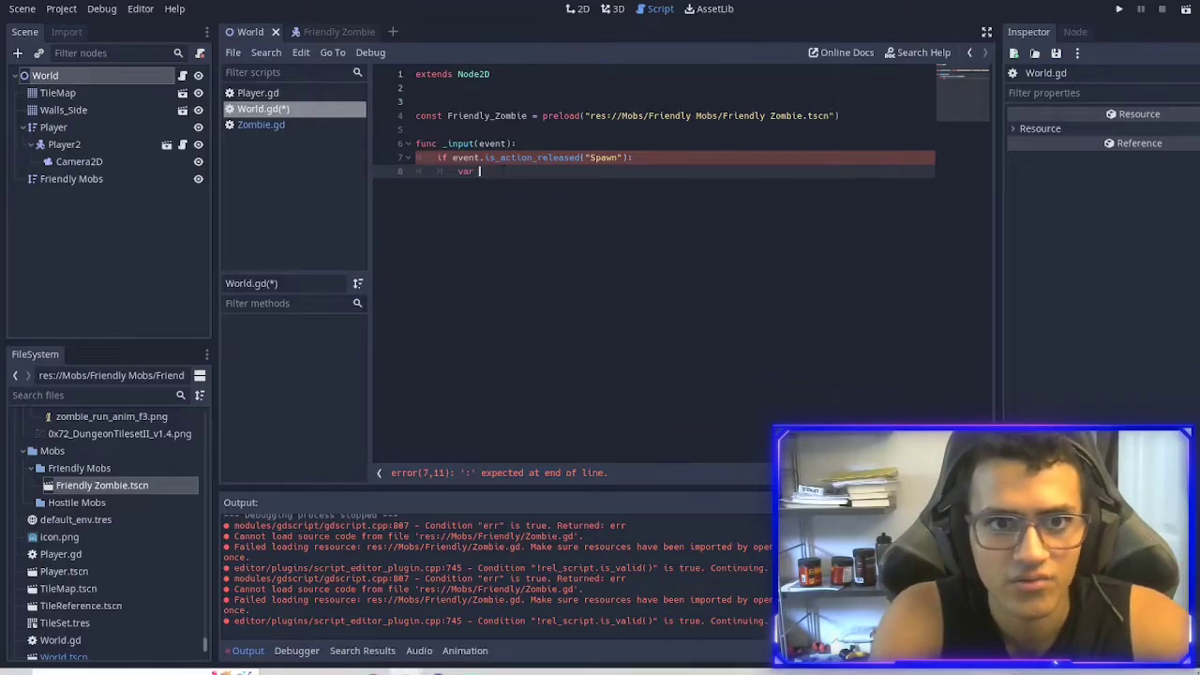
pyautogui.press('BackSpace')
pyautogui.press('BackSpace')
pyautogui.write('Hostile_Zombie1.position.y = rng.randi_range(50,120)')
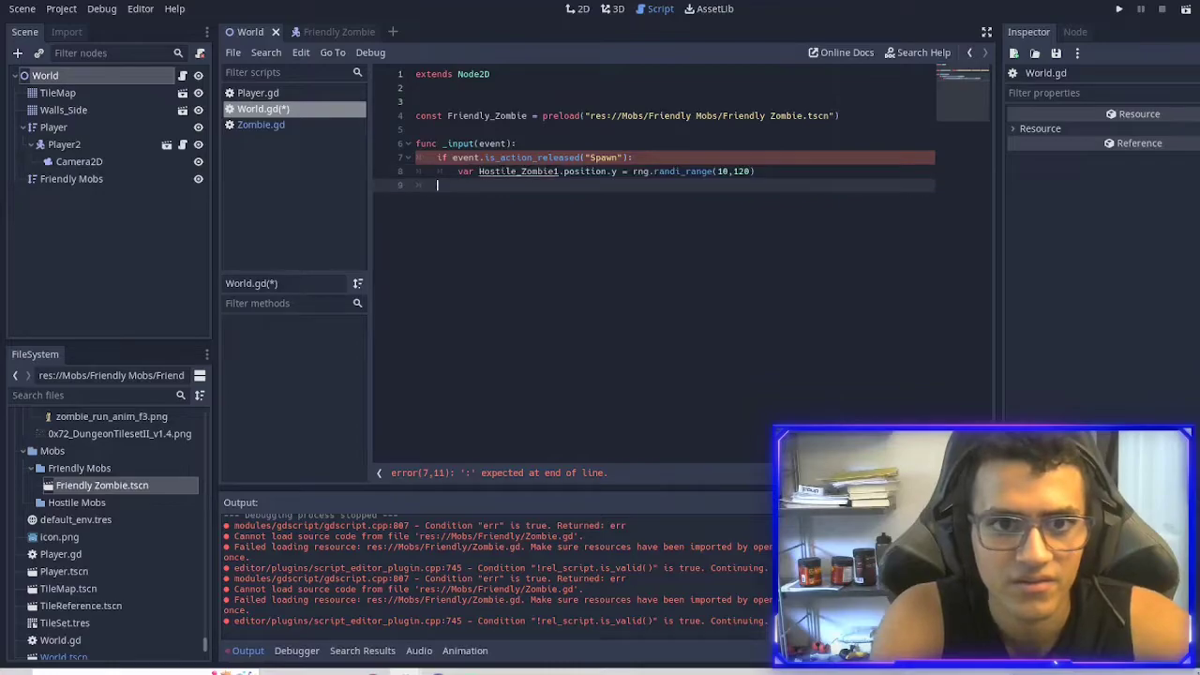
pyautogui.hotkey('ctrl', 'z')
# In the Spawn condition, declare the local variable Friendly_Zombie1 as Friendly_Zombie.instance().
pyautogui.write('Friendly_Zombie')
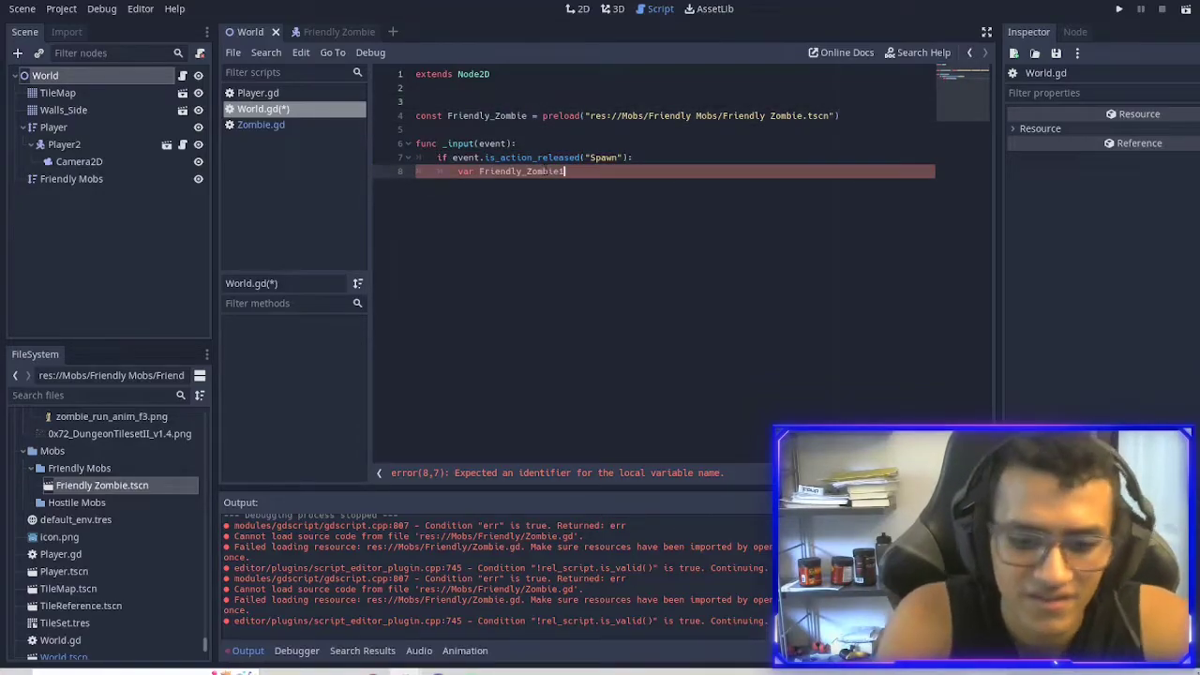
pyautogui.write('1 = ')
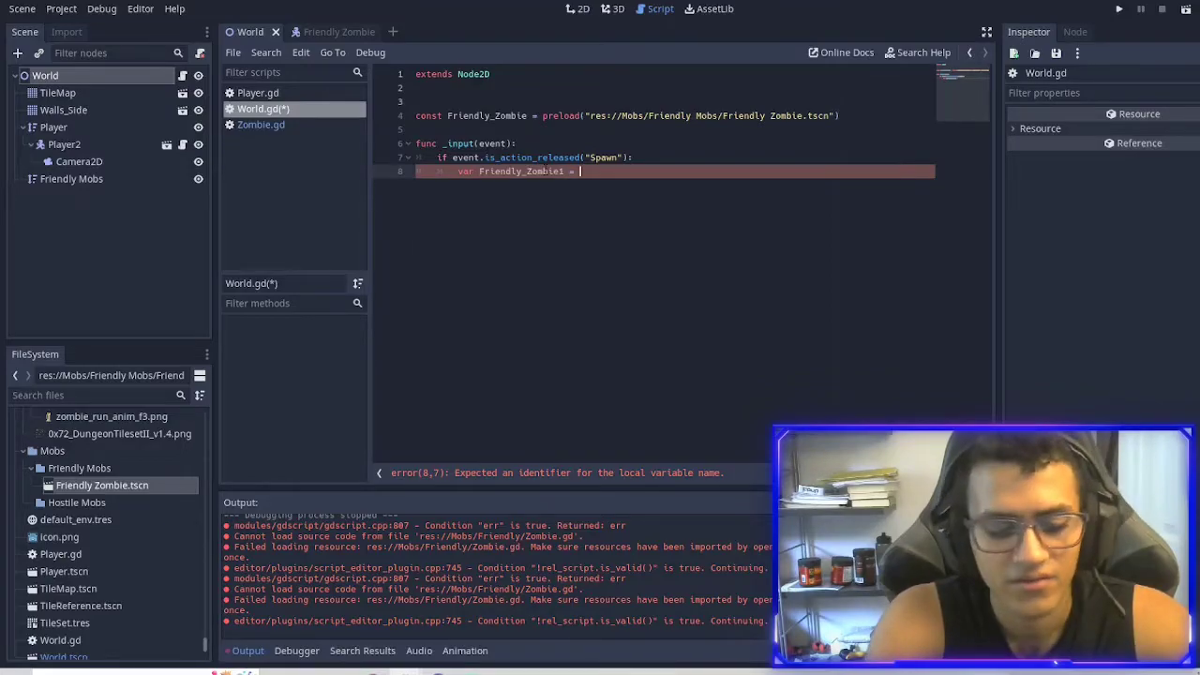
pyautogui.write('Friendly_Zombie.instan')
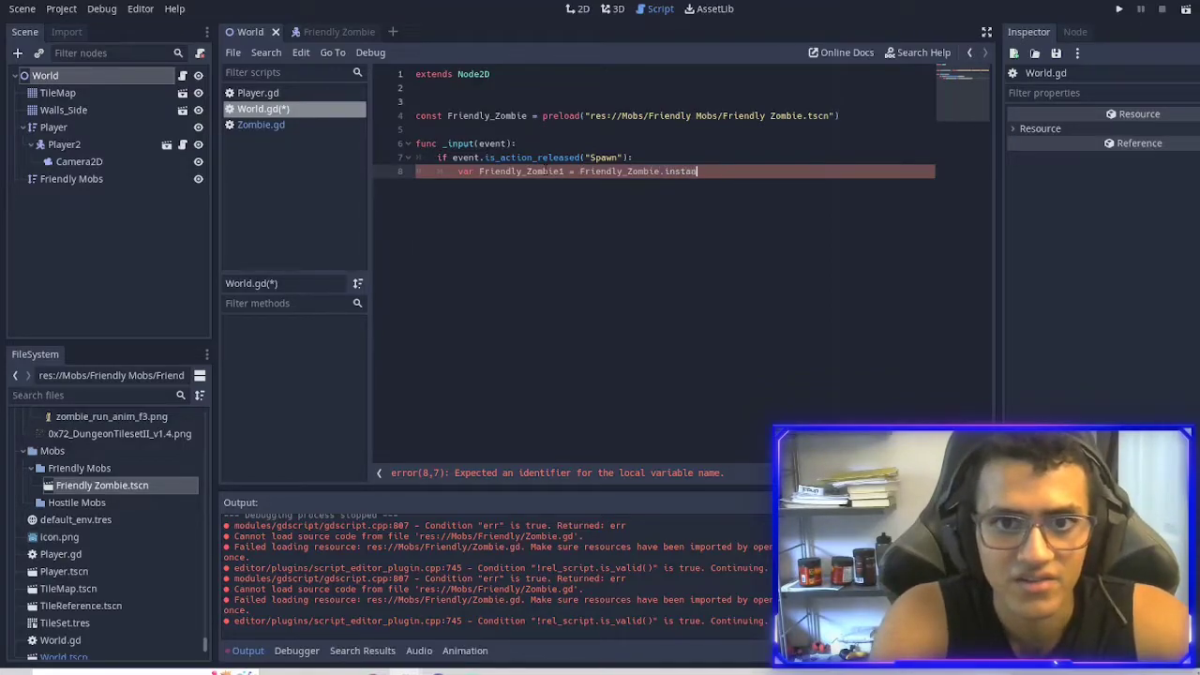
pyautogui.write('ce')
pyautogui.press('Return')
pyautogui.press('BackSpace')
pyautogui.write('()')
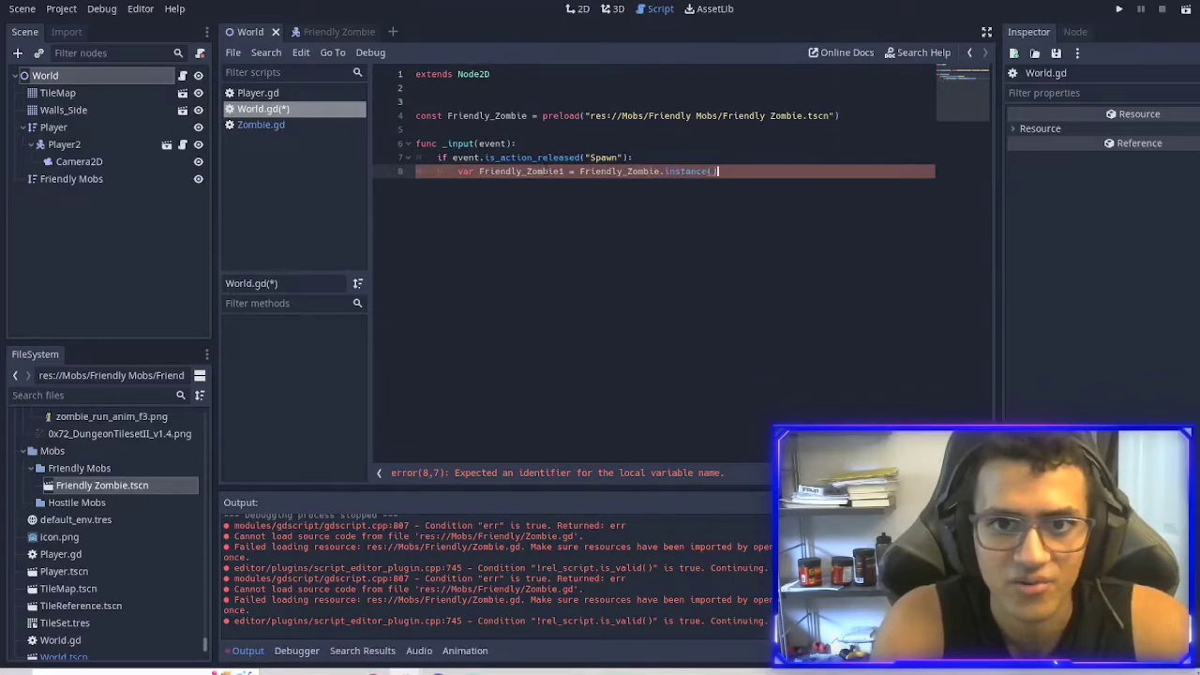
pyautogui.press('Return')
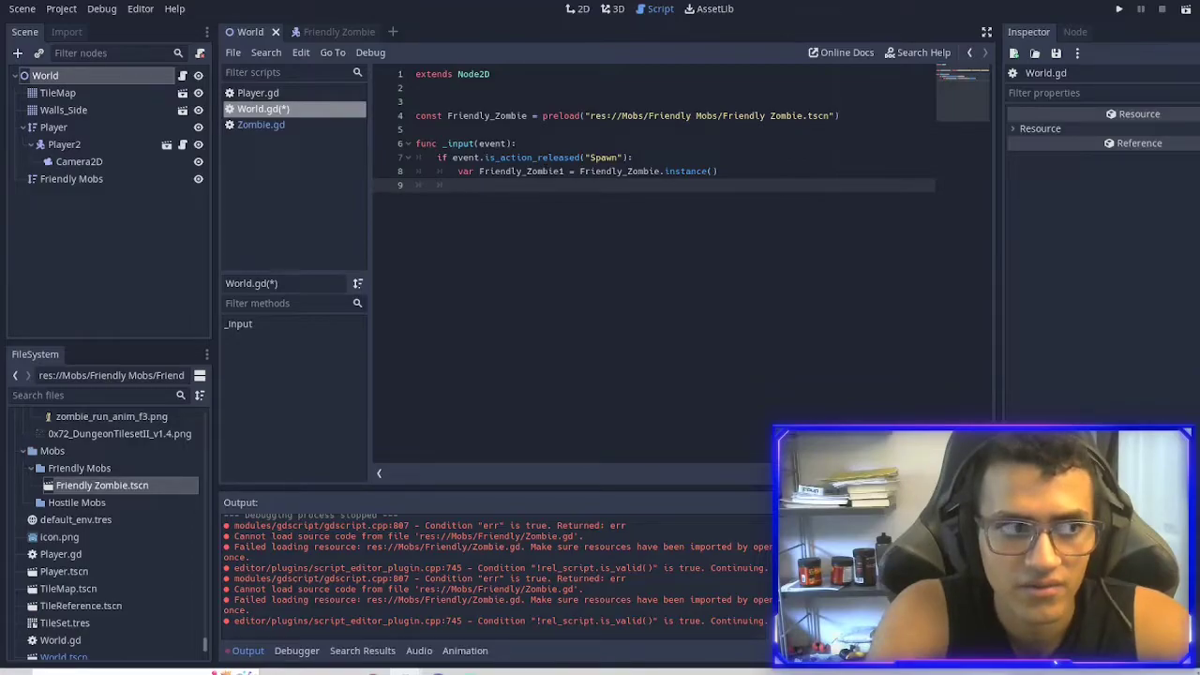
# Set Friendly_Zombie1.position to get_global_mouse_position() on the line below the instance declaration.
pyautogui.write('Friendly_Zombie1')
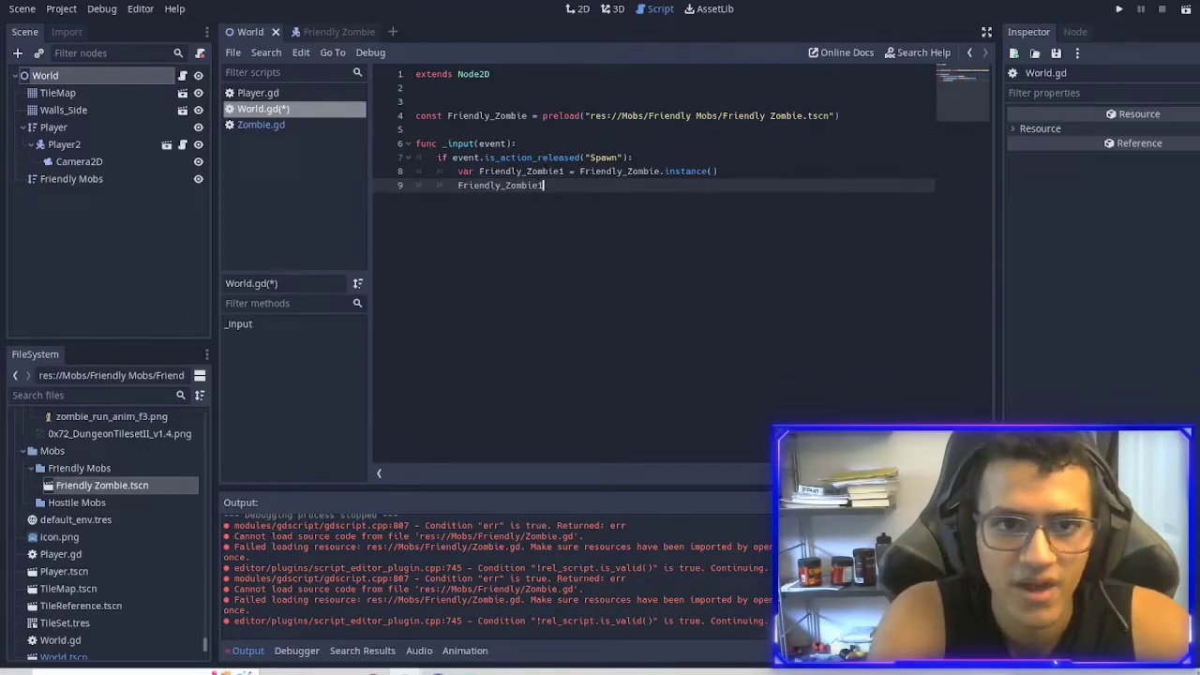
pyautogui.write('.position')
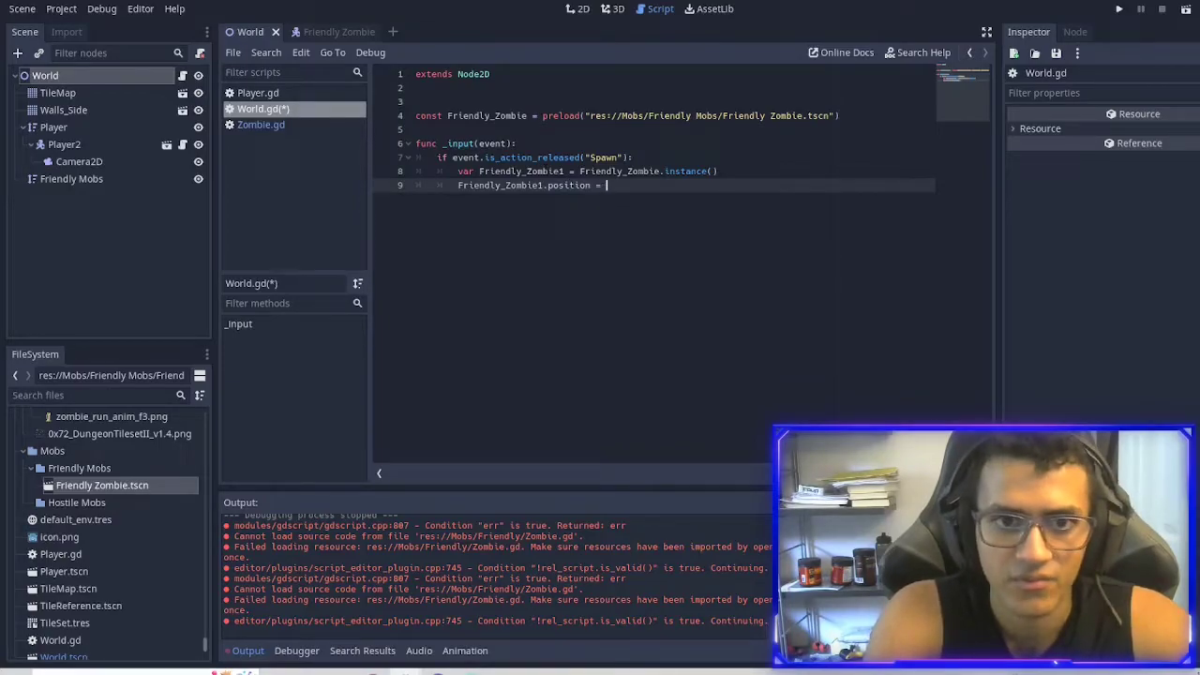
pyautogui.write(' = glo')
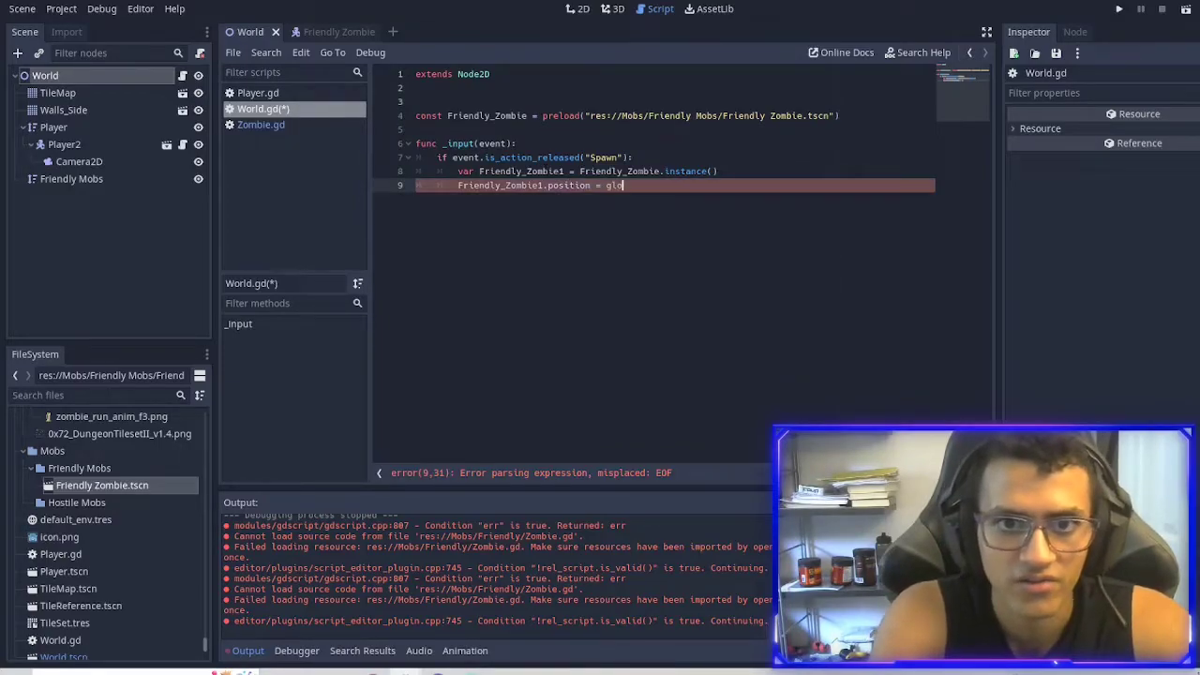
pyautogui.write('ba')
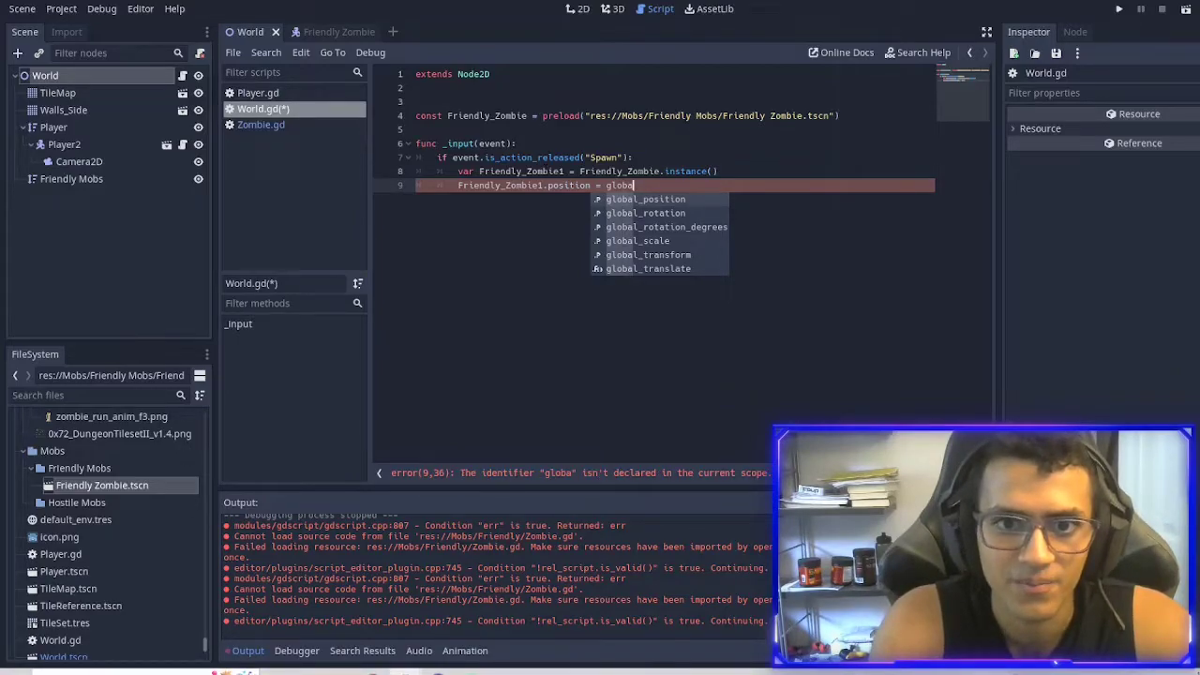
pyautogui.press('Up')
pyautogui.press('Up')
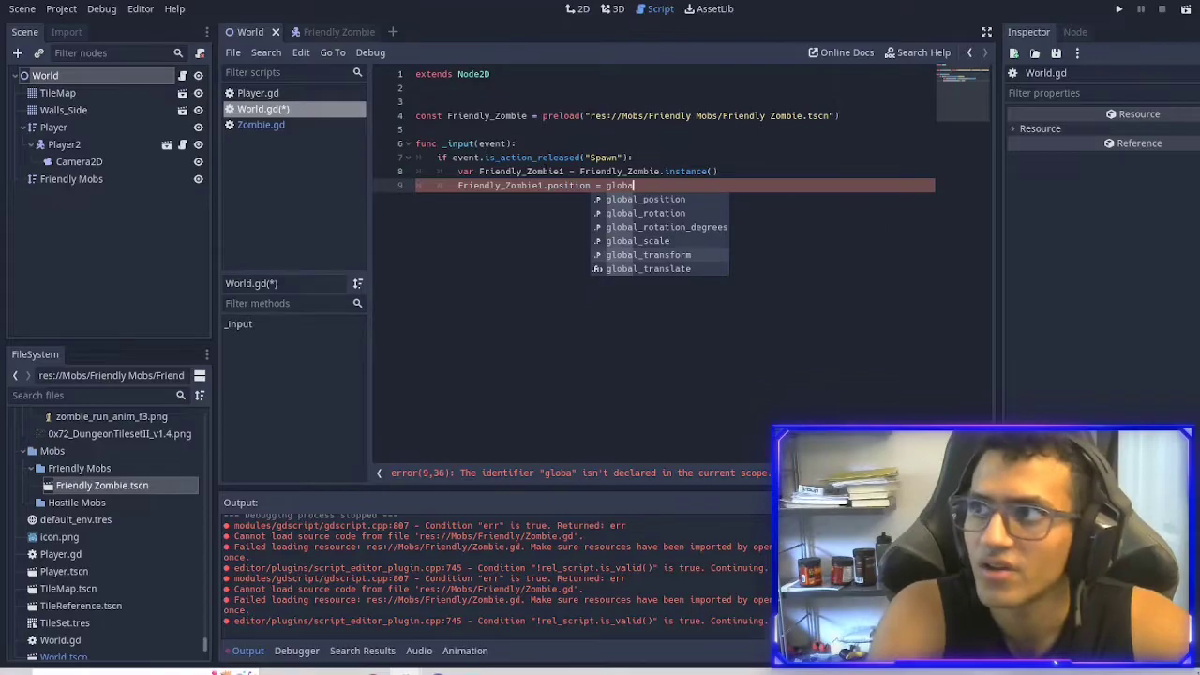
pyautogui.press('BackSpace')
pyautogui.press('BackSpace')
pyautogui.press('BackSpace')
pyautogui.press('BackSpace')
pyautogui.press('BackSpace')
pyautogui.write('get_n')
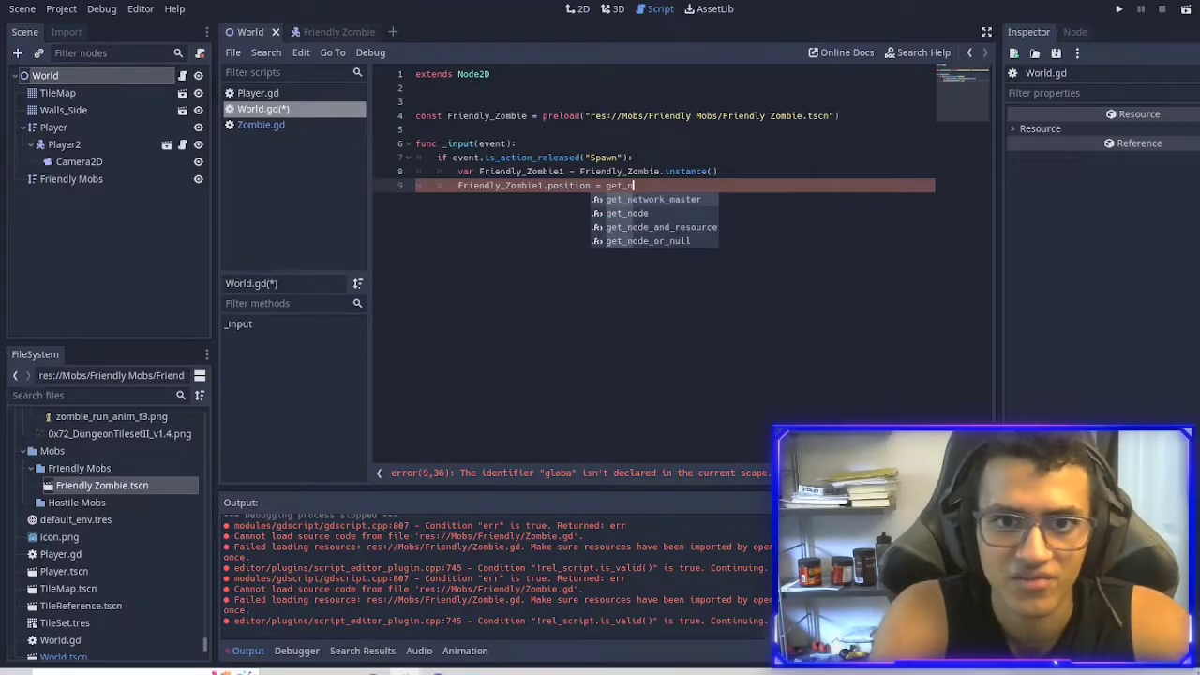
pyautogui.press('BackSpace')
pyautogui.write('global')
pyautogui.press('Return')
pyautogui.press('Return')
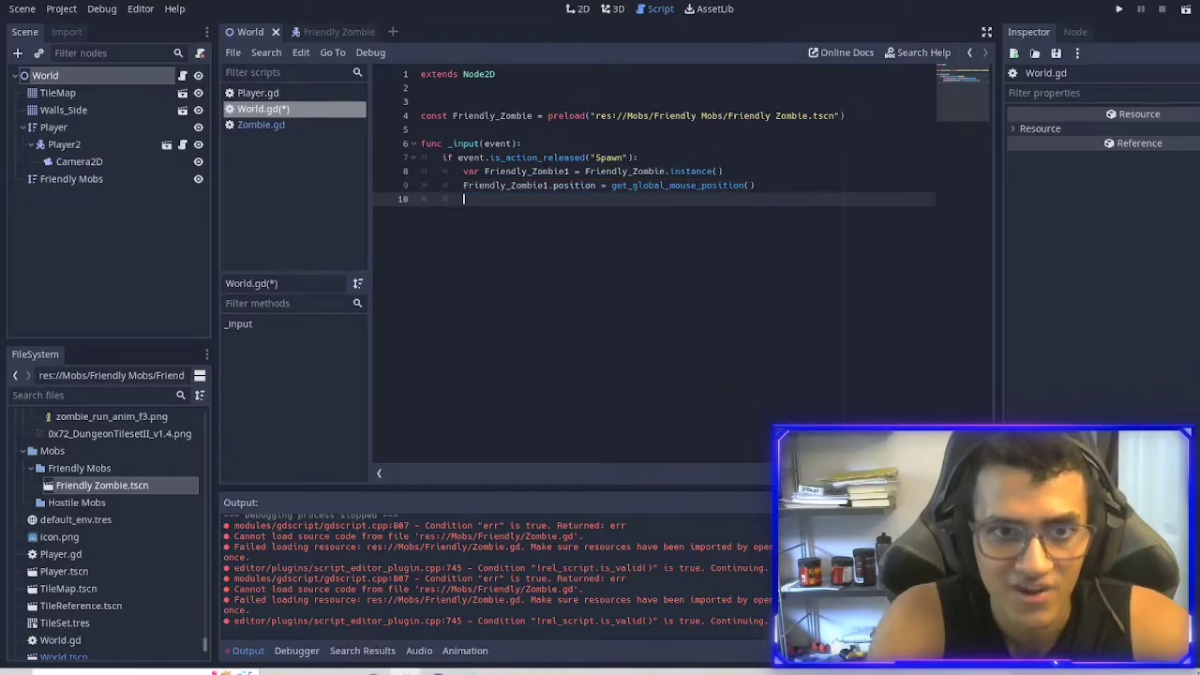
# Begin a get_node() call on the line below the position assignment in the Spawn condition.
pyautogui.write('get_nod')
pyautogui.press('Return')
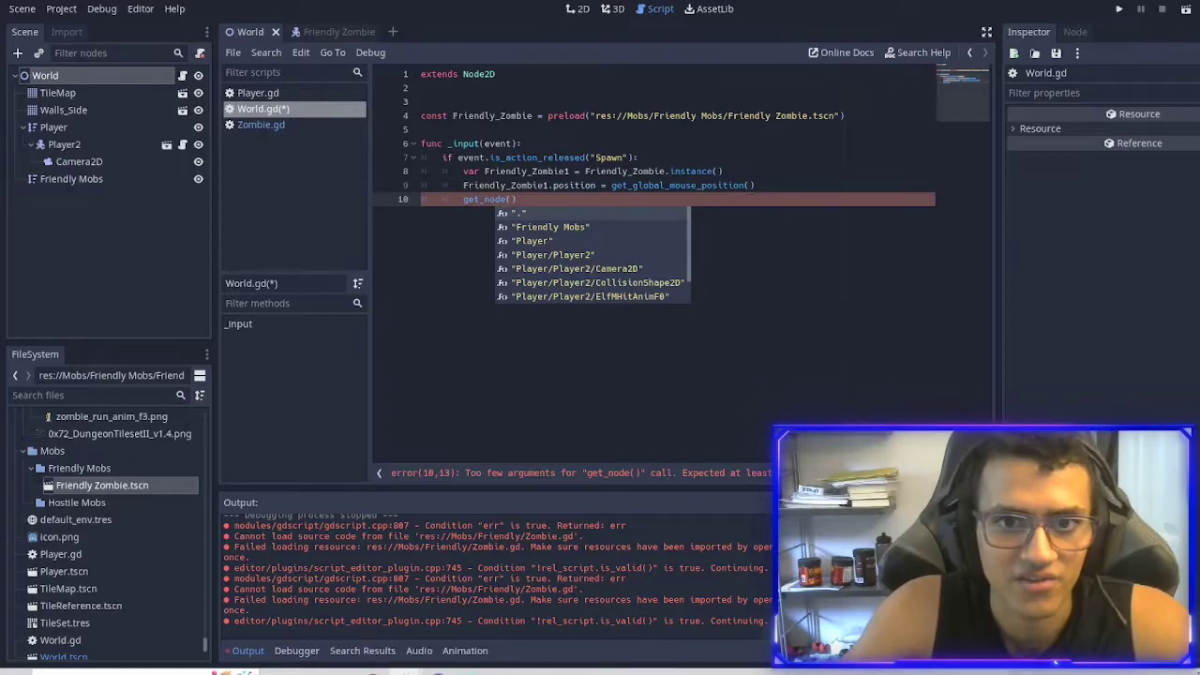
pyautogui.moveTo(724, 171); pyautogui.dragTo(464, 171)
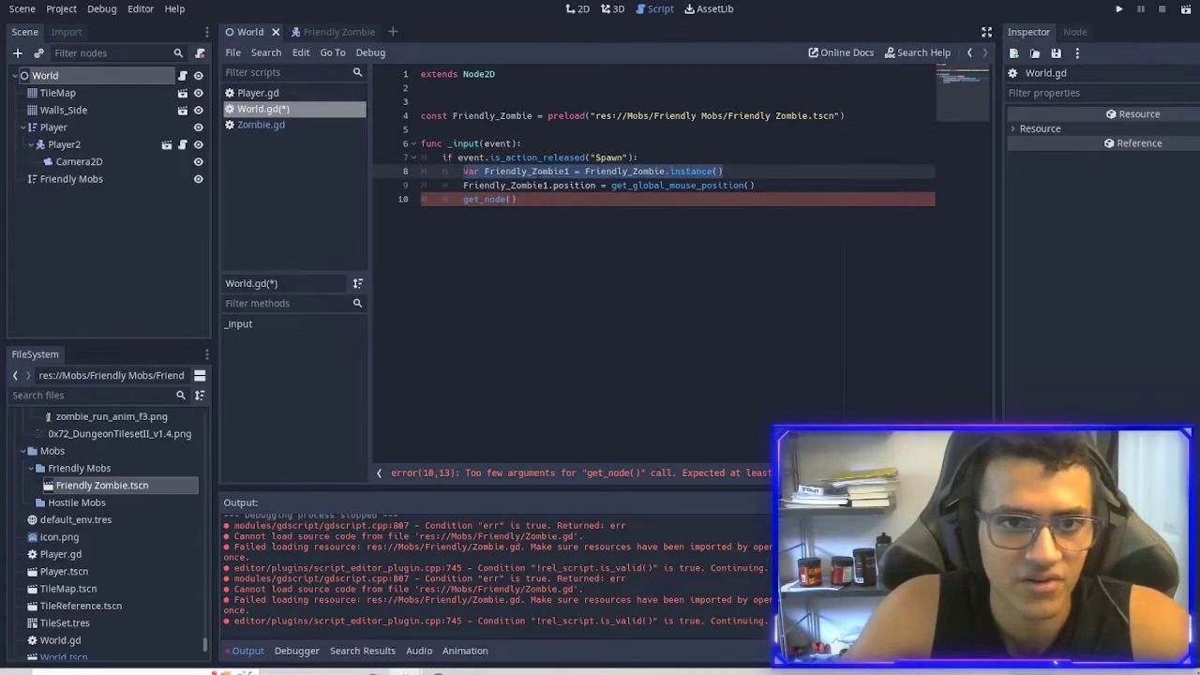
pyautogui.doubleClick(514, 185)
pyautogui.doubleClick(530, 172)
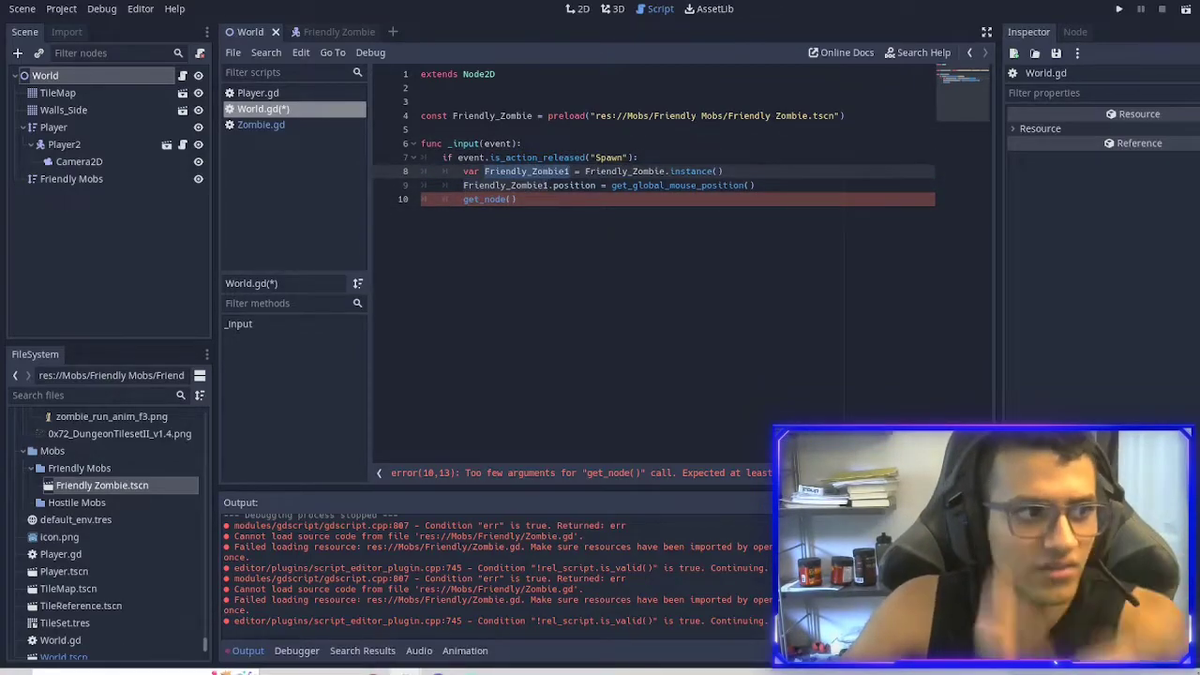
pyautogui.doubleClick(548, 185)
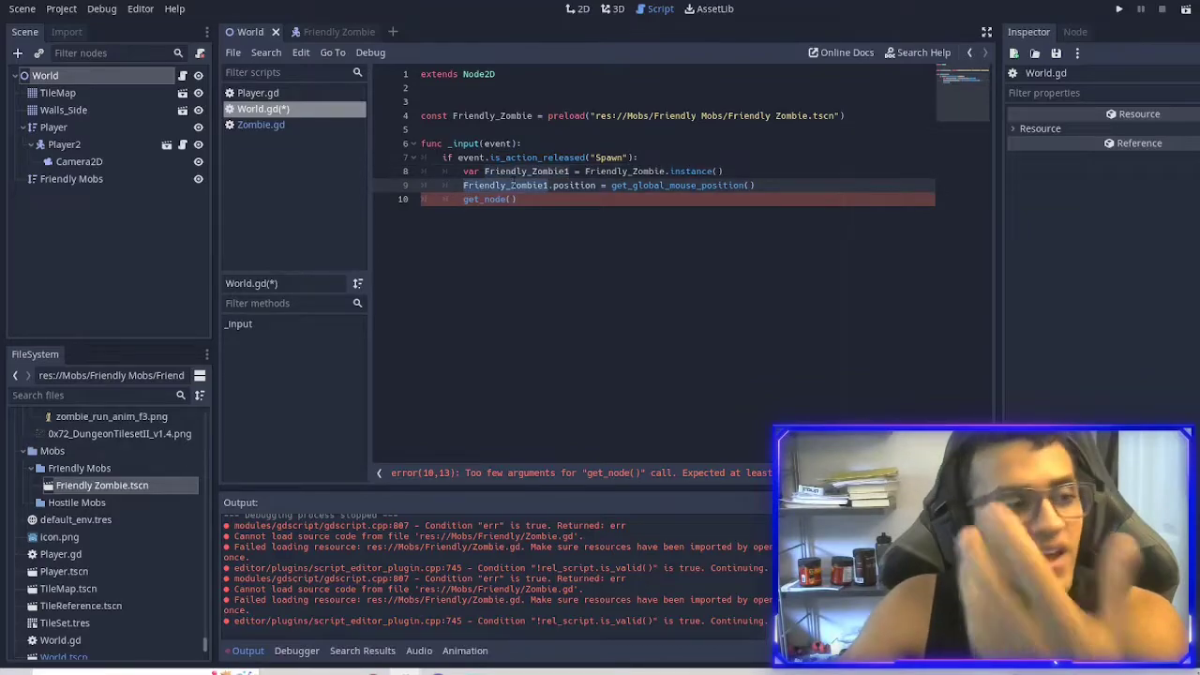
pyautogui.moveTo(553, 186); pyautogui.dragTo(596, 186)
# Insert the Friendly Mobs node from the scene tree as the get_node() argument, without the $ sign.
pyautogui.click(518, 200)
pyautogui.moveTo(117, 179); pyautogui.dragTo(507, 199)
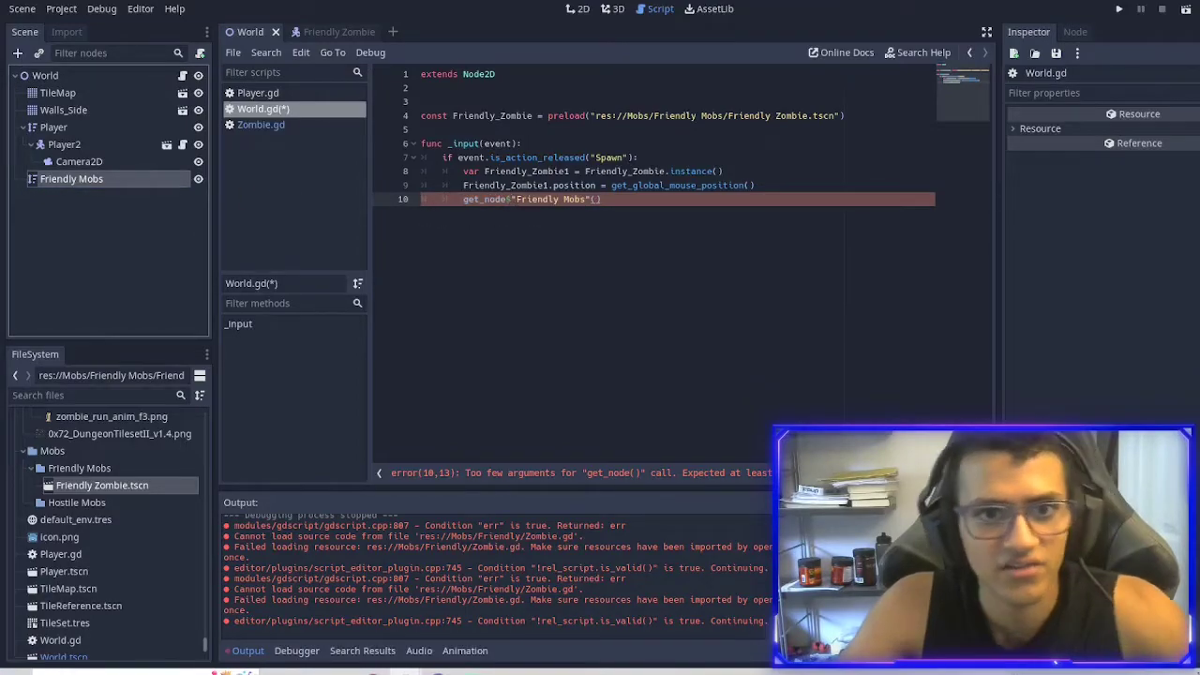
pyautogui.hotkey('ctrl', 'z')
pyautogui.moveTo(113, 178); pyautogui.dragTo(513, 198)
pyautogui.click(516, 200)
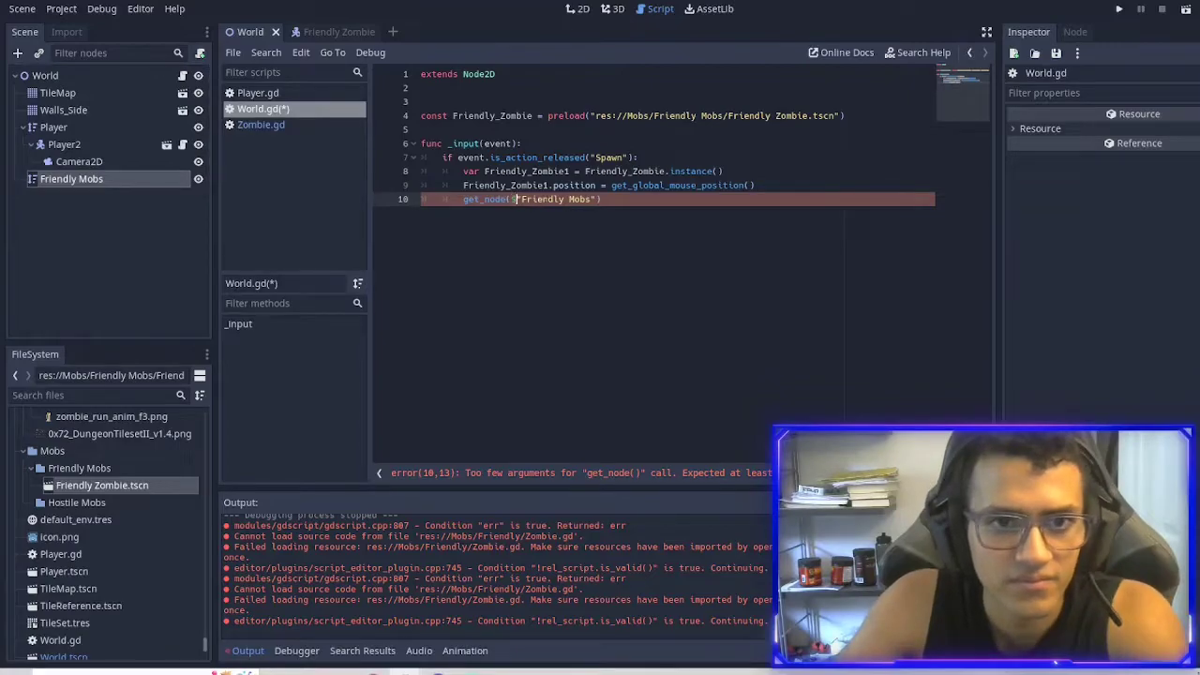
pyautogui.press('BackSpace')
# Append .add_child(Friendly_Zombie1) to the get_node("Friendly Mobs") call.
pyautogui.write('.add')
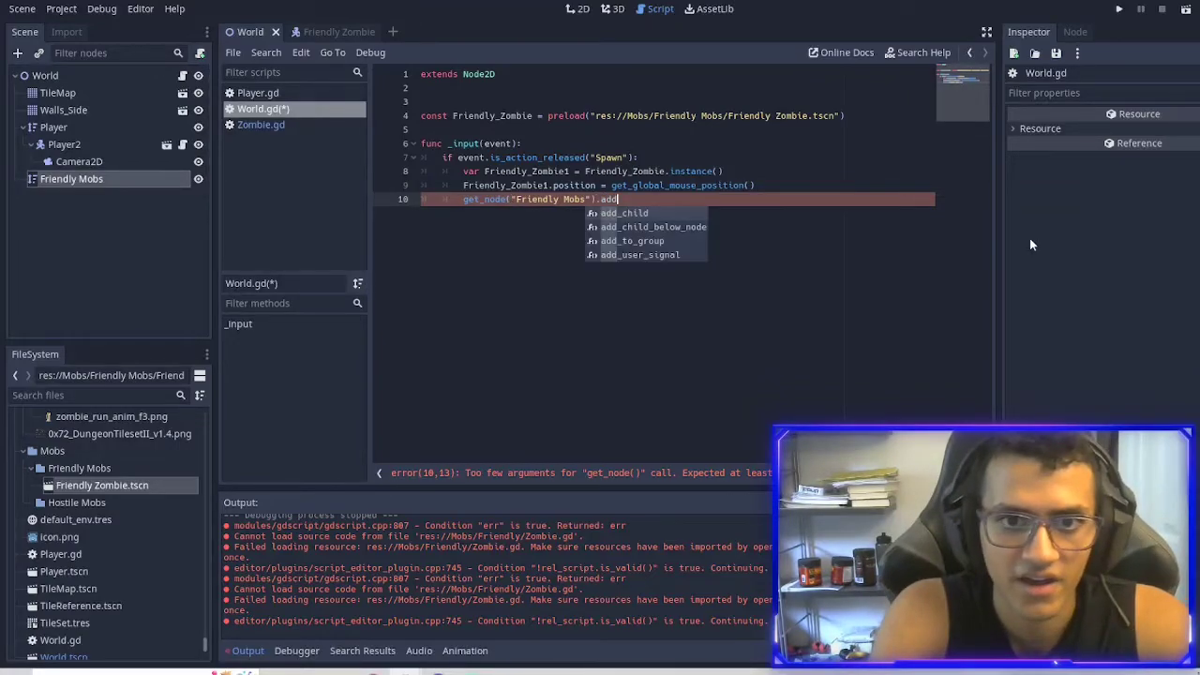
pyautogui.press('Return')
pyautogui.write('Friendly_Zombie1')
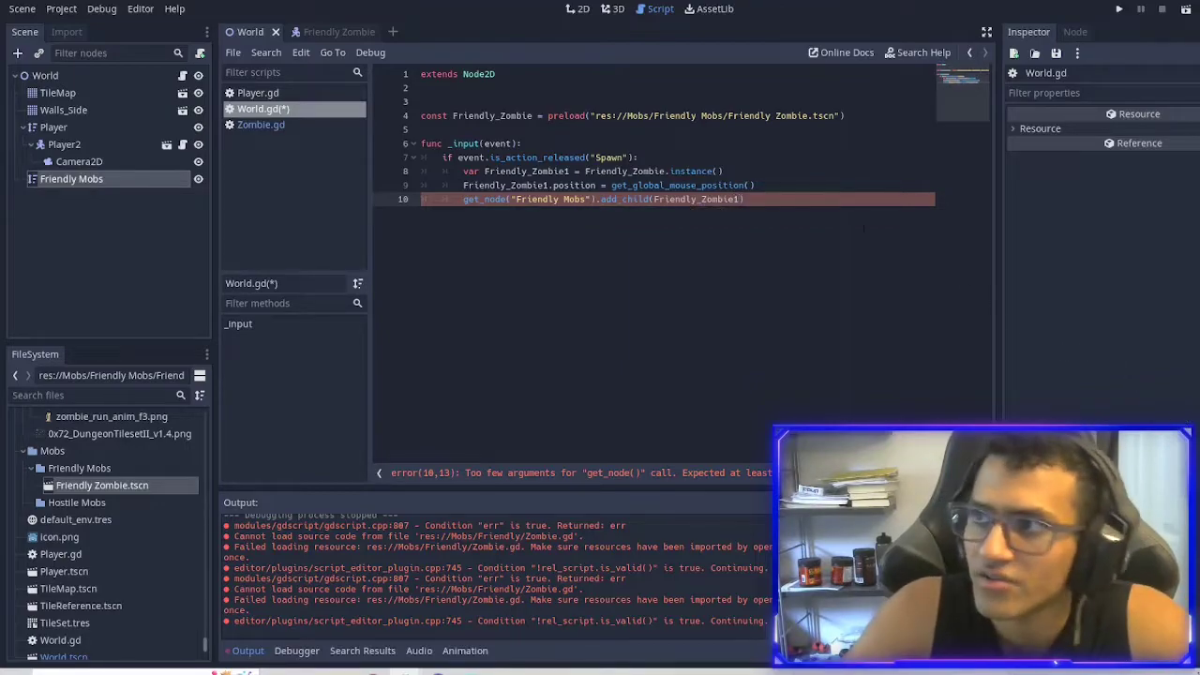
# Run the project and test spawning by placing many zombies across the dungeon floor and around the player.
pyautogui.press('F5')
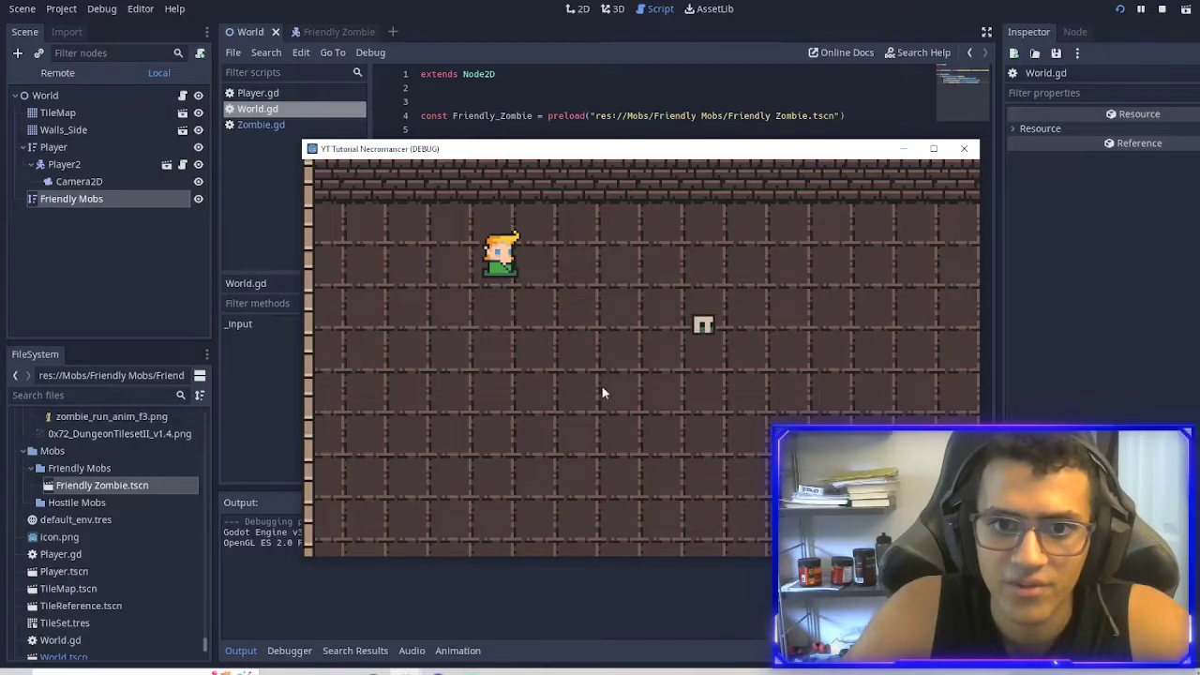
pyautogui.click(602, 386)
pyautogui.click(487, 418)
pyautogui.click(405, 335)
pyautogui.click(466, 463)
pyautogui.click(659, 459)
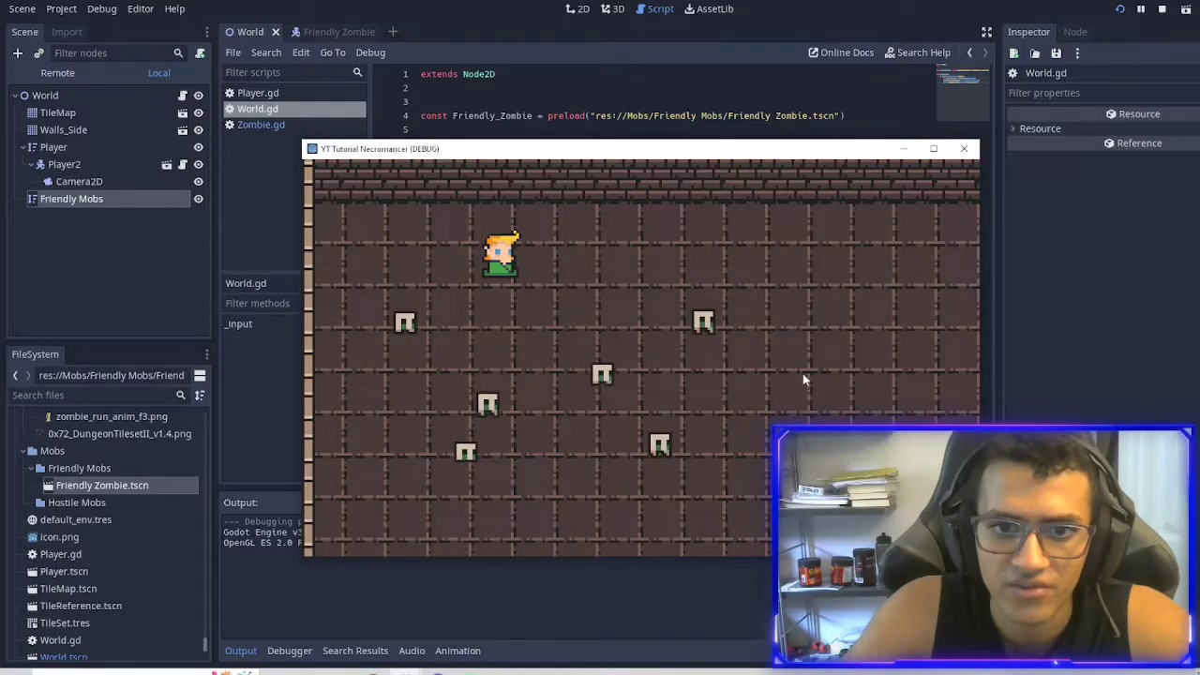
pyautogui.click(801, 374)
pyautogui.click(737, 482)
pyautogui.click(697, 412)
pyautogui.click(594, 272)
pyautogui.click(491, 355)
pyautogui.click(519, 395)
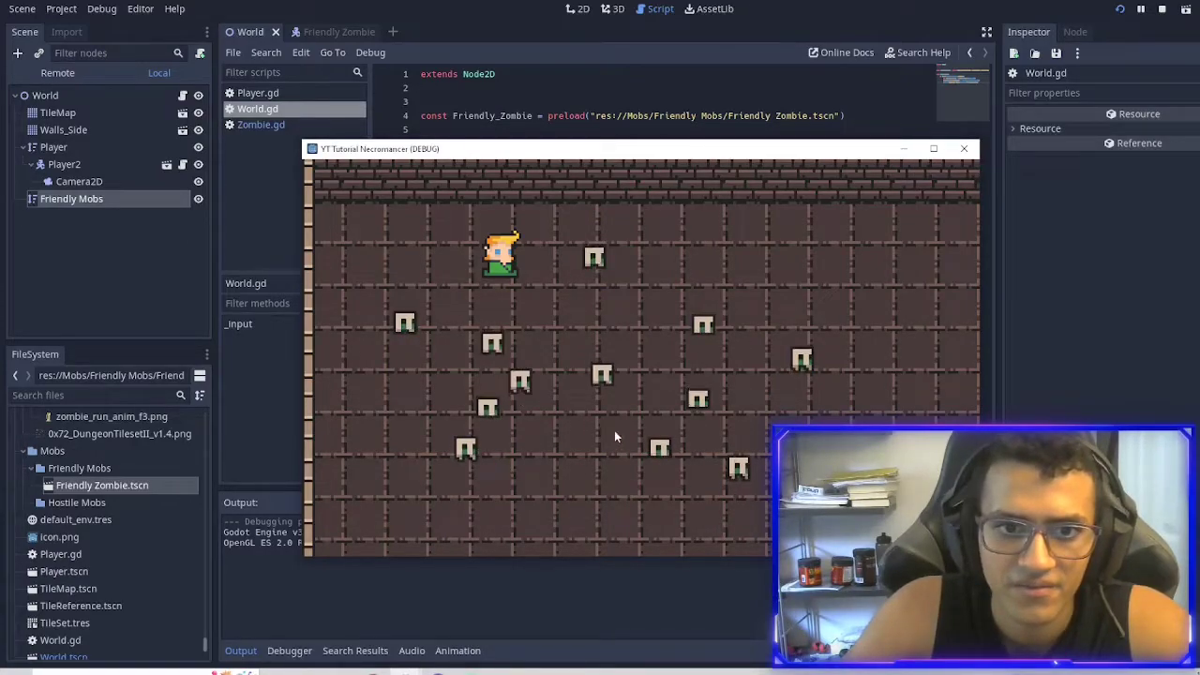
pyautogui.click(614, 431)
pyautogui.click(666, 343)
pyautogui.click(470, 359)
pyautogui.click(547, 413)
pyautogui.click(651, 348)
pyautogui.click(526, 327)
pyautogui.click(707, 276)
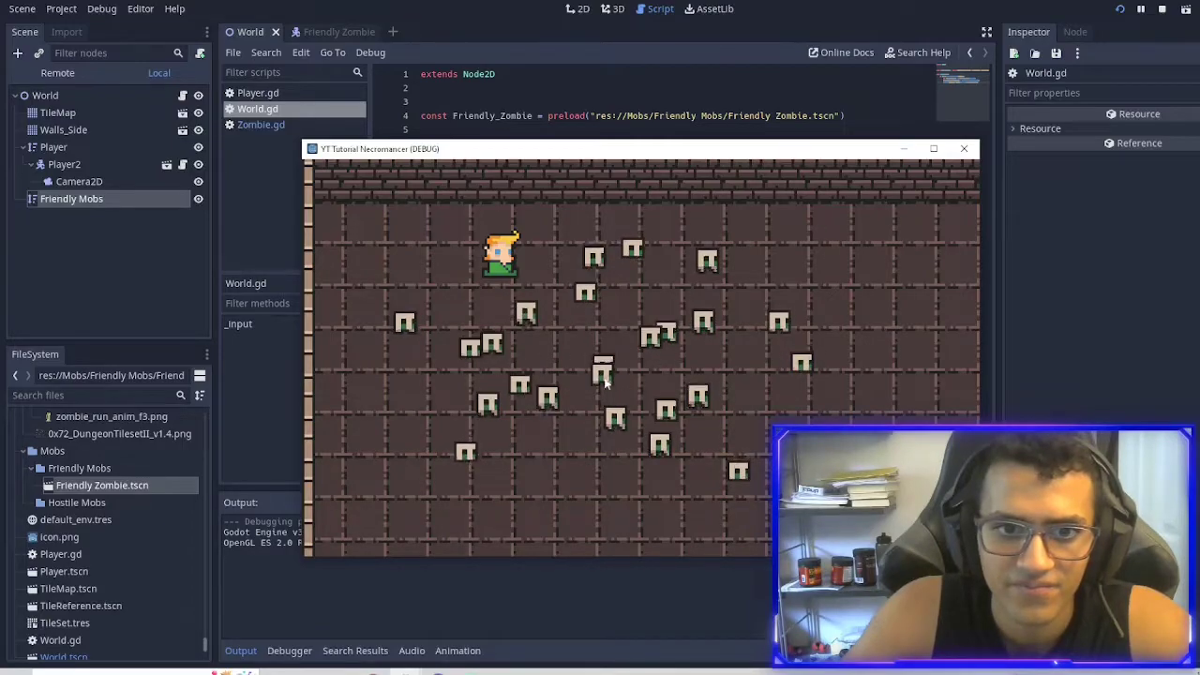
pyautogui.click(373, 315)
pyautogui.click(581, 340)
pyautogui.click(585, 303)
pyautogui.click(419, 266)
pyautogui.click(417, 402)
pyautogui.click(395, 320)
pyautogui.click(589, 256)
pyautogui.click(528, 290)
pyautogui.click(507, 192)
pyautogui.click(405, 288)
pyautogui.click(434, 256)
pyautogui.click(615, 282)
pyautogui.click(511, 279)
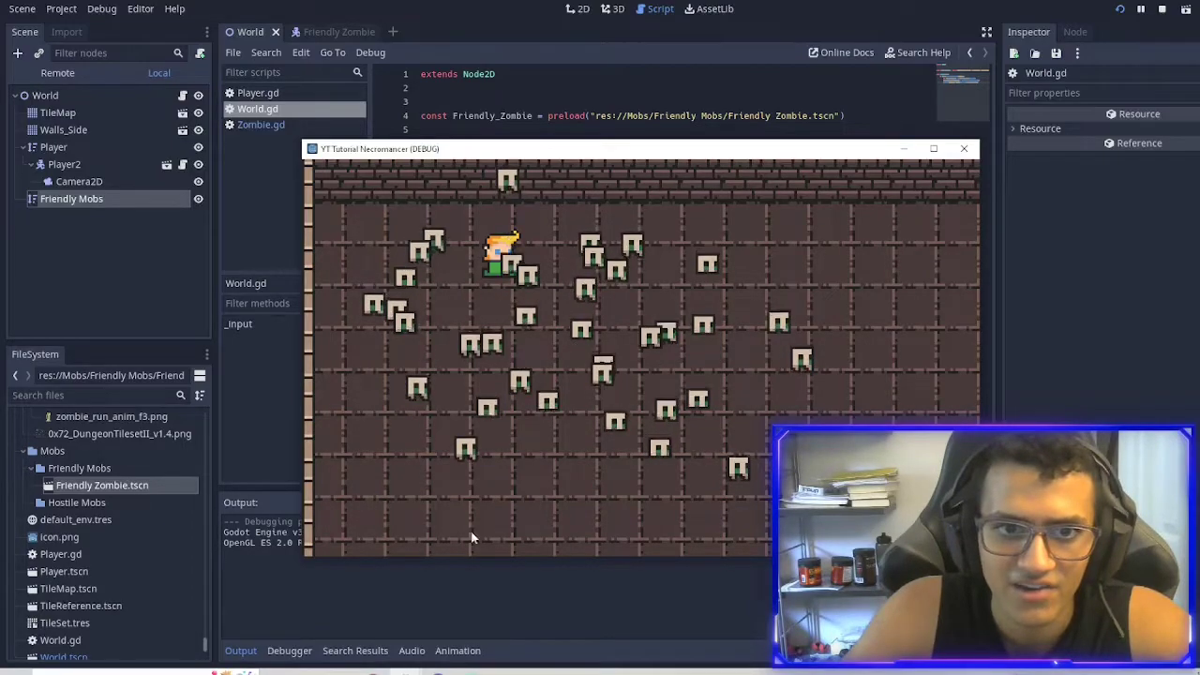
pyautogui.click(432, 315)
pyautogui.click(476, 306)
pyautogui.click(478, 275)
pyautogui.click(522, 236)
pyautogui.click(631, 226)
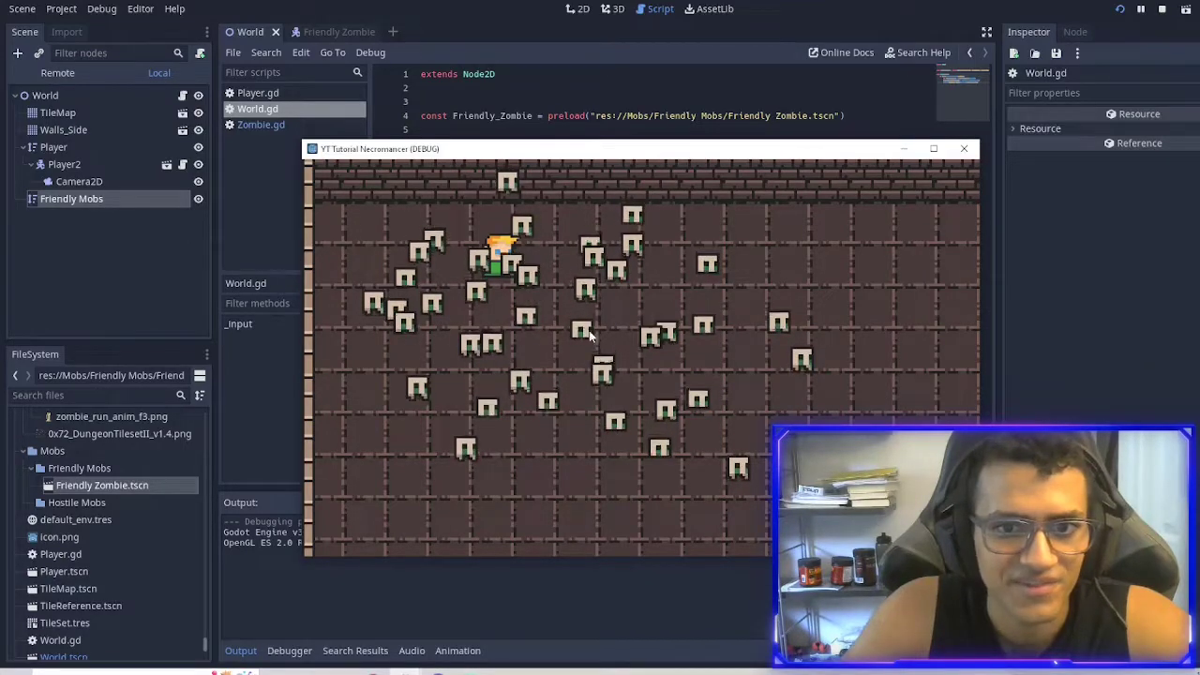
pyautogui.click(768, 272)
pyautogui.click(789, 292)
pyautogui.click(659, 282)
# Walk the player through the spawned zombies, from the upper wall to the lower part of the room, to check the sorting.
pyautogui.press('w')
pyautogui.press('d')
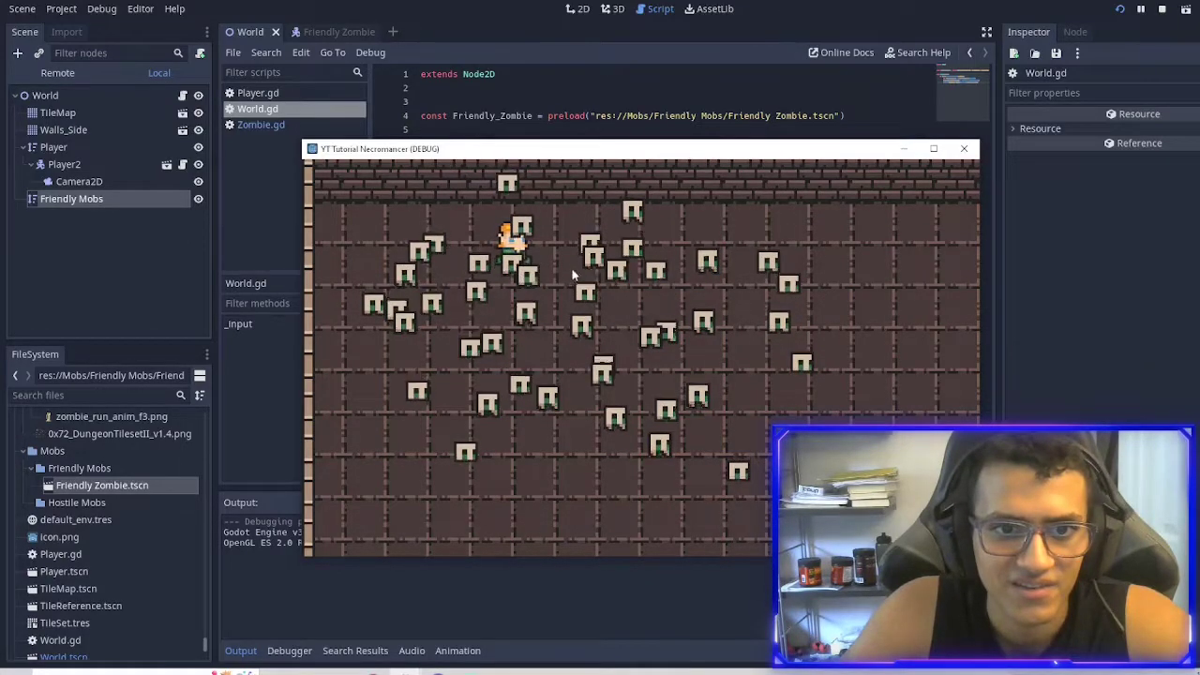
pyautogui.press('d')
pyautogui.press('w')
pyautogui.press('d')
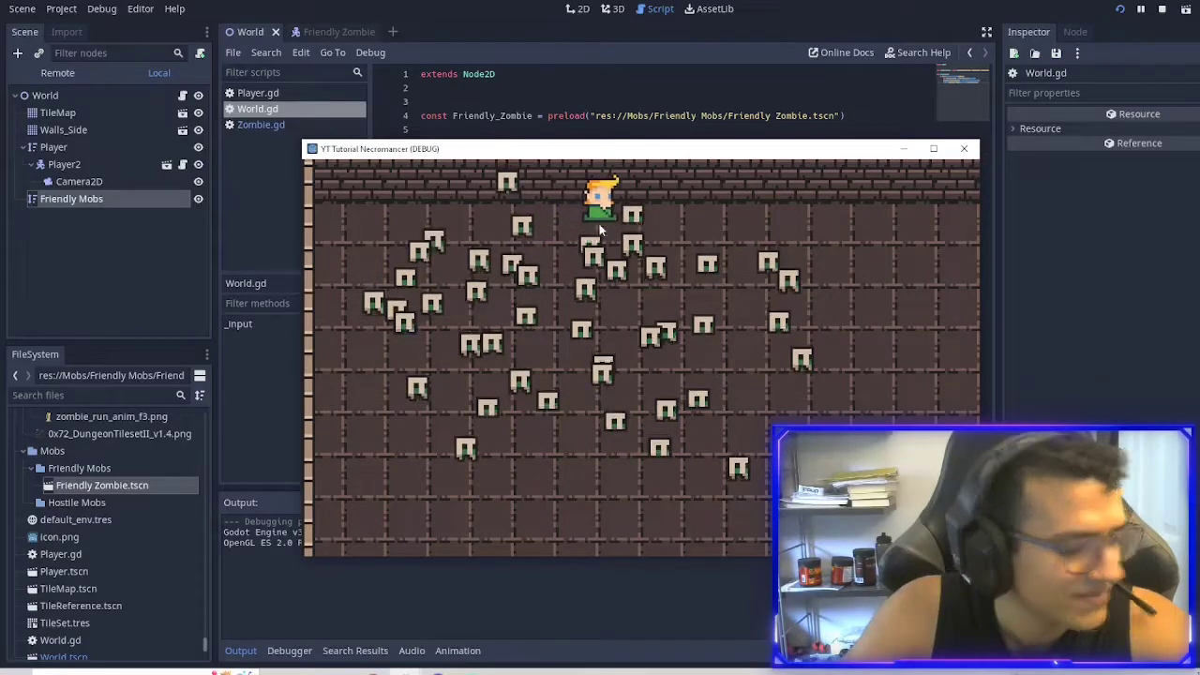
pyautogui.press('s')
pyautogui.press('Right')
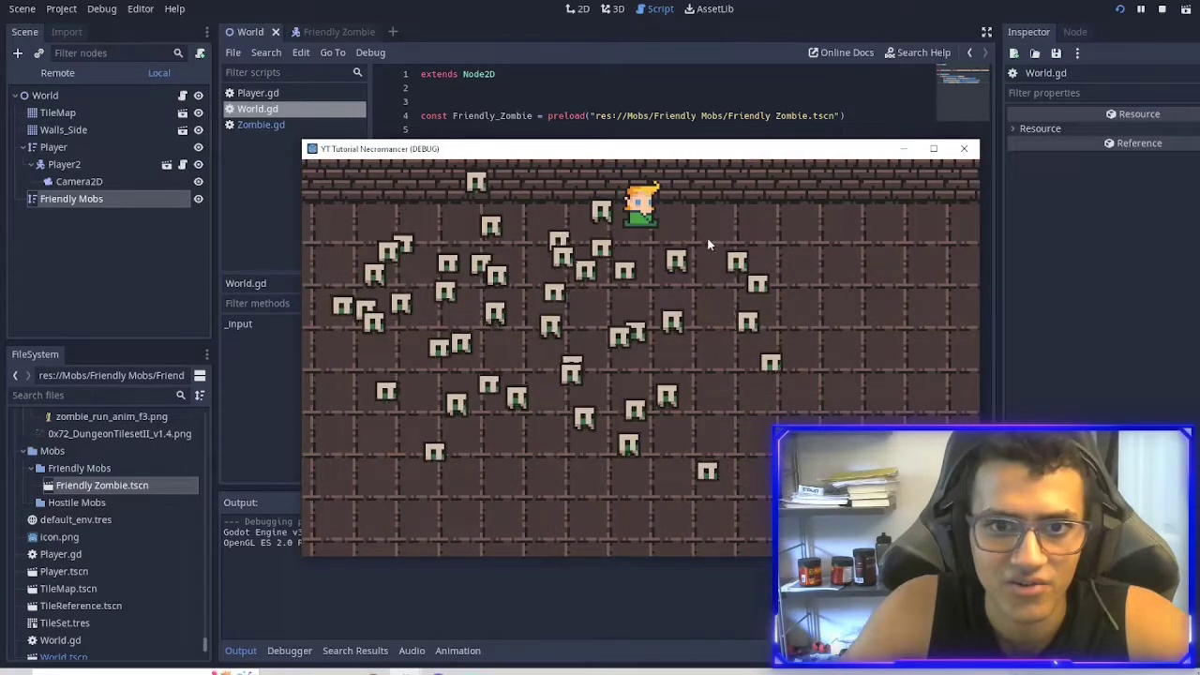
pyautogui.press('Down')
pyautogui.press('Right')
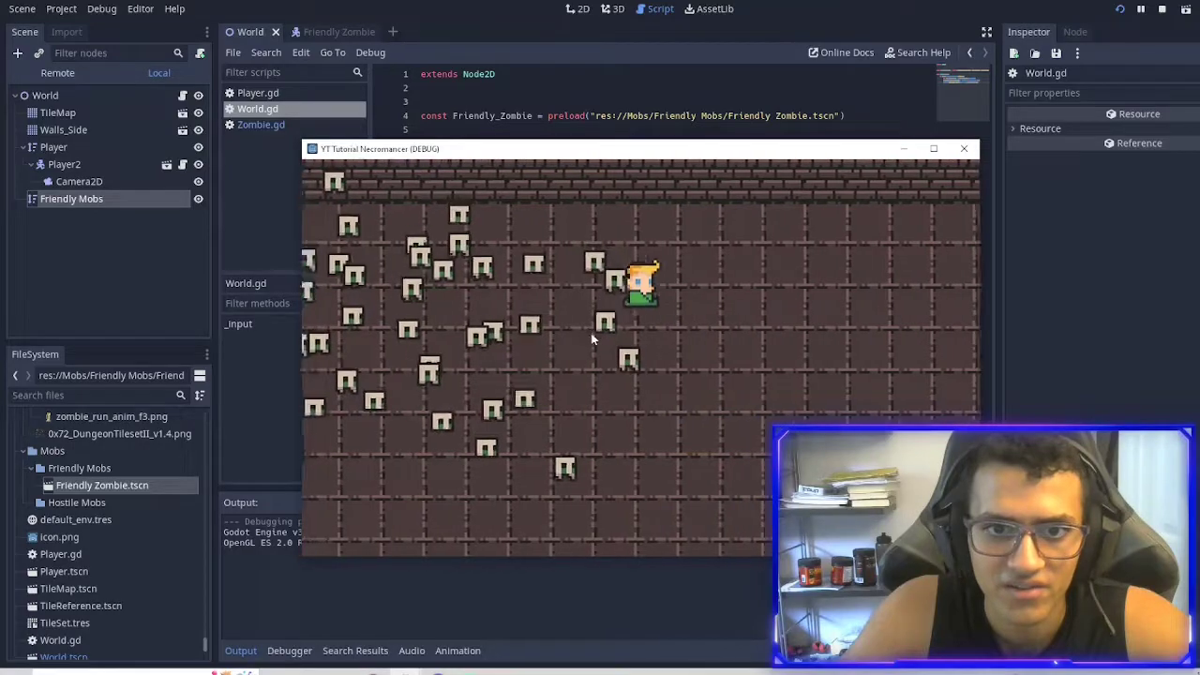
pyautogui.press('Down')
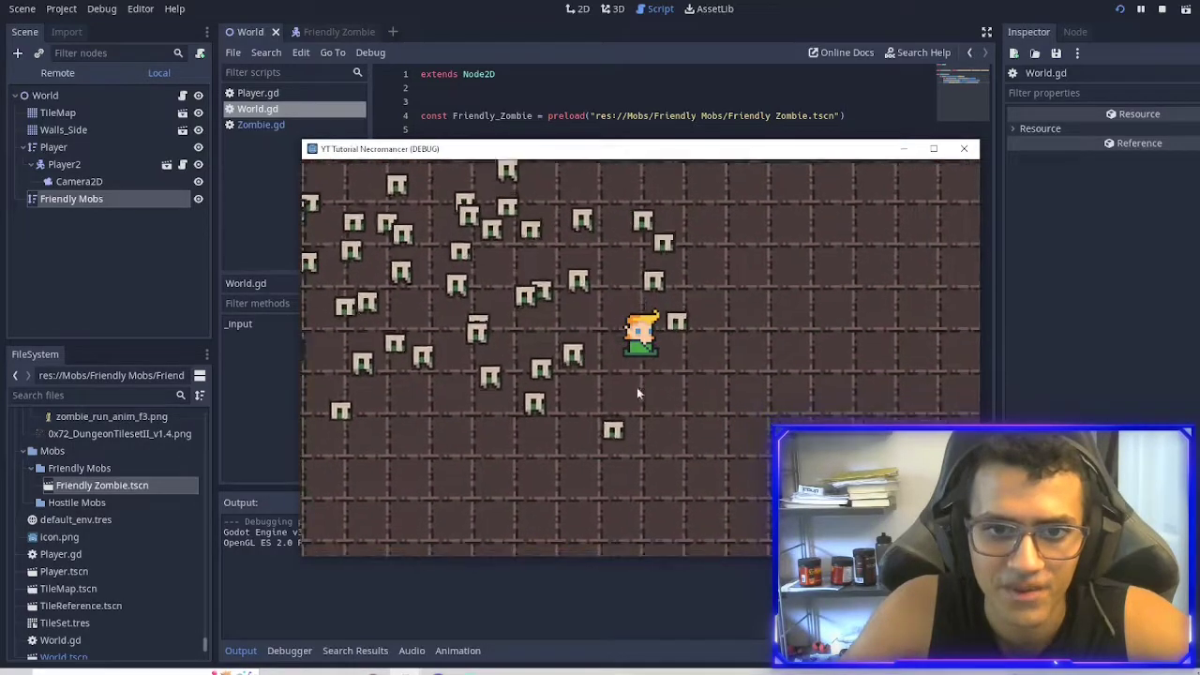
pyautogui.press('Down')
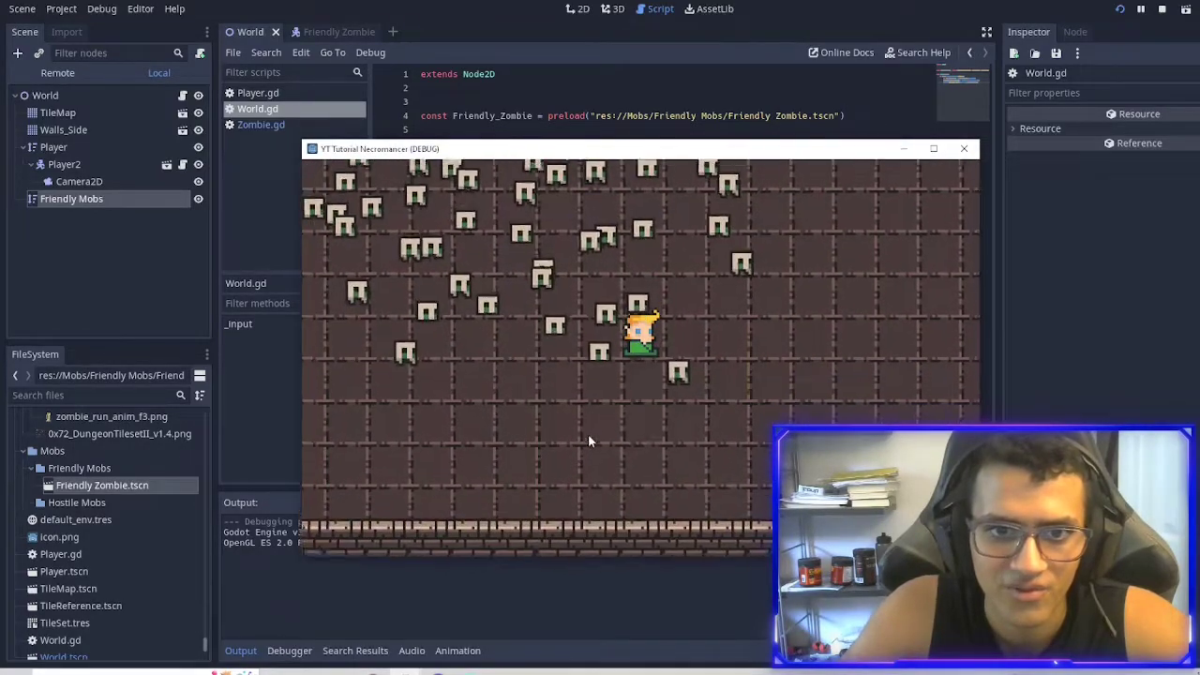
pyautogui.press('Left')
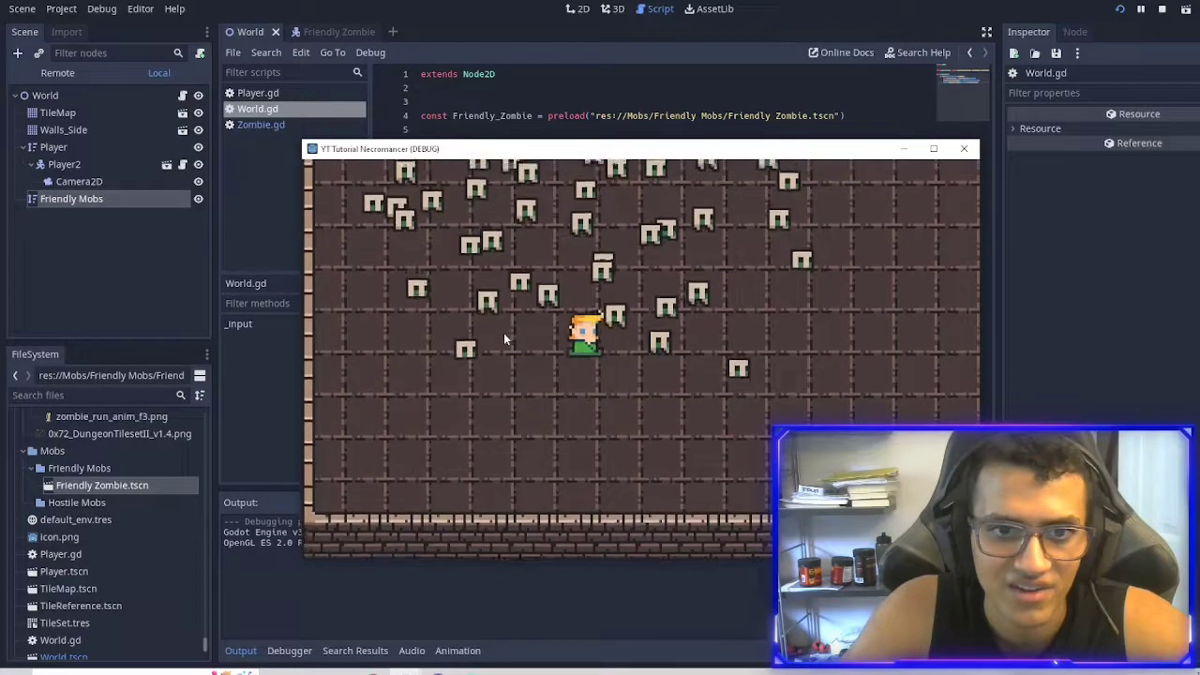
pyautogui.press('Down')
# Spawn more zombies in the lower room, including a tight ring around the player, and close the running game.
pyautogui.click(721, 351)
pyautogui.click(620, 445)
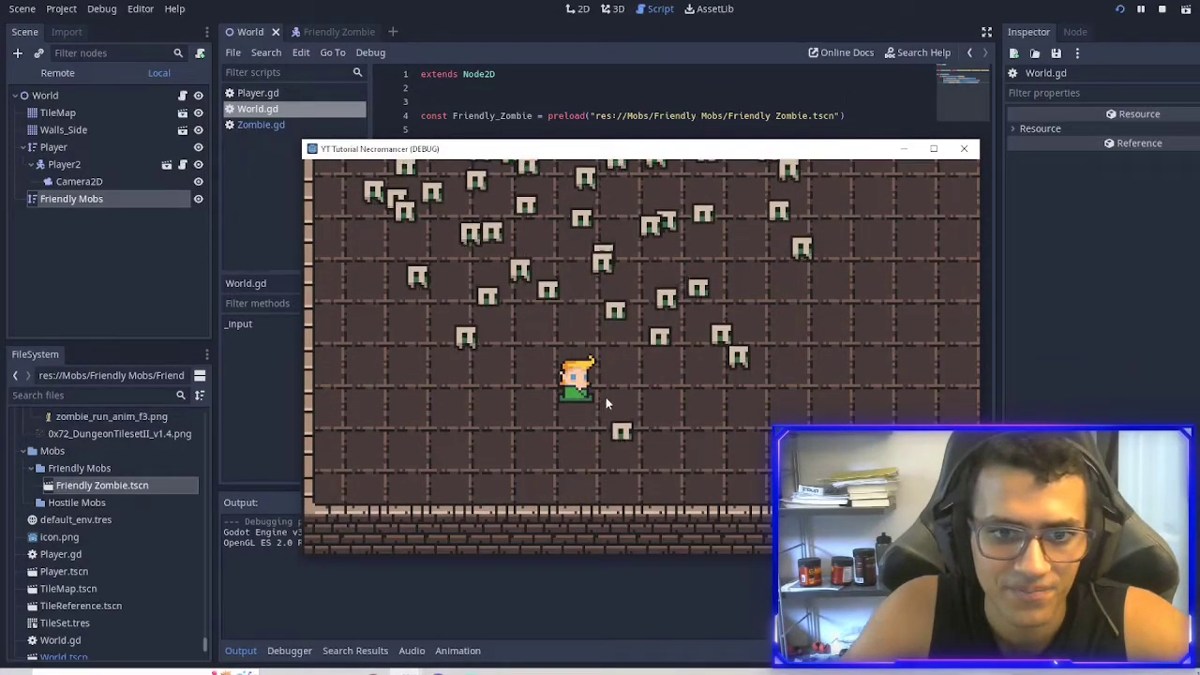
pyautogui.click(605, 395)
pyautogui.click(597, 382)
pyautogui.click(589, 376)
pyautogui.click(576, 371)
pyautogui.click(563, 376)
pyautogui.click(553, 387)
pyautogui.click(554, 408)
pyautogui.click(569, 423)
pyautogui.click(583, 426)
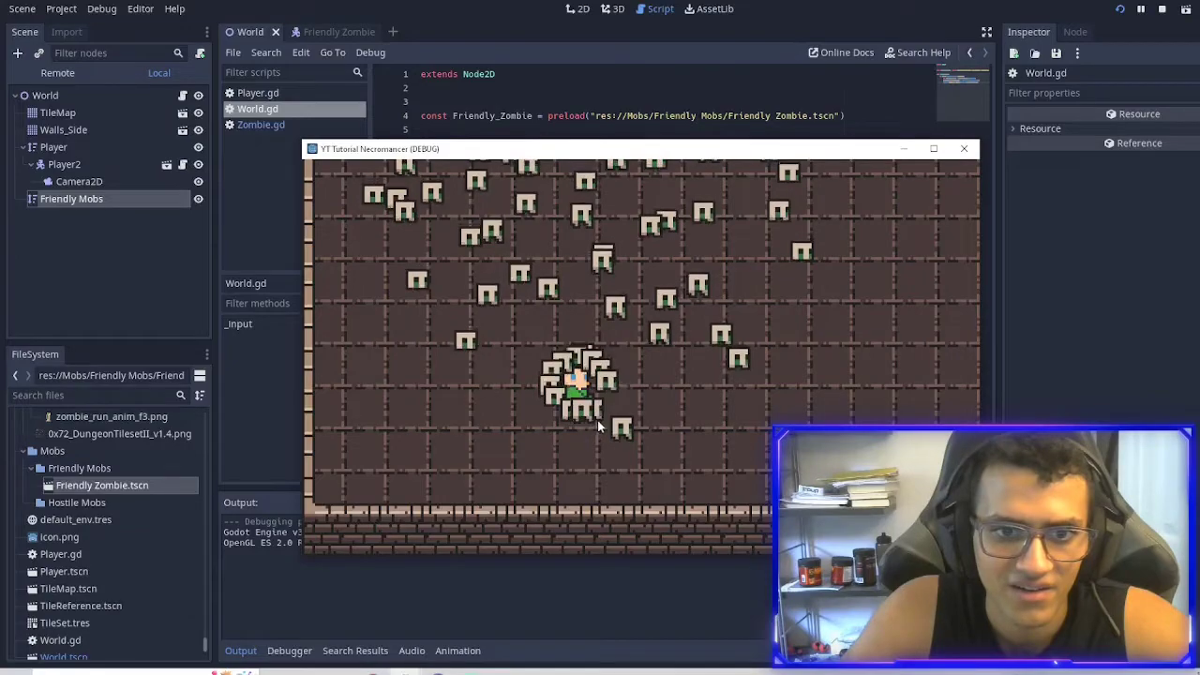
pyautogui.click(609, 413)
pyautogui.click(609, 399)
pyautogui.click(591, 372)
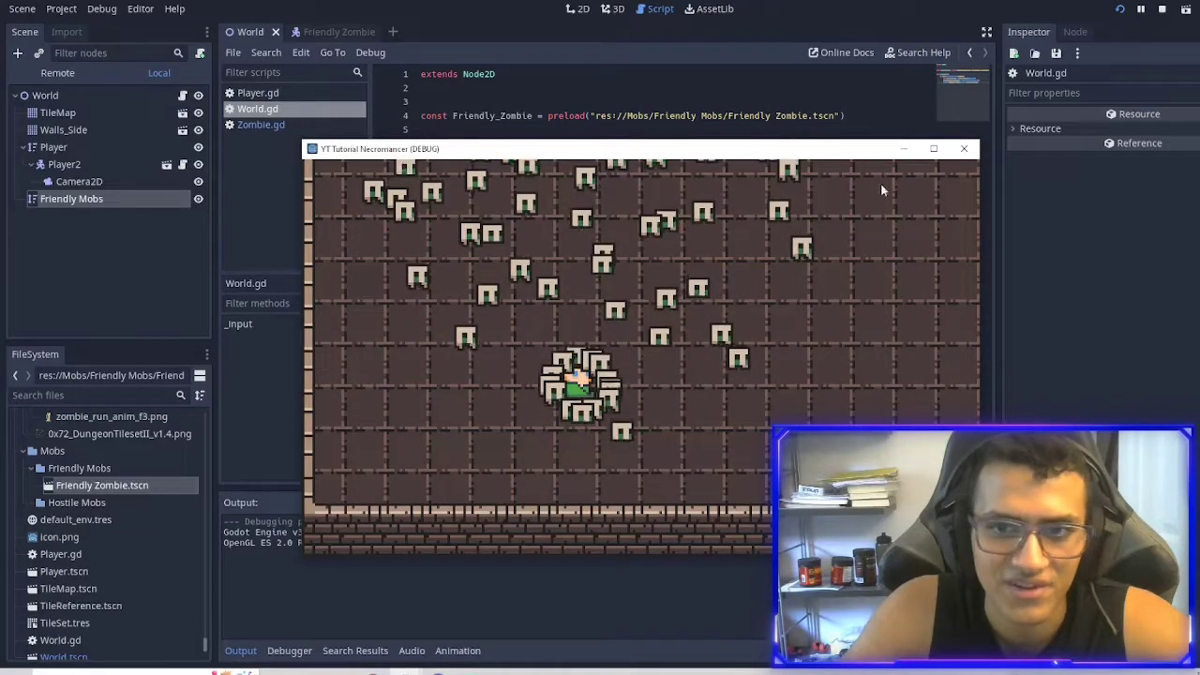
pyautogui.click(964, 149)
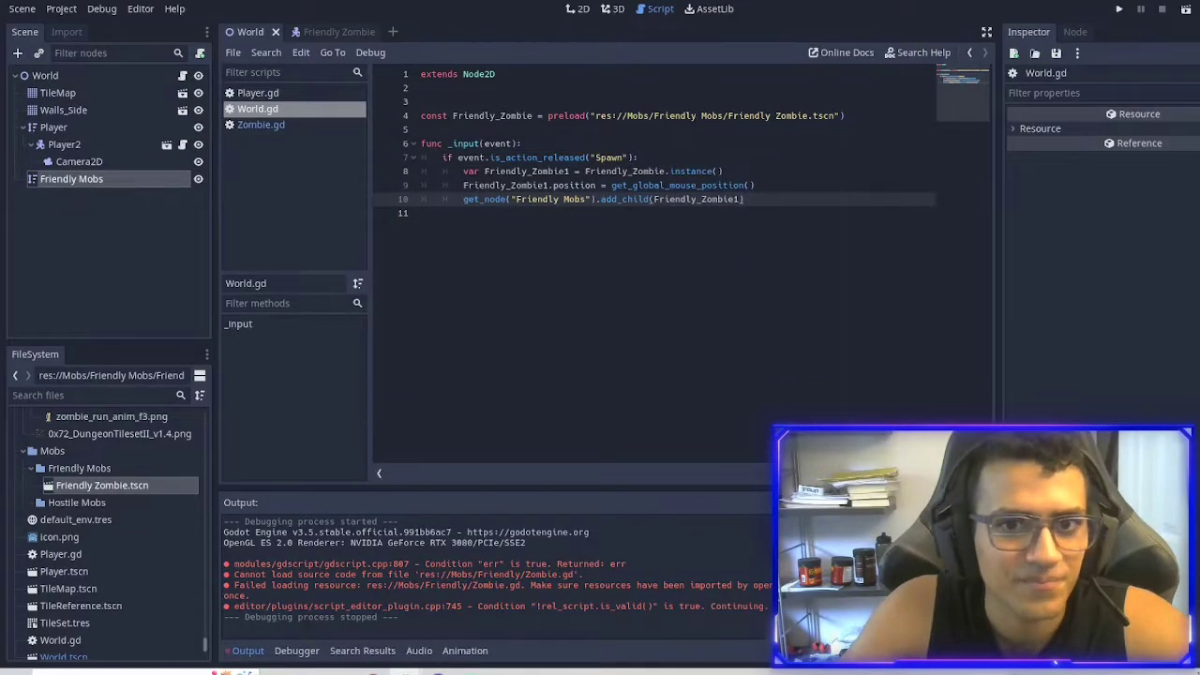
pyautogui.click(675, 216)
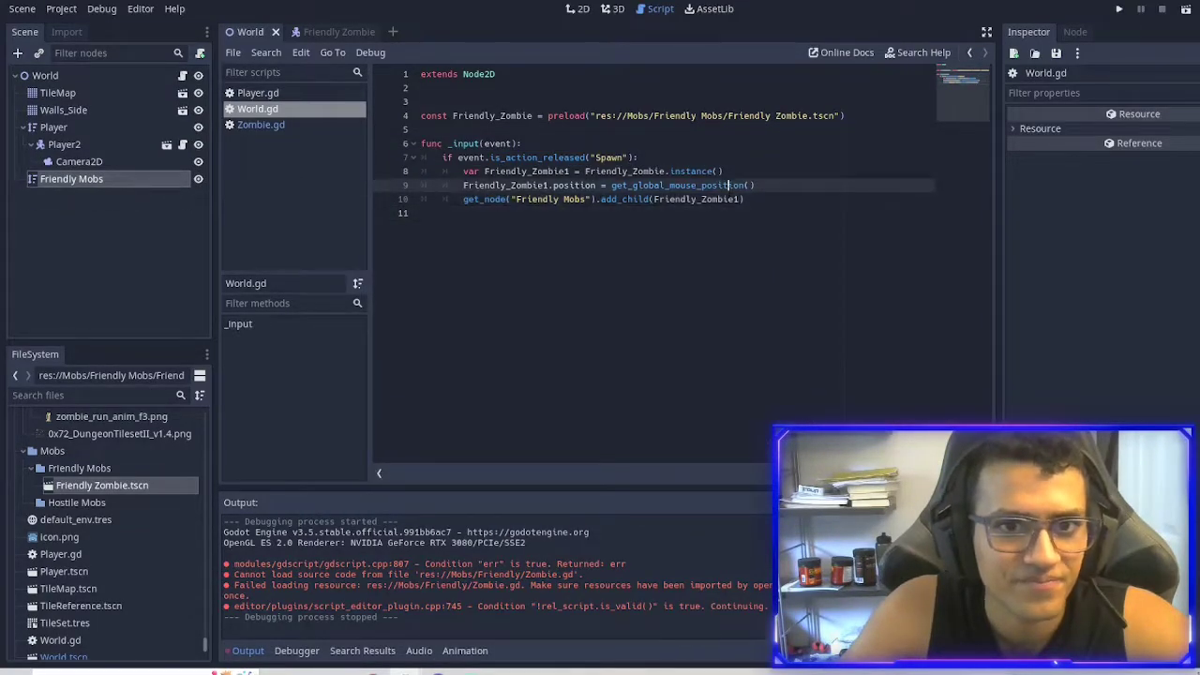